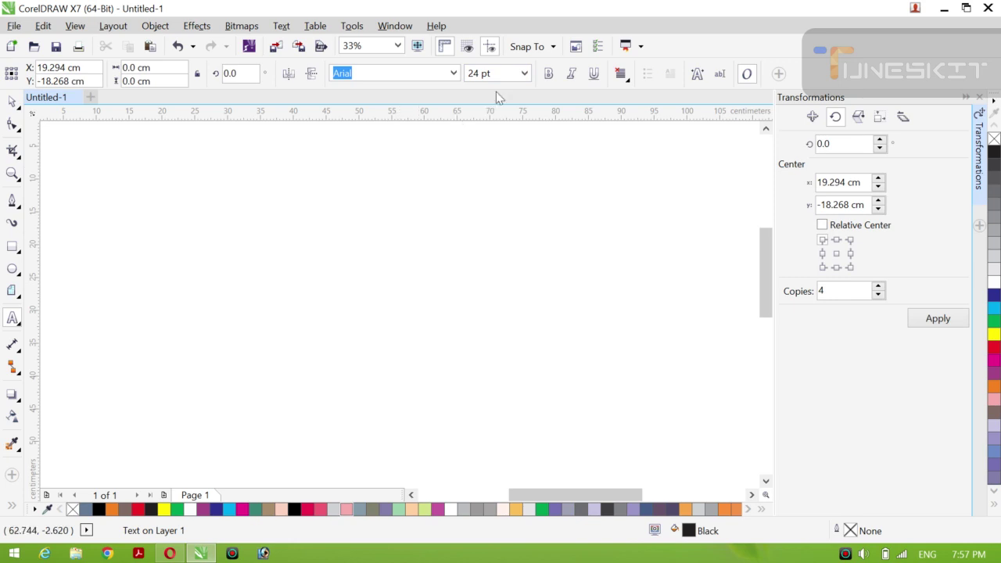
Step: Set the text size to 200 pt and write a greeting line introducing the presenter by name, ending in "AP"
{"action": "left_click", "coordinate": [525, 73]}
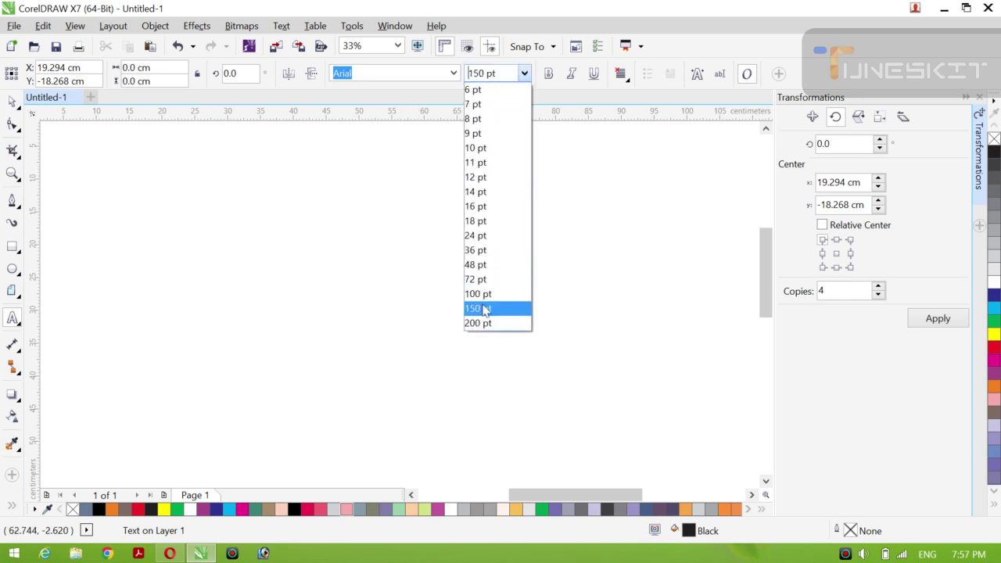
{"action": "left_click", "coordinate": [485, 323]}
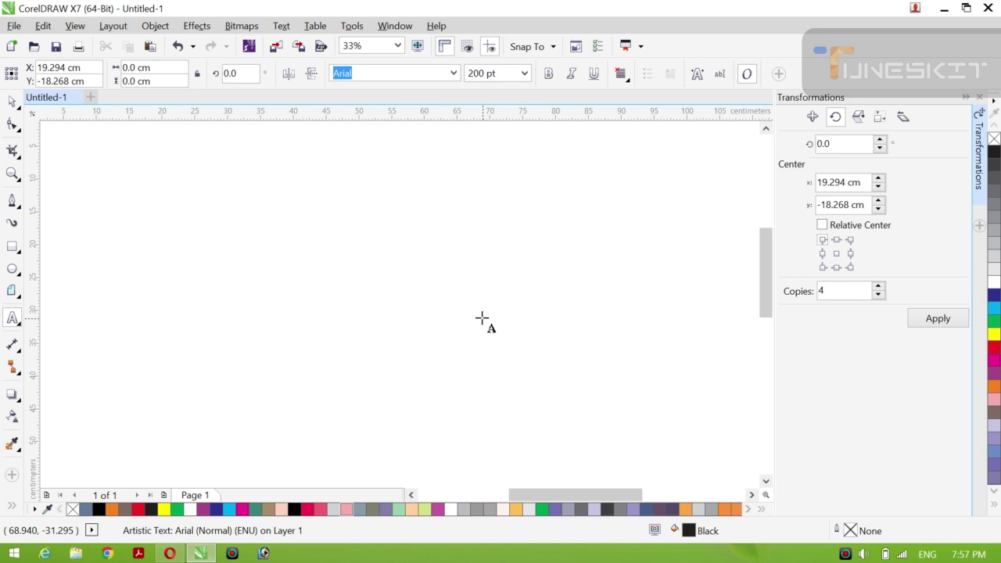
{"action": "type", "text": "A,"}
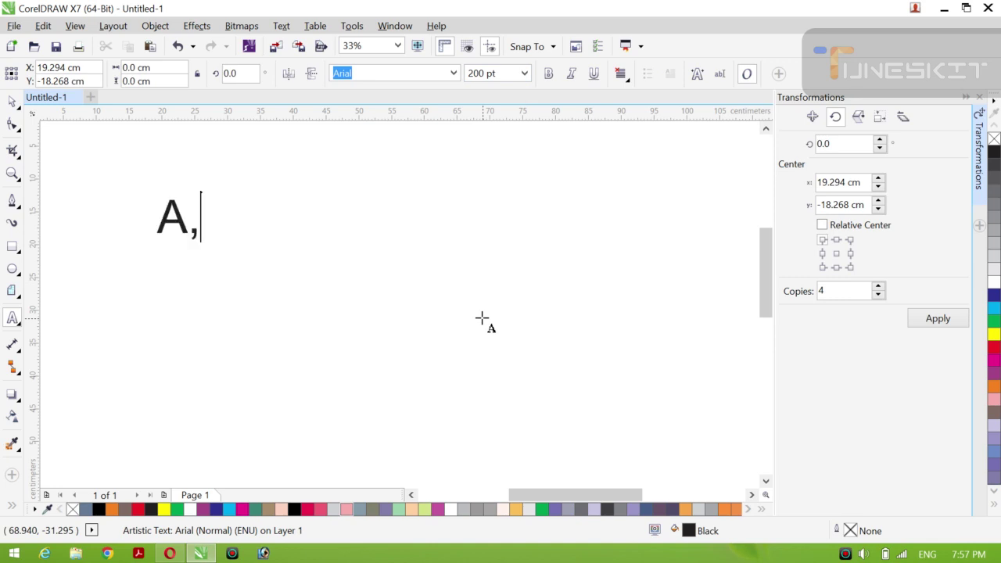
{"action": "type", "text": "A AM "}
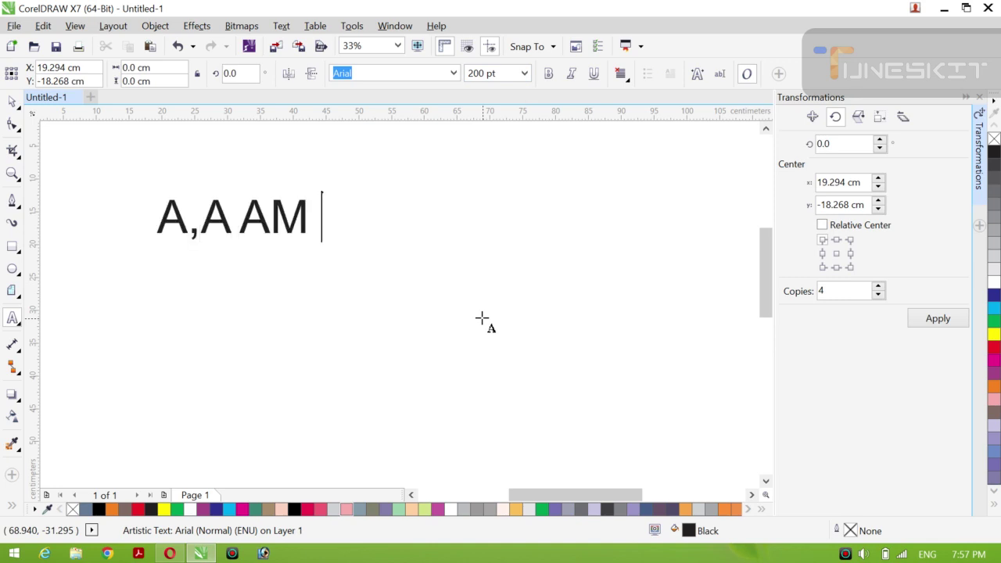
{"action": "type", "text": "MOAZZAM "}
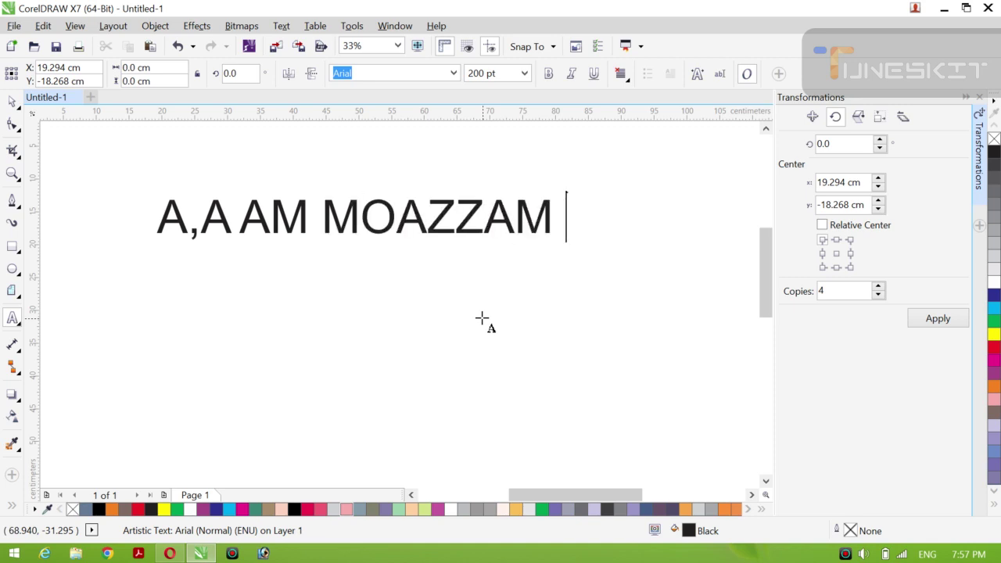
{"action": "type", "text": "ALI APN W"}
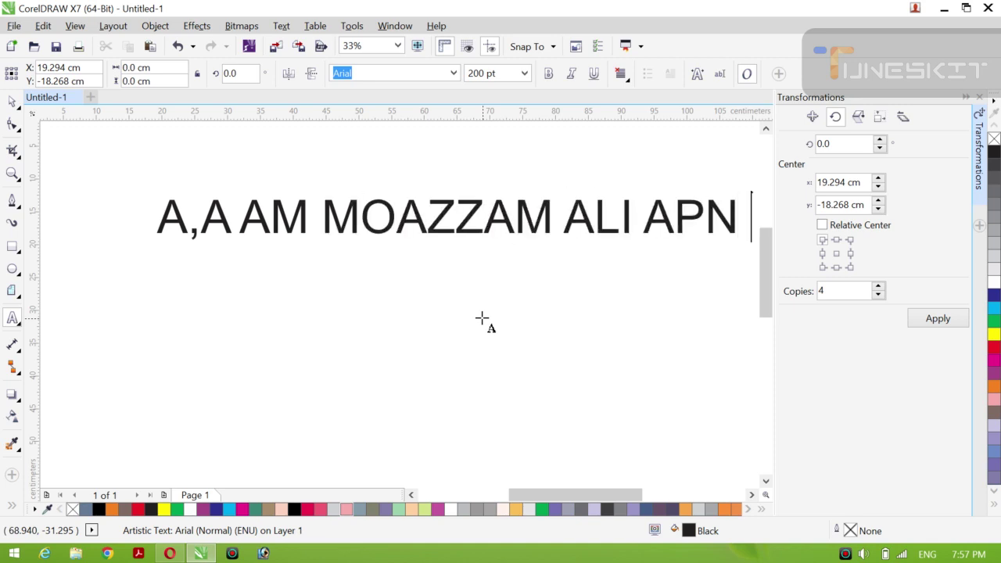
{"action": "key", "text": "BackSpace"}
{"action": "key", "text": "BackSpace"}
{"action": "key", "text": "BackSpace"}
{"action": "key", "text": "BackSpace"}
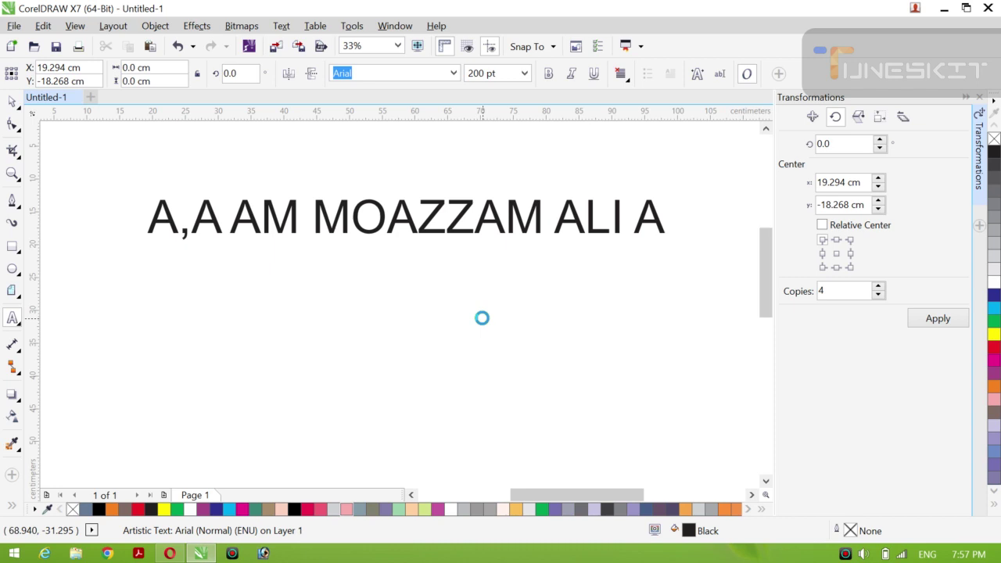
{"action": "type", "text": "P"}
Step: Continue the introduction text with the lines "DAKH RHY MERA TOUTUB", "CHANEL COREL DESIGN" and "HOUSE"
{"action": "key", "text": "Return"}
{"action": "type", "text": "DAK"}
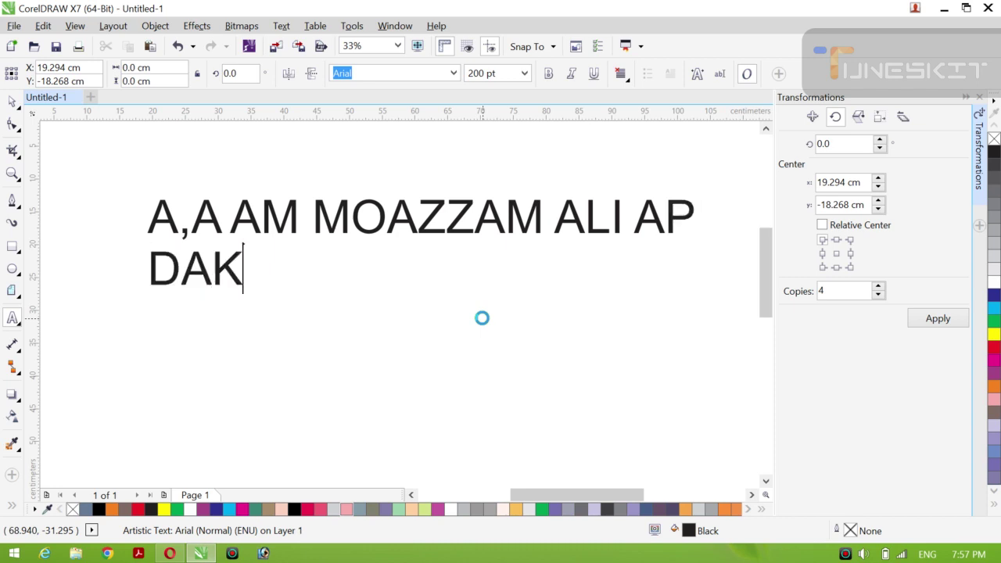
{"action": "type", "text": "H RHY "}
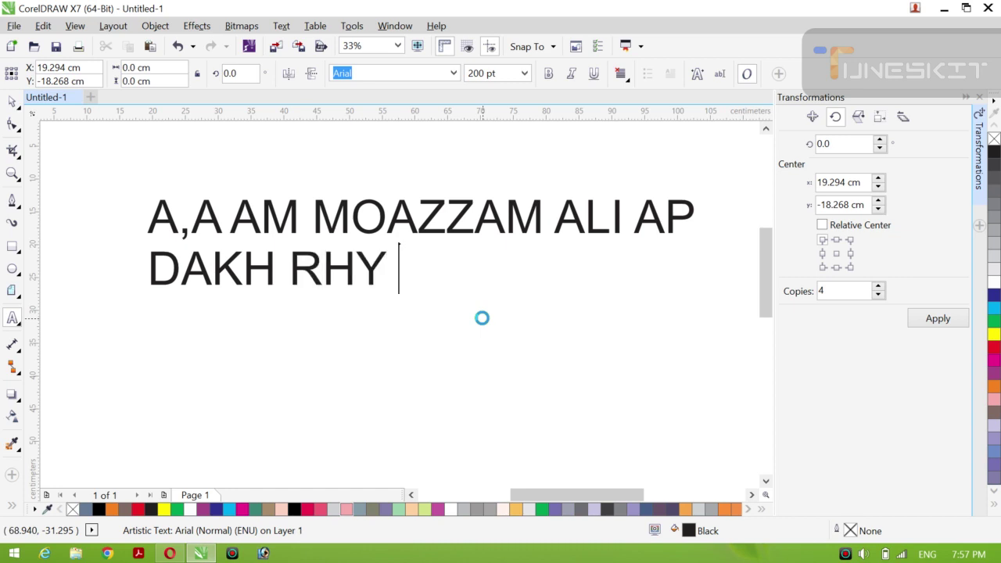
{"action": "type", "text": "MERA "}
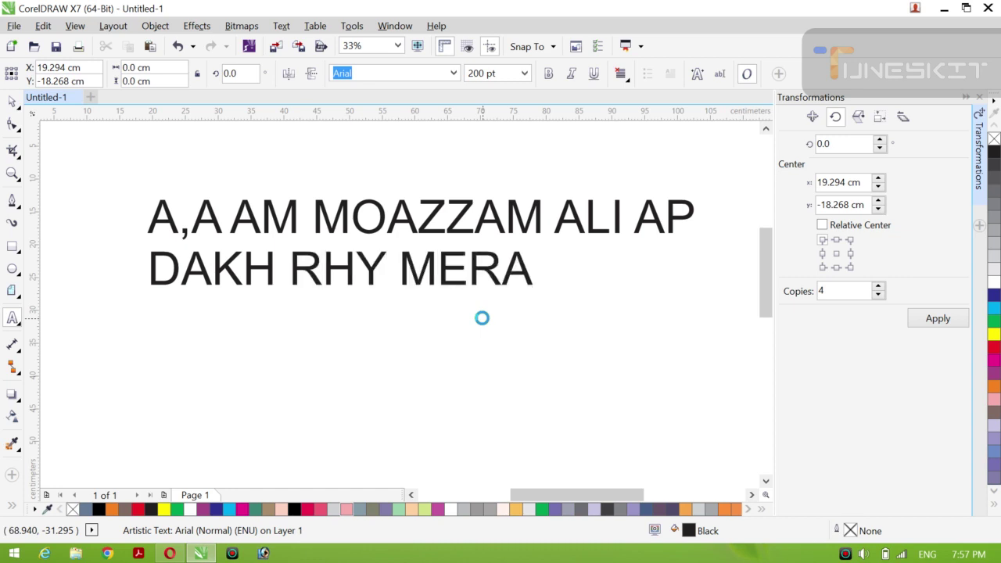
{"action": "type", "text": "TOUTU"}
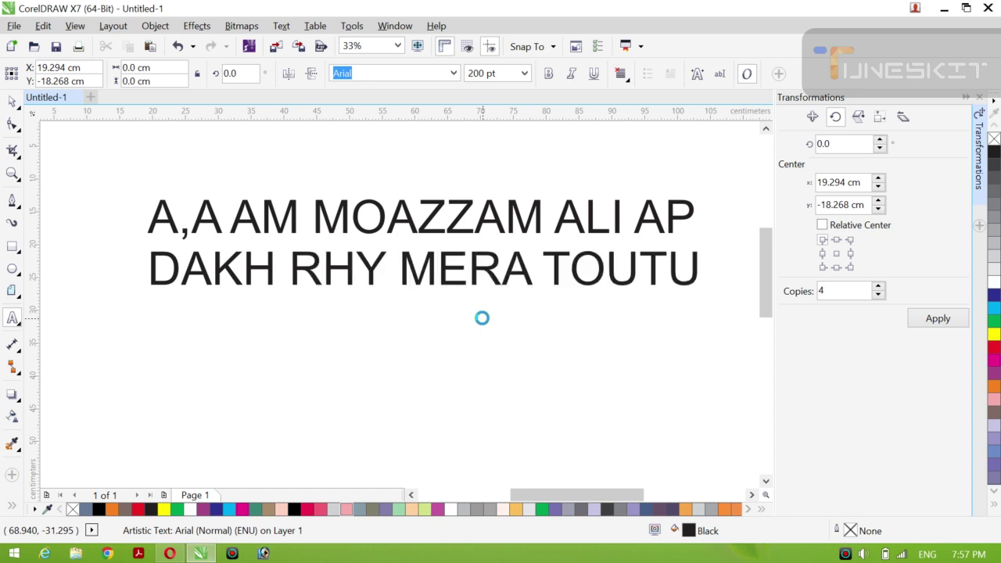
{"action": "type", "text": "B"}
{"action": "key", "text": "Return"}
{"action": "type", "text": "C"}
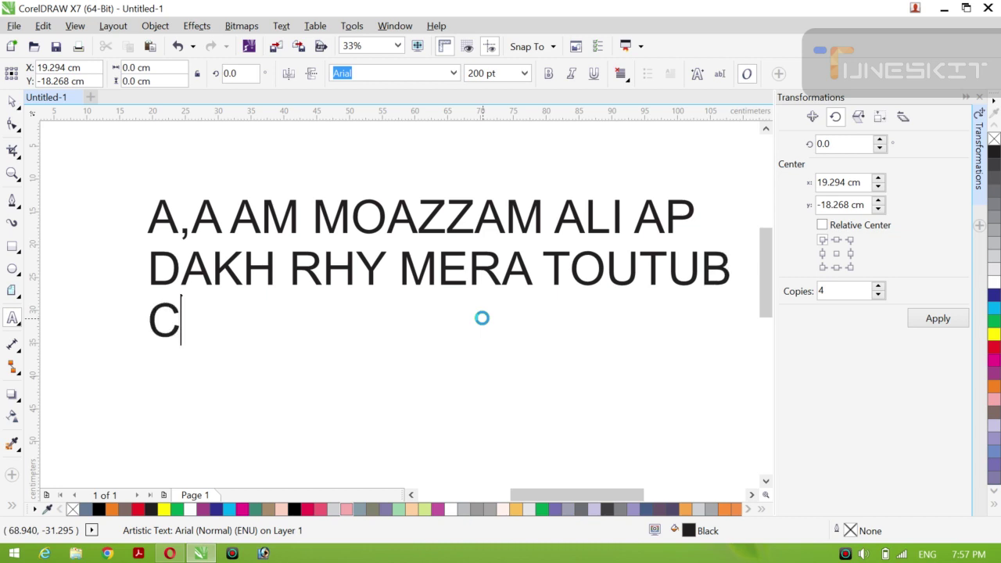
{"action": "type", "text": "HANEL "}
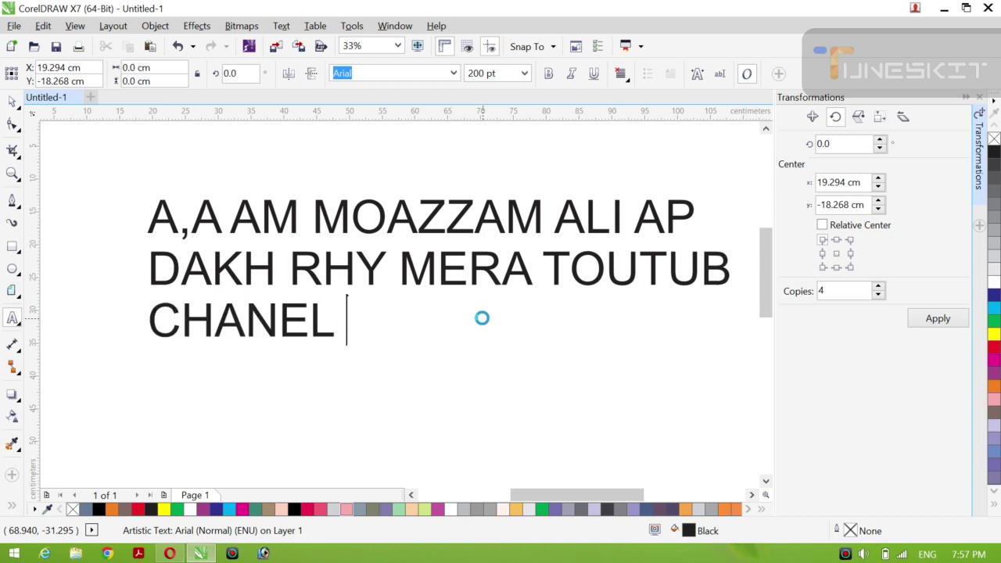
{"action": "type", "text": "CO"}
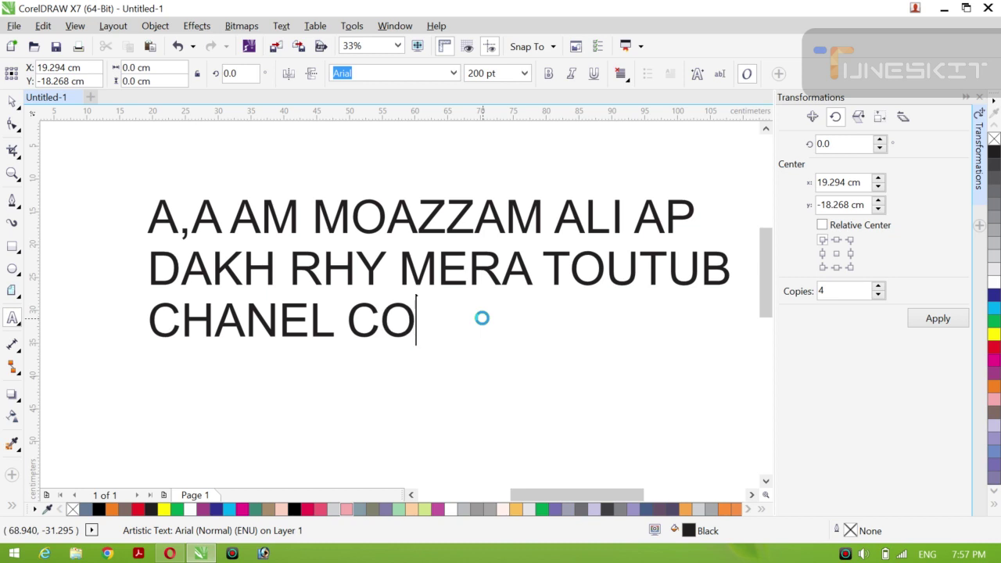
{"action": "type", "text": "REL DESIGN"}
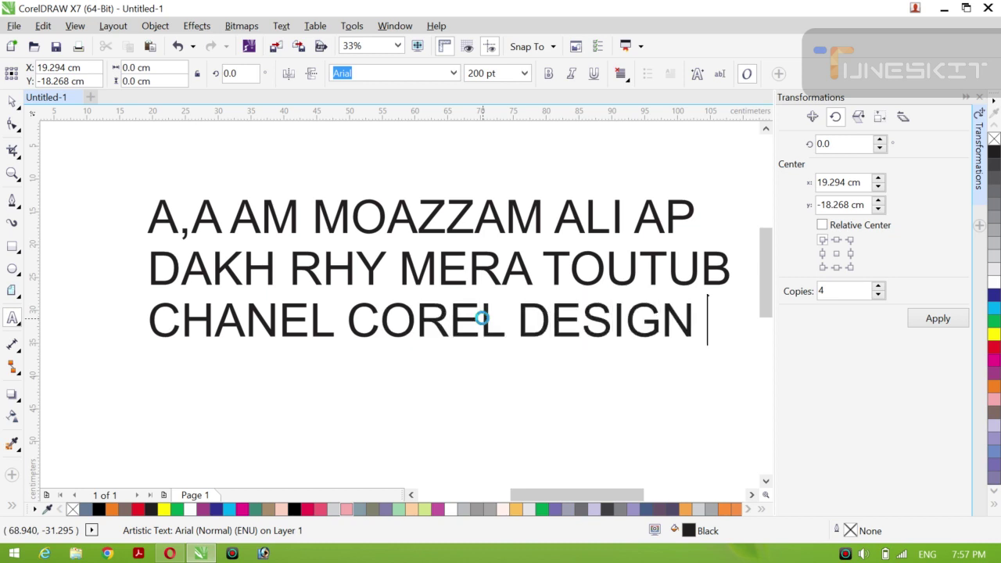
{"action": "key", "text": "Return"}
{"action": "type", "text": "HOUSE"}
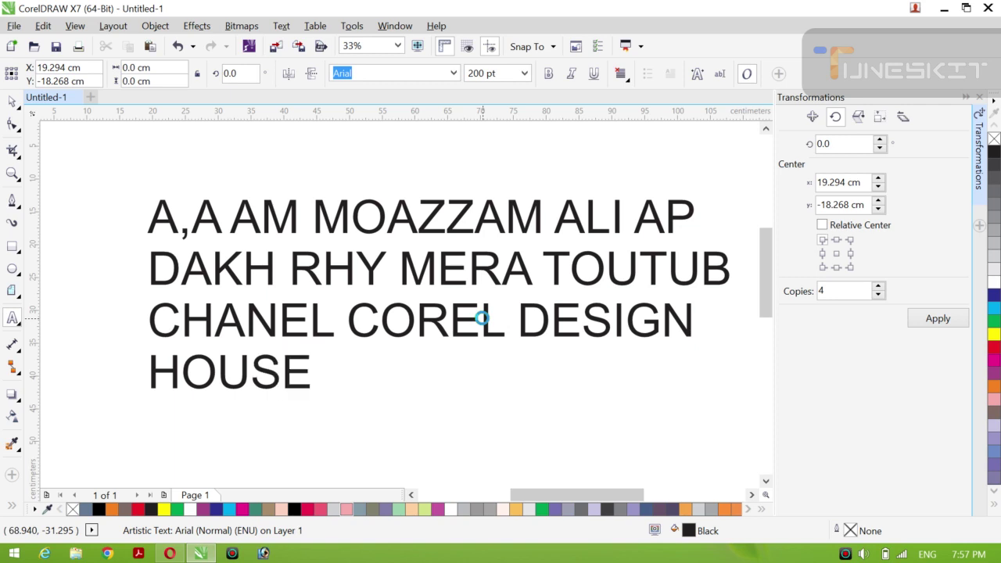
Step: Replace the whole introduction text with "AJ HAM BNYIN GA INDINA" and "FLAGS" on two lines
{"action": "key", "text": "ctrl+a"}
{"action": "key", "text": "BackSpace"}
{"action": "type", "text": "AJ "}
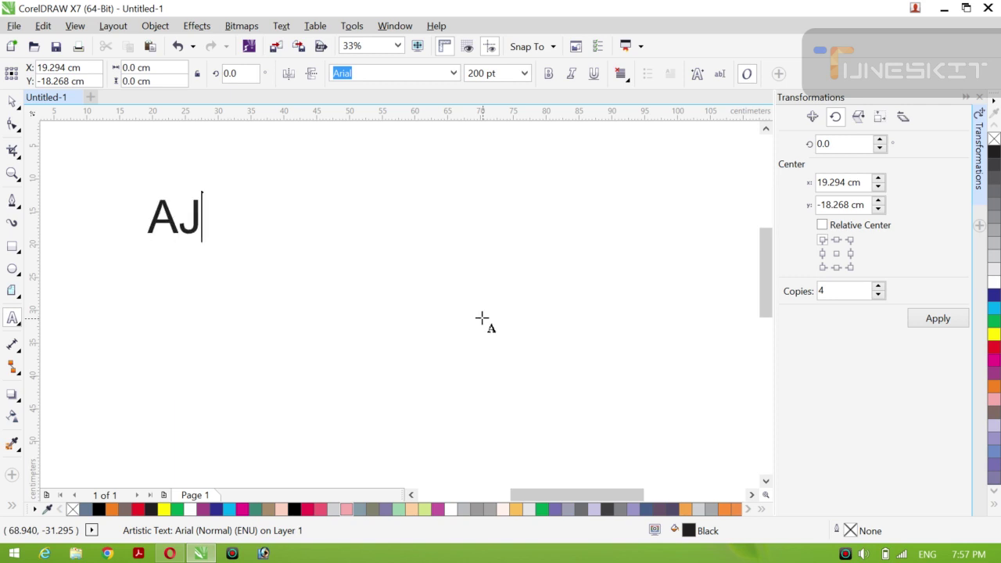
{"action": "type", "text": "H"}
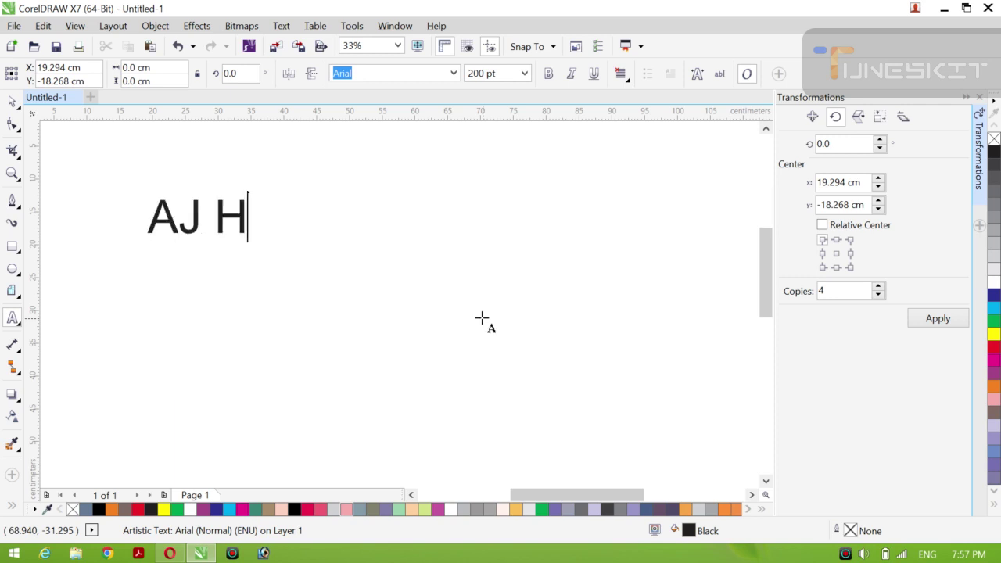
{"action": "type", "text": "AM BNYIN"}
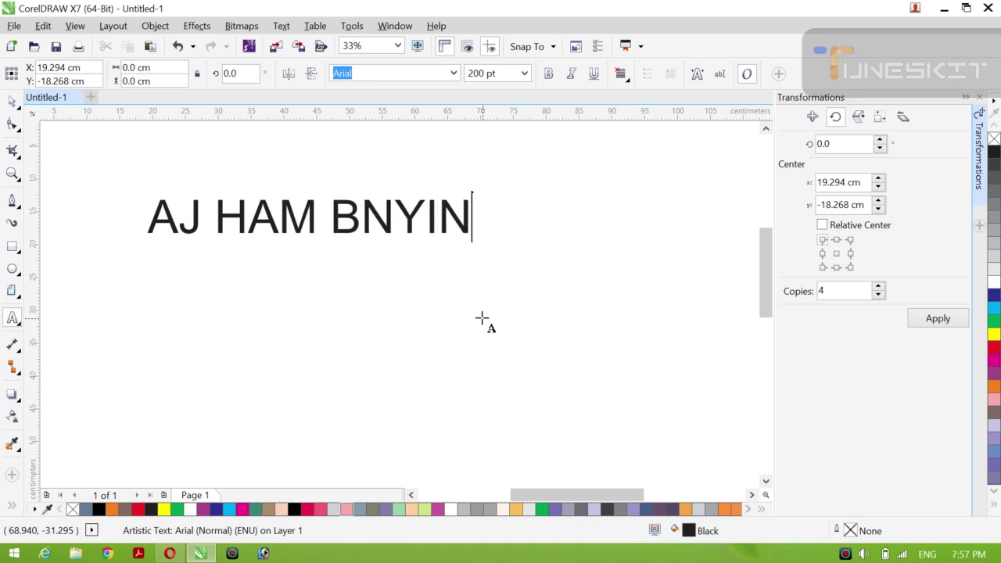
{"action": "type", "text": " GA "}
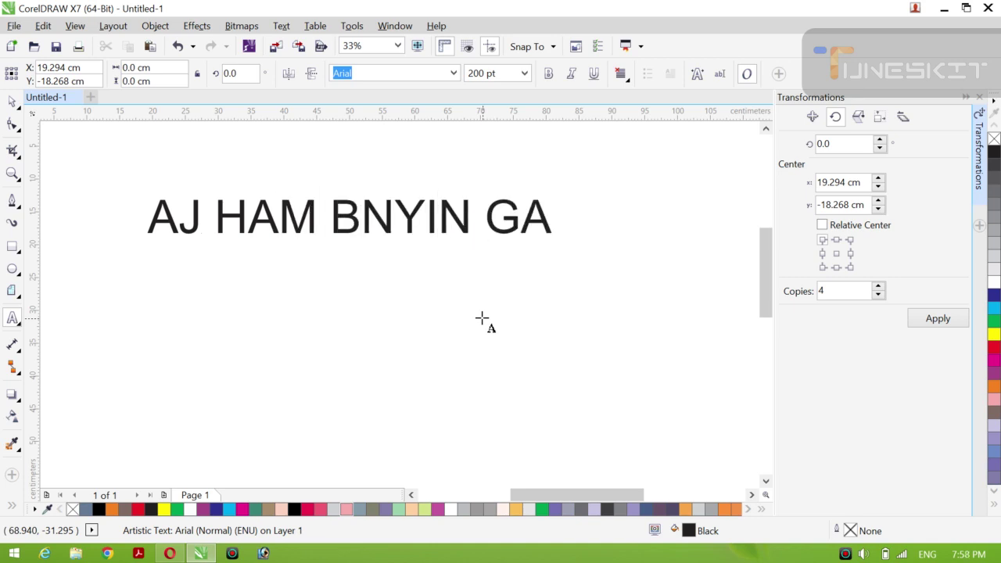
{"action": "type", "text": "IN"}
{"action": "type", "text": "DINA"}
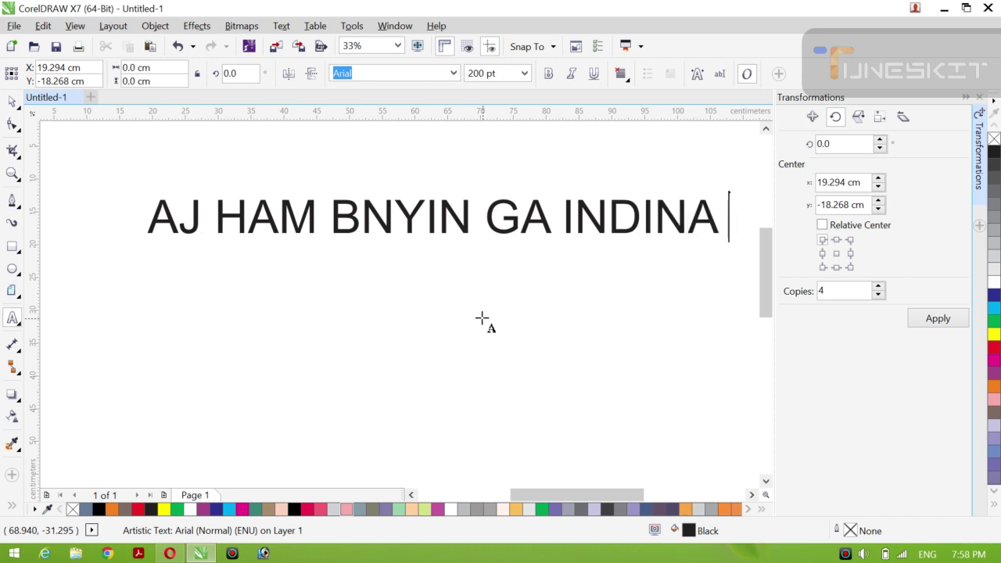
{"action": "key", "text": "Return"}
{"action": "type", "text": "FL"}
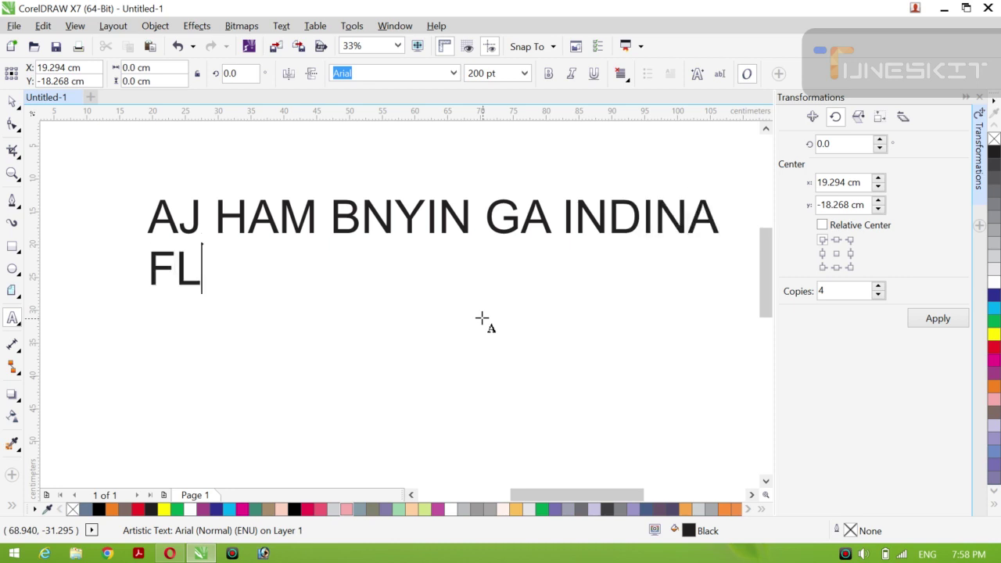
{"action": "type", "text": "AGS"}
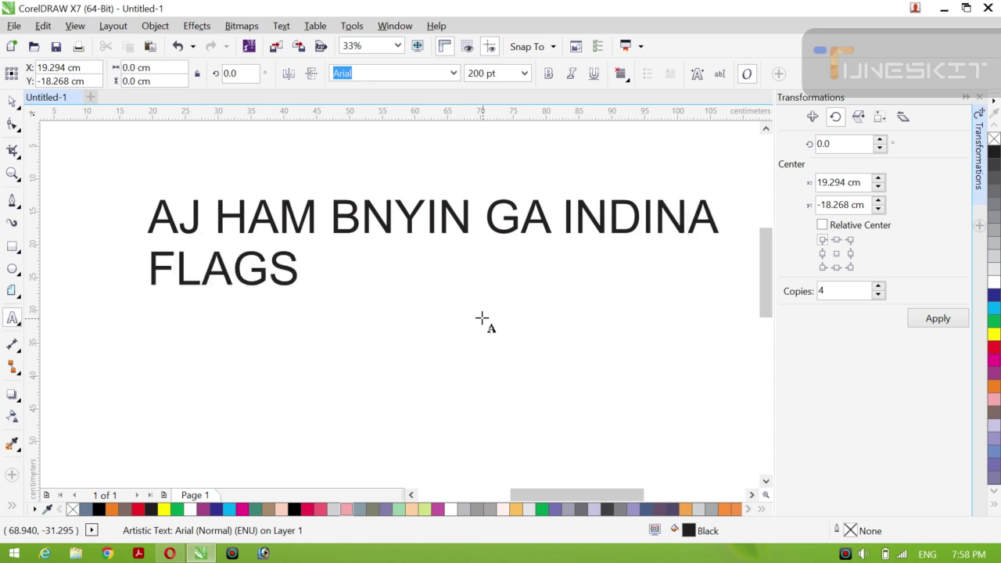
Step: Add a third line to the message reading "TO APNY MERA CHANL LIKE"
{"action": "key", "text": "Return"}
{"action": "type", "text": "TO A"}
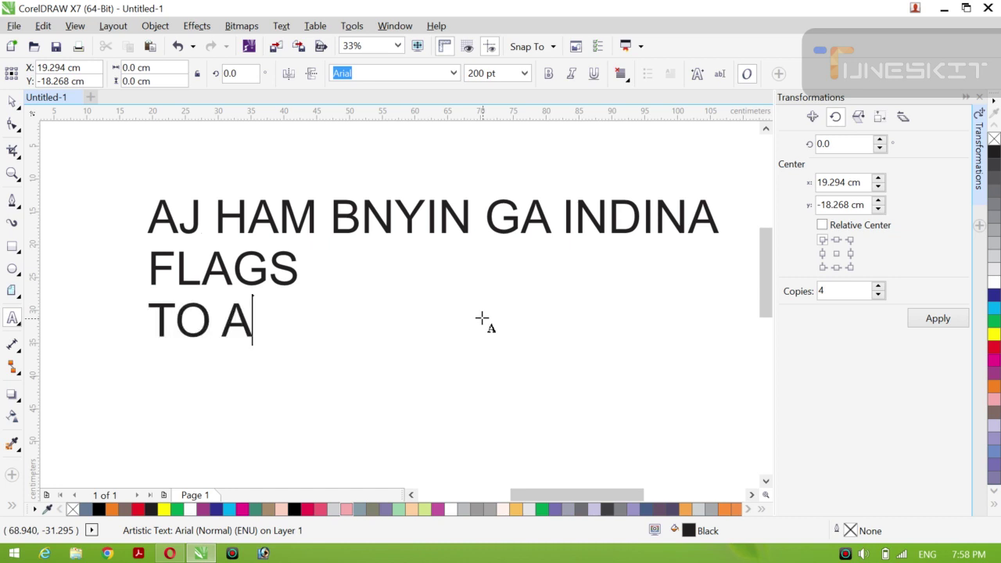
{"action": "type", "text": "PNY MER"}
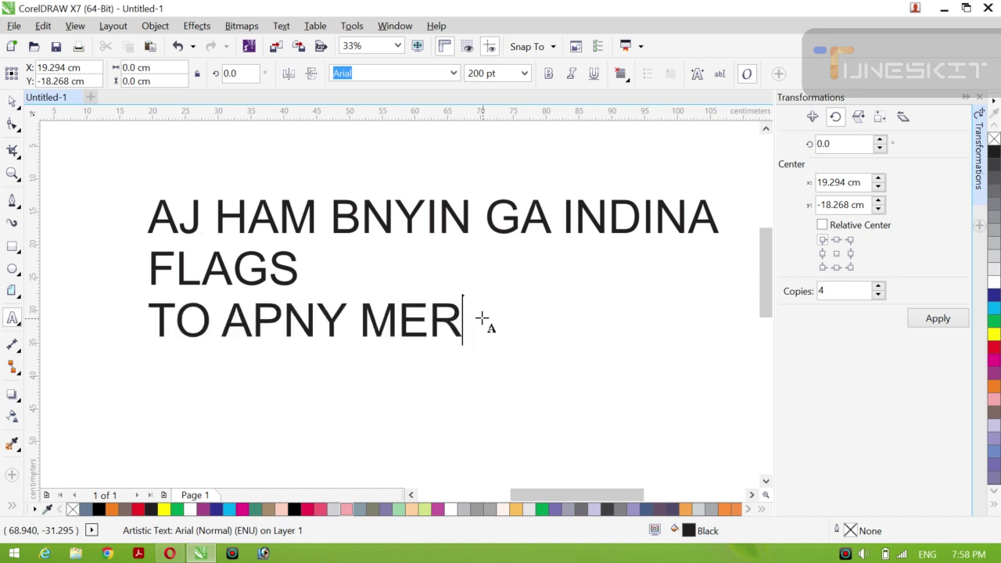
{"action": "type", "text": "A C"}
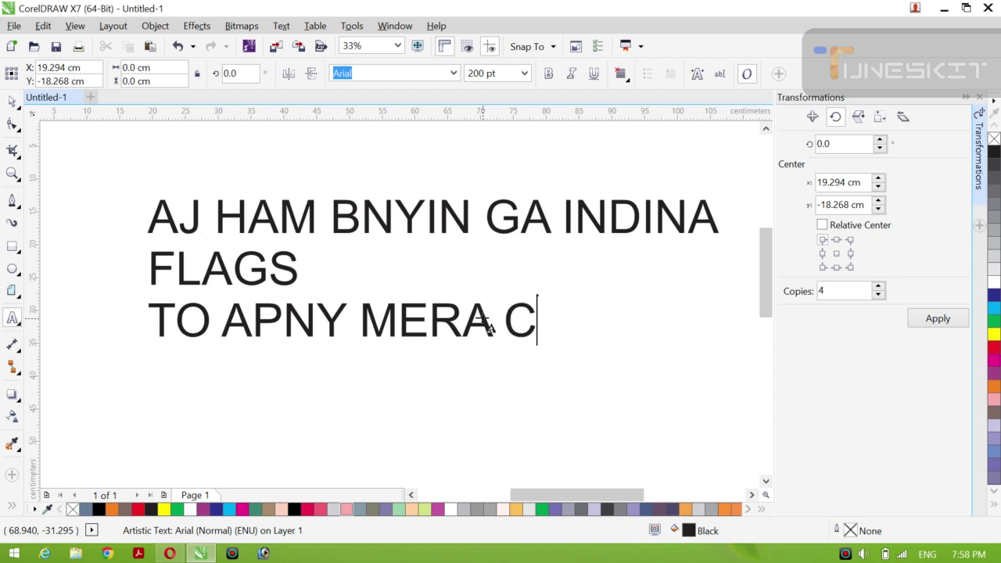
{"action": "type", "text": "HANL LOKK"}
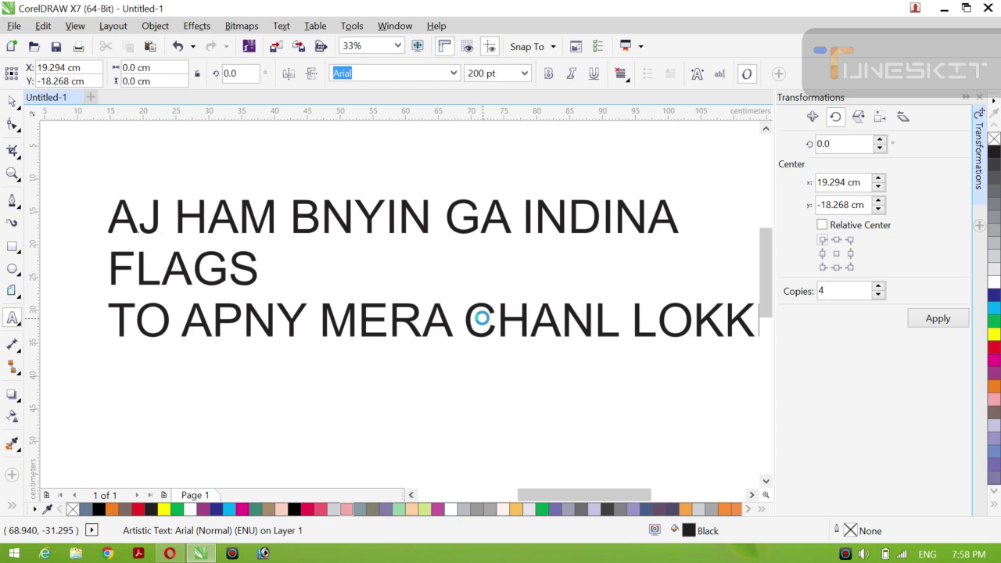
{"action": "key", "text": "BackSpace"}
{"action": "type", "text": "E"}
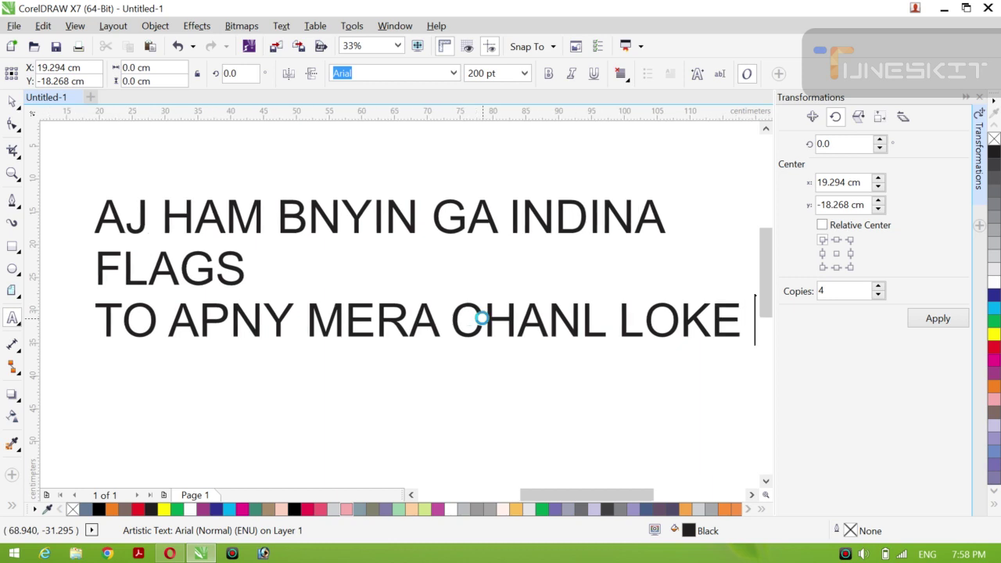
{"action": "key", "text": "BackSpace"}
{"action": "key", "text": "BackSpace"}
{"action": "key", "text": "BackSpace"}
{"action": "key", "text": "BackSpace"}
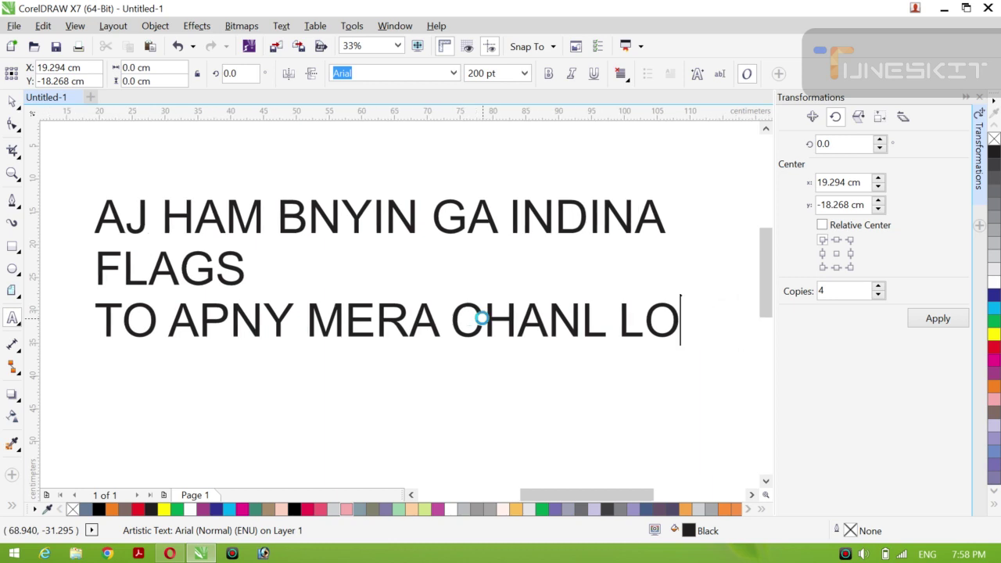
{"action": "type", "text": "IKE "}
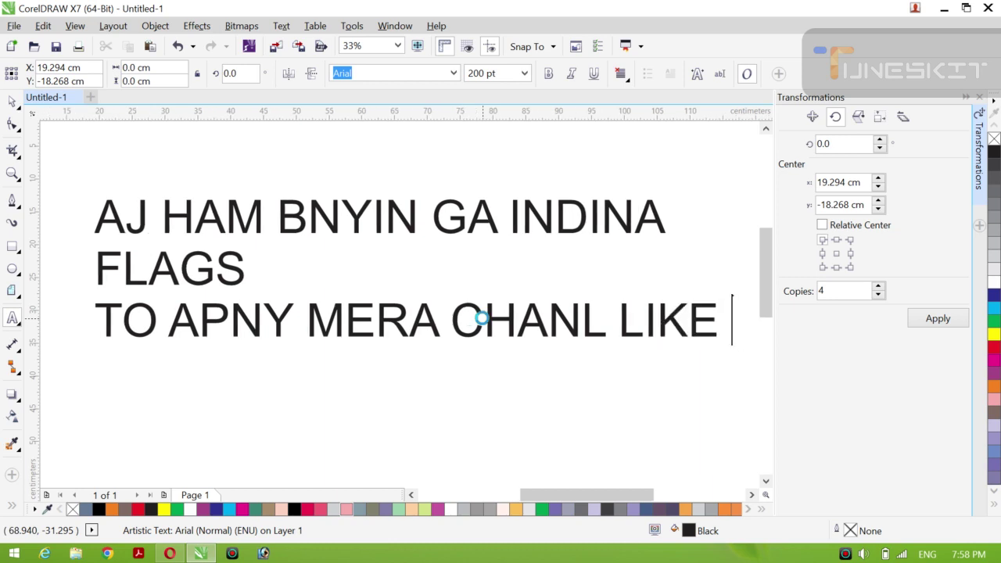
Step: Extend the message with a fourth line reading "SUBCRIB KRNA A"
{"action": "type", "text": "SUB"}
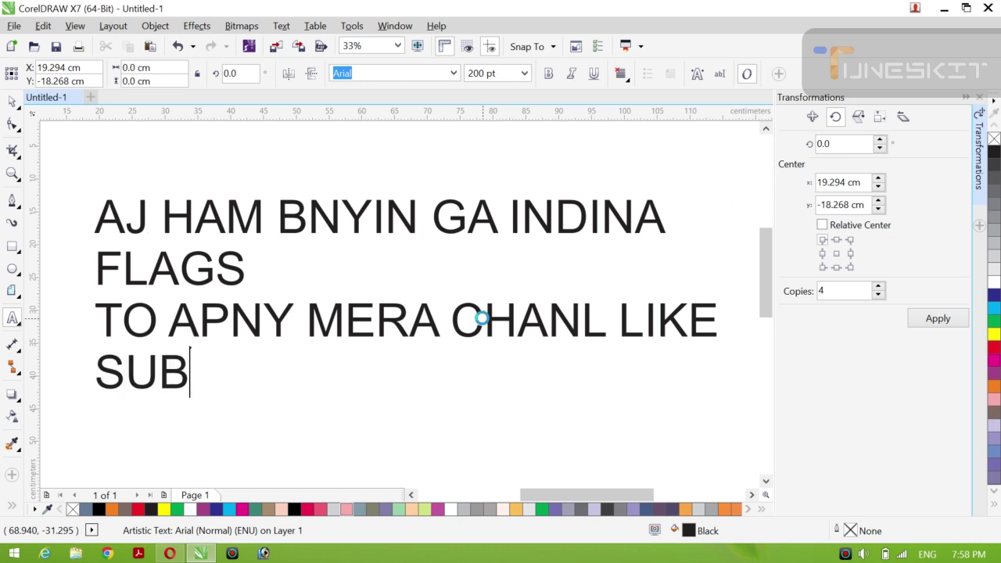
{"action": "type", "text": "CRIB"}
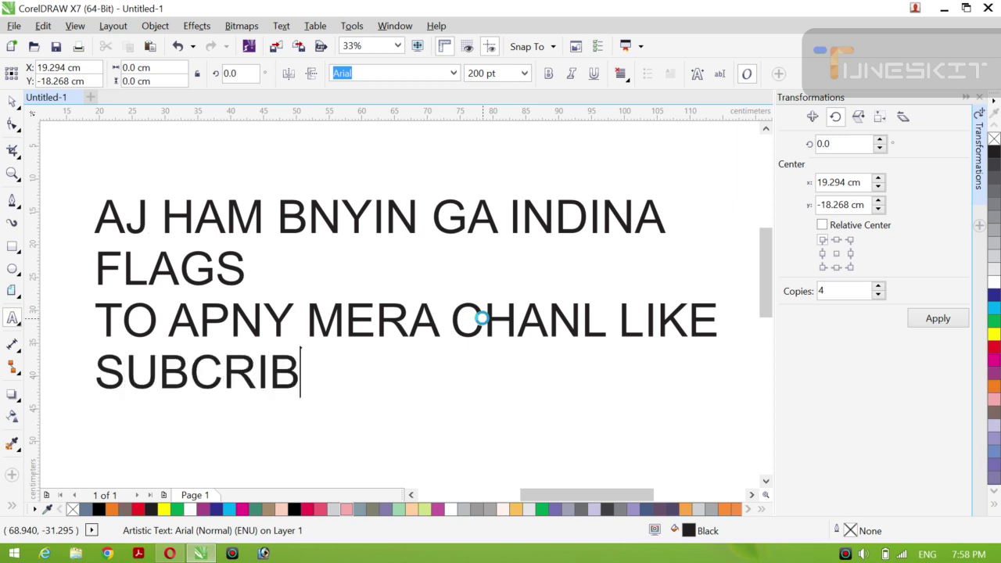
{"action": "type", "text": " KRNA"}
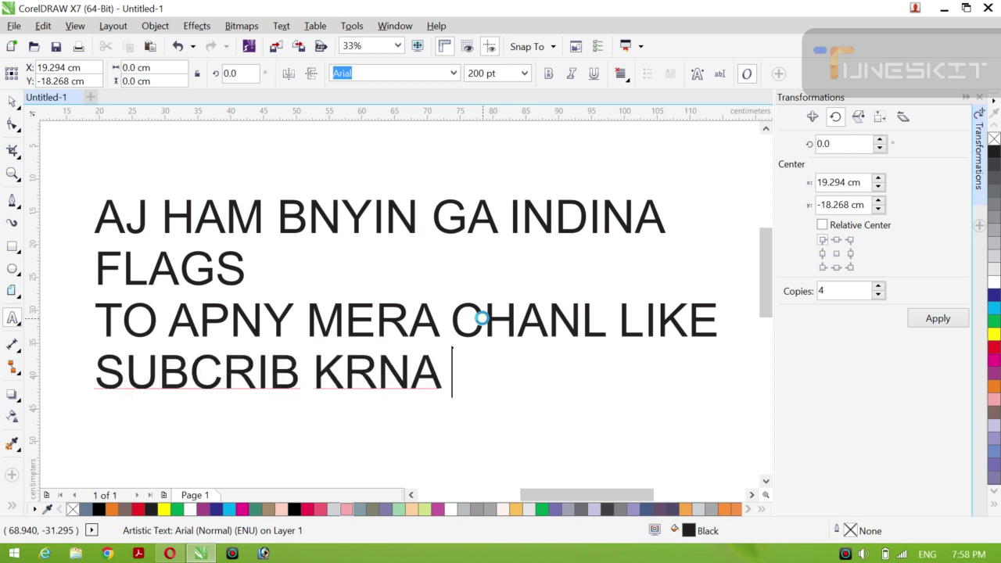
{"action": "type", "text": " A"}
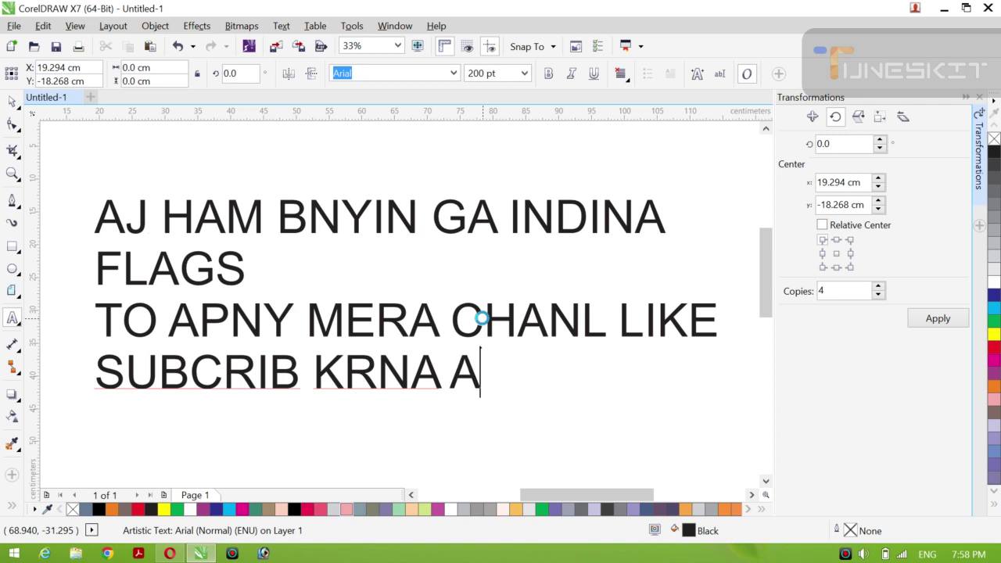
Step: Delete the entire on-canvas message so that the text object is empty
{"action": "key", "text": "BackSpace"}
{"action": "key", "text": "BackSpace"}
{"action": "key", "text": "ctrl+a"}
{"action": "key", "text": "BackSpace"}
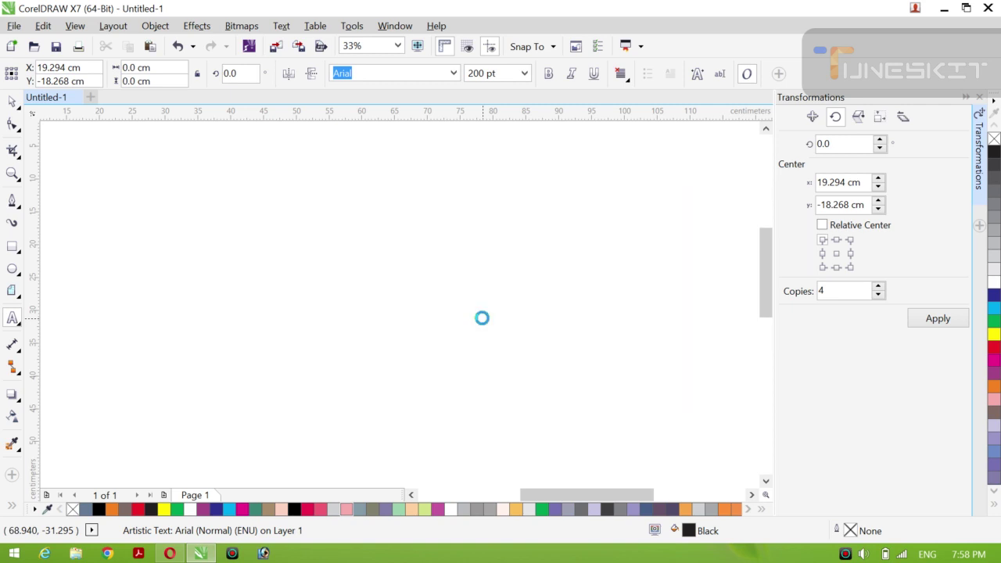
Step: Write "START KRNY SY PHLY APNY" as the first line of a new message in the empty text object
{"action": "type", "text": "ST"}
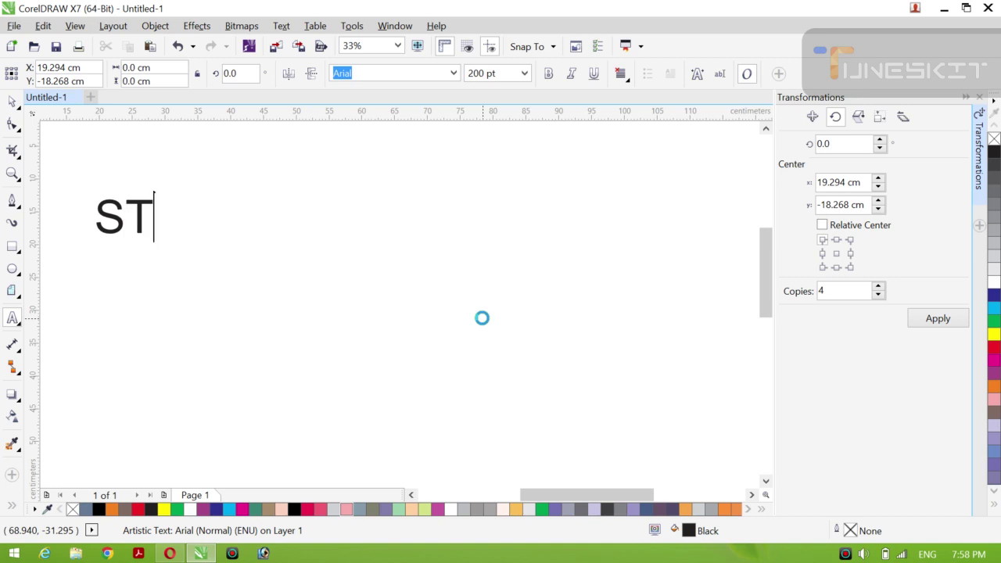
{"action": "type", "text": "ART KR"}
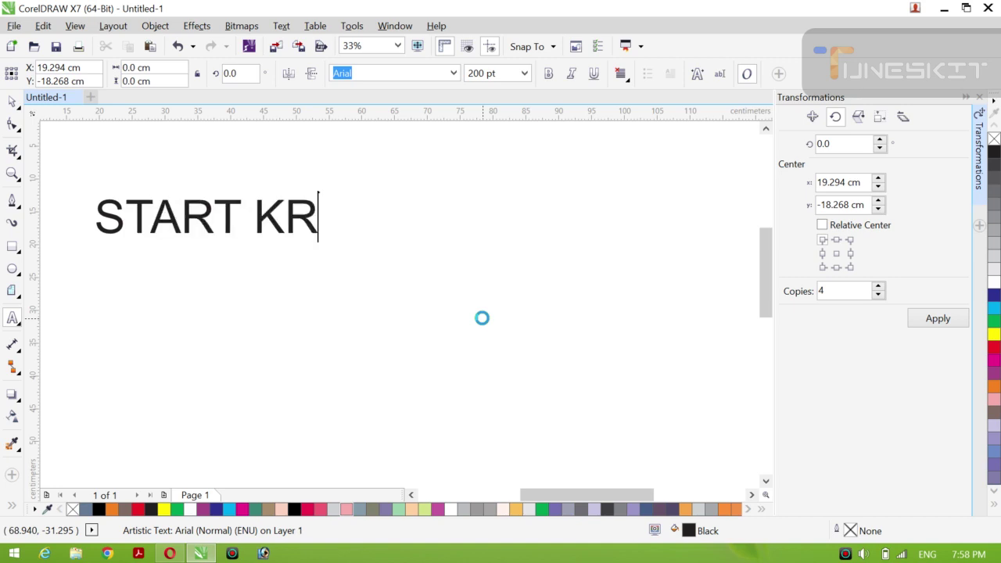
{"action": "type", "text": "NY SU"}
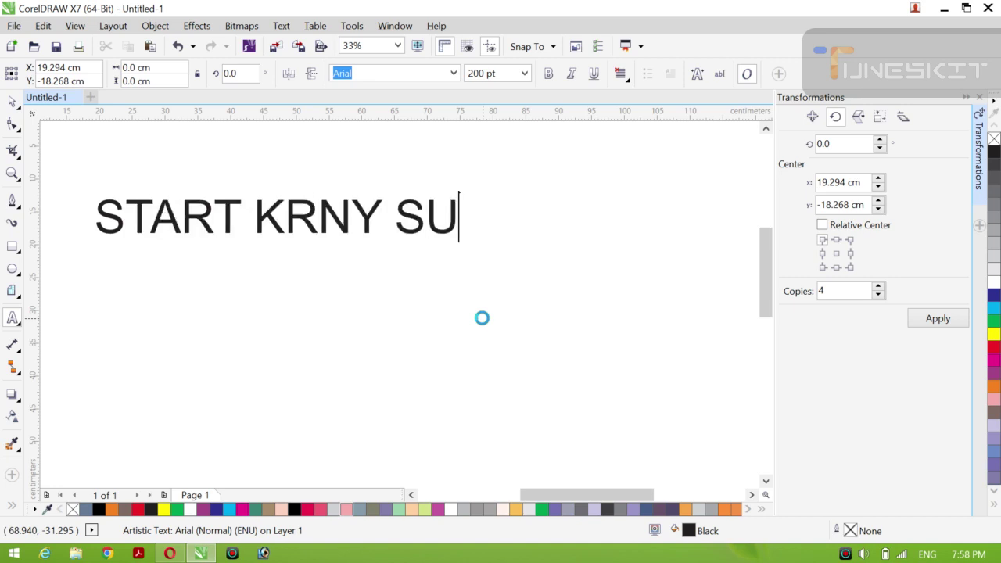
{"action": "key", "text": "BackSpace"}
{"action": "type", "text": "Y "}
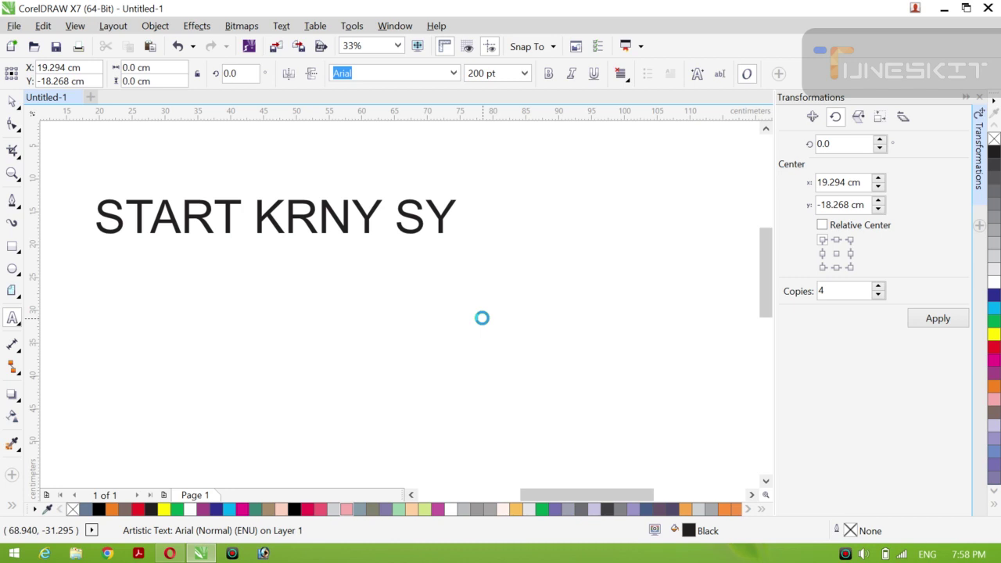
{"action": "type", "text": "PHLY A"}
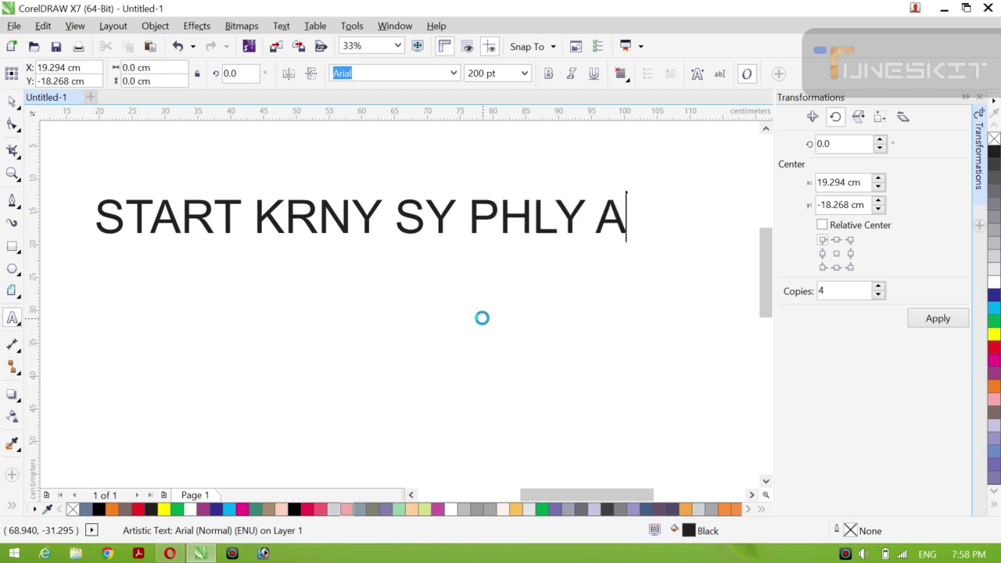
{"action": "type", "text": "PNY E"}
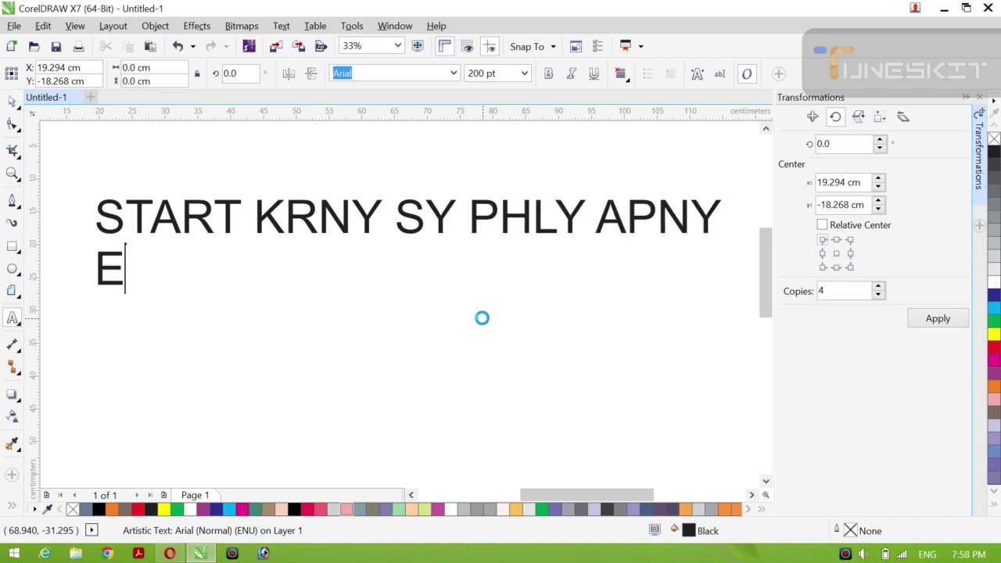
Step: Continue the message with "EAK BAR DROOD SHREEF" as its second line and "PAR LEENA HA" as its third
{"action": "type", "text": "AK BAR "}
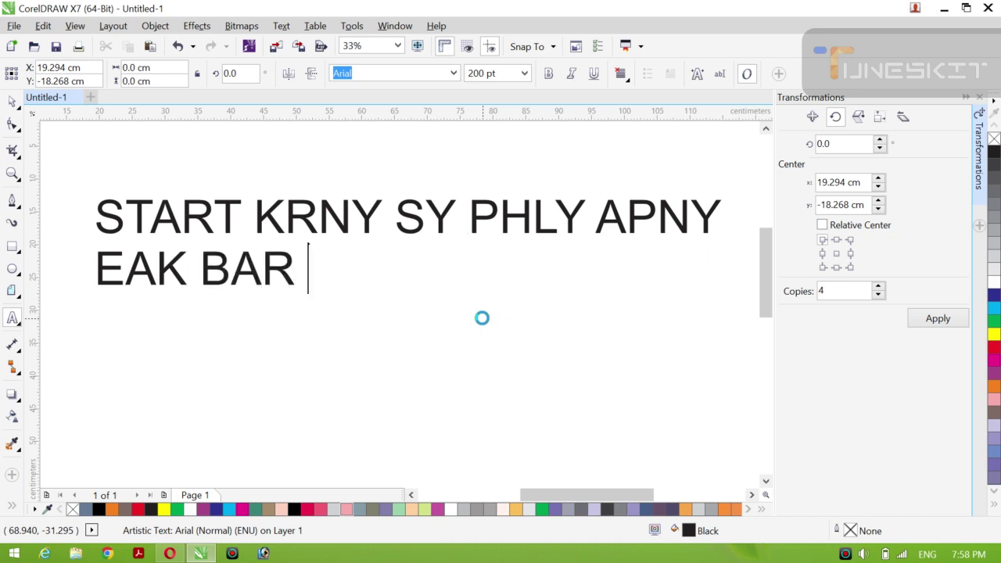
{"action": "type", "text": "DROD"}
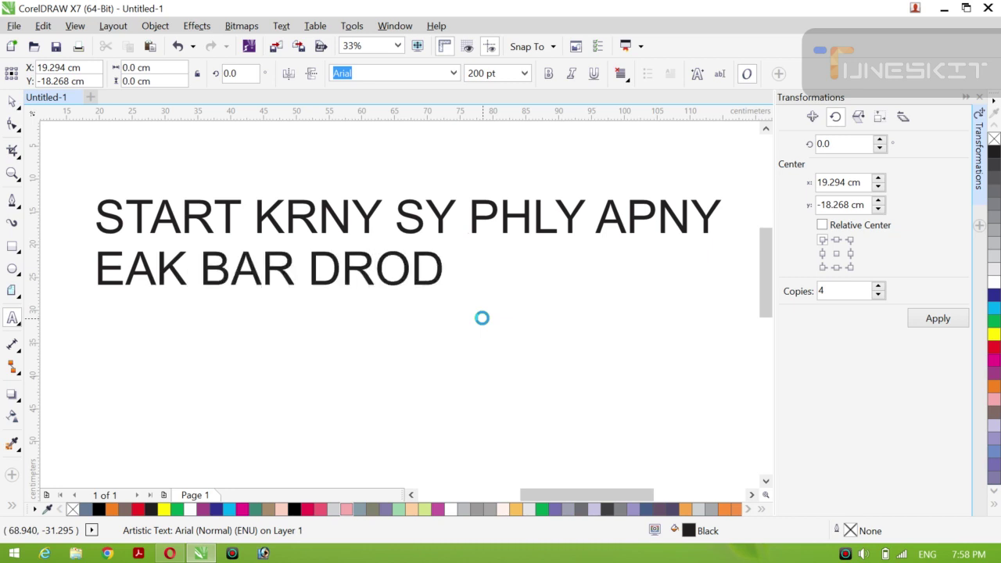
{"action": "key", "text": "BackSpace"}
{"action": "key", "text": "BackSpace"}
{"action": "key", "text": "BackSpace"}
{"action": "key", "text": "BackSpace"}
{"action": "type", "text": "E"}
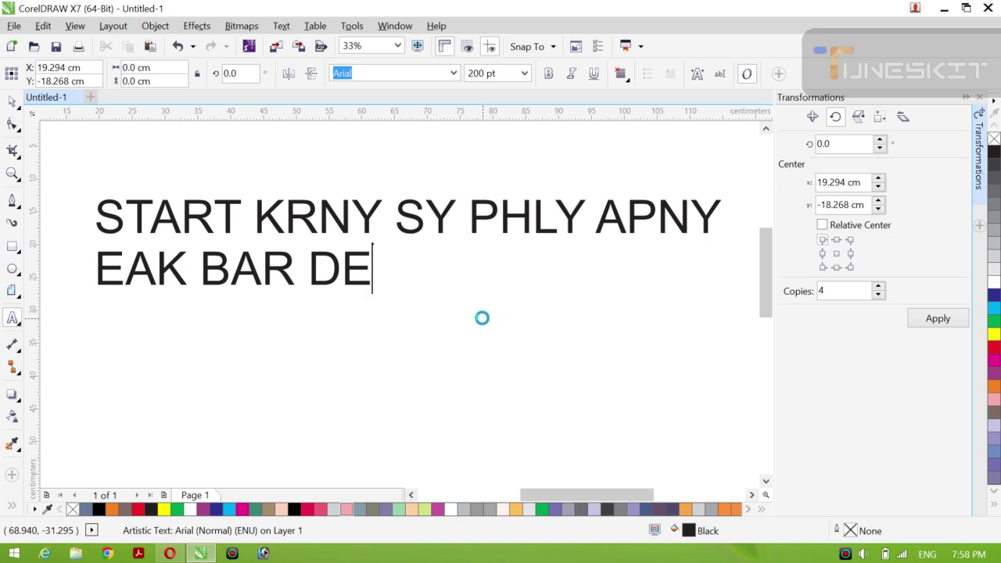
{"action": "key", "text": "BackSpace"}
{"action": "type", "text": "ROOD "}
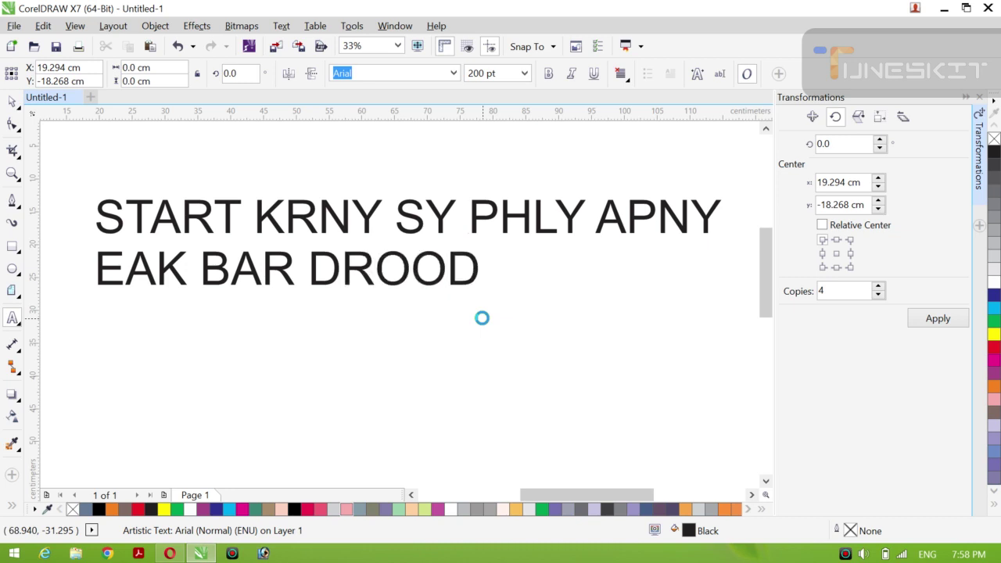
{"action": "type", "text": "SHREEF "}
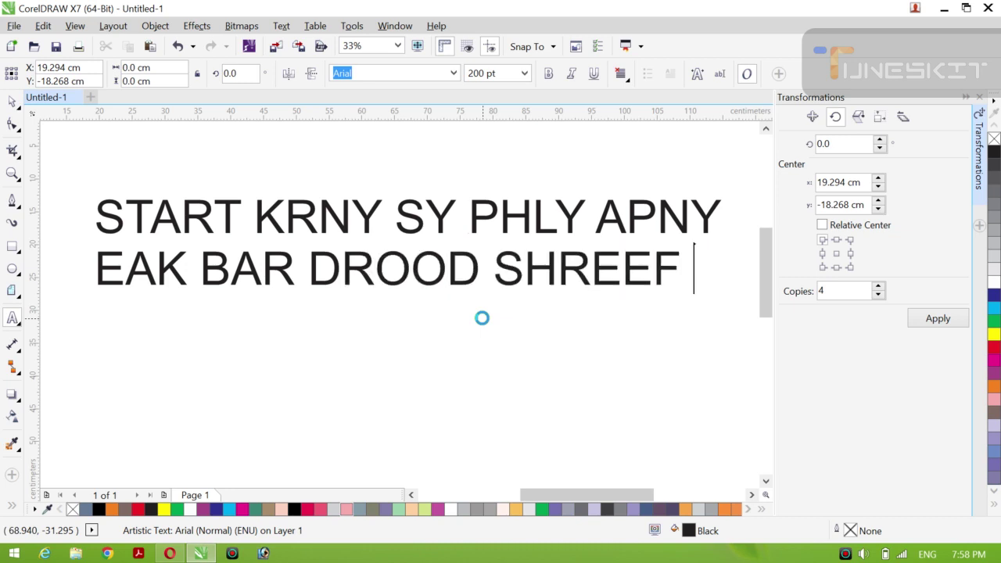
{"action": "type", "text": "PAR "}
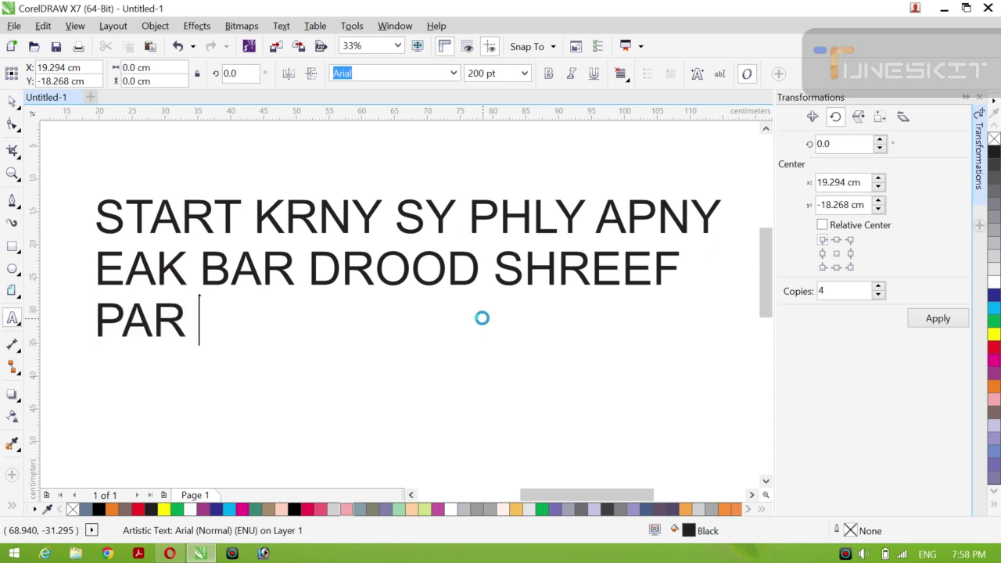
{"action": "type", "text": "LEENA HA"}
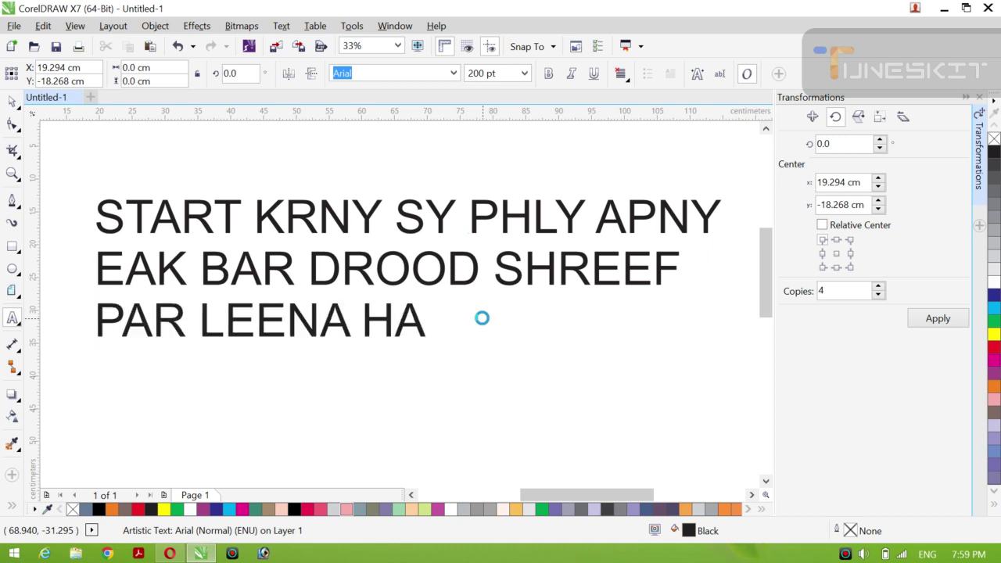
Step: Replace the whole message with "NOW START" and clear that text as well, leaving the canvas empty
{"action": "key", "text": "ctrl+a"}
{"action": "key", "text": "BackSpace"}
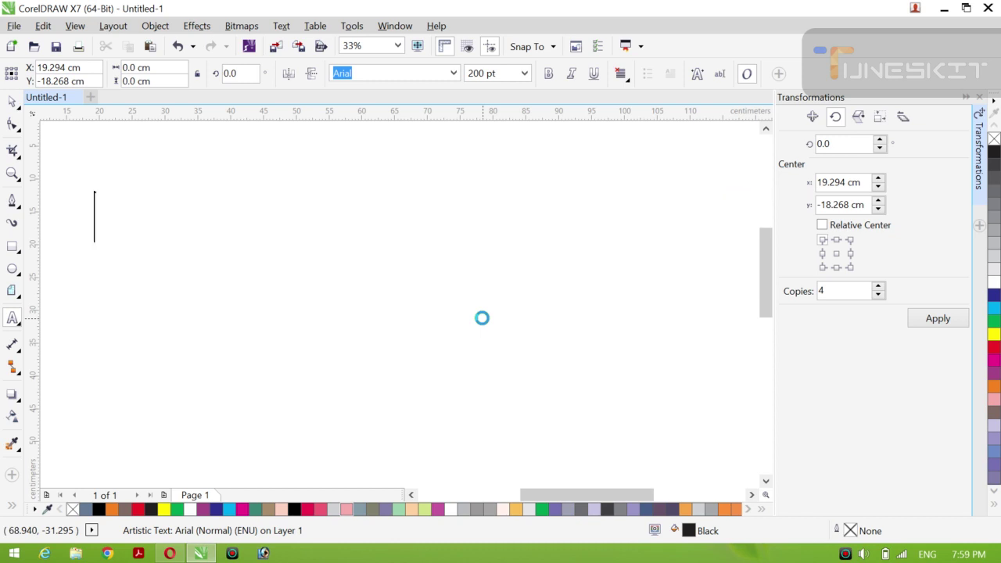
{"action": "type", "text": "NOW "}
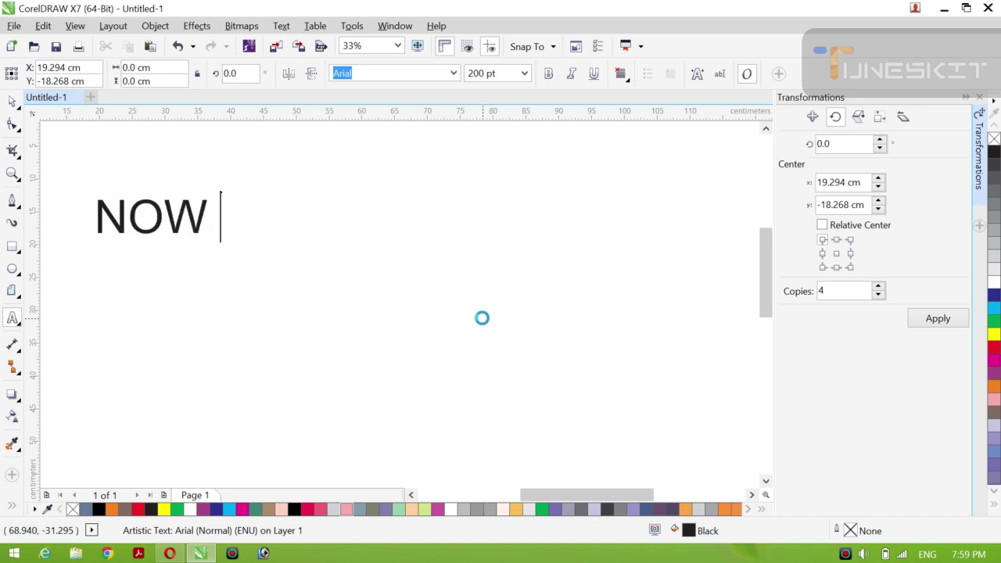
{"action": "type", "text": "START"}
{"action": "key", "text": "ctrl+a"}
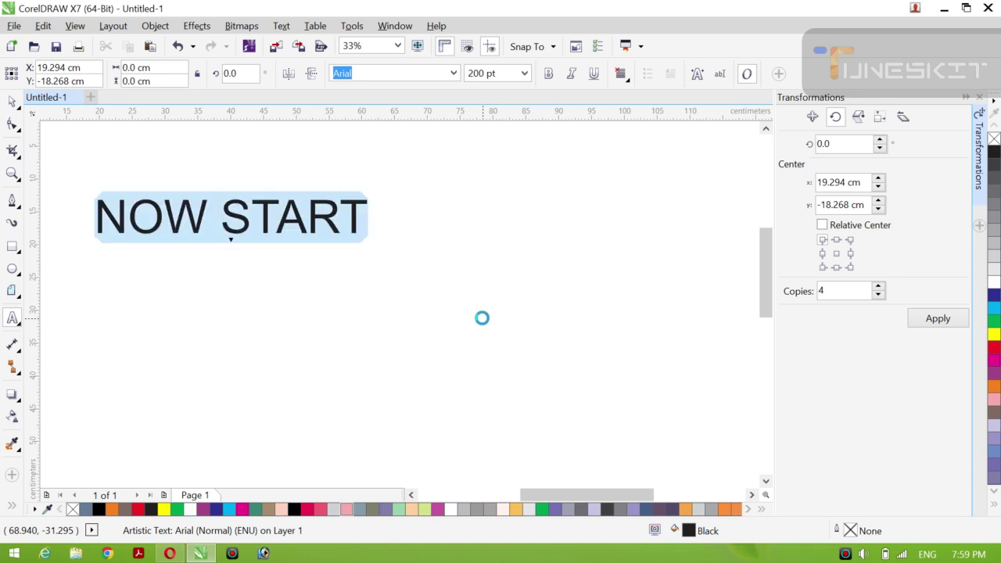
{"action": "key", "text": "BackSpace"}
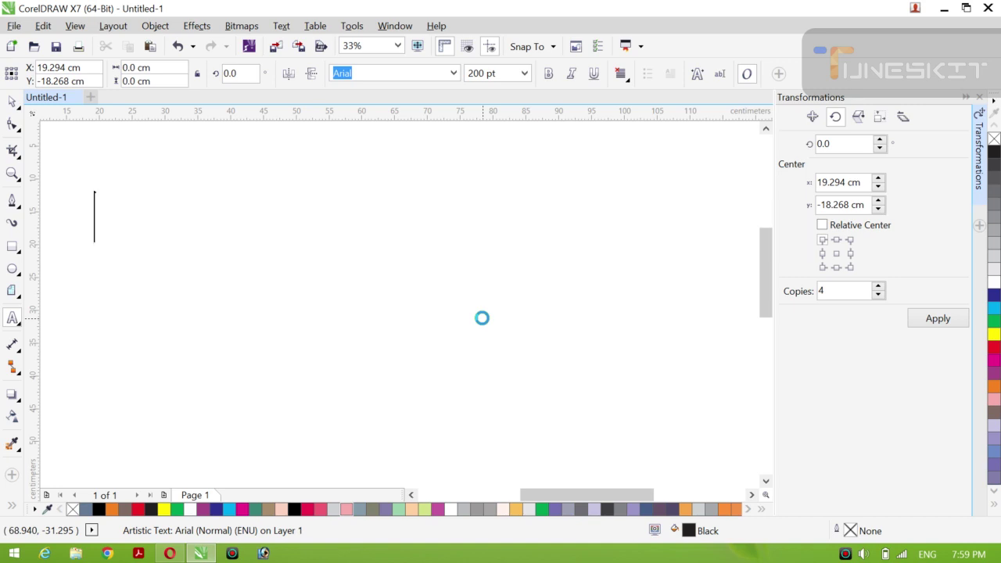
Step: Draw a straight horizontal line about 71.4 cm long across the upper part of the canvas with the Pen tool
{"action": "left_click", "coordinate": [12, 101]}
{"action": "left_click", "coordinate": [49, 99]}
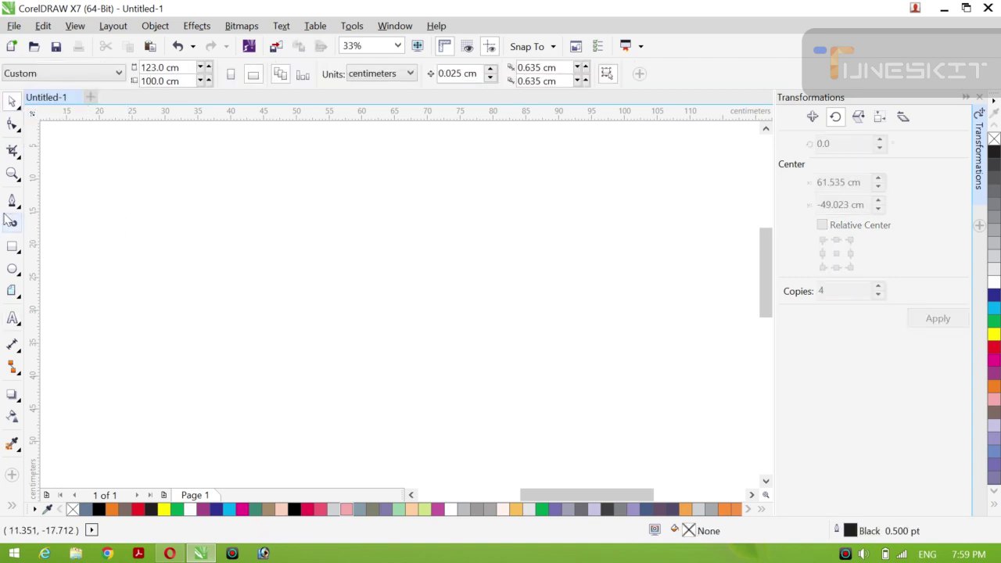
{"action": "left_click", "coordinate": [12, 200]}
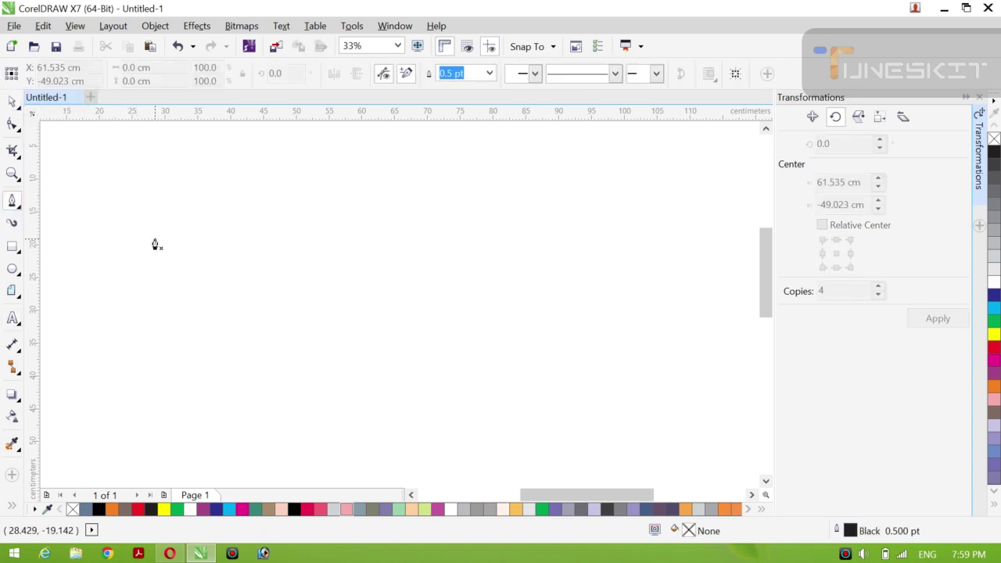
{"action": "left_click", "coordinate": [155, 239]}
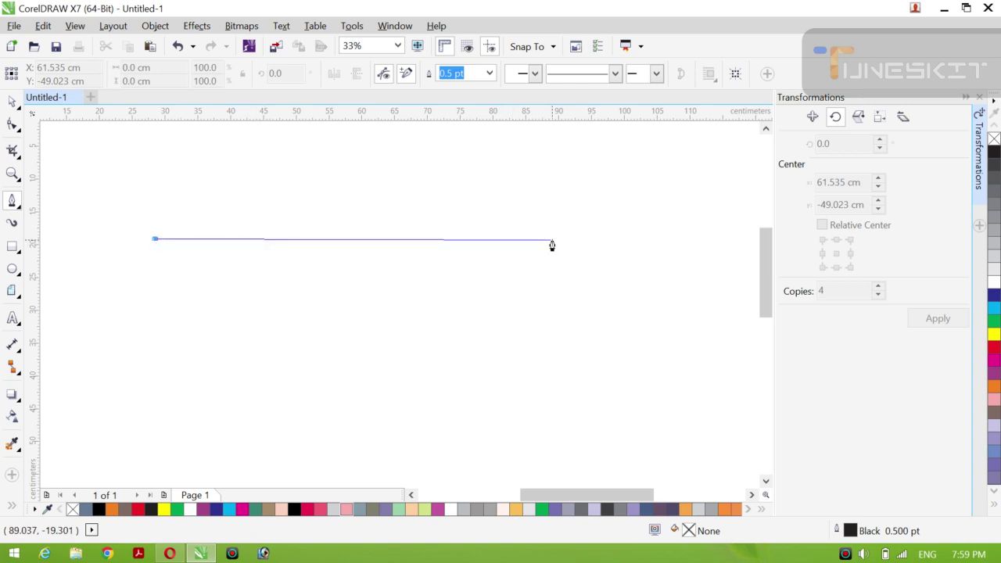
{"action": "left_click", "coordinate": [623, 238]}
{"action": "left_click", "coordinate": [624, 239]}
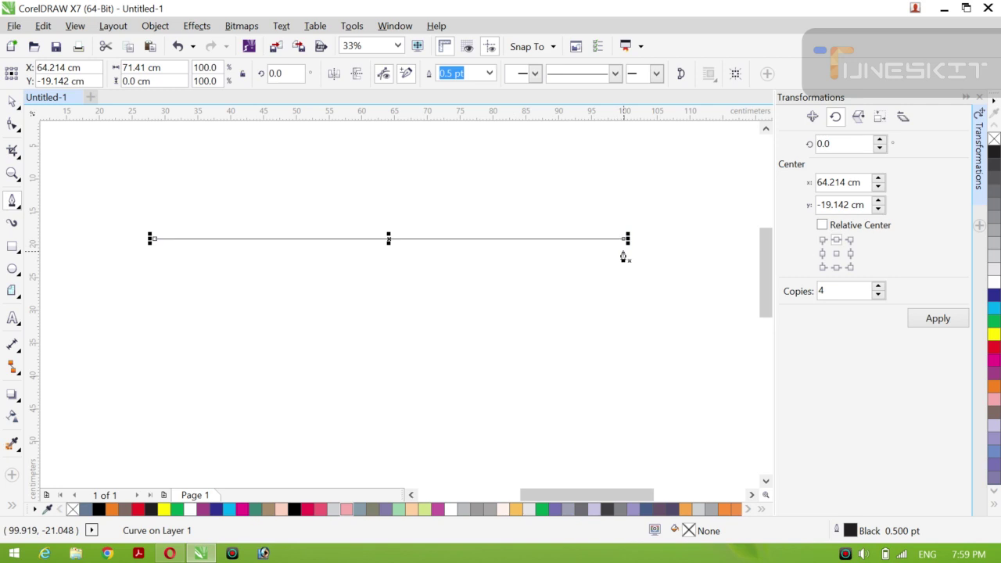
Step: Using the Shape tool, add a node about 13 cm from the line's left end and raise it about 1.8 cm
{"action": "left_click", "coordinate": [18, 110]}
{"action": "left_click", "coordinate": [53, 105]}
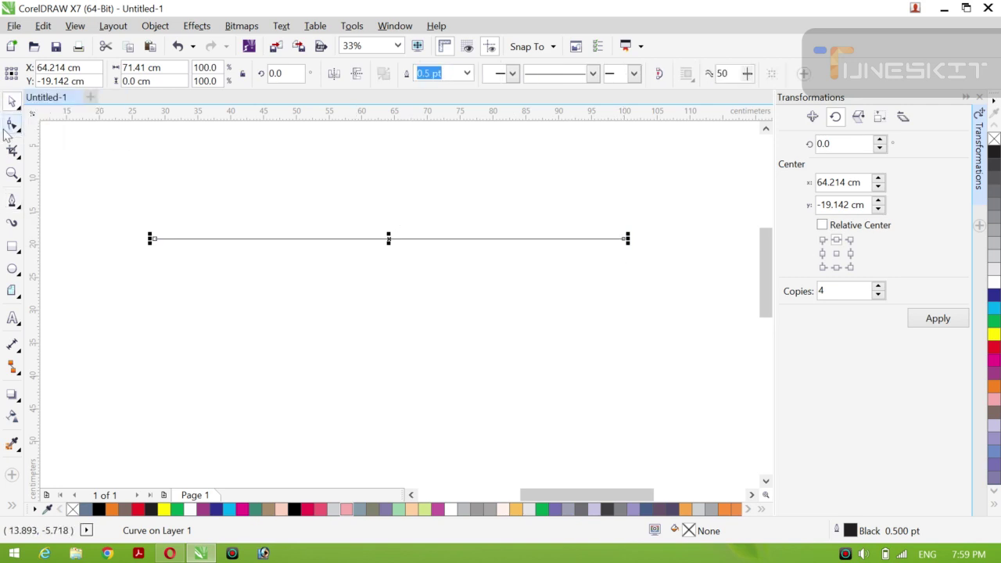
{"action": "left_click", "coordinate": [19, 129]}
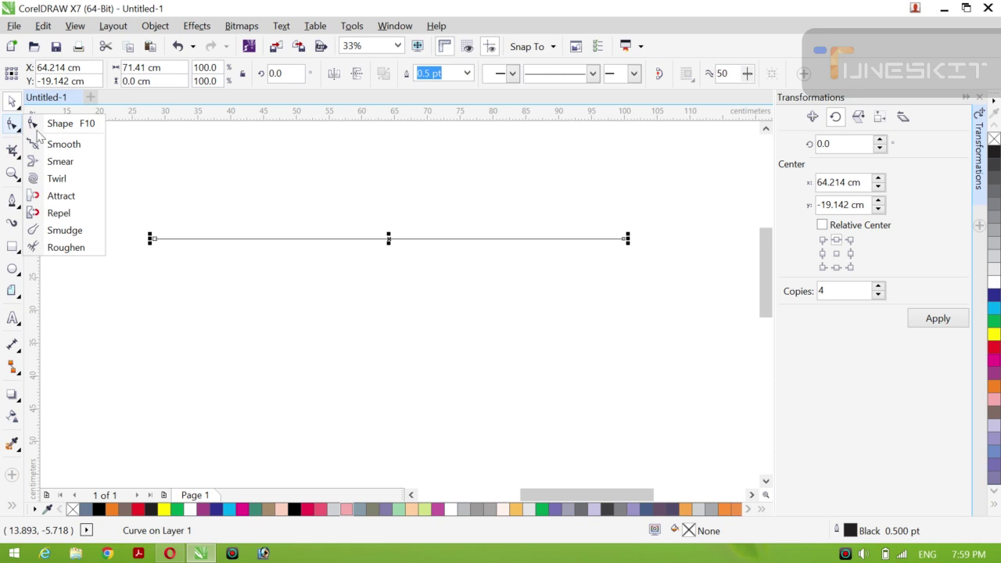
{"action": "left_click", "coordinate": [77, 124]}
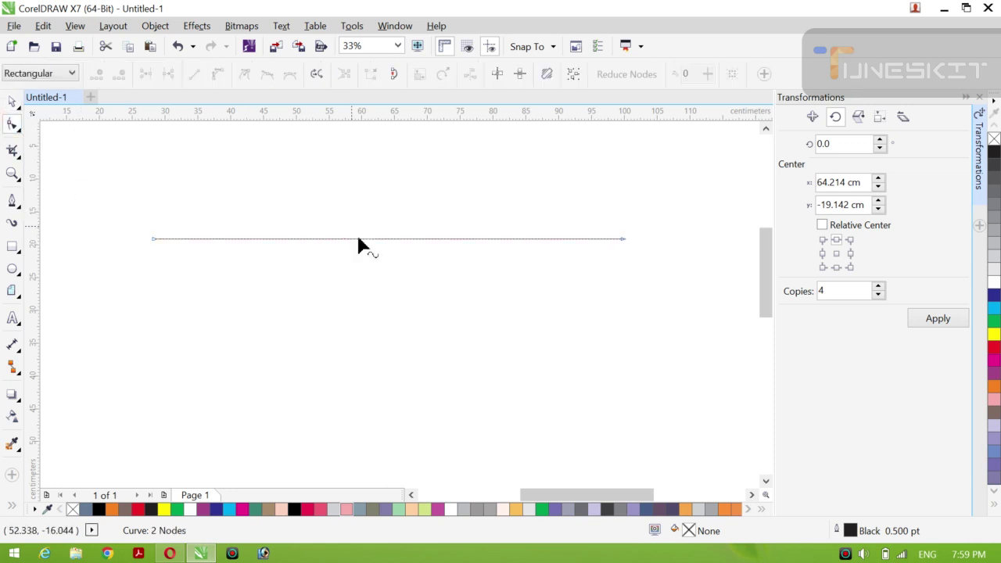
{"action": "left_click", "coordinate": [240, 239]}
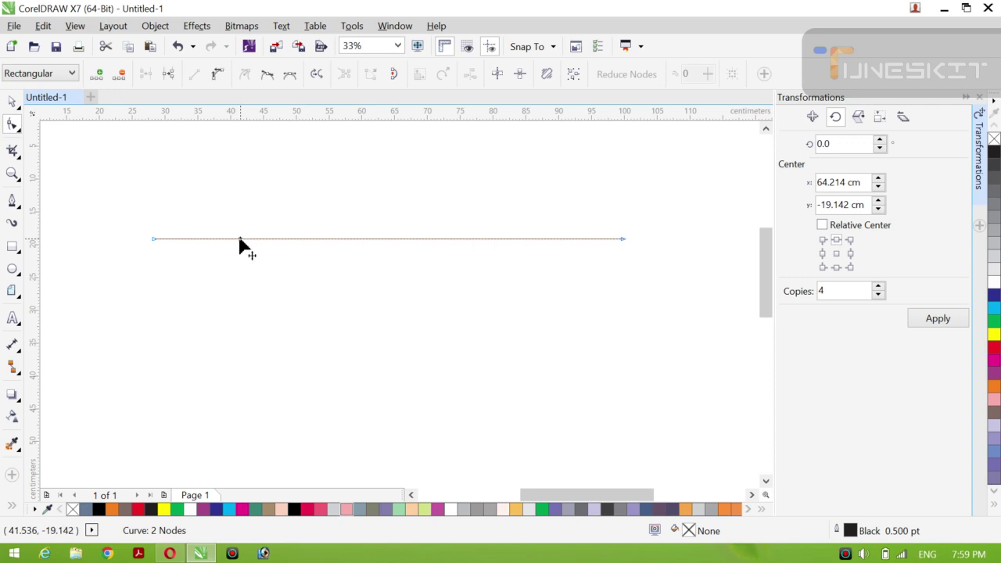
{"action": "key", "text": "KP_Add"}
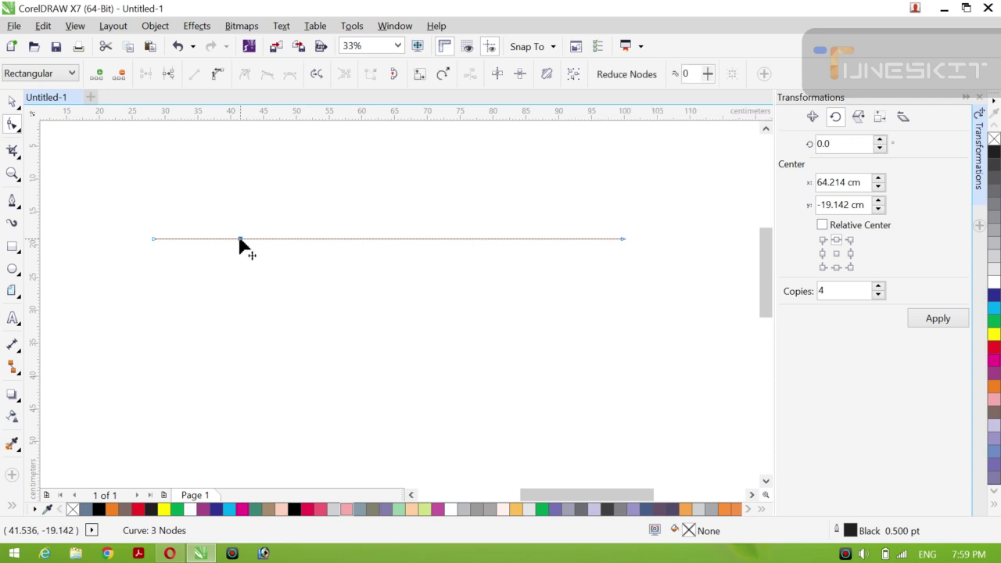
{"action": "left_click_drag", "start_coordinate": [240, 240], "coordinate": [240, 230]}
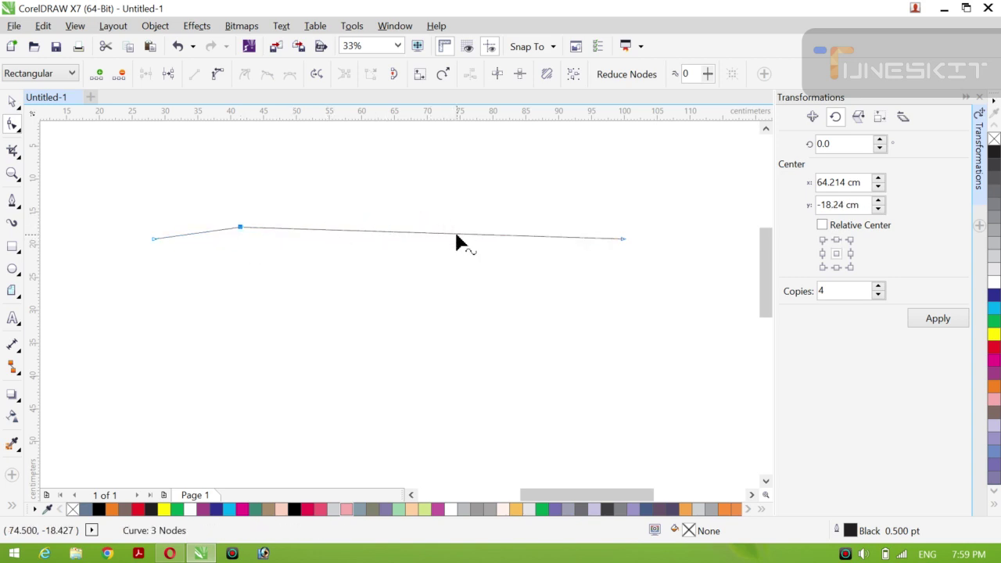
Step: Add a lowered node near the middle of the line and a raised node in its right part, forming a zigzag
{"action": "double_click", "coordinate": [374, 232]}
{"action": "left_click_drag", "start_coordinate": [375, 233], "coordinate": [375, 244]}
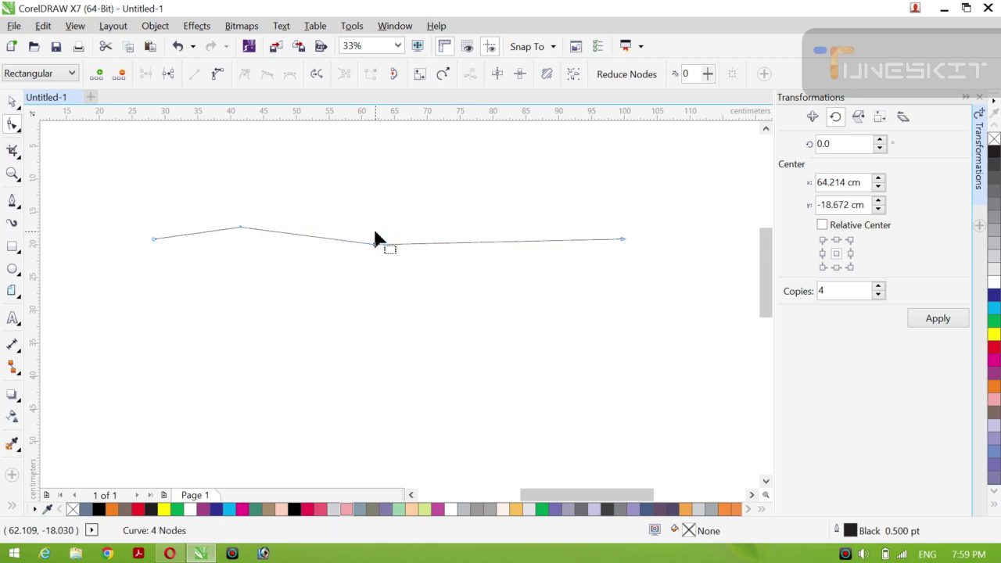
{"action": "double_click", "coordinate": [523, 241]}
{"action": "left_click_drag", "start_coordinate": [522, 242], "coordinate": [523, 235]}
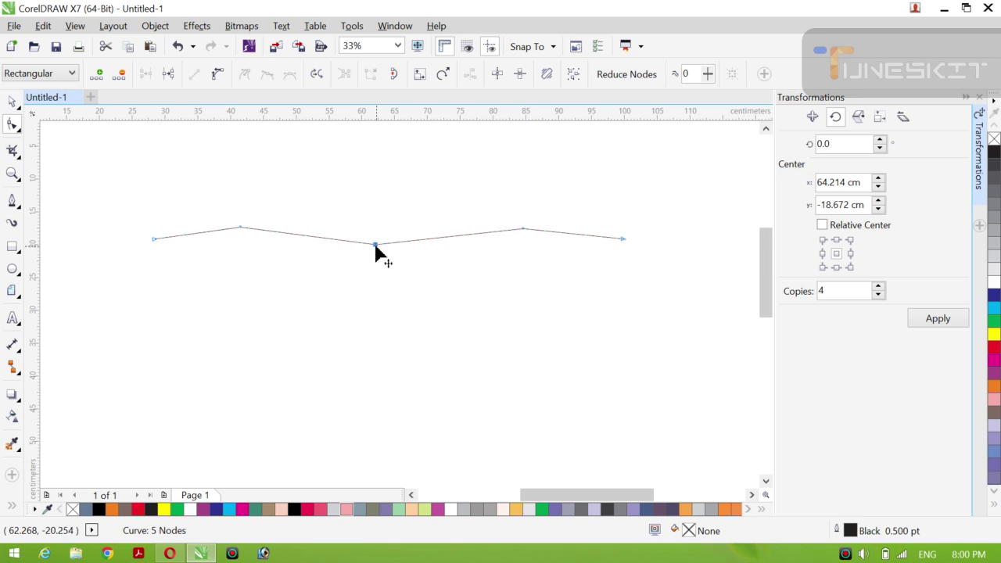
Step: Raise both peak nodes of the zigzag about 1 cm and settle the middle valley node at about -20 cm vertically
{"action": "left_click_drag", "start_coordinate": [376, 249], "coordinate": [375, 256]}
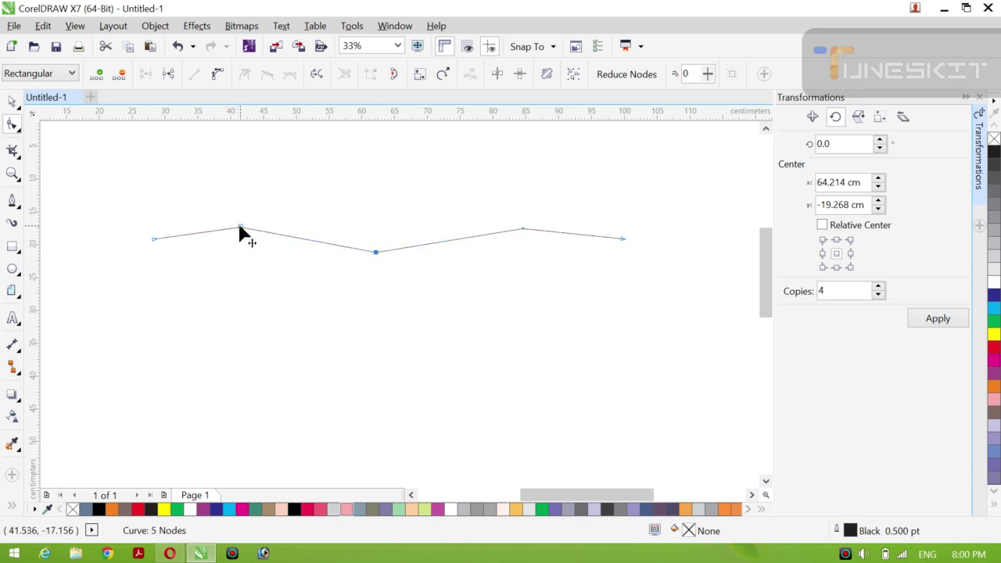
{"action": "left_click_drag", "start_coordinate": [239, 227], "coordinate": [240, 220]}
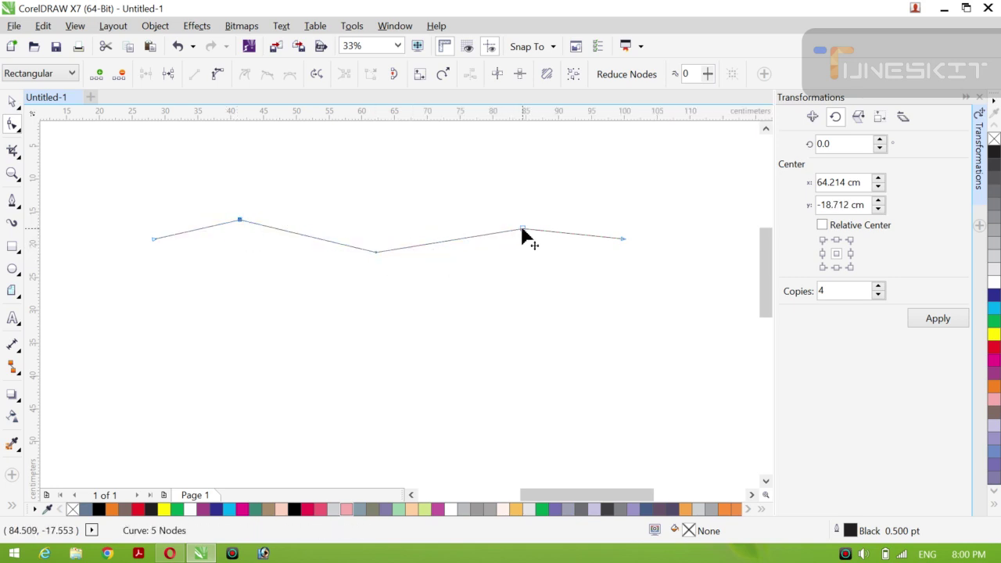
{"action": "left_click_drag", "start_coordinate": [523, 229], "coordinate": [523, 221]}
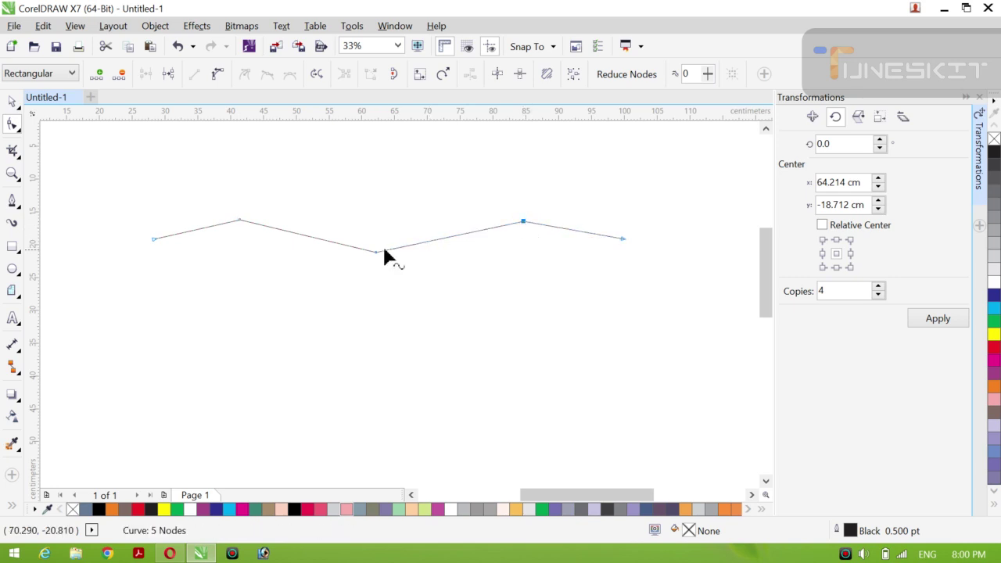
{"action": "left_click_drag", "start_coordinate": [377, 254], "coordinate": [375, 245]}
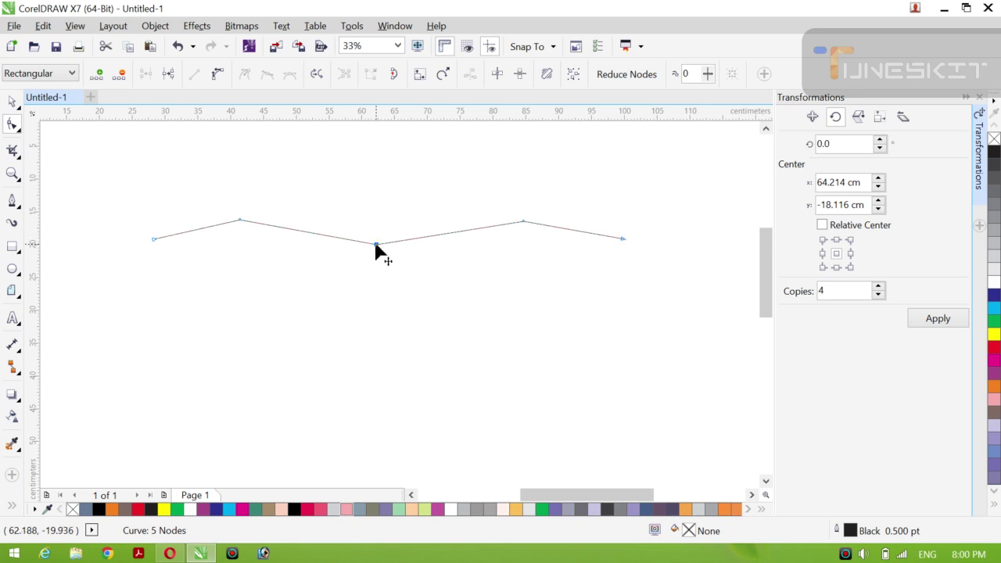
{"action": "left_click_drag", "start_coordinate": [376, 246], "coordinate": [376, 245]}
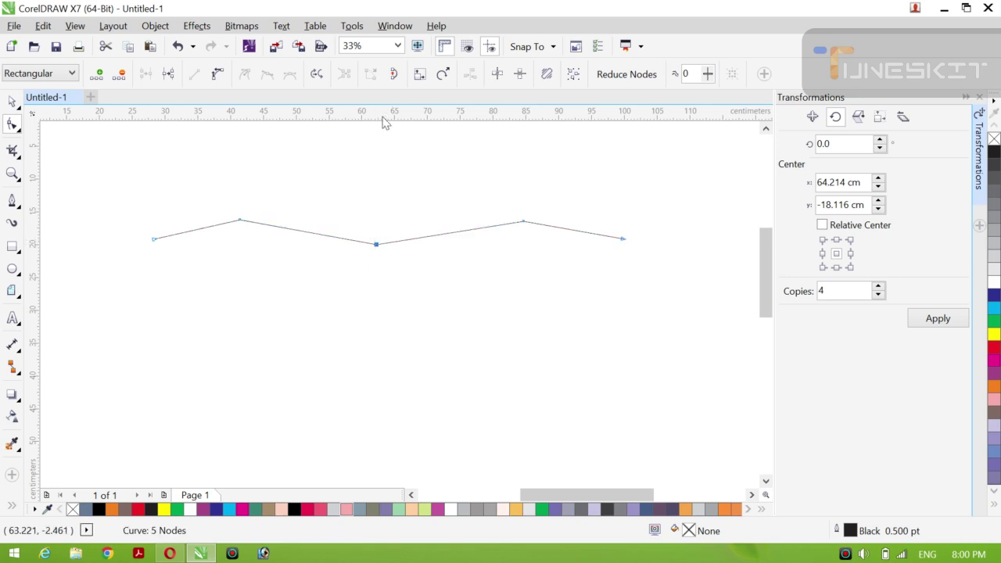
{"action": "left_click_drag", "start_coordinate": [384, 118], "coordinate": [391, 224]}
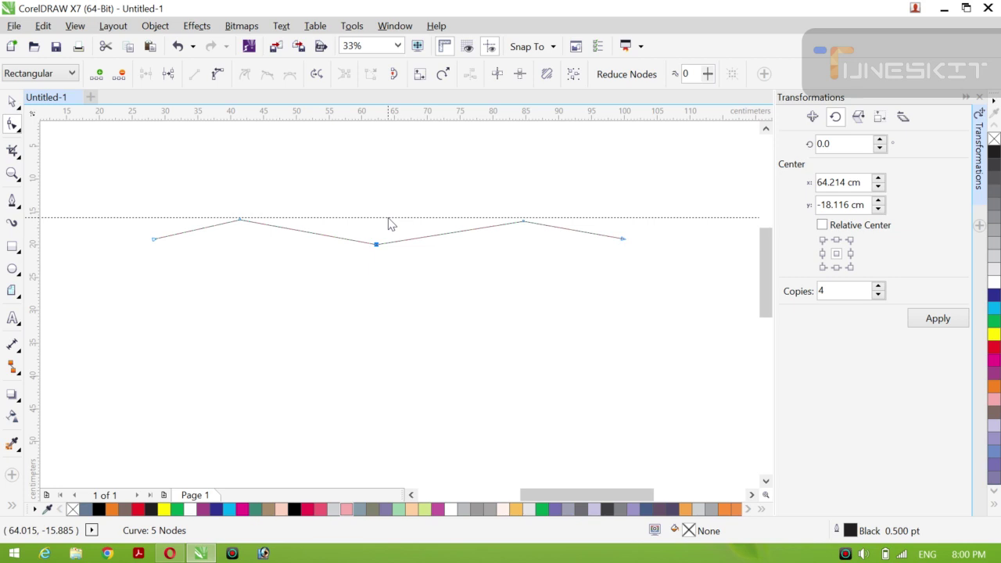
{"action": "left_click_drag", "start_coordinate": [386, 214], "coordinate": [387, 129]}
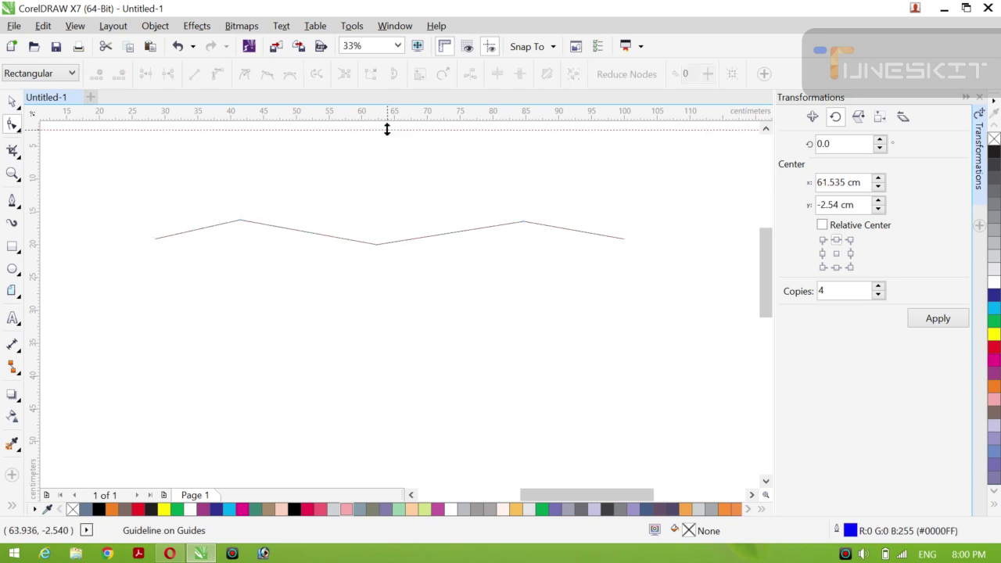
{"action": "key", "text": "Delete"}
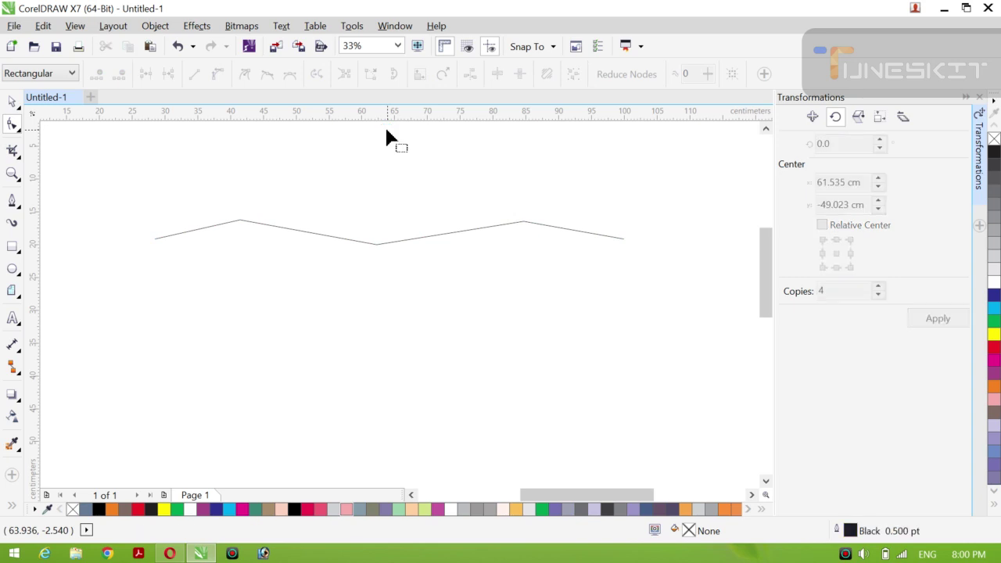
Step: Convert the zigzag's left end segment from a straight line to a curve
{"action": "left_click", "coordinate": [377, 245]}
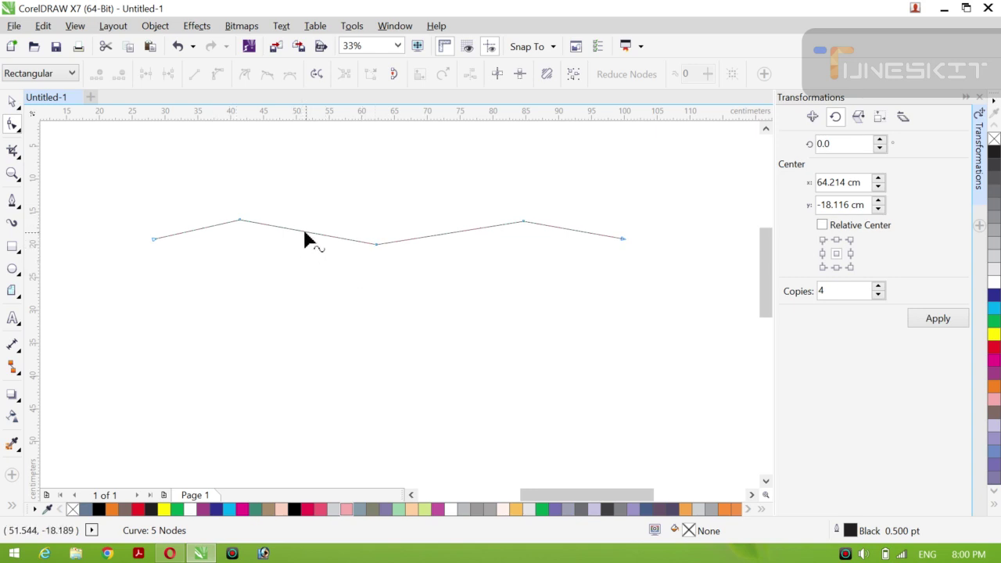
{"action": "left_click", "coordinate": [240, 221]}
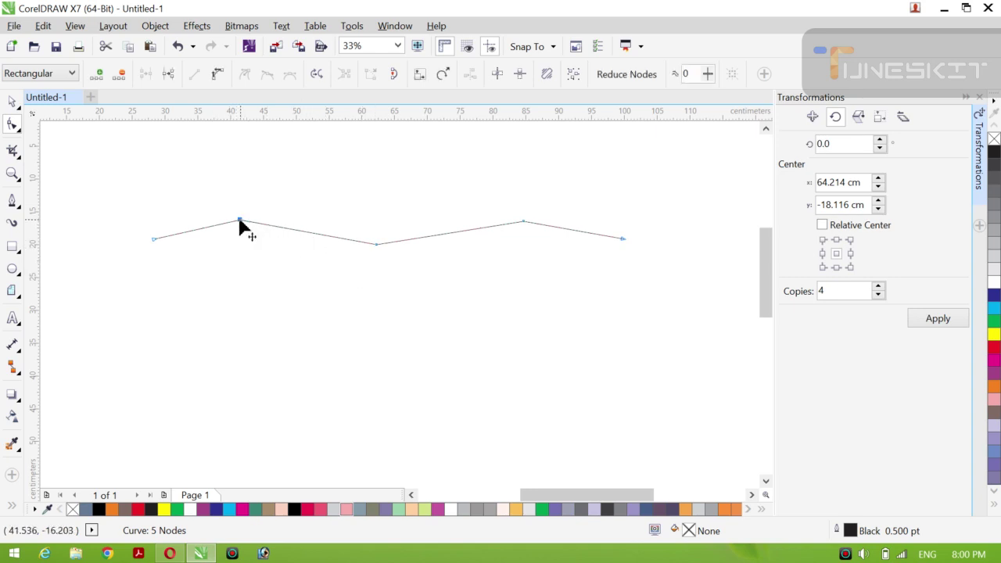
{"action": "right_click", "coordinate": [240, 223]}
{"action": "left_click", "coordinate": [289, 283]}
{"action": "left_click", "coordinate": [292, 282]}
{"action": "left_click", "coordinate": [216, 226]}
{"action": "left_click_drag", "start_coordinate": [217, 226], "coordinate": [242, 226]}
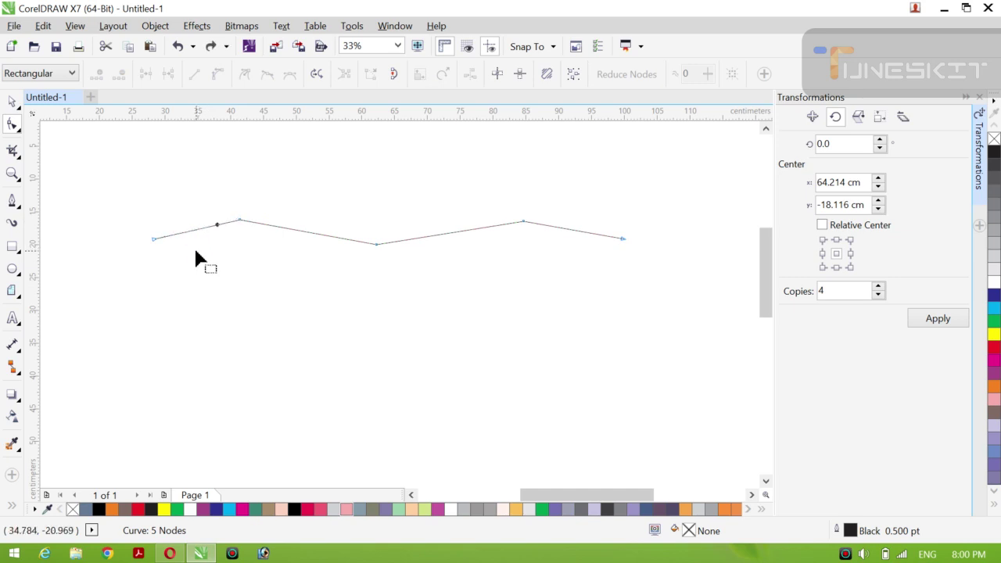
Step: Try bending the left end segment with its curve handles and undo the bends
{"action": "left_click", "coordinate": [240, 222]}
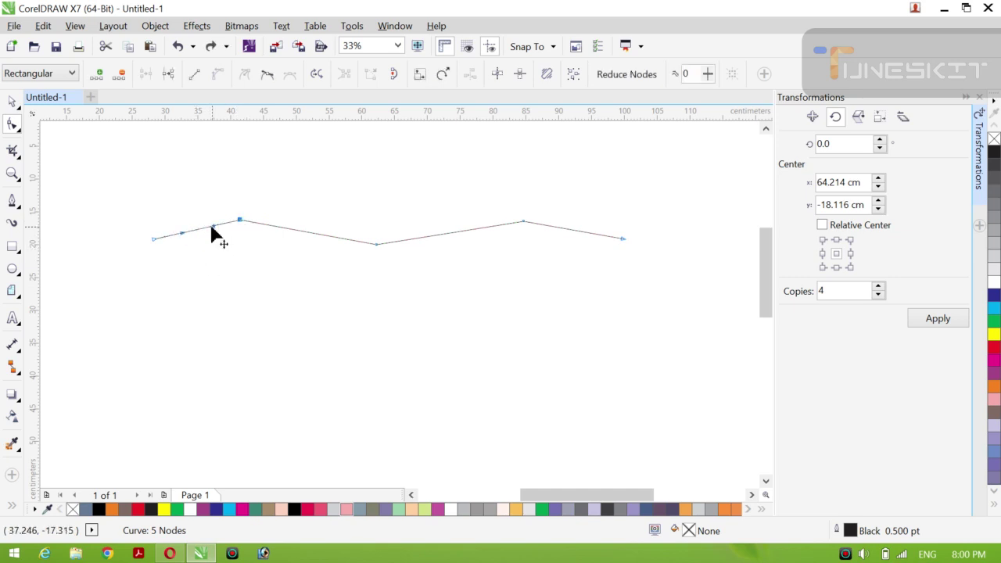
{"action": "left_click_drag", "start_coordinate": [212, 230], "coordinate": [170, 212]}
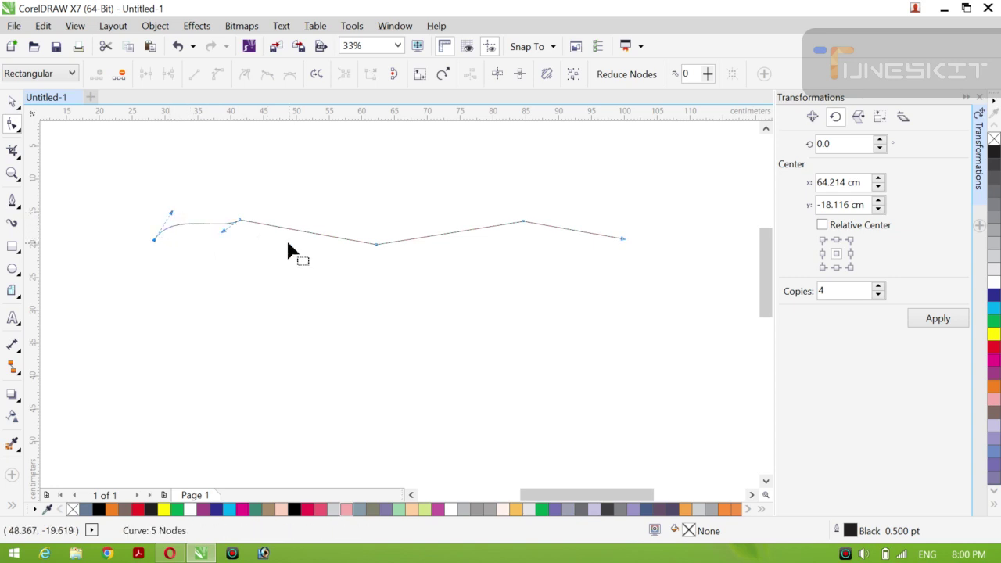
{"action": "key", "text": "ctrl+z"}
{"action": "key", "text": "ctrl+z"}
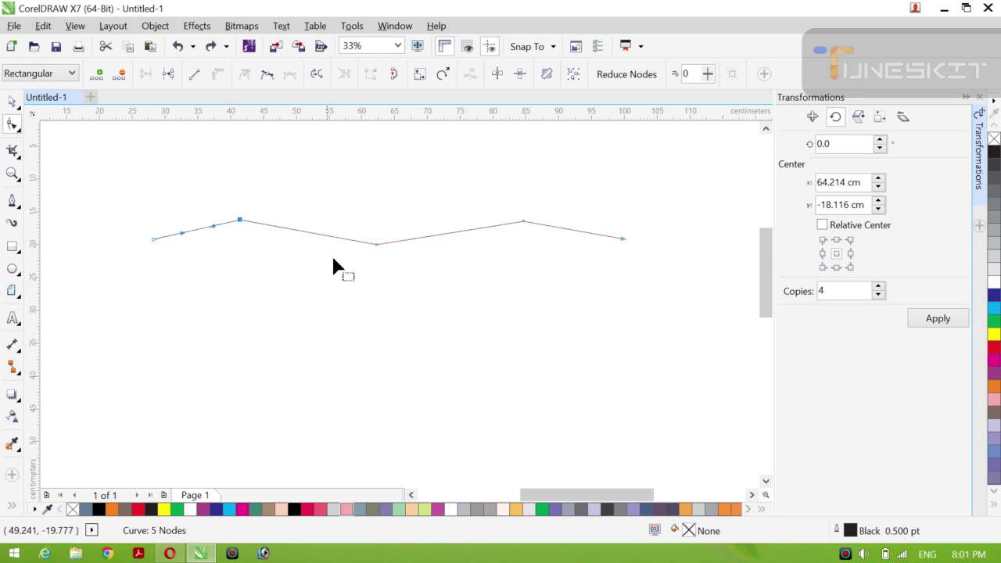
Step: Delete the middle valley node and convert the segment between the two peak nodes to a curve
{"action": "double_click", "coordinate": [375, 245]}
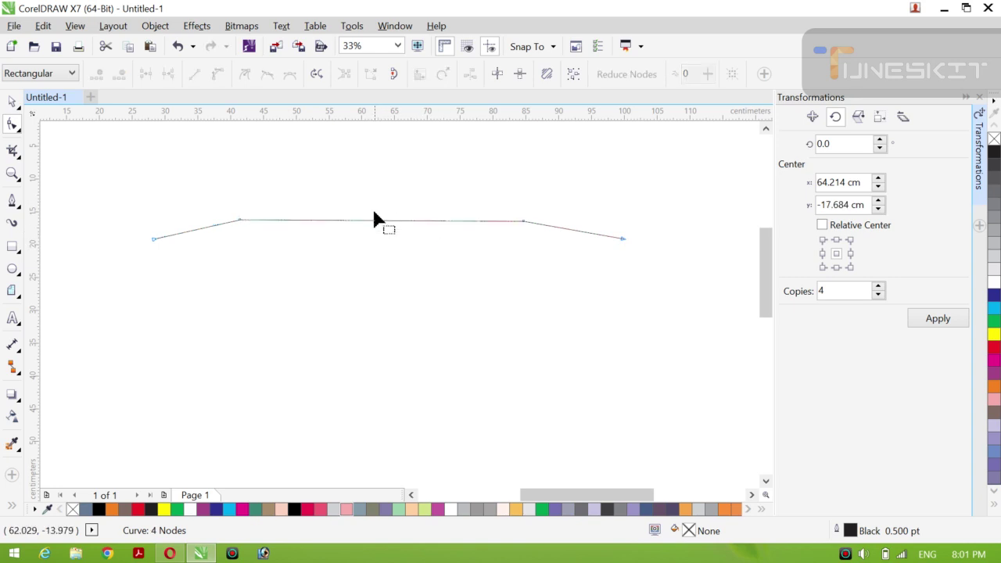
{"action": "left_click", "coordinate": [374, 220]}
{"action": "right_click", "coordinate": [374, 220]}
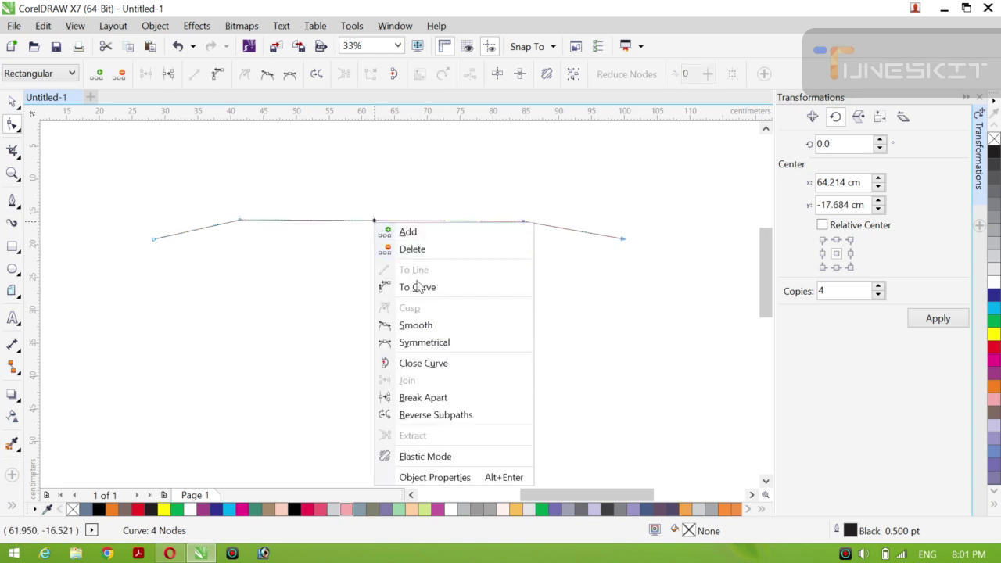
{"action": "left_click", "coordinate": [418, 287]}
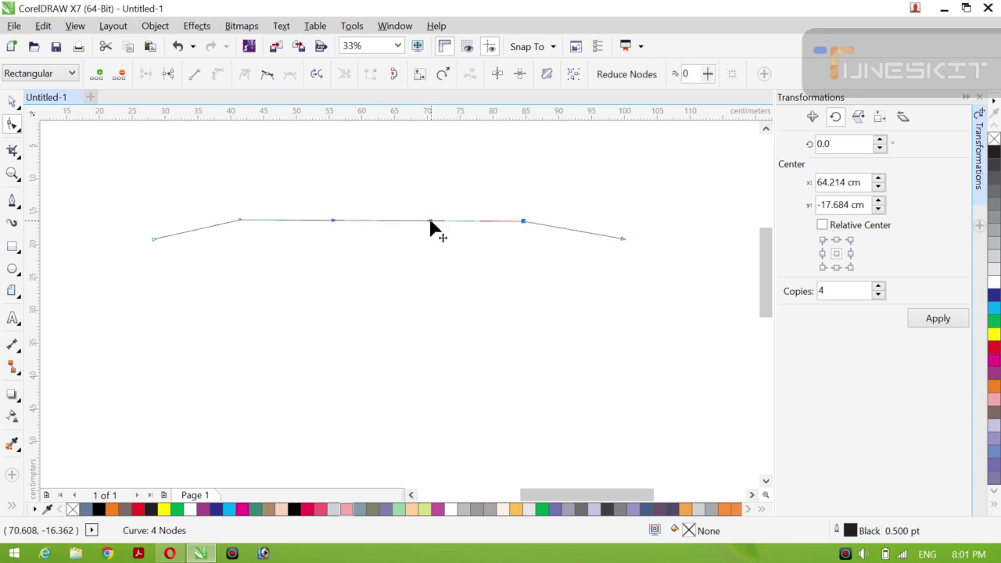
Step: Bend the segment between the peaks into an S-shaped wave by raising its left node's handle and lowering its right node's handle
{"action": "left_click_drag", "start_coordinate": [432, 227], "coordinate": [407, 254]}
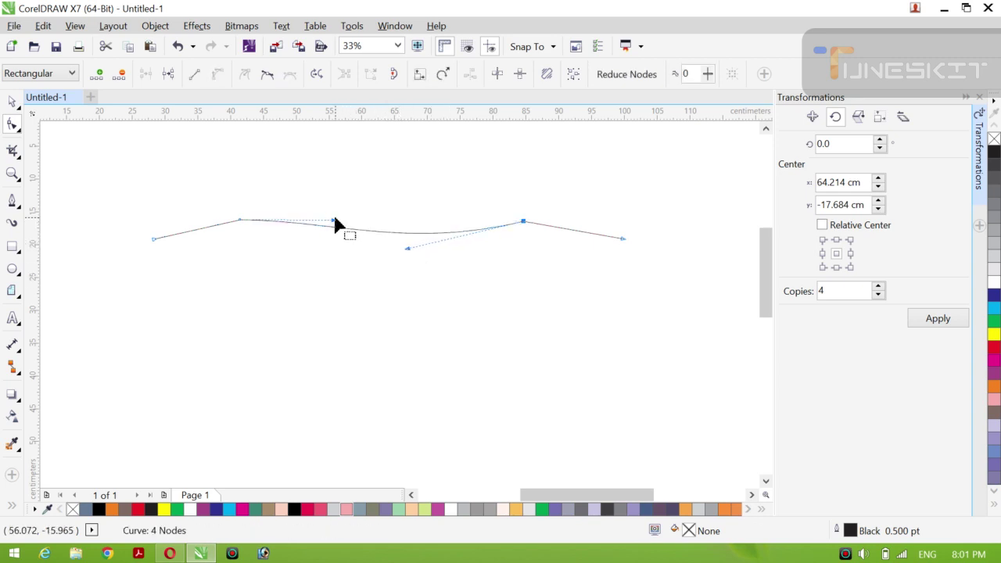
{"action": "left_click_drag", "start_coordinate": [335, 224], "coordinate": [377, 205]}
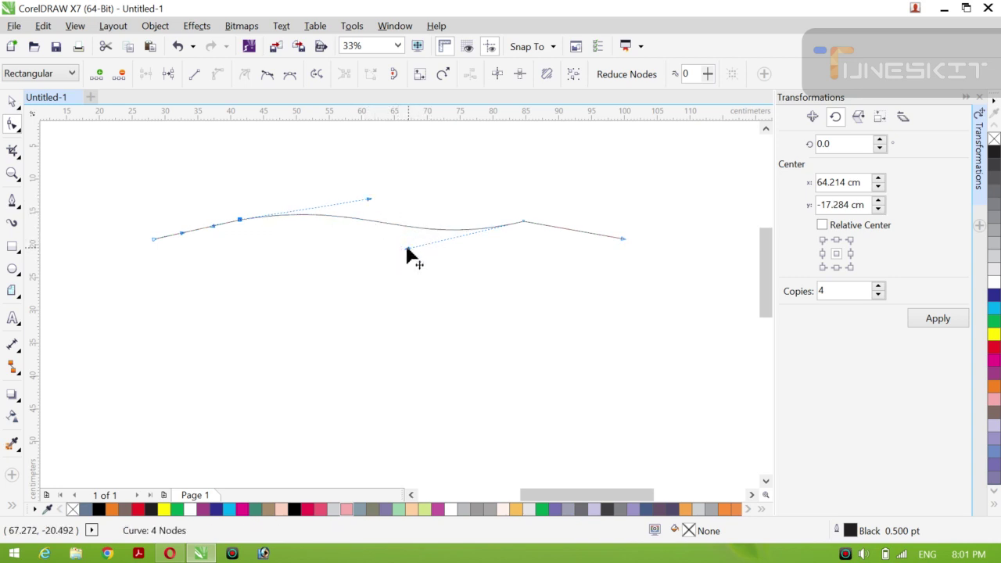
{"action": "left_click_drag", "start_coordinate": [407, 249], "coordinate": [367, 258]}
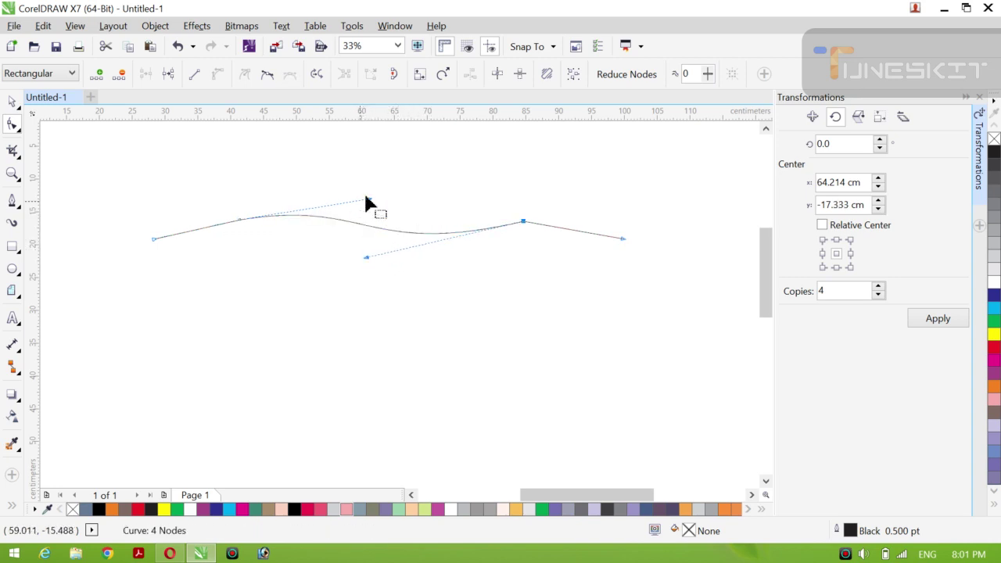
{"action": "left_click_drag", "start_coordinate": [366, 200], "coordinate": [388, 200]}
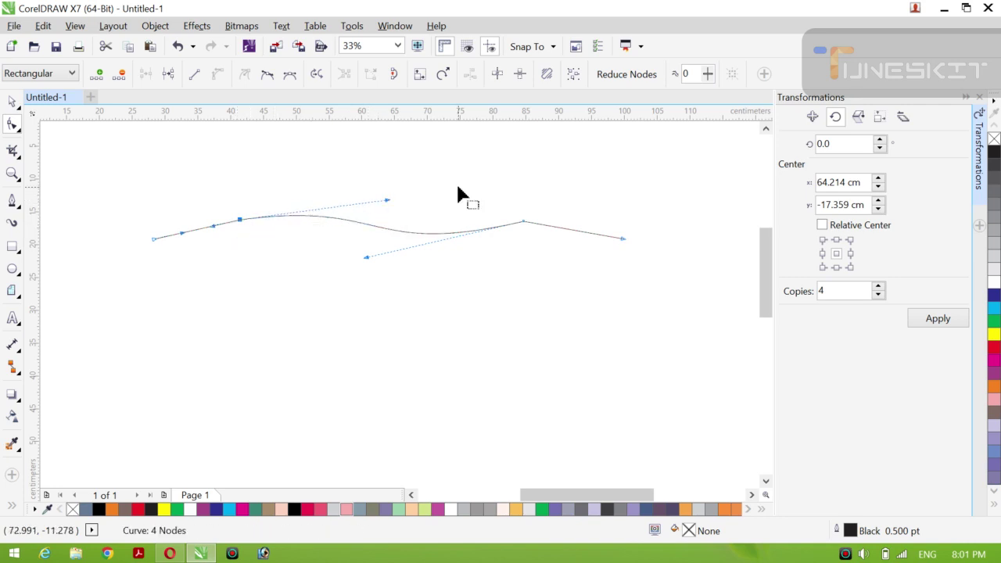
Step: Try deleting the right peak node, then undo the deletion and the last handle adjustment
{"action": "double_click", "coordinate": [523, 221]}
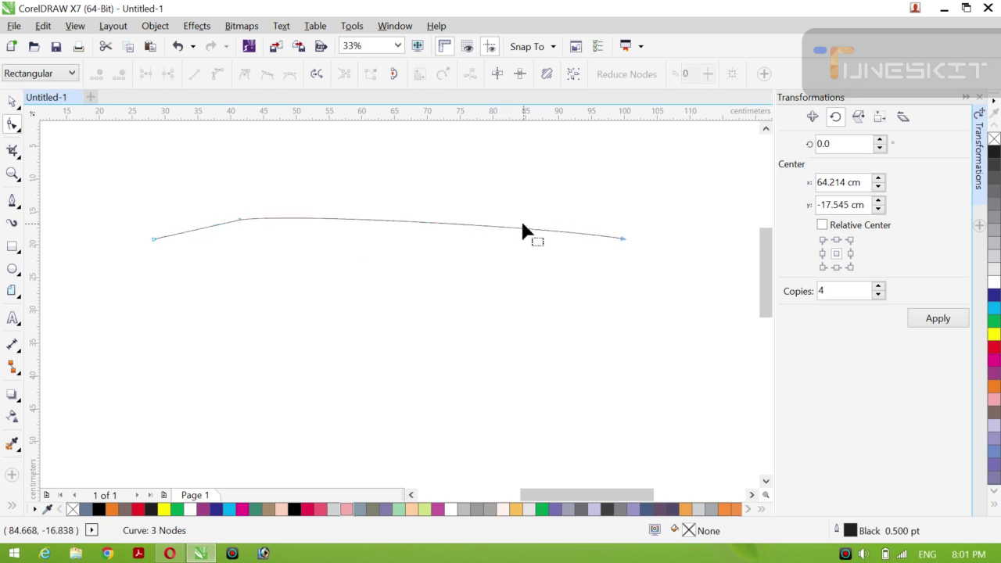
{"action": "key", "text": "ctrl+z"}
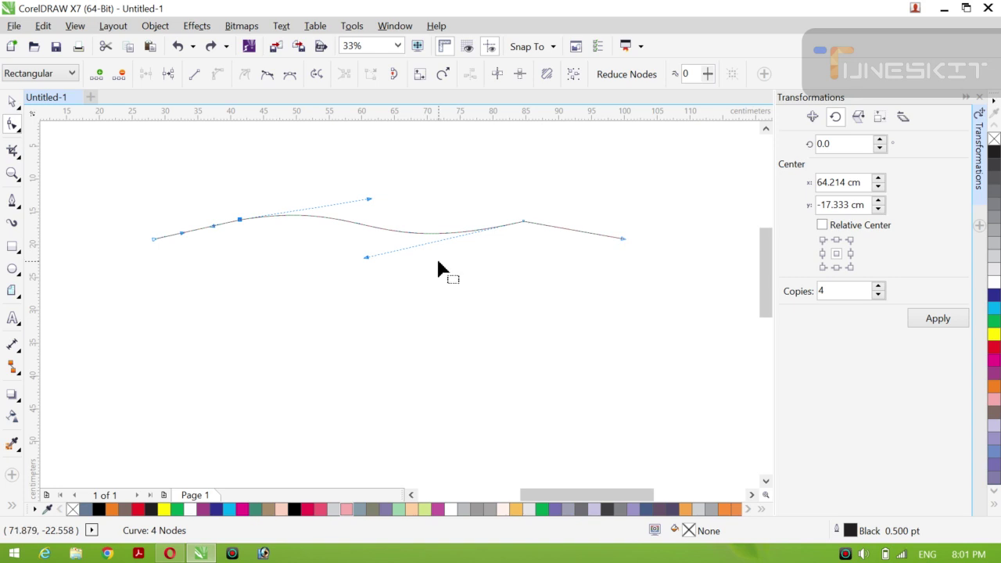
{"action": "left_click", "coordinate": [436, 255]}
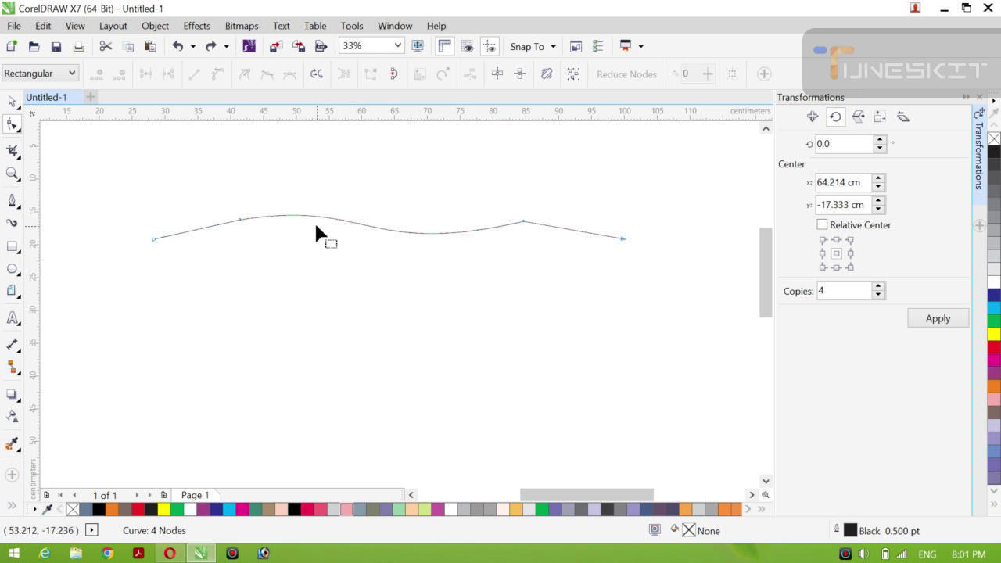
Step: Raise the right peak node to about -15.7 cm vertically and select it for handle editing
{"action": "left_click", "coordinate": [523, 216]}
{"action": "left_click_drag", "start_coordinate": [522, 219], "coordinate": [523, 217]}
{"action": "left_click", "coordinate": [366, 258]}
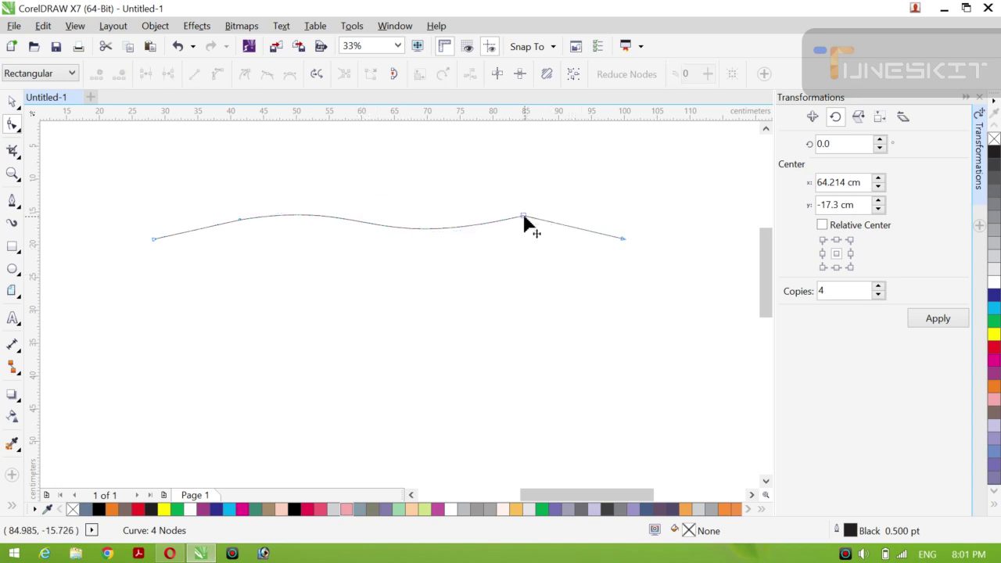
{"action": "left_click", "coordinate": [525, 217]}
{"action": "left_click", "coordinate": [367, 252]}
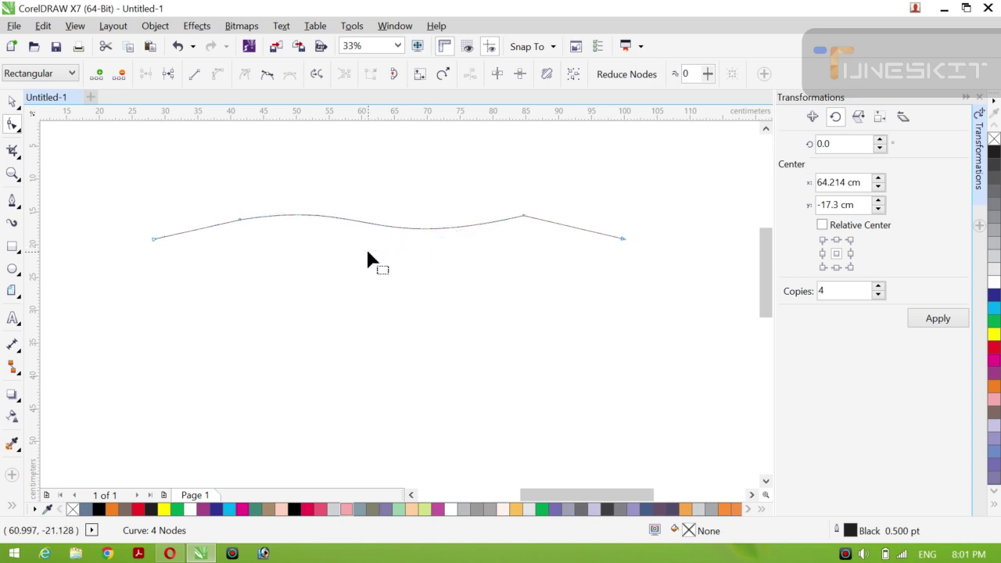
{"action": "left_click", "coordinate": [378, 255]}
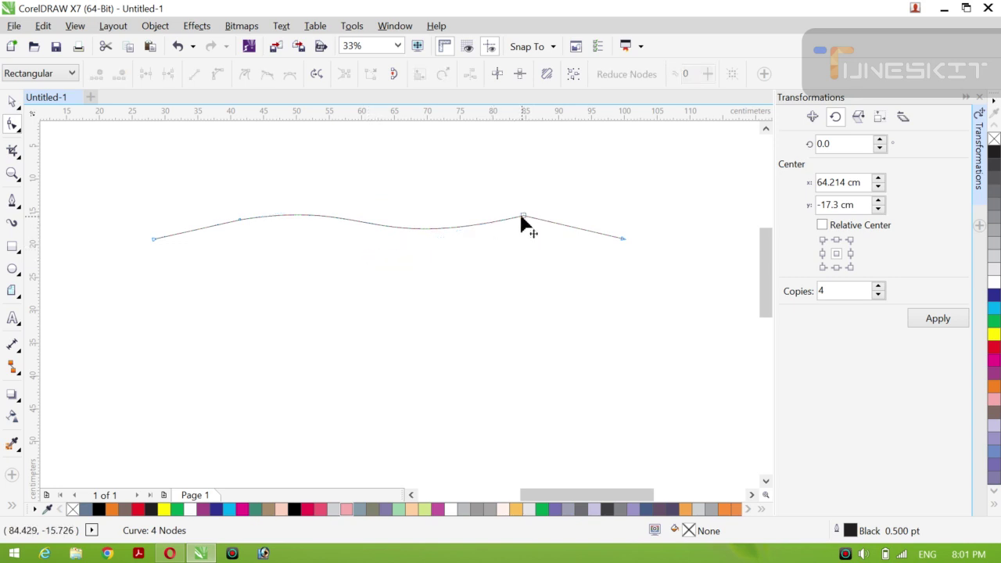
{"action": "left_click", "coordinate": [523, 217]}
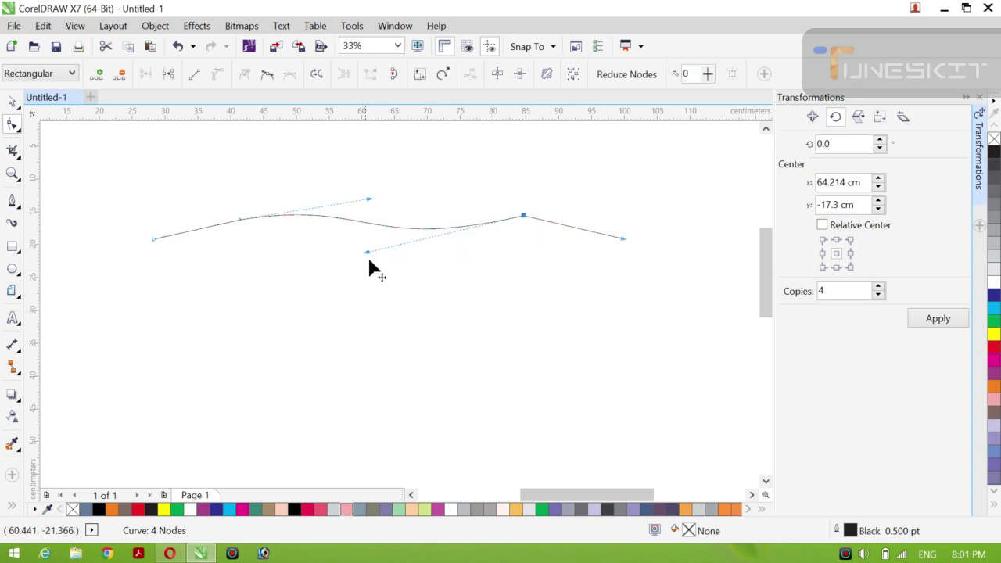
Step: Deepen the wave between the peaks by pulling its lower handle further down and its upper handle further up
{"action": "left_click_drag", "start_coordinate": [369, 263], "coordinate": [383, 279]}
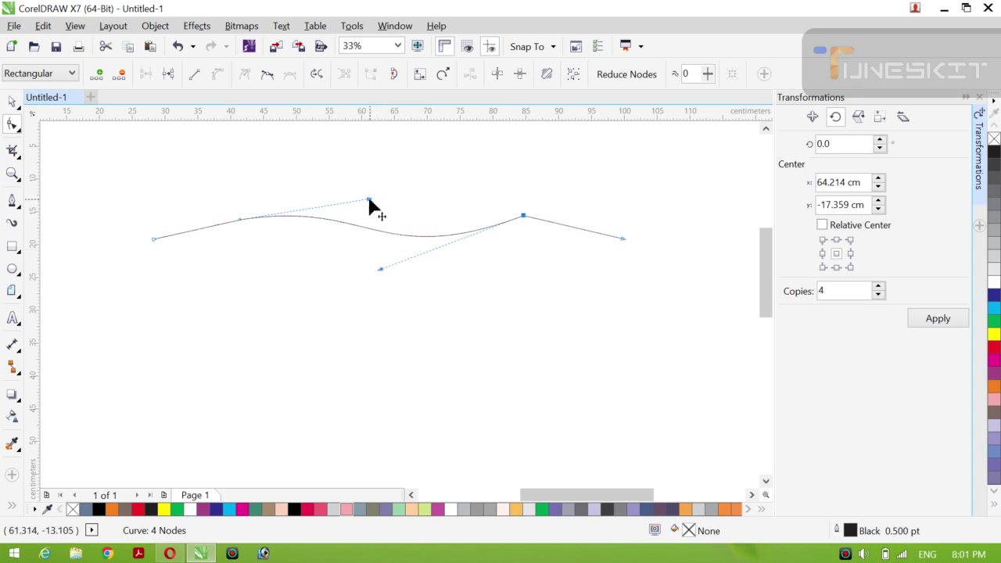
{"action": "left_click_drag", "start_coordinate": [369, 200], "coordinate": [378, 191]}
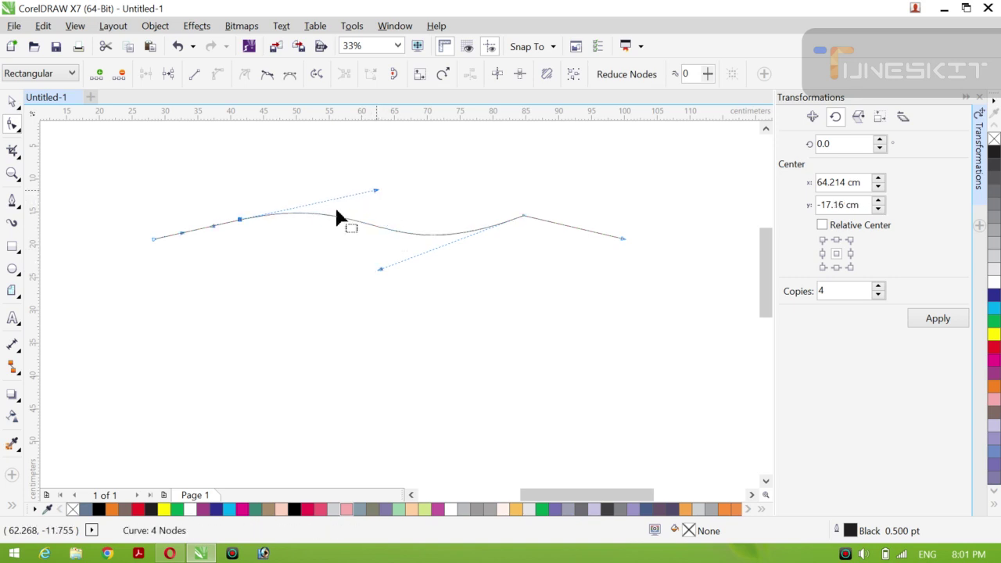
{"action": "left_click", "coordinate": [268, 241]}
{"action": "left_click", "coordinate": [233, 212]}
Step: Delete the whole four-node wavy curve with the Pick tool active
{"action": "left_click", "coordinate": [13, 102]}
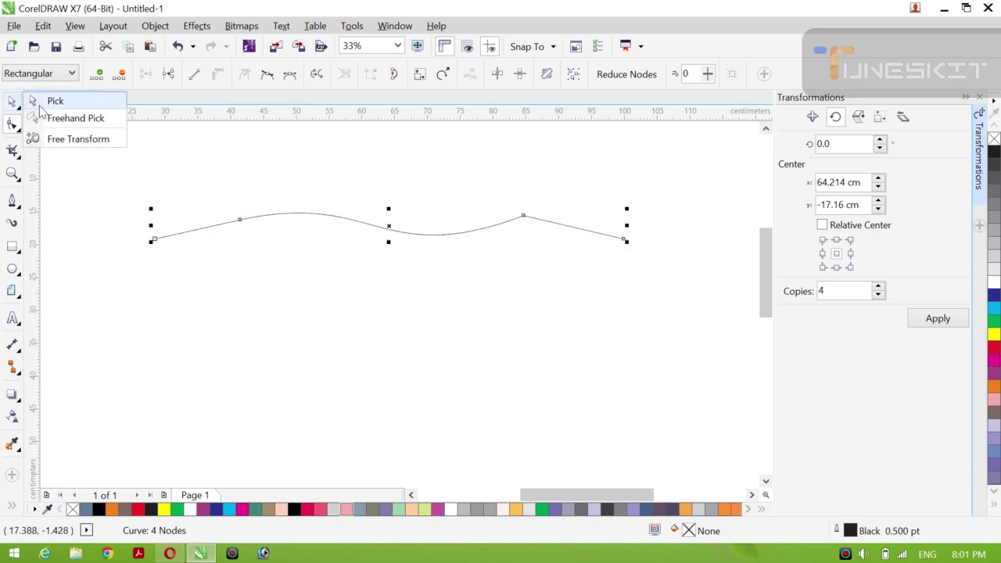
{"action": "left_click", "coordinate": [39, 104]}
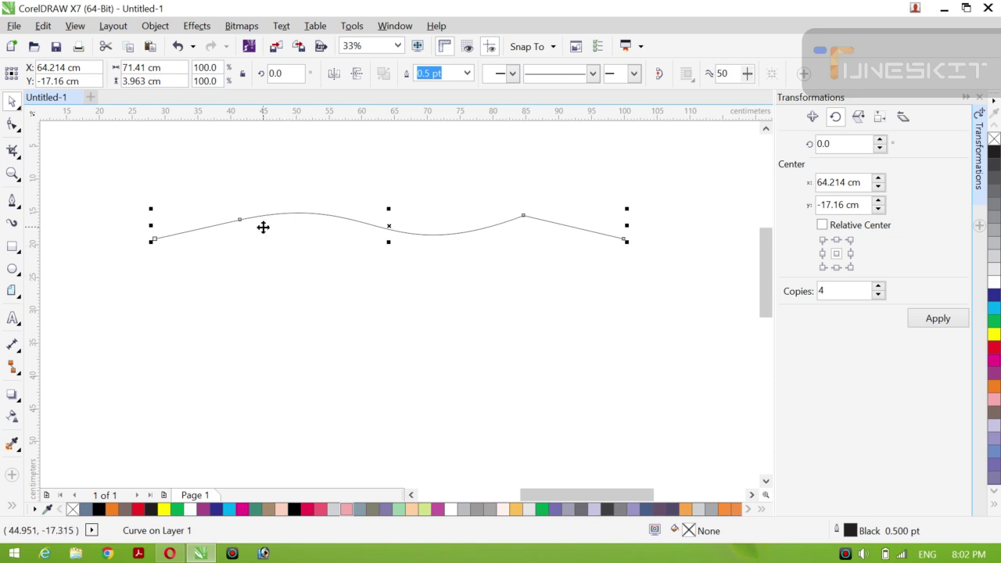
{"action": "key", "text": "Delete"}
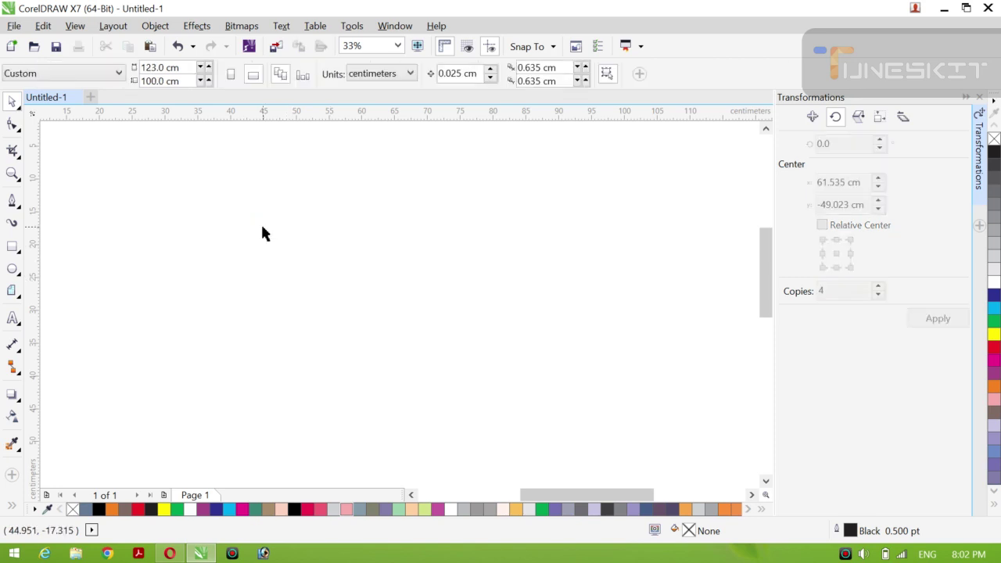
Step: Draw a new straight horizontal line about 80.9 cm long at about -19.7 cm vertically with the Pen tool
{"action": "left_click", "coordinate": [12, 203]}
{"action": "left_click", "coordinate": [150, 243]}
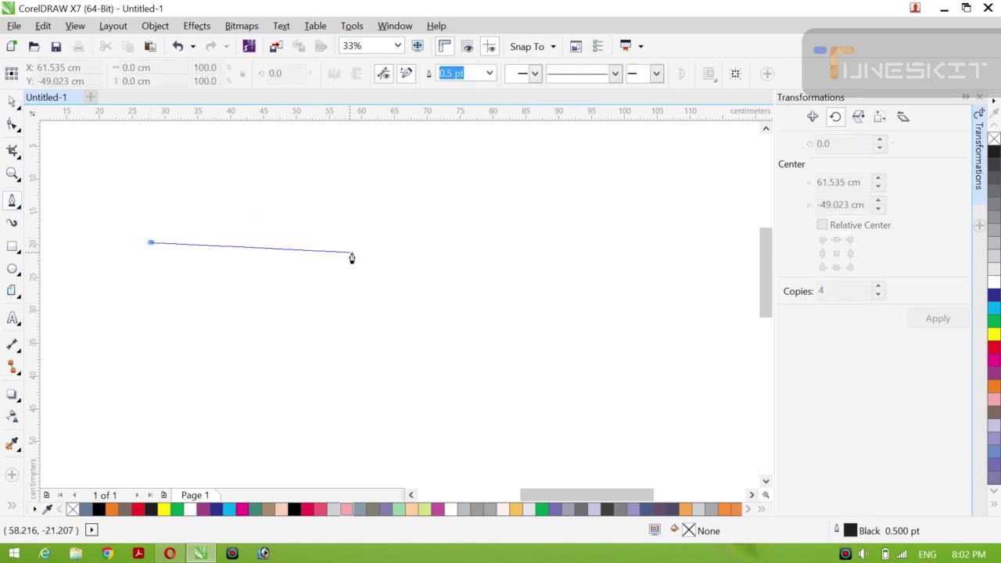
{"action": "left_click", "coordinate": [684, 241]}
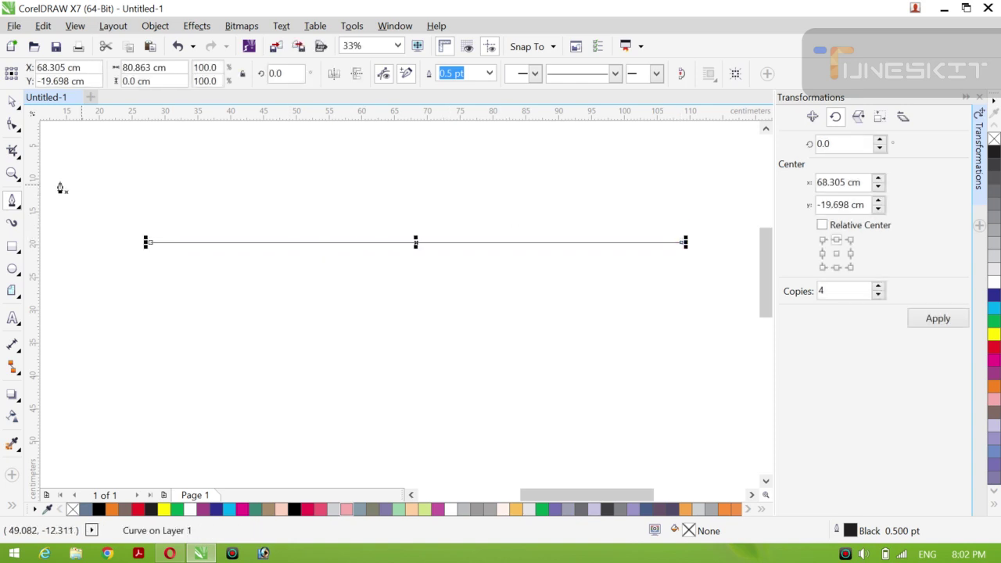
Step: Convert the new line to a curve with the Shape tool and bend it into a gentle wave, left handle raised and right handle lowered
{"action": "left_click", "coordinate": [12, 123]}
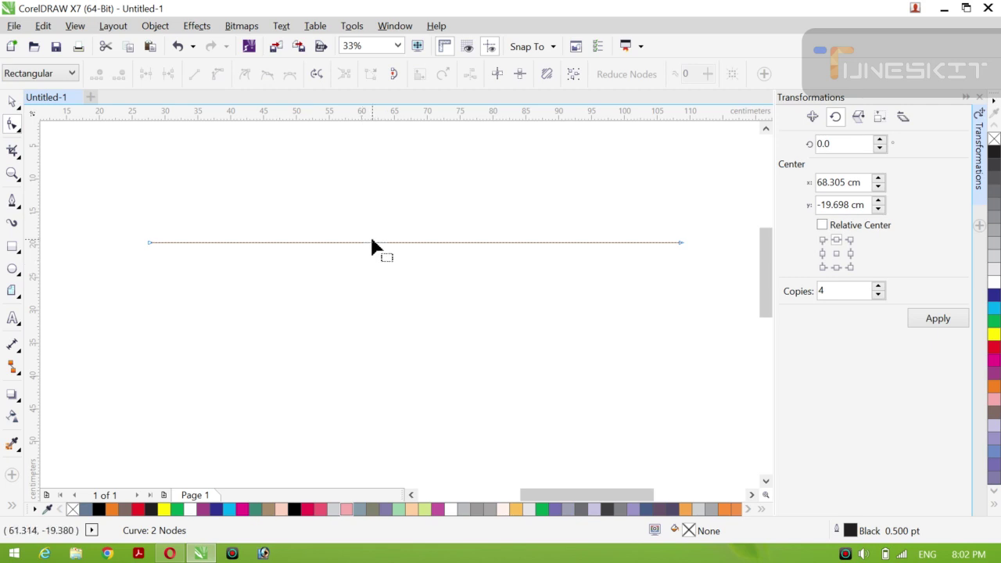
{"action": "left_click", "coordinate": [423, 243]}
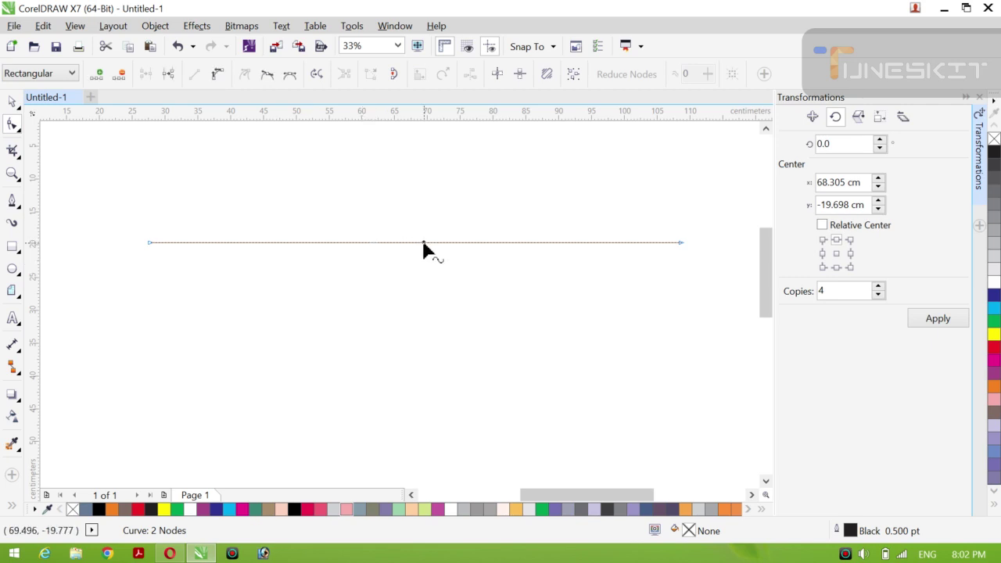
{"action": "right_click", "coordinate": [423, 243]}
{"action": "left_click", "coordinate": [477, 310]}
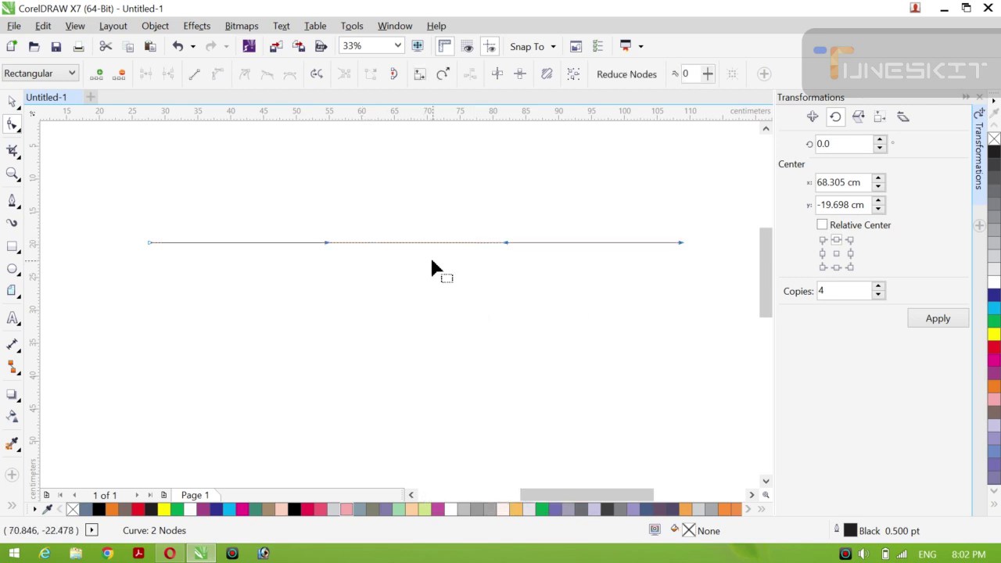
{"action": "left_click_drag", "start_coordinate": [506, 247], "coordinate": [467, 263]}
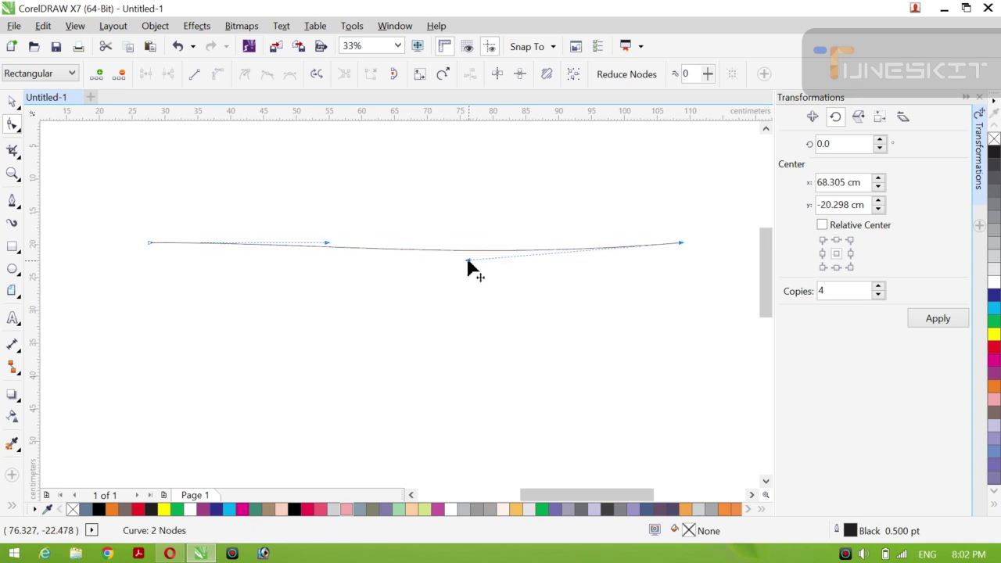
{"action": "left_click_drag", "start_coordinate": [328, 242], "coordinate": [347, 227]}
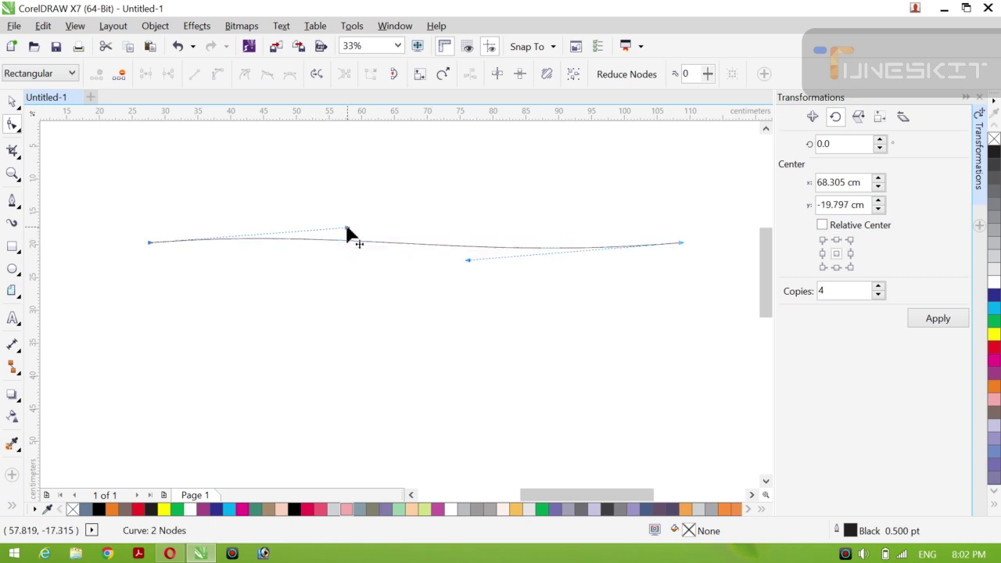
{"action": "left_click", "coordinate": [253, 238]}
{"action": "right_click", "coordinate": [253, 240]}
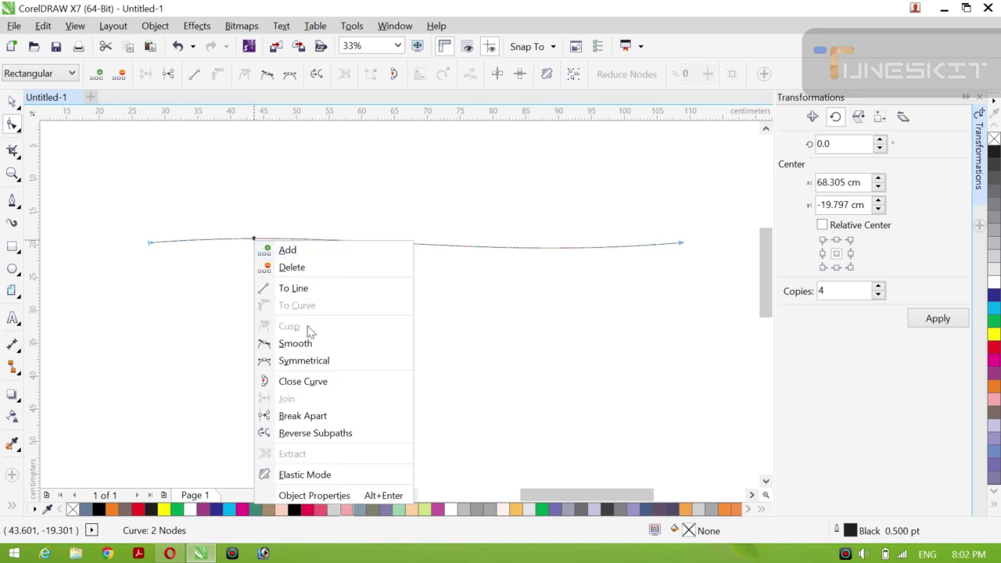
{"action": "left_click", "coordinate": [294, 249]}
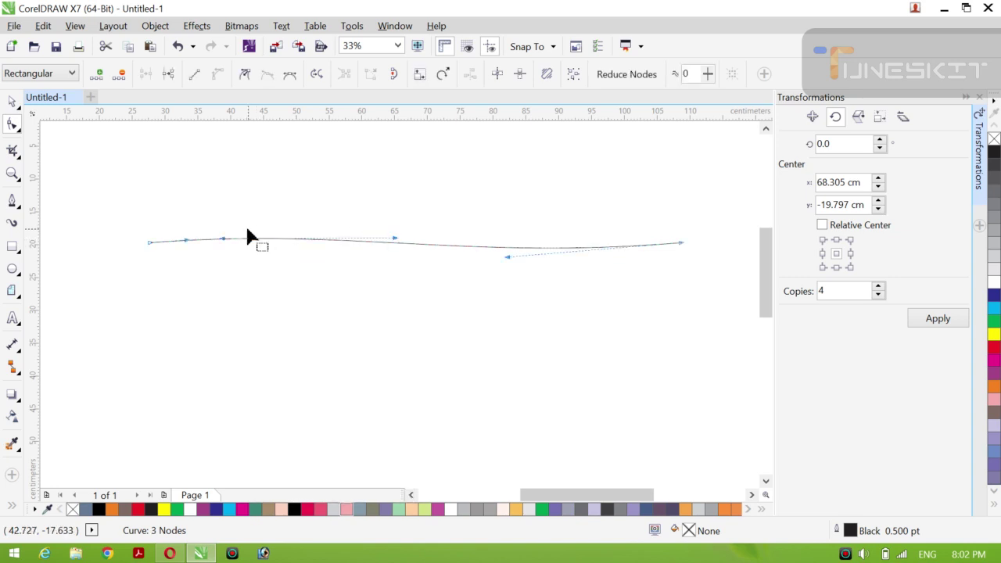
{"action": "left_click", "coordinate": [252, 239]}
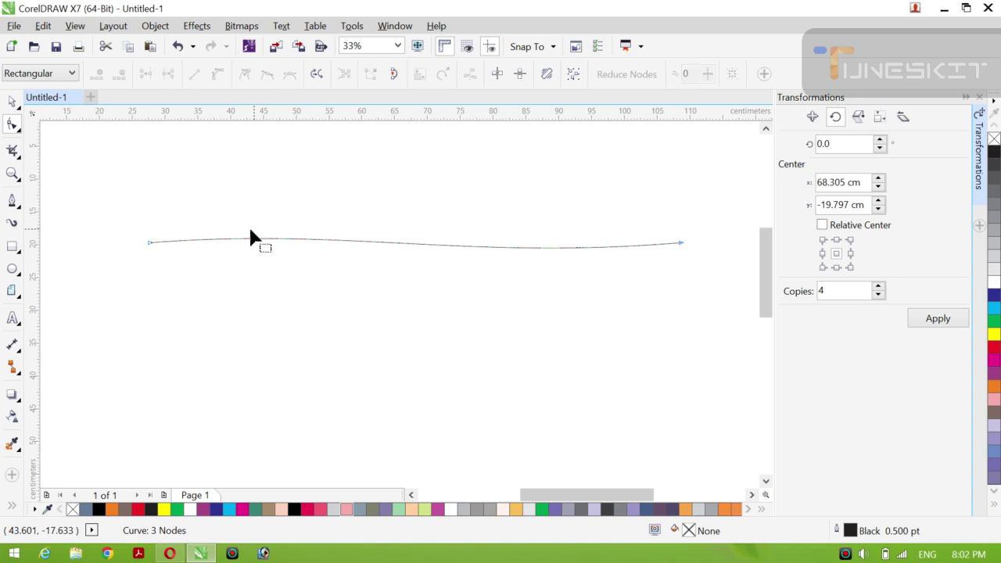
{"action": "left_click", "coordinate": [252, 240]}
{"action": "key", "text": "Delete"}
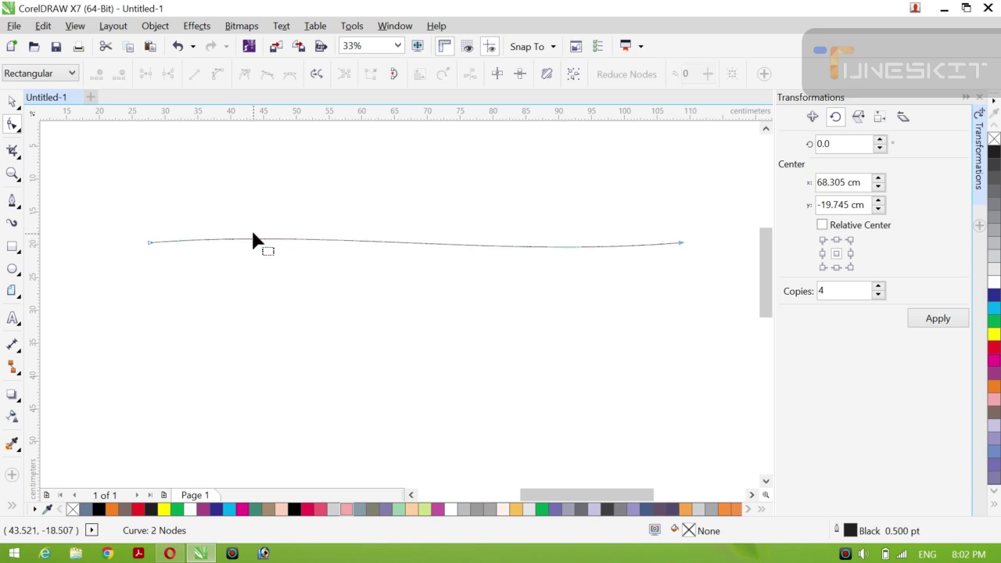
Step: Add a node on the curve at about 44 cm horizontally and raise it into a crest at about -17.6 cm
{"action": "left_click", "coordinate": [255, 239]}
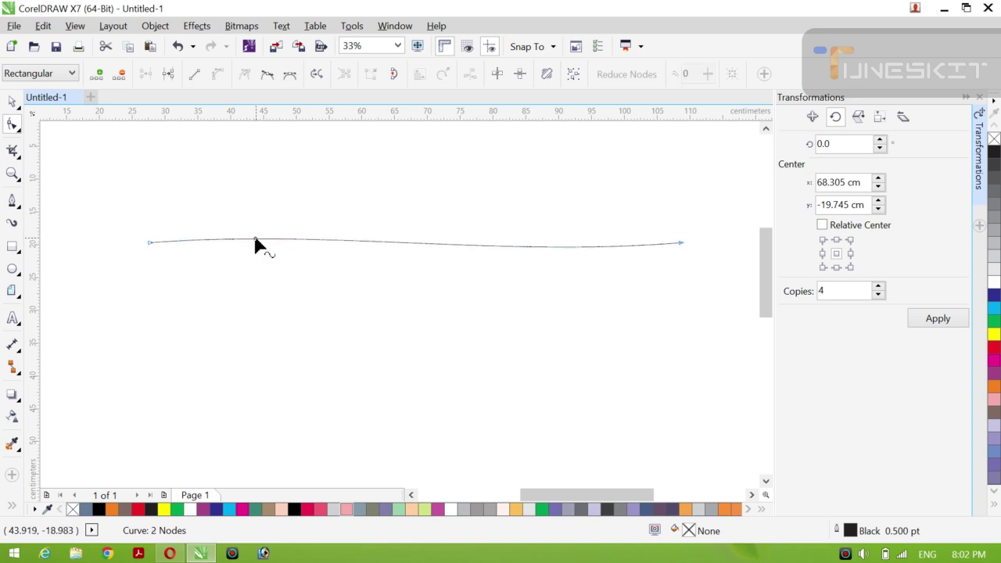
{"action": "left_click", "coordinate": [255, 243]}
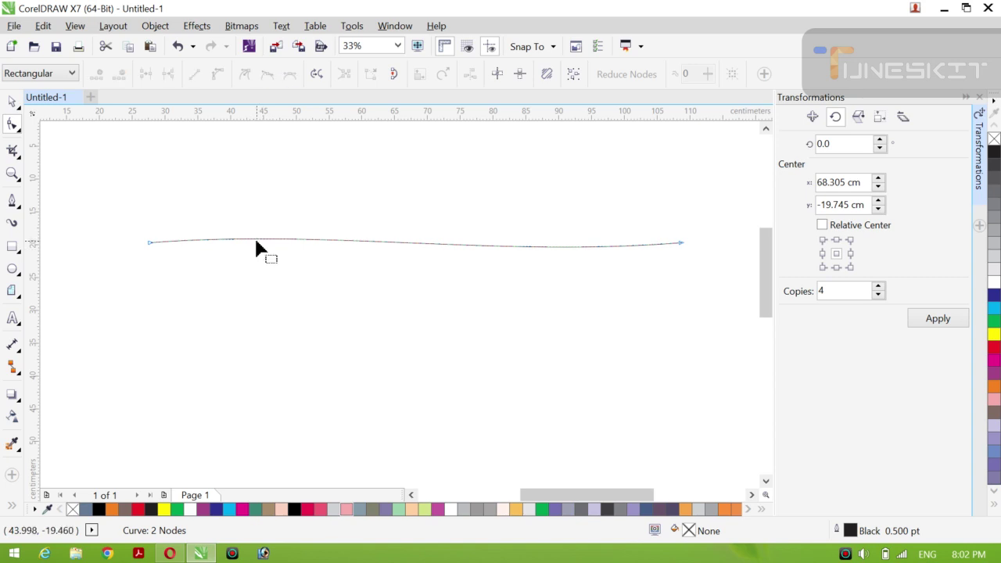
{"action": "key", "text": "ctrl+z"}
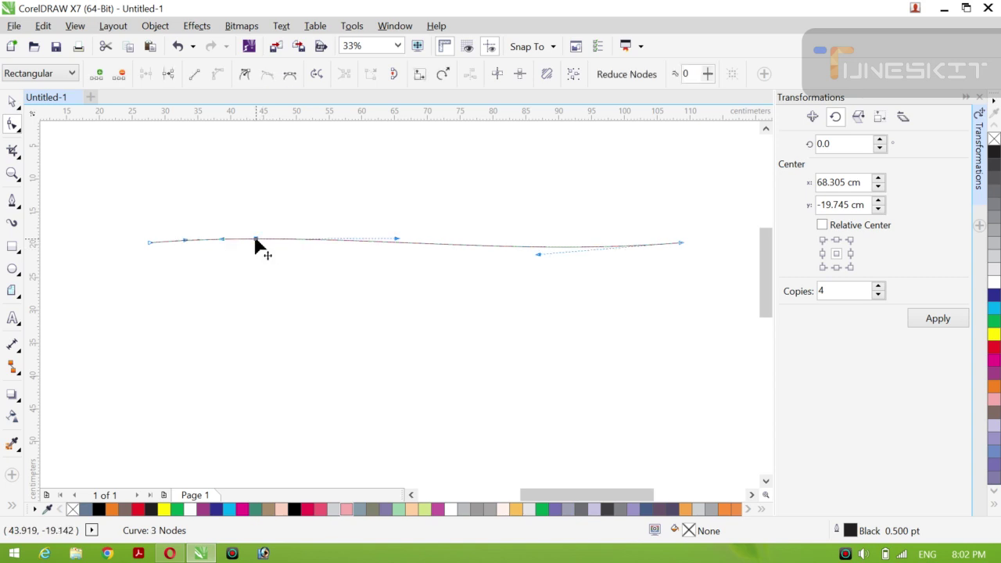
{"action": "key", "text": "ctrl+shift+z"}
{"action": "double_click", "coordinate": [256, 239]}
{"action": "left_click_drag", "start_coordinate": [257, 241], "coordinate": [255, 231]}
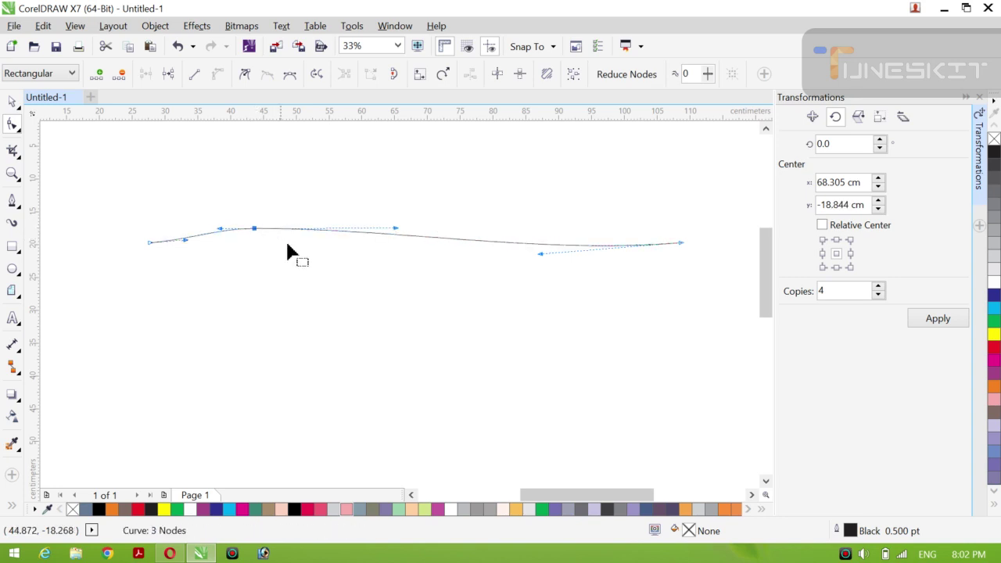
Step: Add nodes on the curve at about 60 cm and 81 cm horizontally, pulling each slightly down
{"action": "left_click", "coordinate": [363, 233]}
{"action": "double_click", "coordinate": [365, 235]}
{"action": "left_click_drag", "start_coordinate": [364, 237], "coordinate": [362, 247]}
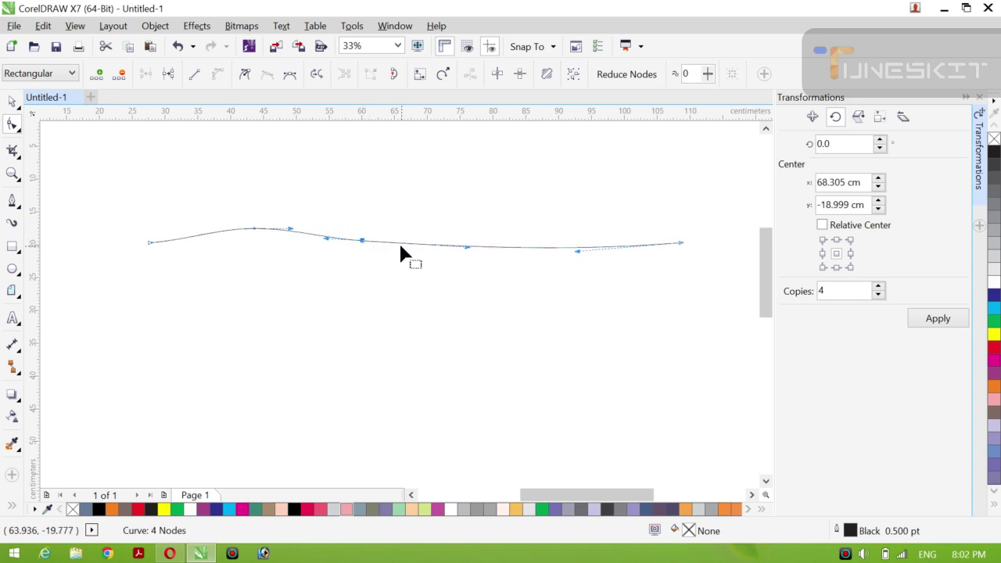
{"action": "left_click", "coordinate": [465, 248]}
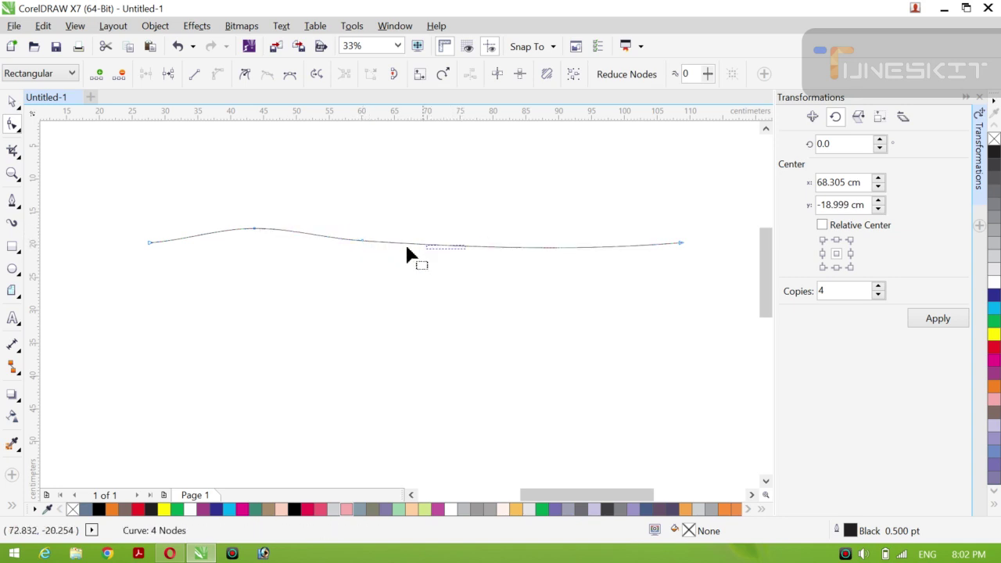
{"action": "left_click", "coordinate": [361, 242]}
{"action": "left_click_drag", "start_coordinate": [464, 245], "coordinate": [498, 252]}
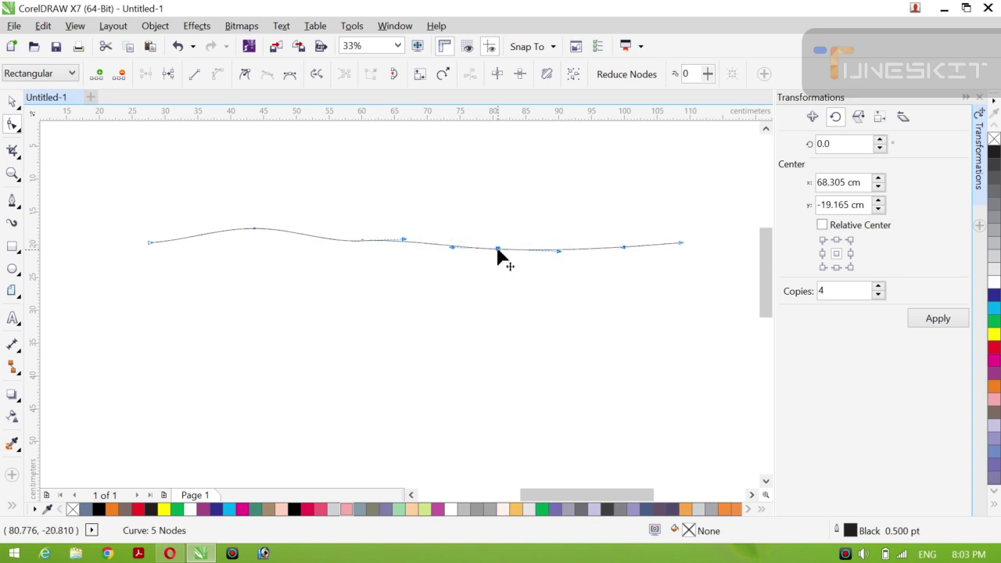
Step: Add nodes at about 93 cm and 70.5 cm, forming a crest near -18 cm and a trough near -22 cm
{"action": "left_click", "coordinate": [579, 251]}
{"action": "left_click_drag", "start_coordinate": [579, 250], "coordinate": [579, 243]}
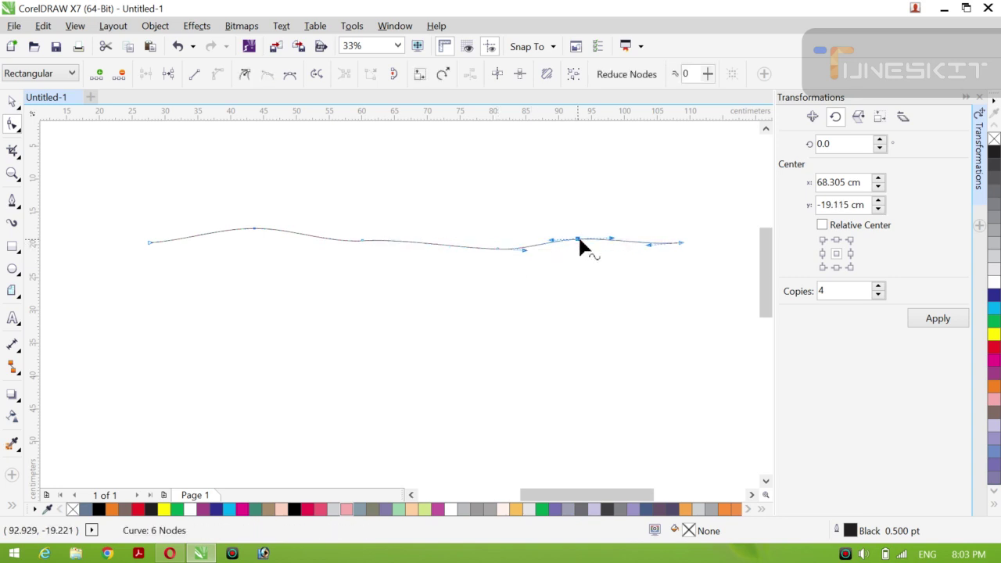
{"action": "double_click", "coordinate": [430, 244]}
{"action": "left_click_drag", "start_coordinate": [430, 244], "coordinate": [435, 263]}
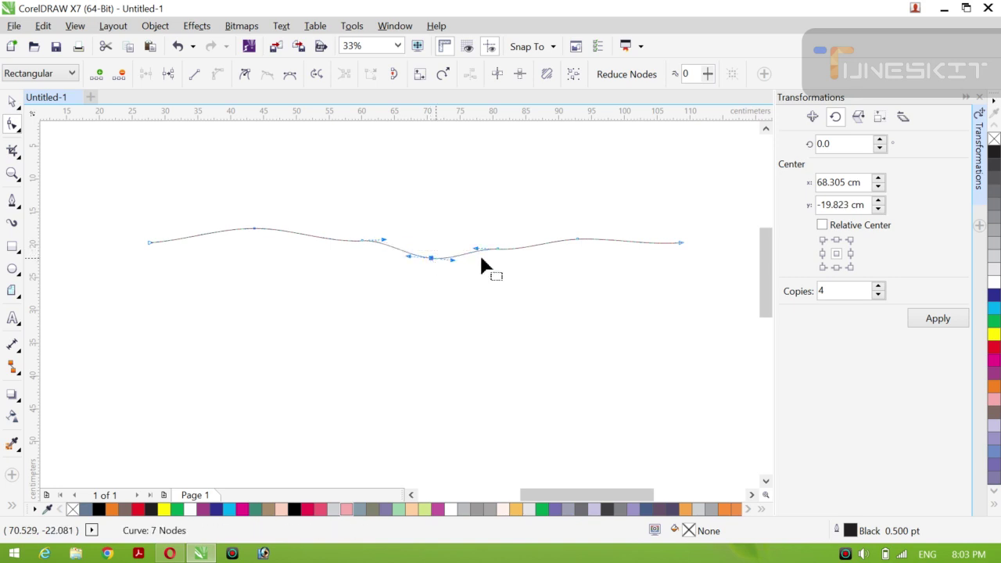
{"action": "left_click", "coordinate": [578, 240]}
{"action": "left_click_drag", "start_coordinate": [577, 241], "coordinate": [577, 232]}
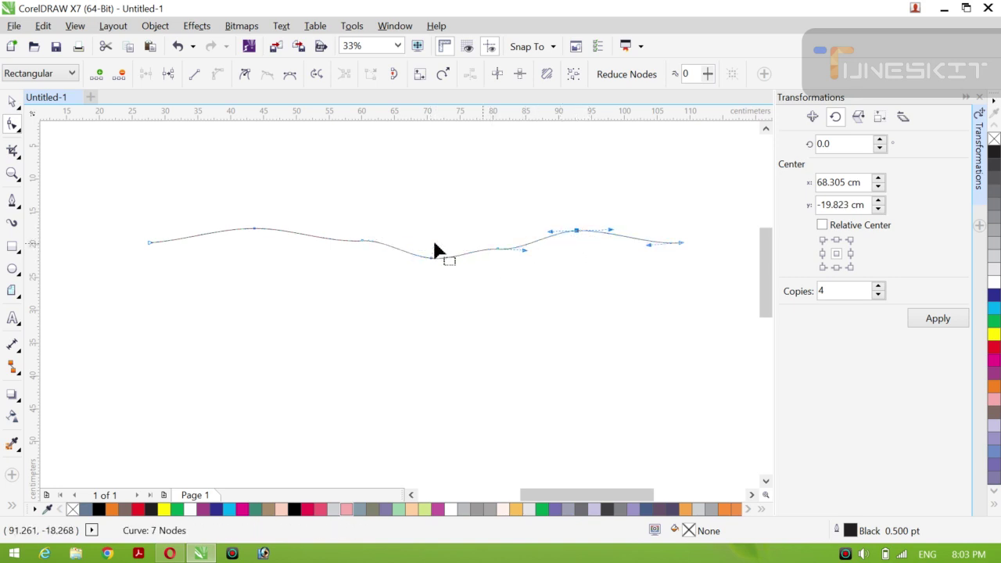
Step: Raise the left crest node to about -16.9 cm and set the 60 cm node at about -19.8 cm
{"action": "left_click", "coordinate": [361, 241]}
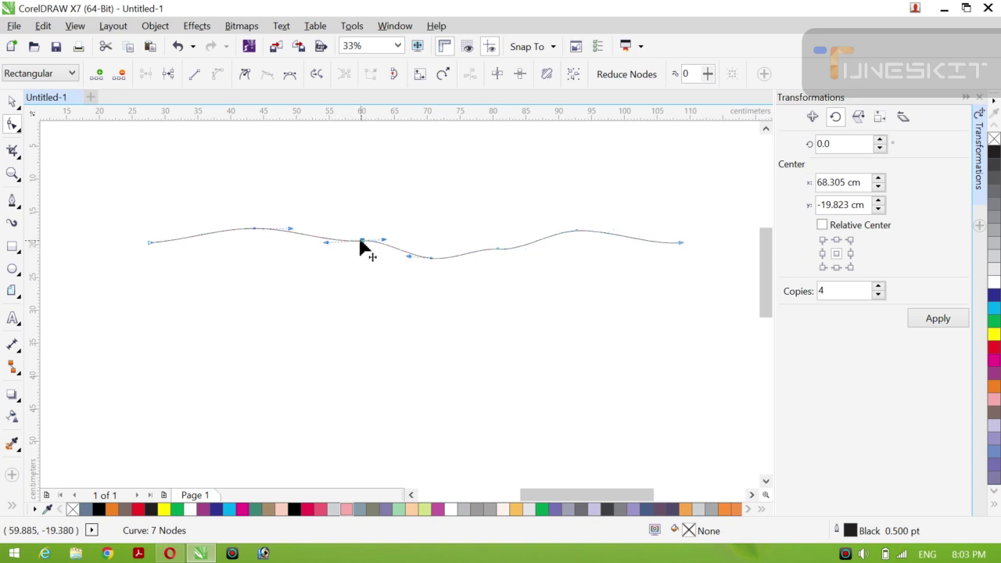
{"action": "left_click_drag", "start_coordinate": [362, 241], "coordinate": [363, 235]}
{"action": "left_click", "coordinate": [255, 229]}
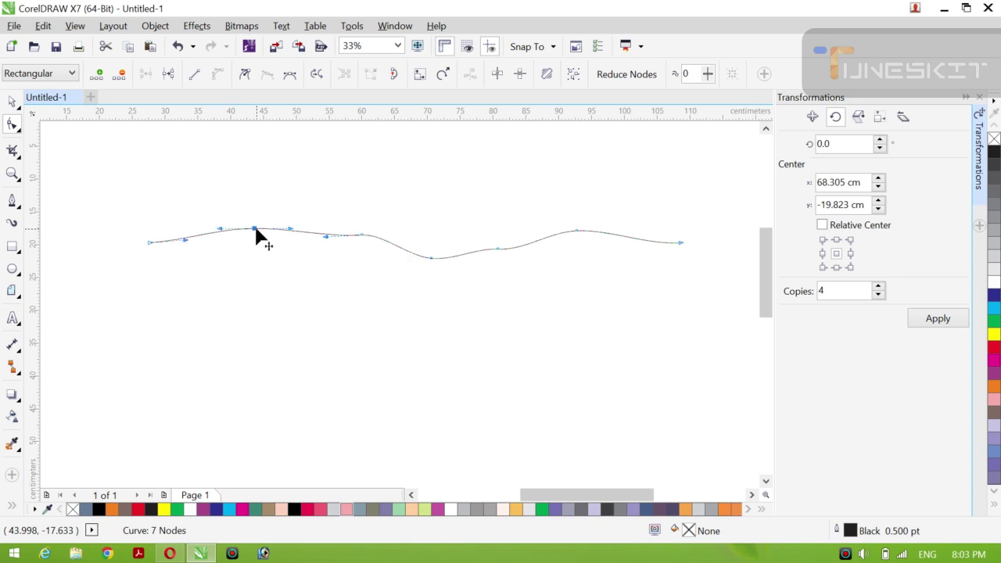
{"action": "mouse_move", "coordinate": [256, 231]}
{"action": "left_mouse_down"}
{"action": "mouse_move", "coordinate": [254, 241]}
{"action": "mouse_move", "coordinate": [253, 228]}
{"action": "left_mouse_up"}
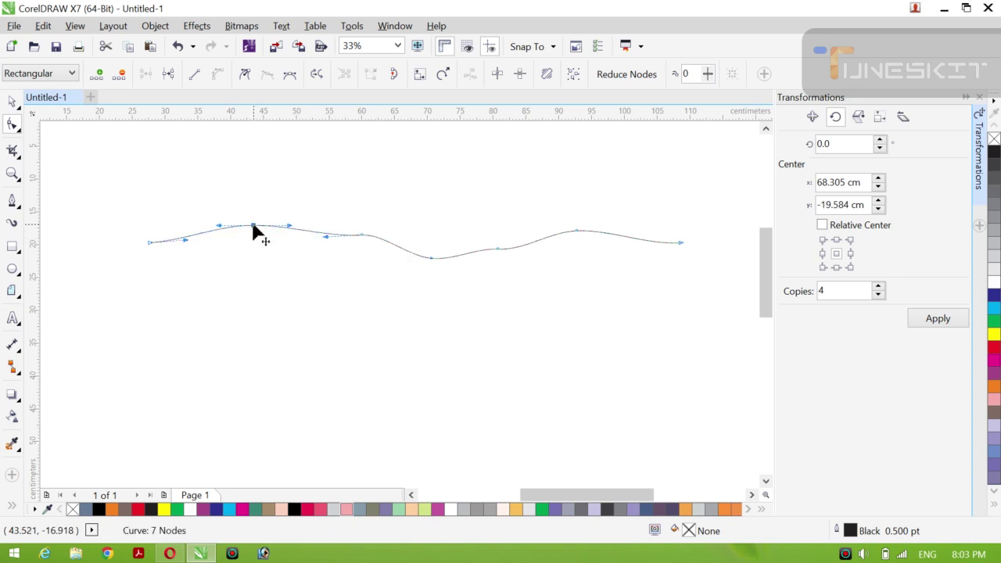
{"action": "left_click", "coordinate": [361, 236]}
{"action": "left_click_drag", "start_coordinate": [361, 237], "coordinate": [360, 243]}
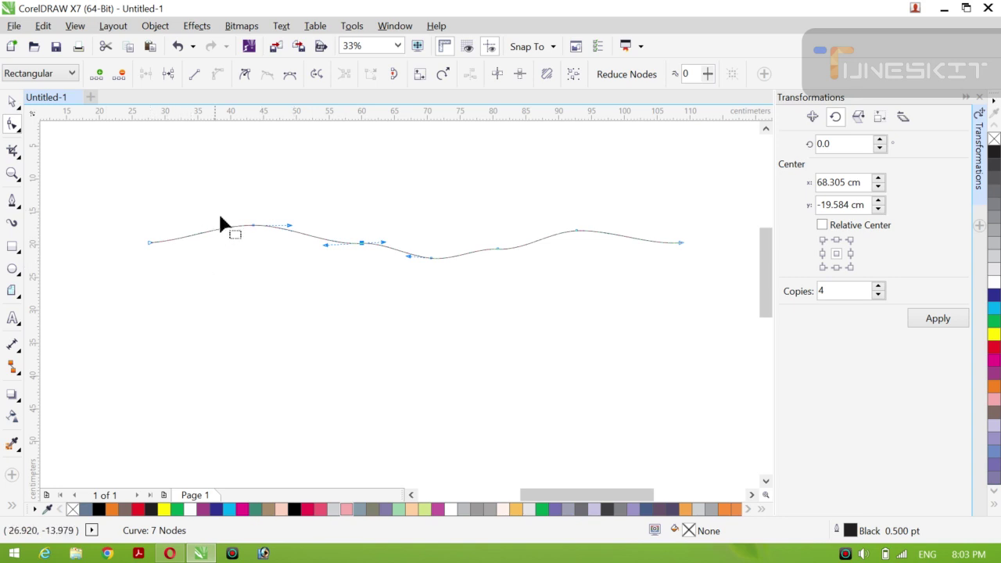
{"action": "left_click", "coordinate": [680, 244]}
{"action": "key", "text": "Delete"}
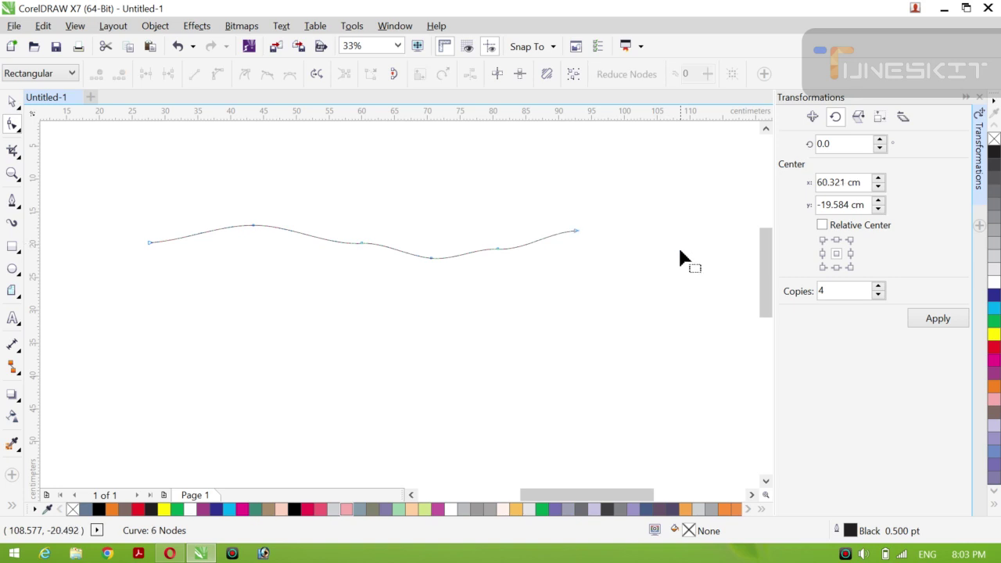
{"action": "key", "text": "ctrl+z"}
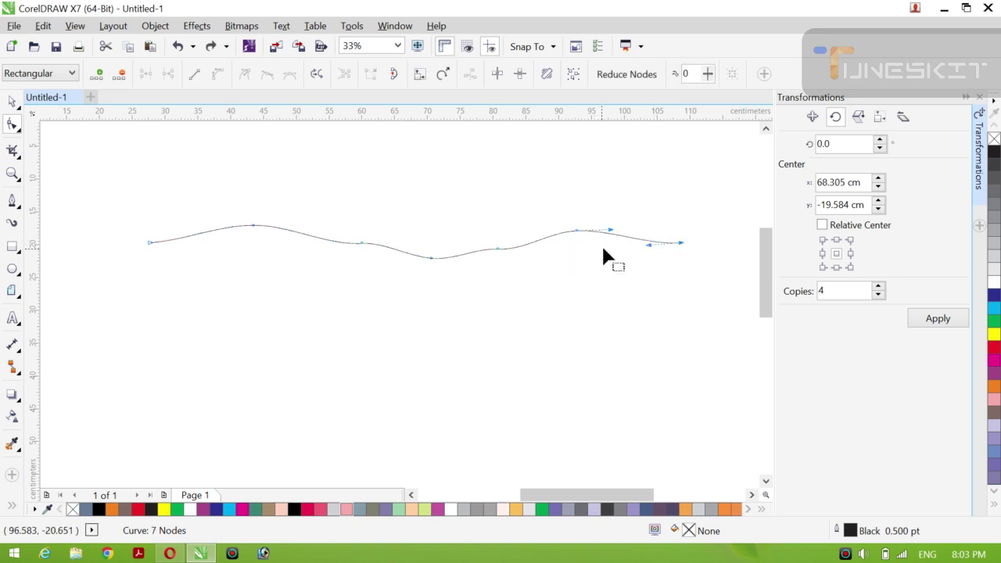
Step: Lower the curve's right end node by about 2 cm and shift its left end node slightly outward
{"action": "left_click_drag", "start_coordinate": [680, 245], "coordinate": [680, 256]}
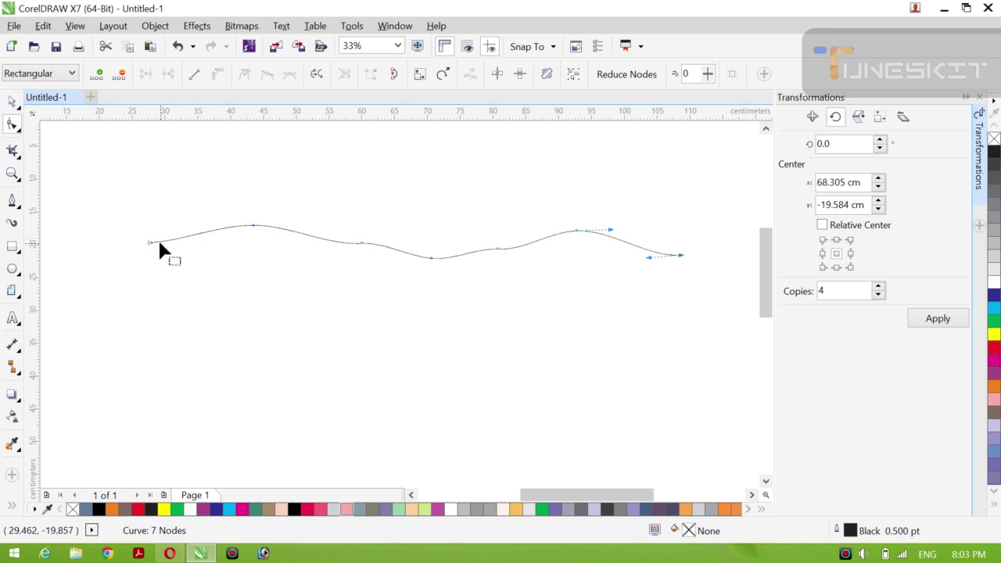
{"action": "left_click_drag", "start_coordinate": [149, 241], "coordinate": [144, 226]}
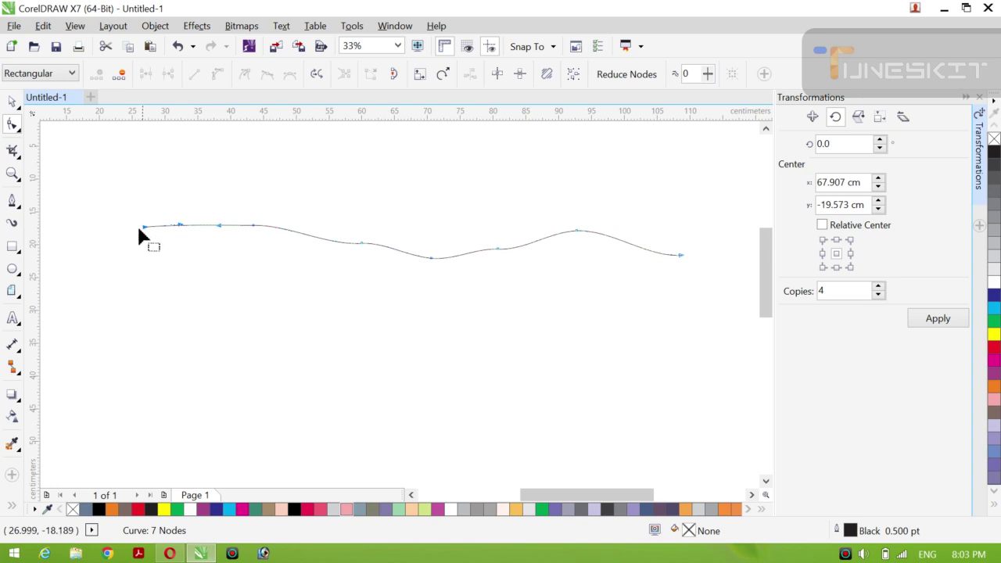
{"action": "left_click_drag", "start_coordinate": [139, 221], "coordinate": [142, 205]}
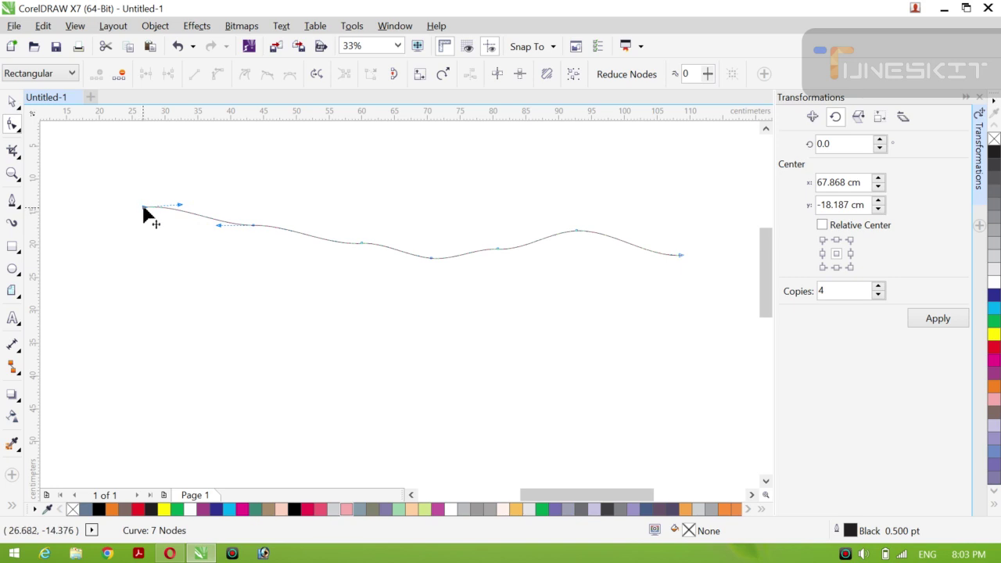
{"action": "left_click_drag", "start_coordinate": [145, 208], "coordinate": [146, 241]}
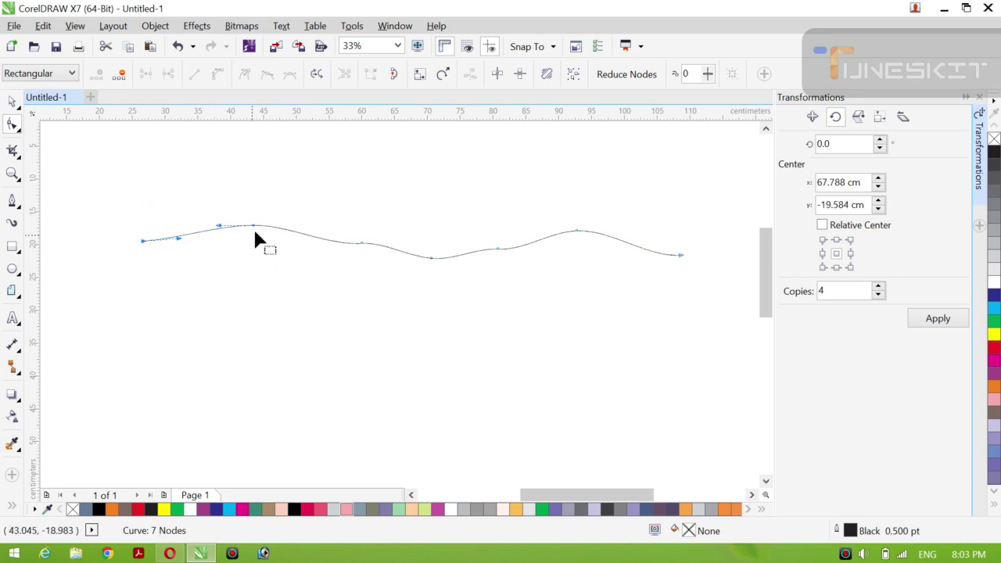
Step: Raise the left crest to about -16 cm and lift the nodes near 80 cm and 60 cm slightly
{"action": "left_click_drag", "start_coordinate": [253, 227], "coordinate": [252, 218]}
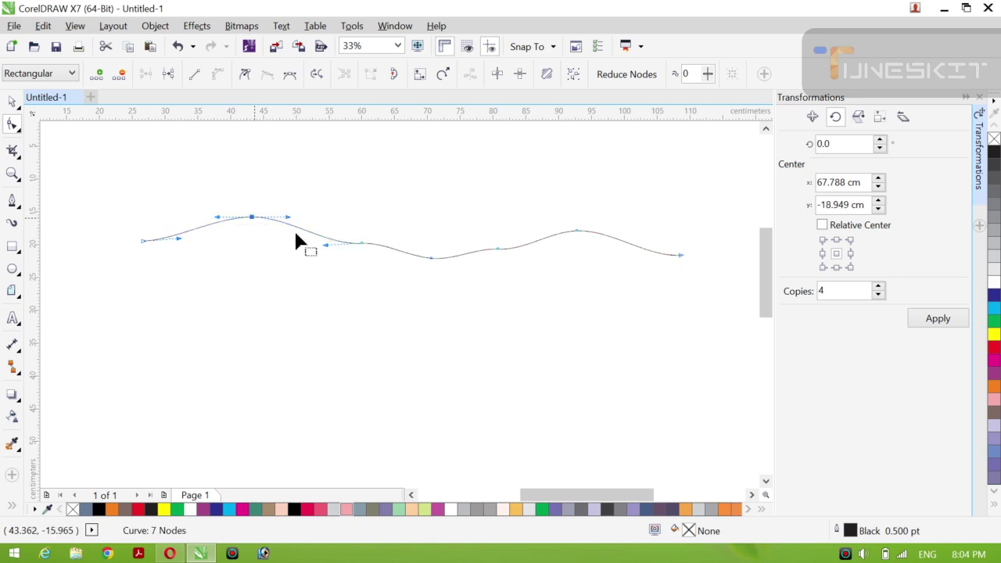
{"action": "left_click", "coordinate": [498, 250]}
{"action": "mouse_move", "coordinate": [497, 252]}
{"action": "left_mouse_down"}
{"action": "mouse_move", "coordinate": [499, 262]}
{"action": "mouse_move", "coordinate": [492, 246]}
{"action": "left_mouse_up"}
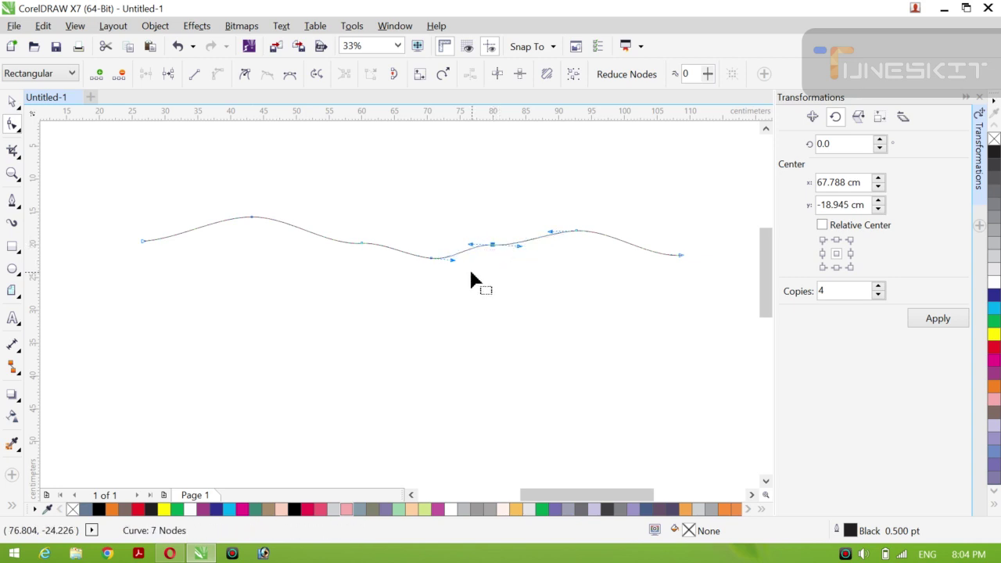
{"action": "left_click", "coordinate": [360, 244]}
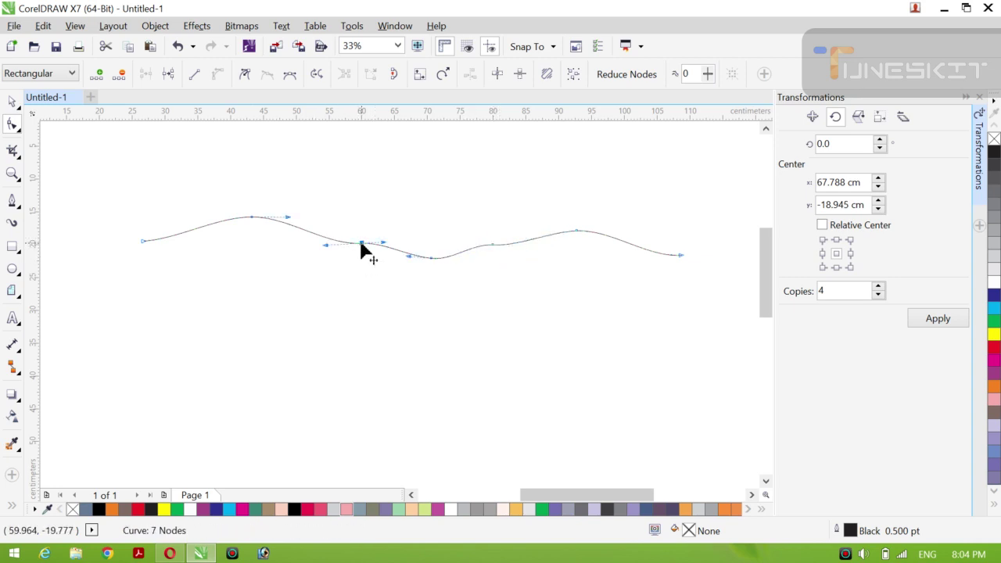
{"action": "left_click_drag", "start_coordinate": [361, 244], "coordinate": [361, 235]}
Step: Move the whole curve down to about -22 cm vertically, rotate it by about 3.2 degrees and deselect it
{"action": "left_click", "coordinate": [12, 102]}
{"action": "left_click", "coordinate": [345, 247]}
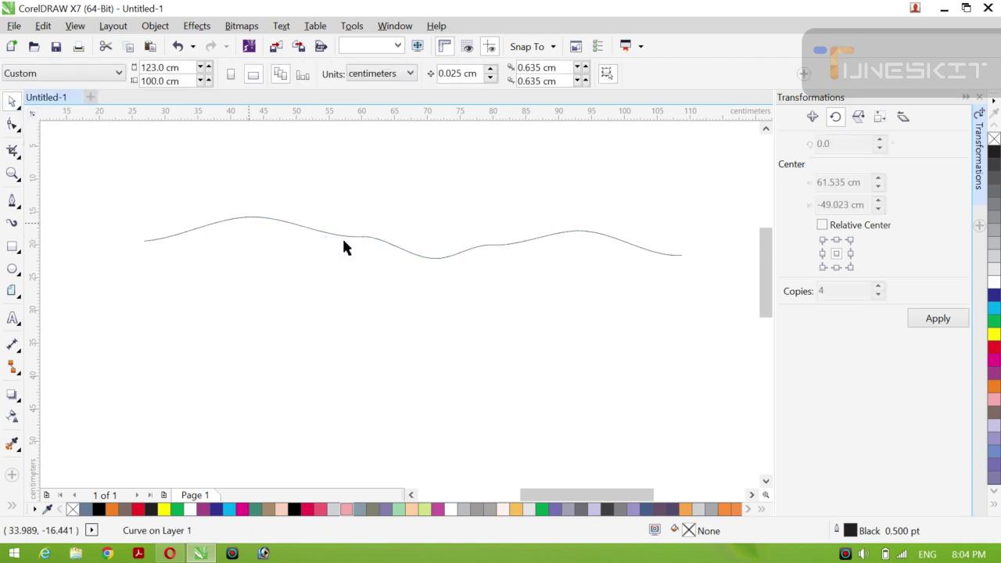
{"action": "left_click", "coordinate": [431, 263]}
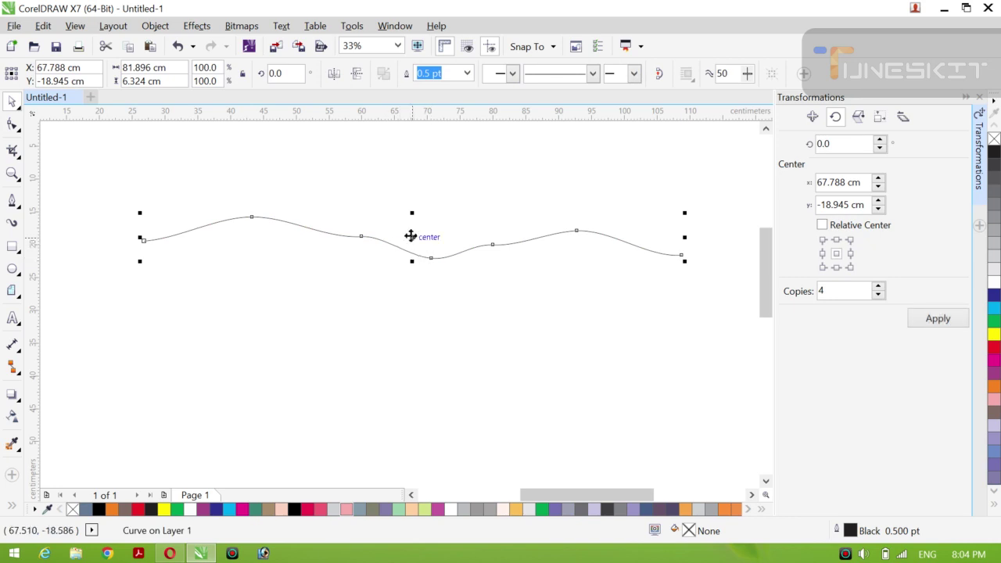
{"action": "left_click_drag", "start_coordinate": [412, 237], "coordinate": [412, 257]}
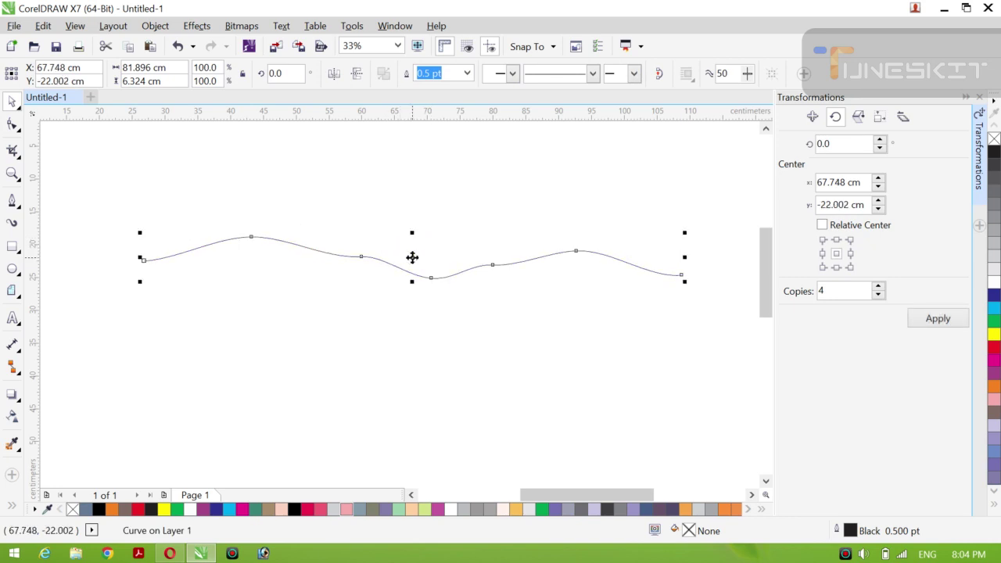
{"action": "left_click", "coordinate": [412, 258]}
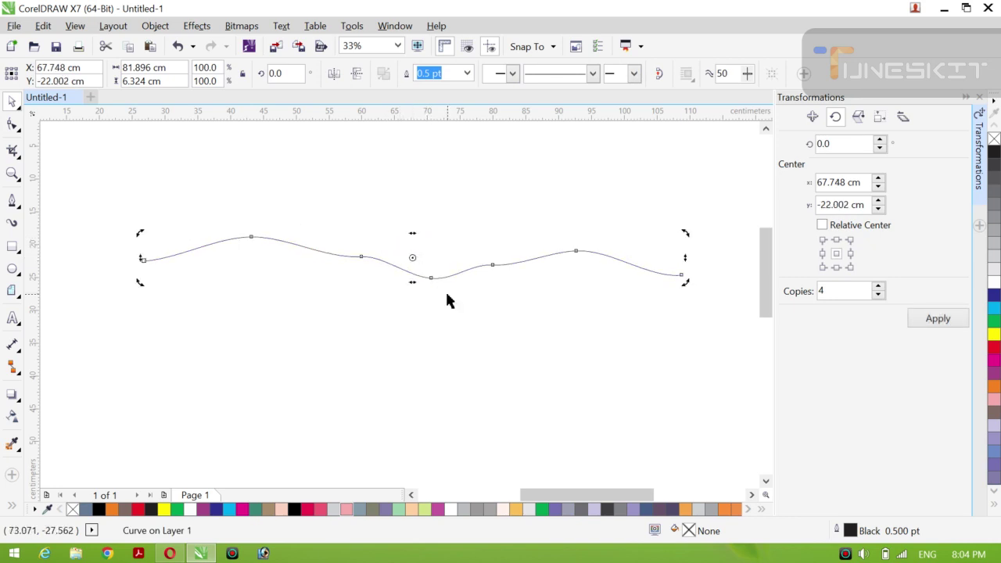
{"action": "left_click_drag", "start_coordinate": [683, 284], "coordinate": [689, 277]}
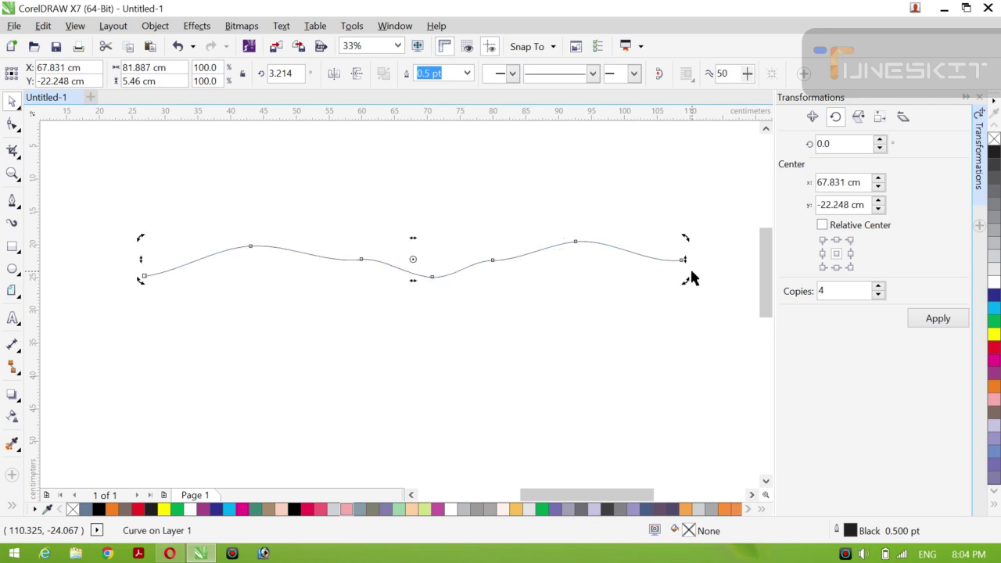
{"action": "key", "text": "F10"}
{"action": "left_click", "coordinate": [496, 191]}
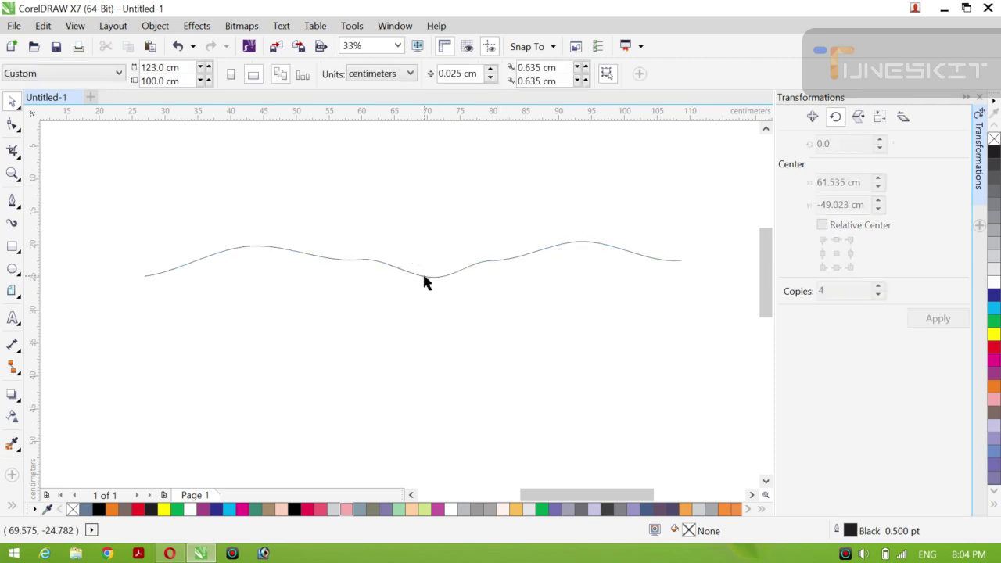
Step: Copy the wavy curve about 1.6 cm straight down and repeat the duplication once to get three parallel waves
{"action": "left_click", "coordinate": [422, 271]}
{"action": "left_click_drag", "start_coordinate": [414, 258], "coordinate": [417, 271]}
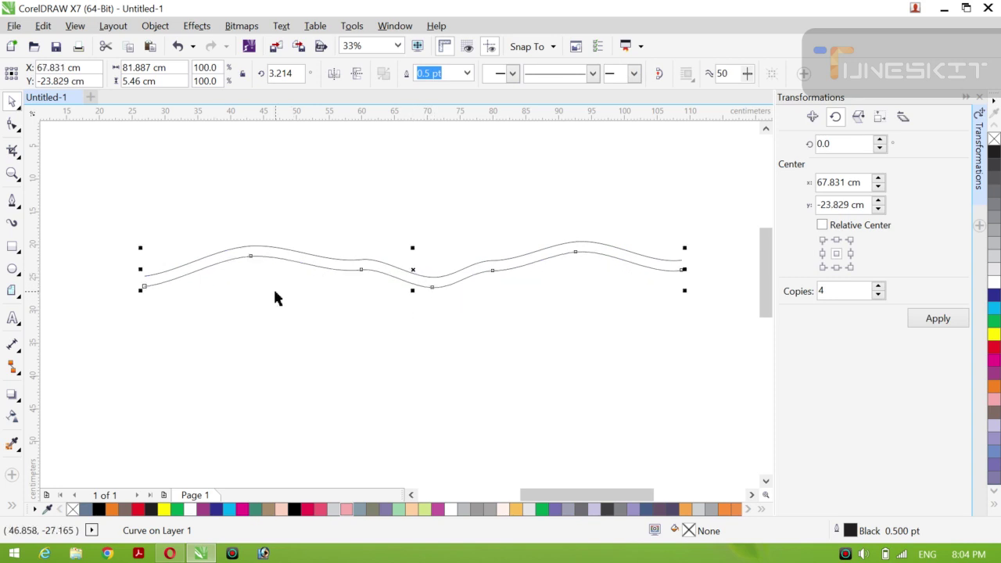
{"action": "key", "text": "ctrl+r"}
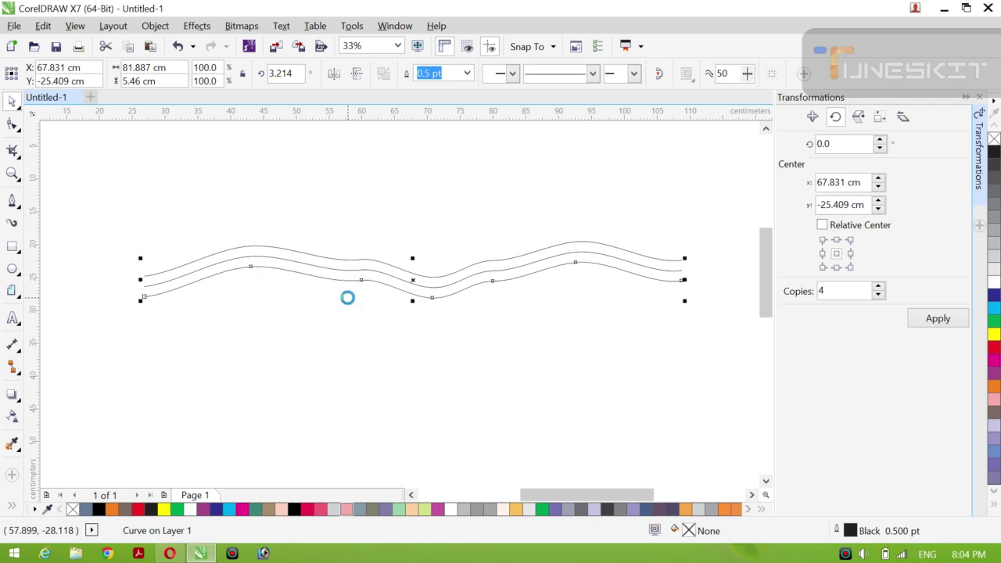
Step: Draw two straight vertical lines about 3.2 cm long, one joining the three waves' left ends and one their right ends
{"action": "left_click", "coordinate": [11, 202]}
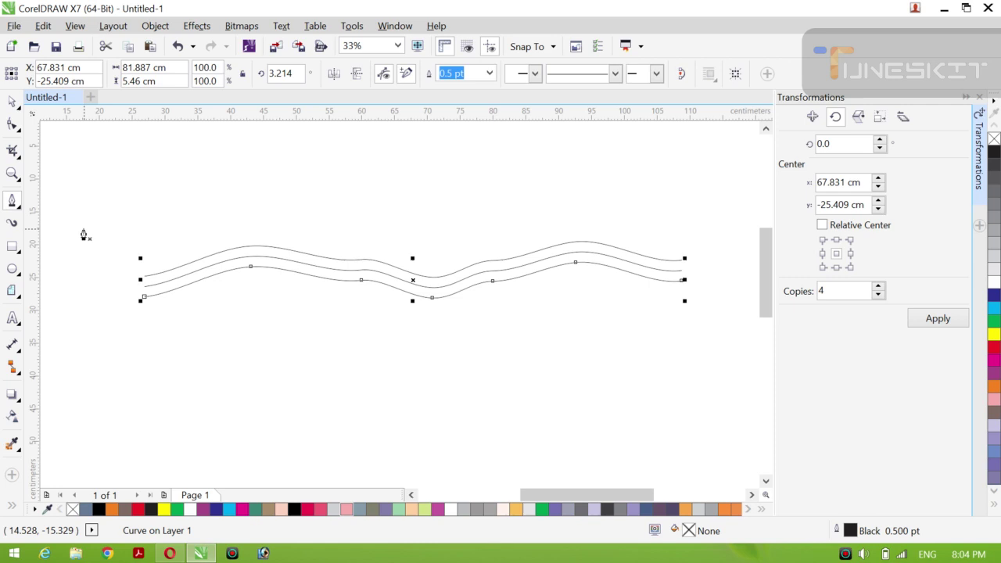
{"action": "left_click", "coordinate": [144, 277]}
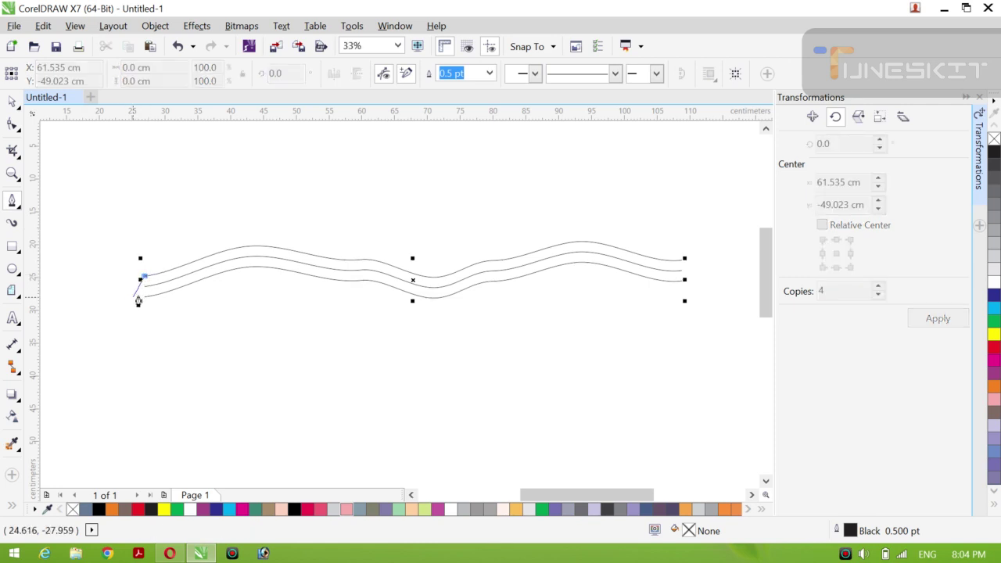
{"action": "double_click", "coordinate": [144, 294]}
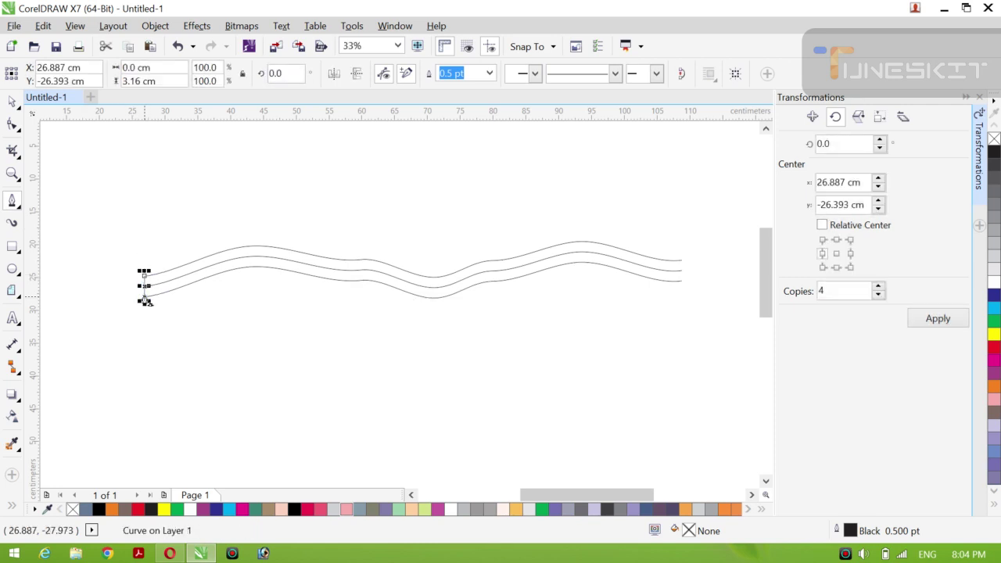
{"action": "left_click", "coordinate": [681, 262]}
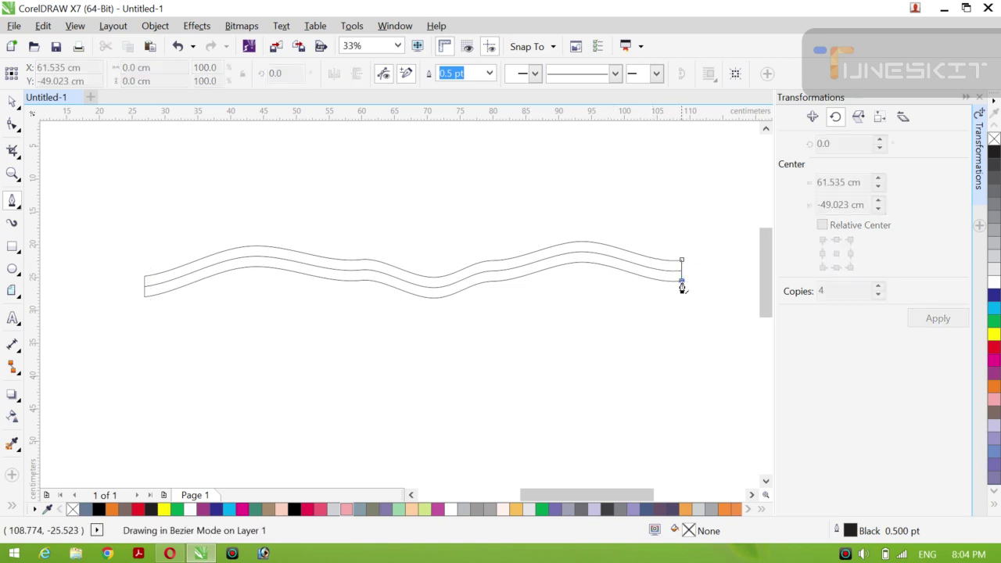
{"action": "double_click", "coordinate": [682, 282]}
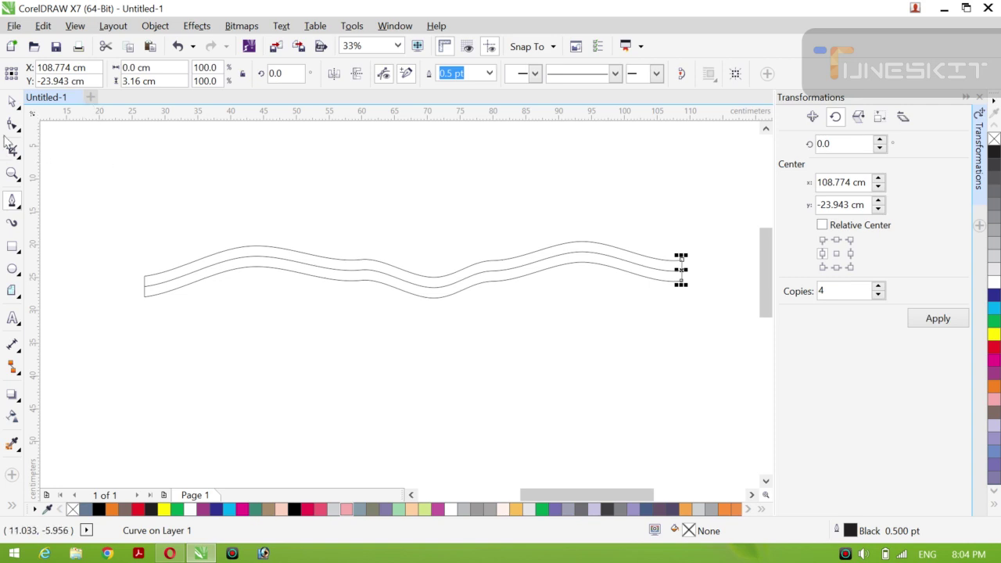
Step: Copy the lowest wavy curve about 1.5 cm straight down to make a fourth parallel wave
{"action": "left_click", "coordinate": [19, 109]}
{"action": "left_click", "coordinate": [55, 100]}
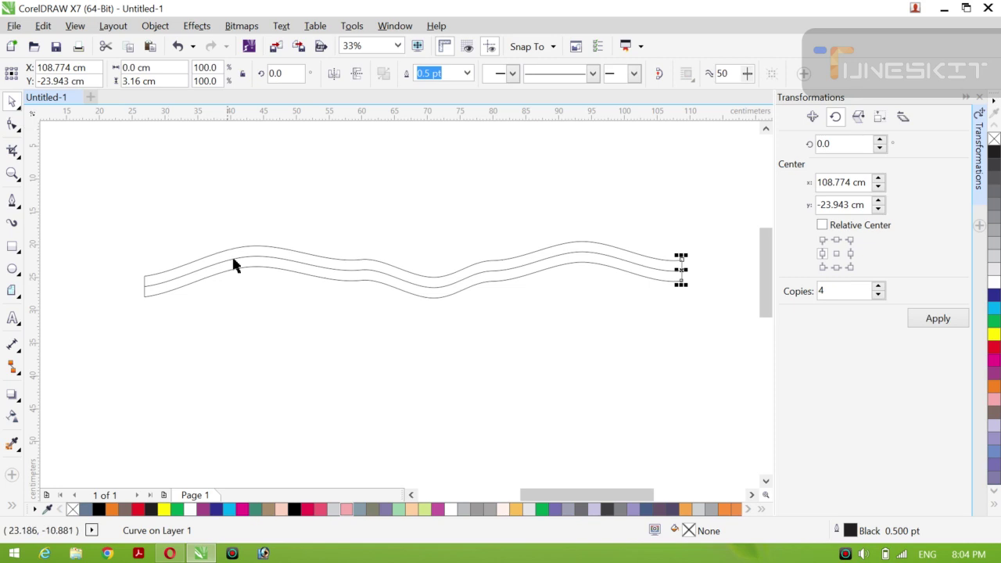
{"action": "left_click", "coordinate": [414, 293]}
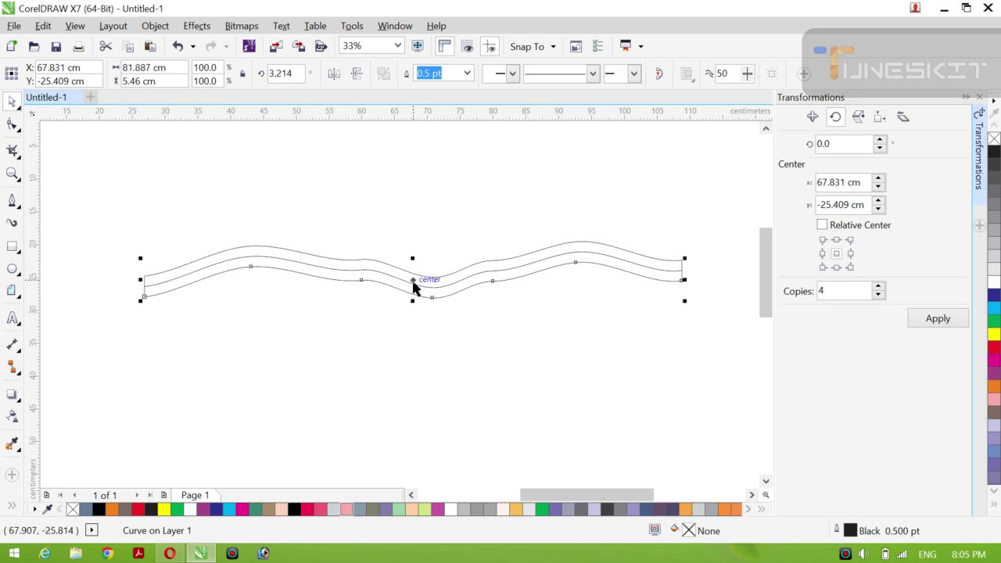
{"action": "left_click_drag", "start_coordinate": [413, 286], "coordinate": [413, 290]}
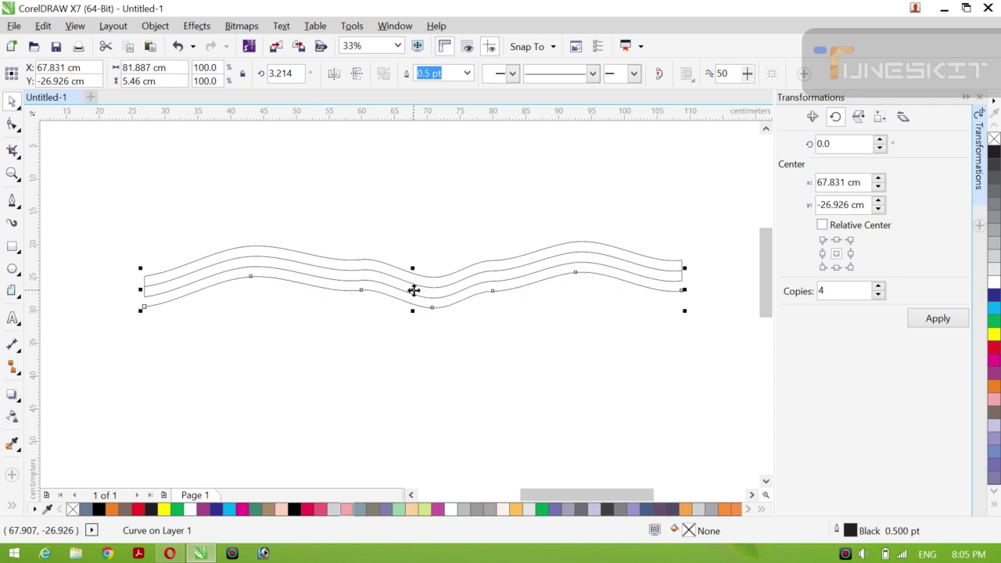
Step: Stretch the left and right vertical end lines down to the fourth wave, about 4.7 cm tall, and deselect
{"action": "left_click", "coordinate": [144, 301]}
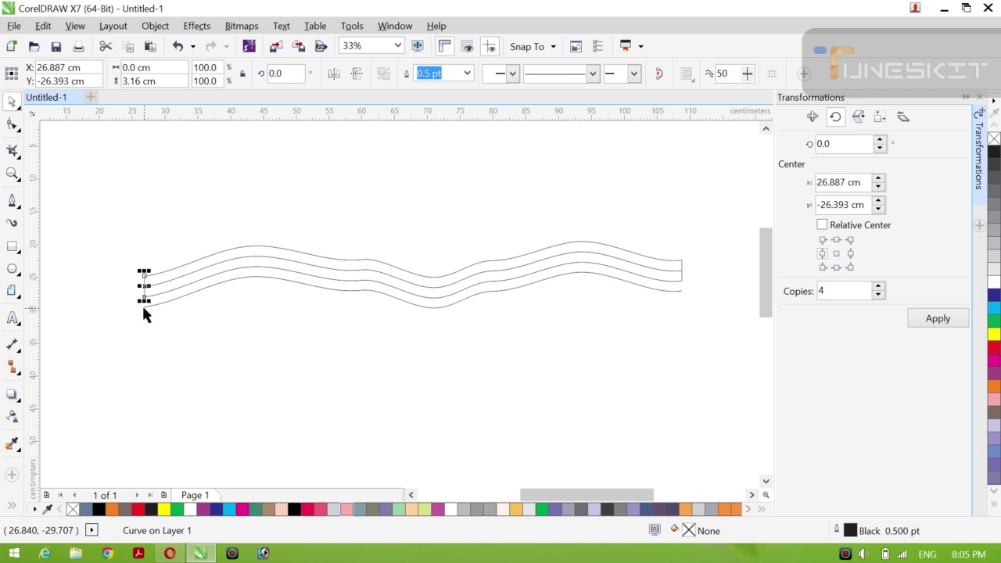
{"action": "left_click_drag", "start_coordinate": [144, 302], "coordinate": [144, 311]}
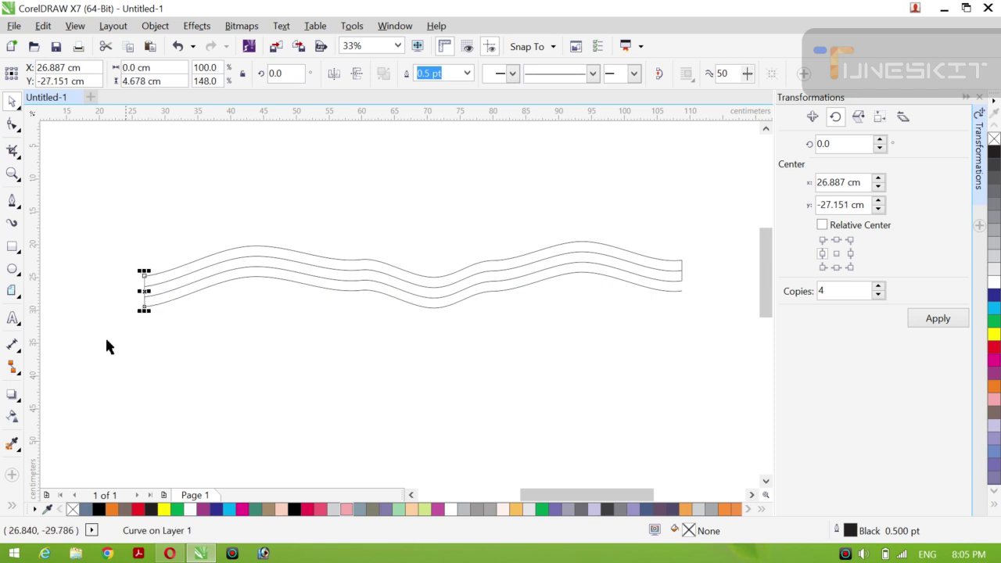
{"action": "left_click", "coordinate": [682, 270]}
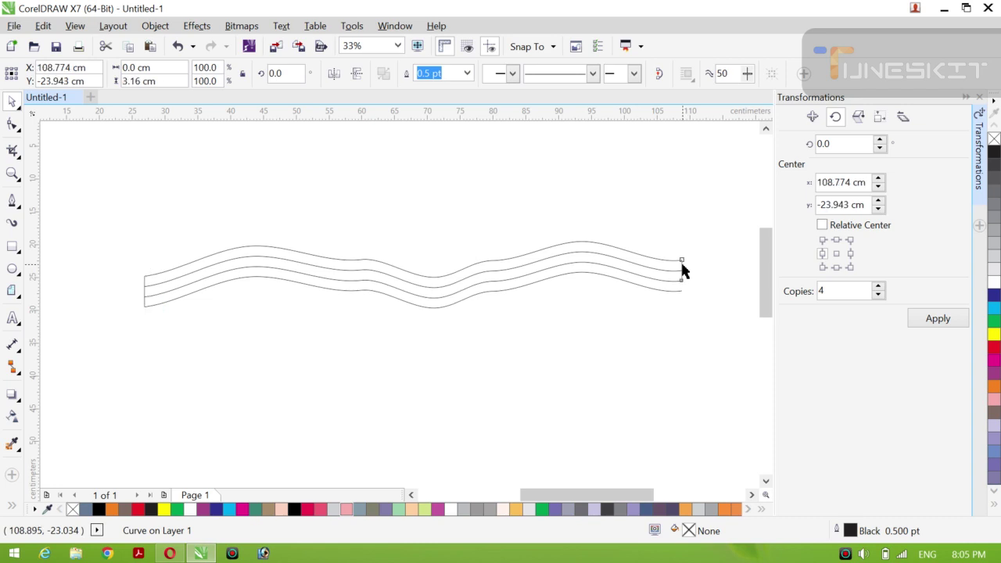
{"action": "left_click_drag", "start_coordinate": [681, 284], "coordinate": [681, 293]}
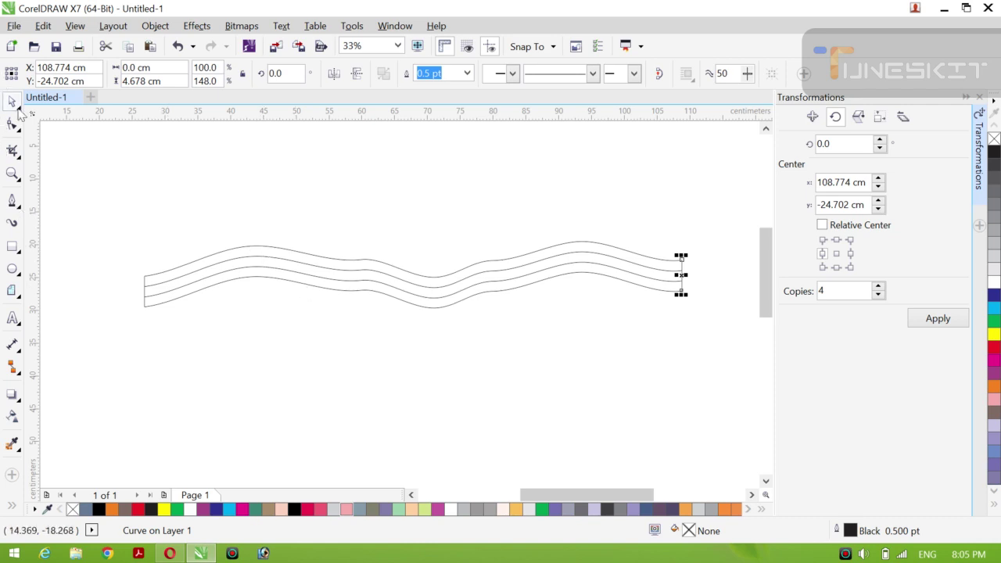
{"action": "left_click", "coordinate": [145, 182]}
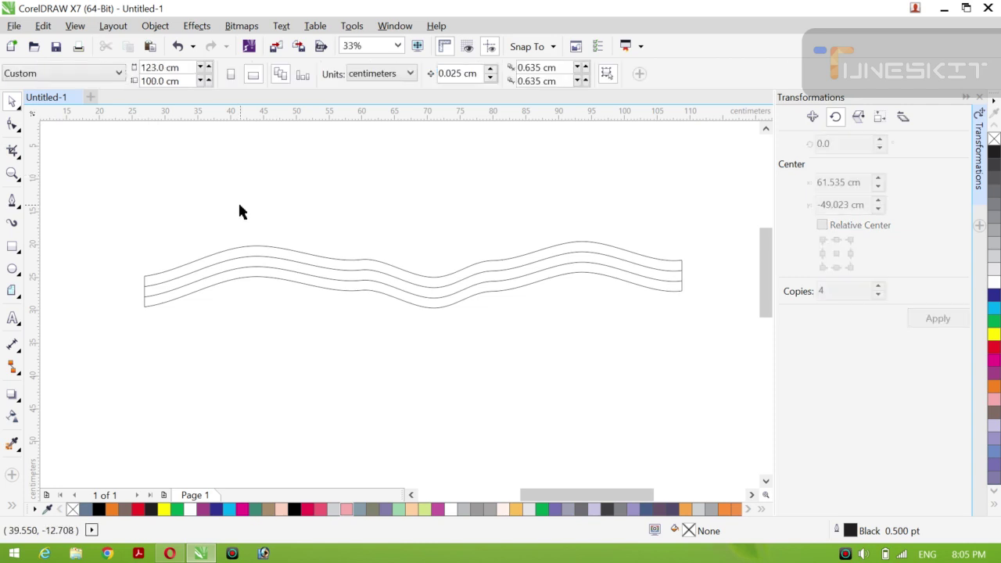
Step: Create a filled shape in the top wavy band with Smart Fill and colour it orange
{"action": "left_click", "coordinate": [11, 510]}
{"action": "left_click", "coordinate": [39, 504]}
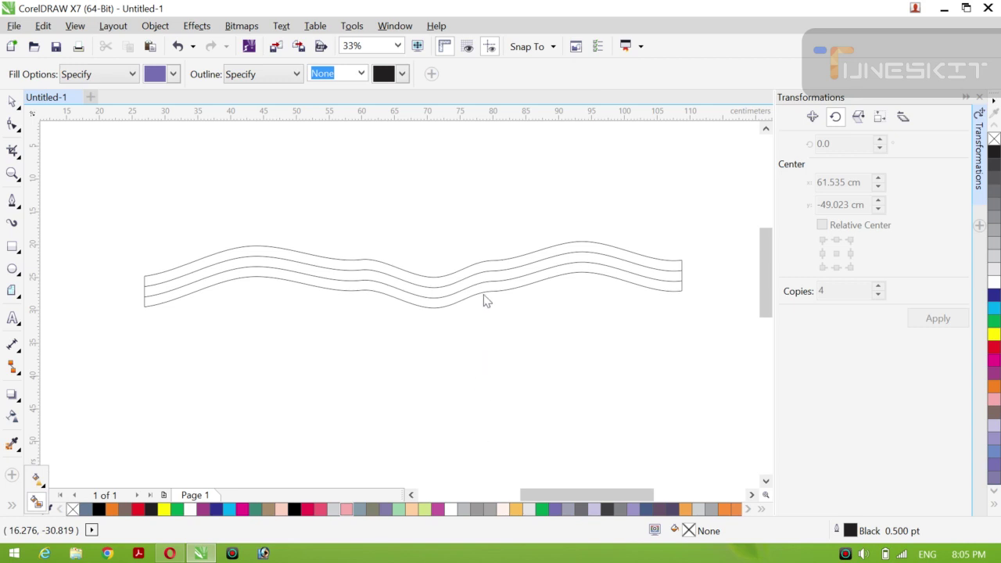
{"action": "left_click", "coordinate": [480, 267]}
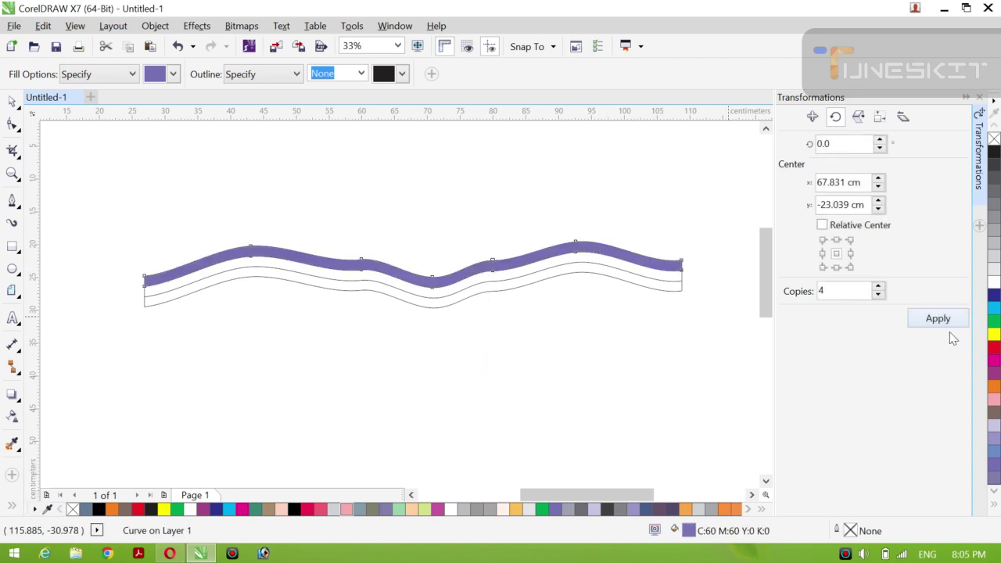
{"action": "left_click", "coordinate": [994, 386]}
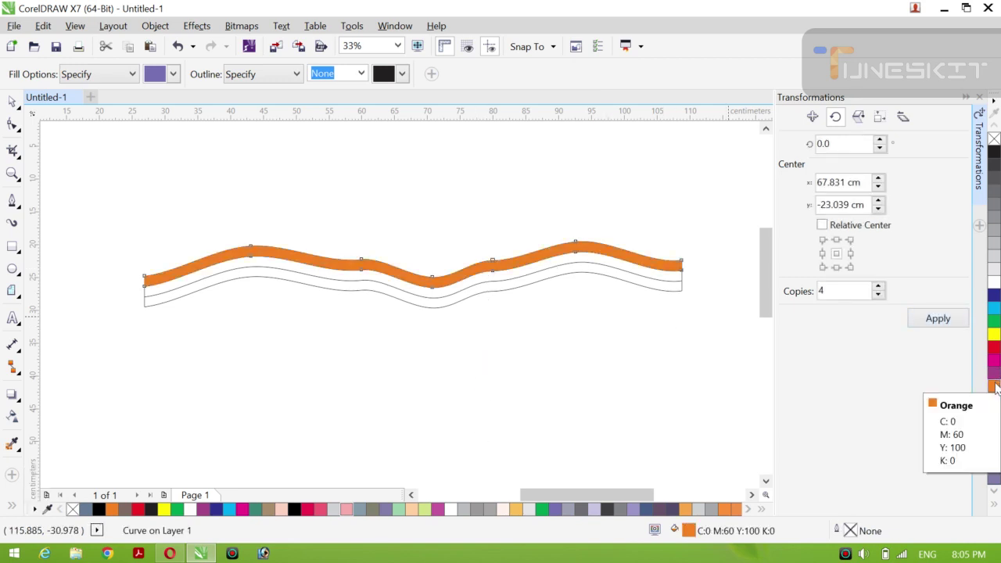
Step: Smart Fill the middle wavy band and colour it white, and fill the bottom band and colour it green
{"action": "left_click", "coordinate": [570, 259]}
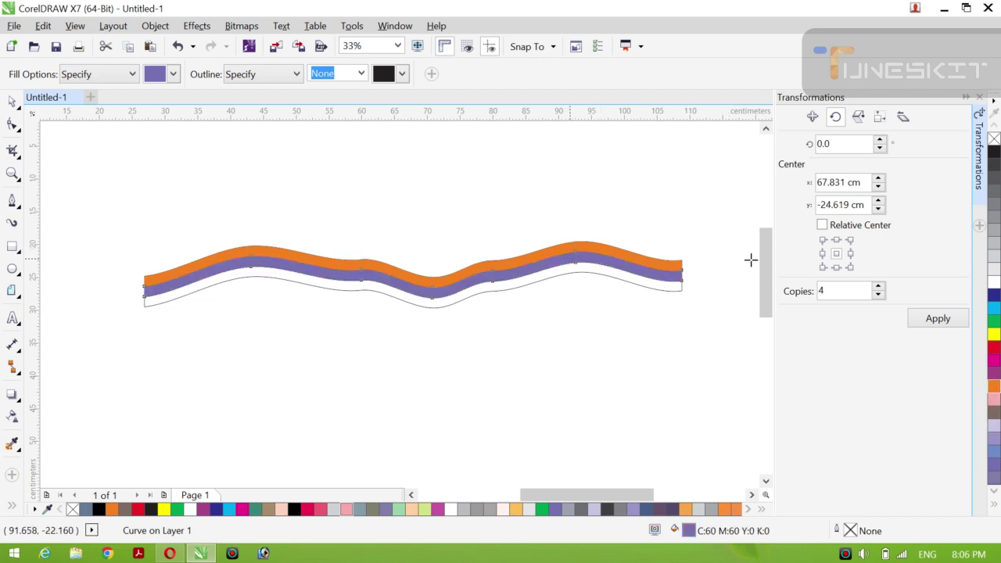
{"action": "left_click", "coordinate": [994, 283]}
{"action": "left_click_drag", "start_coordinate": [675, 263], "coordinate": [652, 285]}
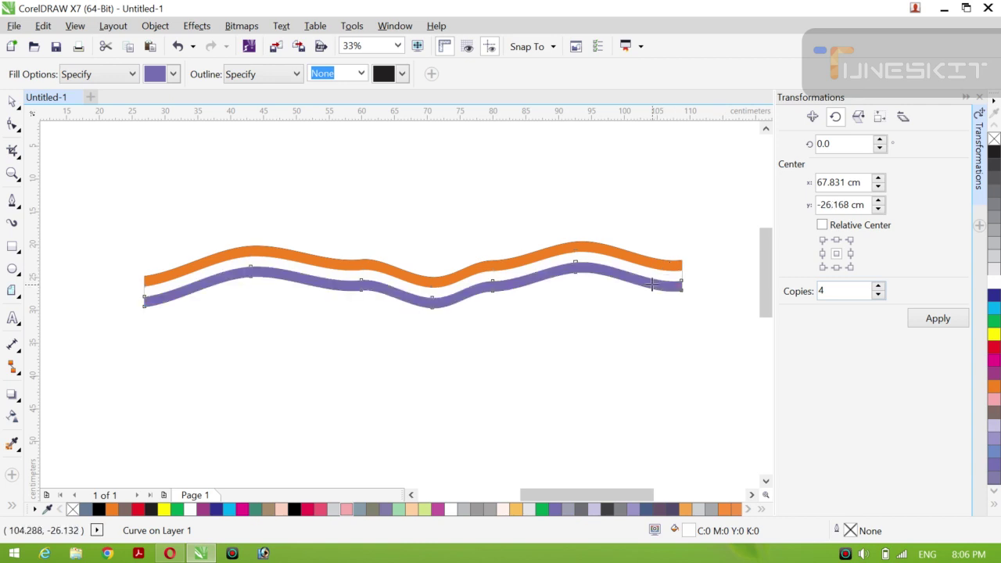
{"action": "left_click", "coordinate": [941, 317]}
{"action": "left_click", "coordinate": [993, 321]}
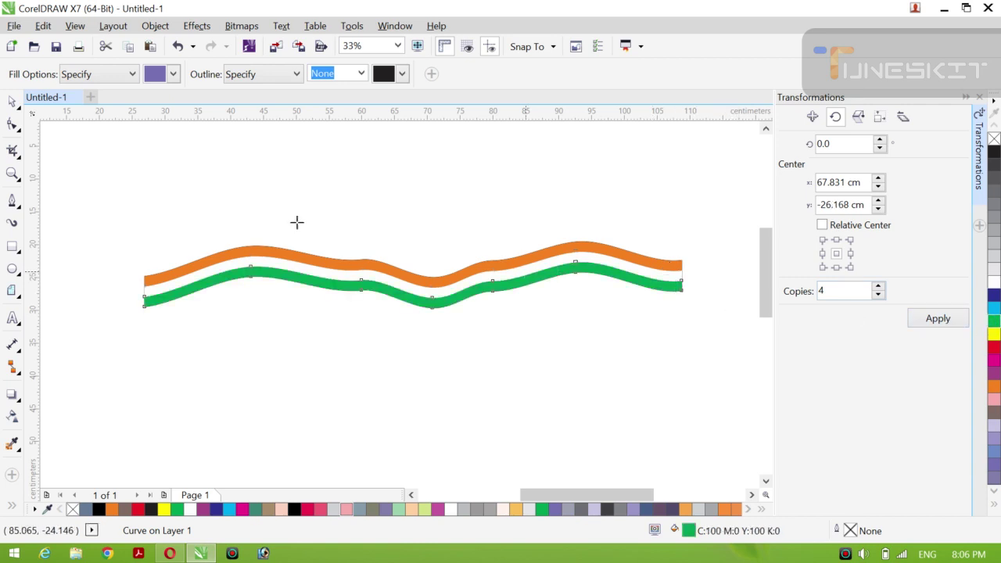
Step: Select all the curves and coloured bands, set their outline width to None and deselect them
{"action": "left_click", "coordinate": [17, 110]}
{"action": "left_click", "coordinate": [48, 100]}
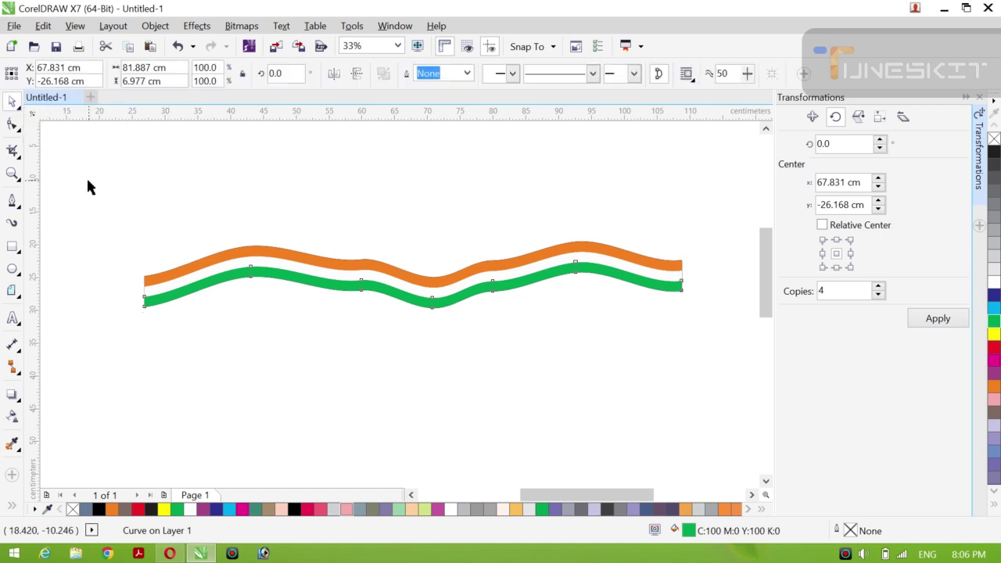
{"action": "mouse_move", "coordinate": [87, 186]}
{"action": "left_mouse_down"}
{"action": "mouse_move", "coordinate": [680, 264]}
{"action": "mouse_move", "coordinate": [704, 302]}
{"action": "mouse_move", "coordinate": [701, 323]}
{"action": "left_mouse_up"}
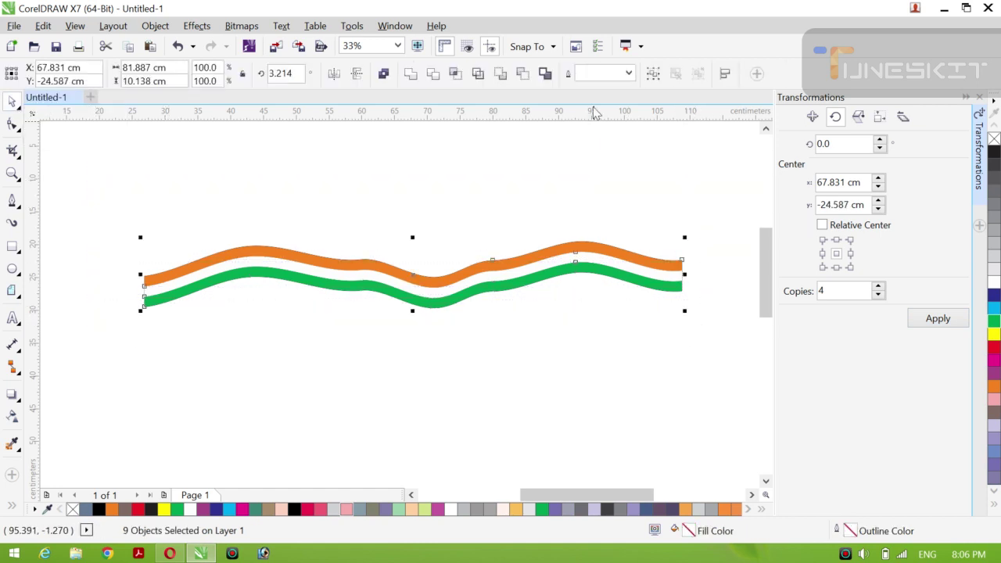
{"action": "left_click", "coordinate": [628, 74]}
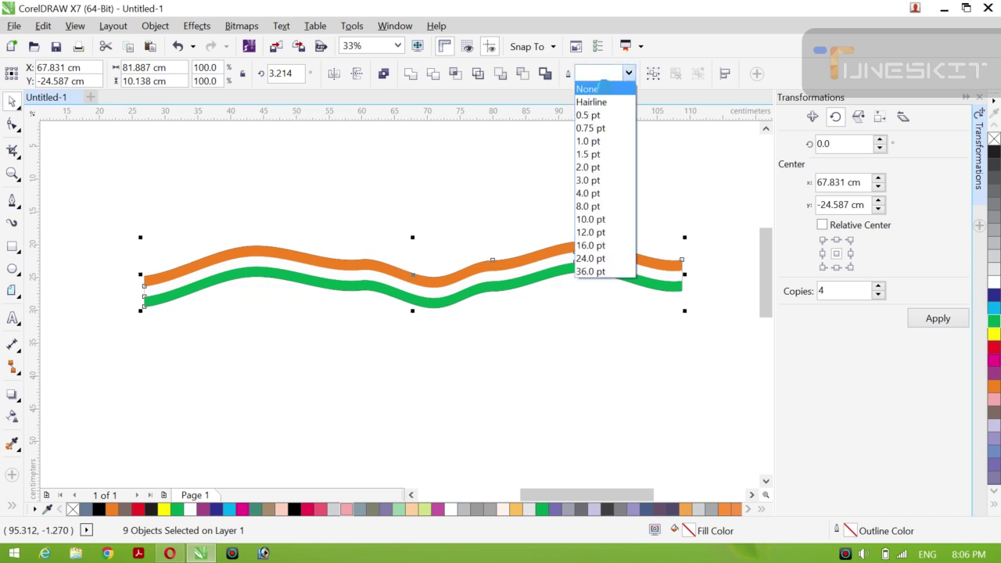
{"action": "left_click", "coordinate": [595, 88]}
{"action": "left_click", "coordinate": [439, 346]}
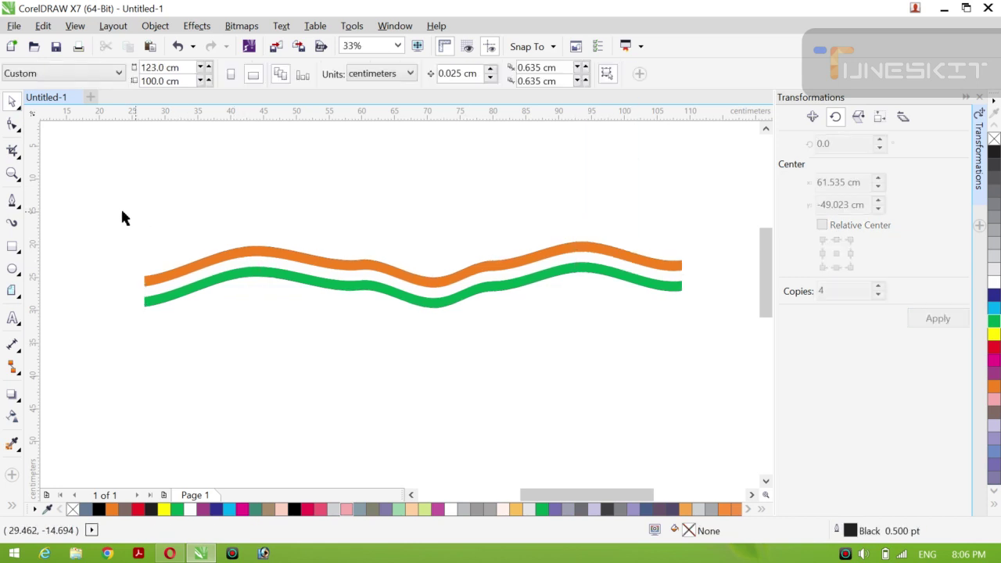
Step: Group all the flag band objects and flatten the group to about 7 cm high, keeping its width
{"action": "left_click_drag", "start_coordinate": [98, 208], "coordinate": [710, 383]}
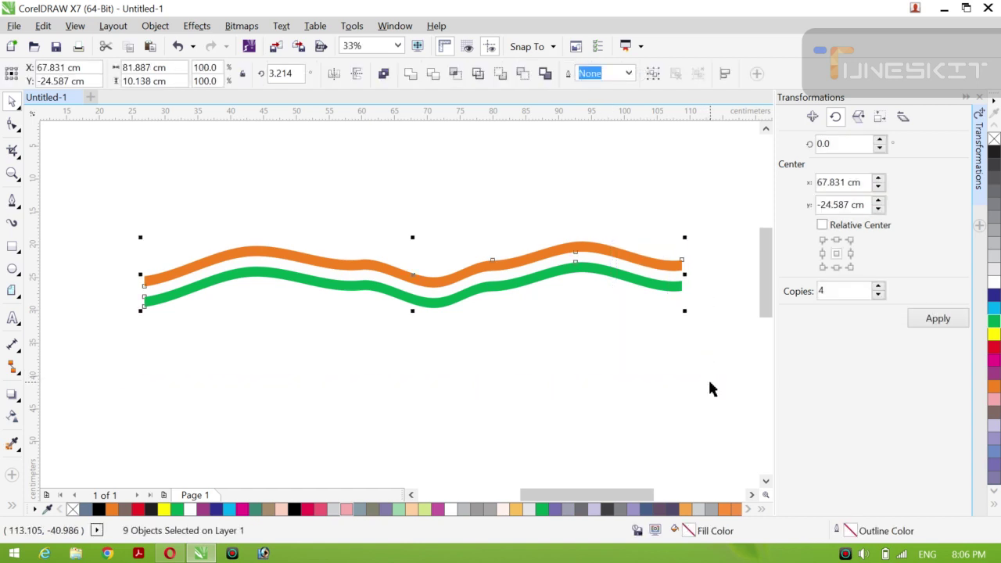
{"action": "key", "text": "ctrl+g"}
{"action": "mouse_move", "coordinate": [414, 277]}
{"action": "left_mouse_down"}
{"action": "mouse_move", "coordinate": [416, 258]}
{"action": "mouse_move", "coordinate": [412, 287]}
{"action": "mouse_move", "coordinate": [409, 277]}
{"action": "left_mouse_up"}
{"action": "left_click", "coordinate": [445, 306]}
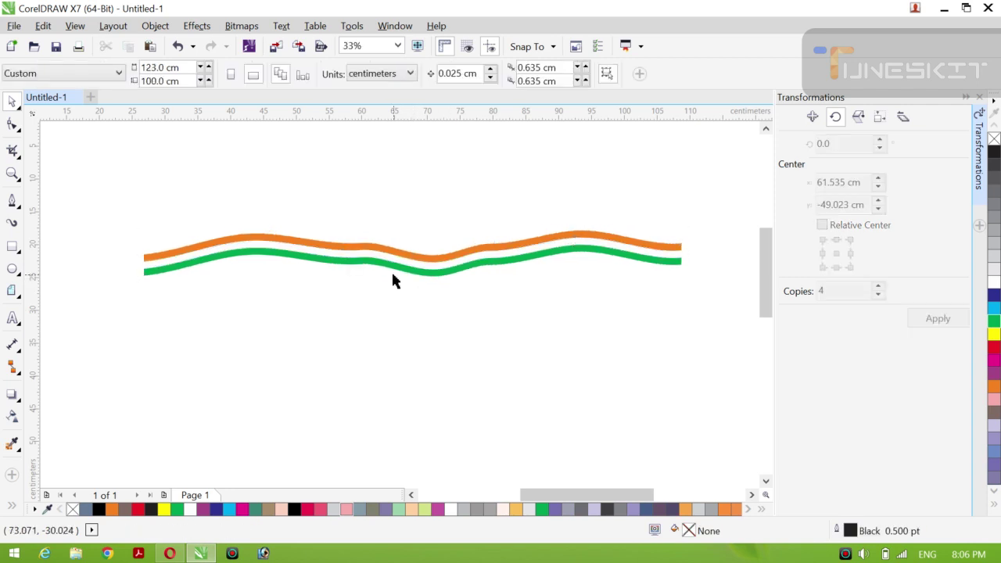
Step: Move the flag band group about 1.6 cm down and slightly to the right, and deselect it
{"action": "left_click", "coordinate": [435, 273]}
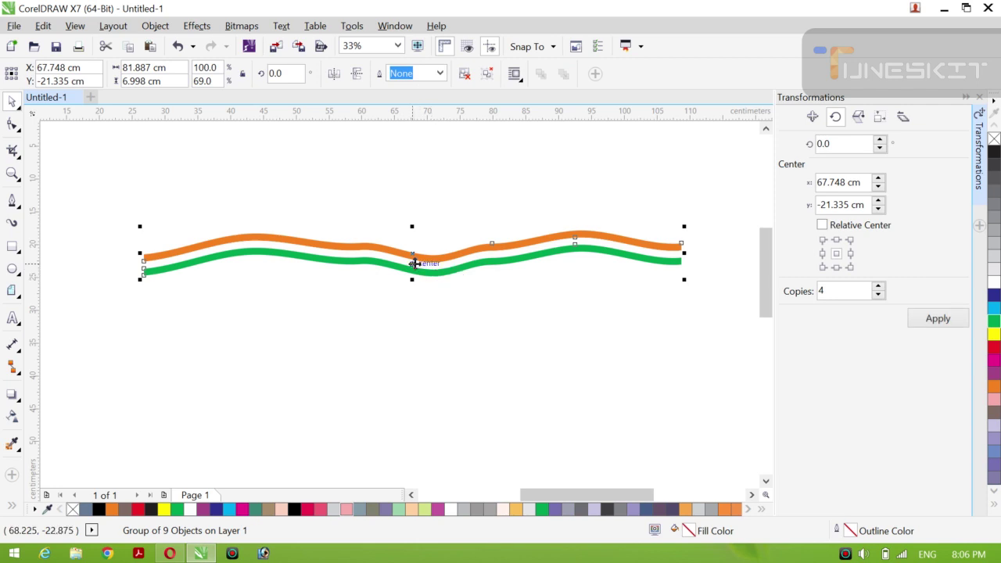
{"action": "left_click_drag", "start_coordinate": [414, 264], "coordinate": [417, 274]}
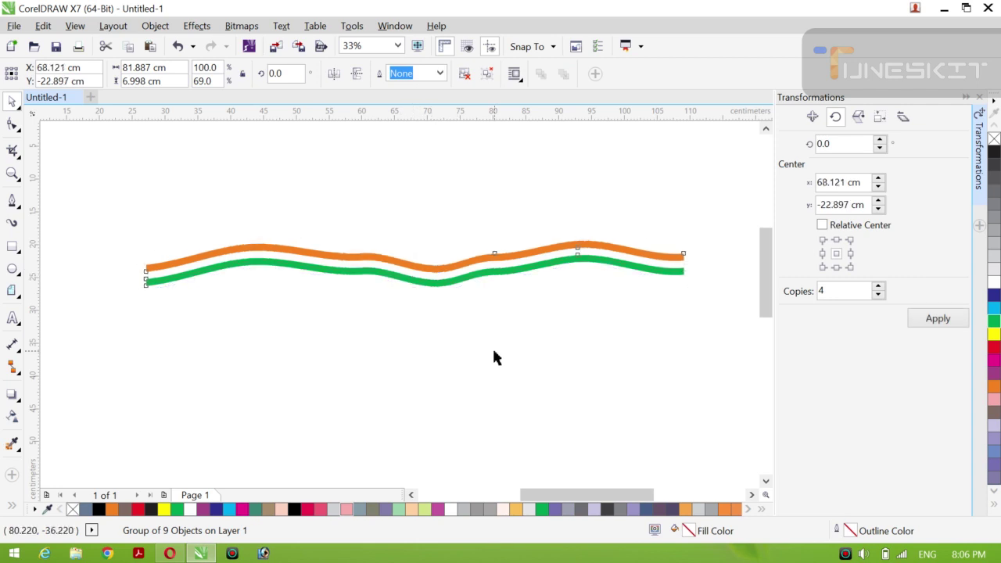
{"action": "left_click", "coordinate": [494, 358]}
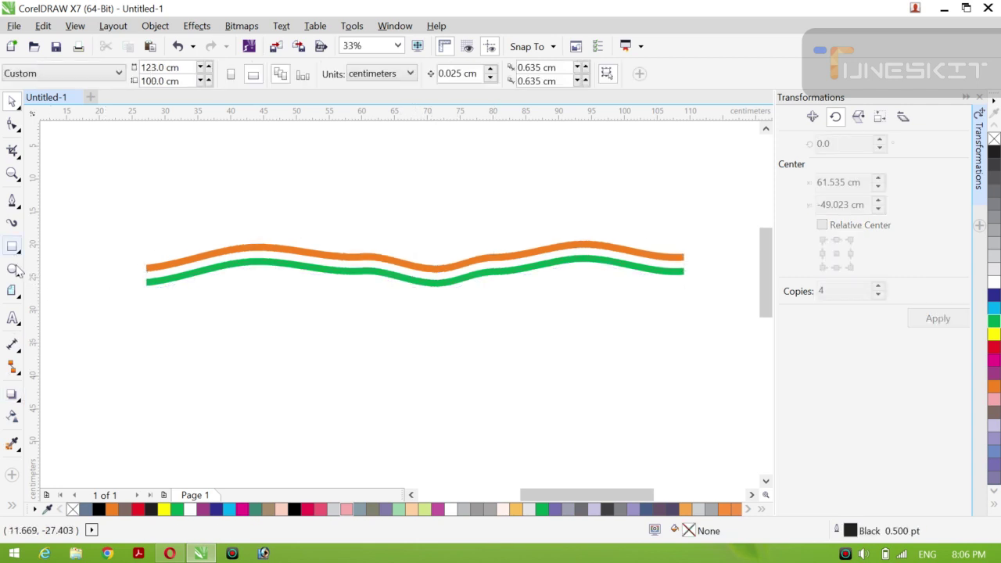
Step: Add the artistic text "India" in Arial at 200 pt above the wavy flag bands
{"action": "left_click", "coordinate": [13, 318]}
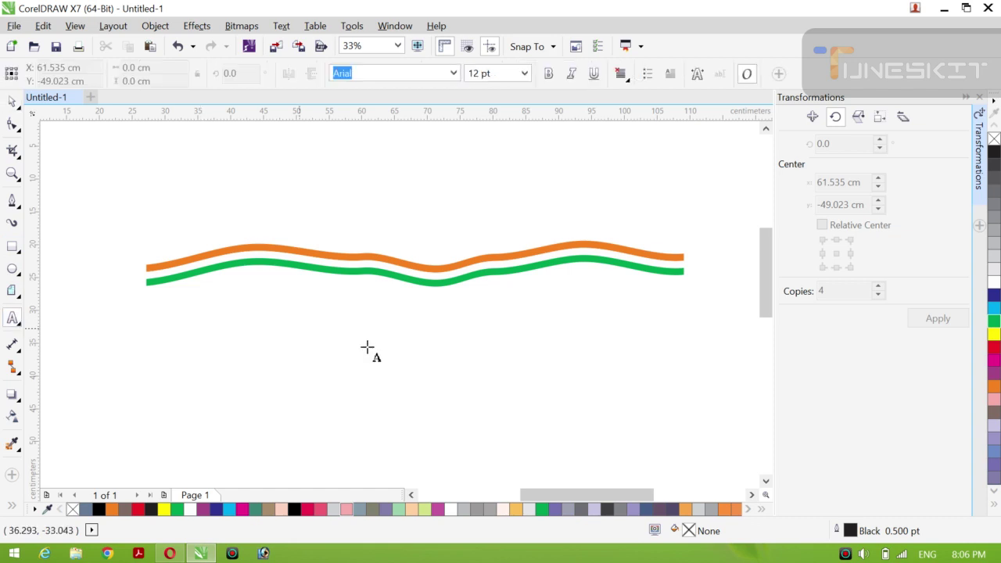
{"action": "left_click", "coordinate": [290, 184]}
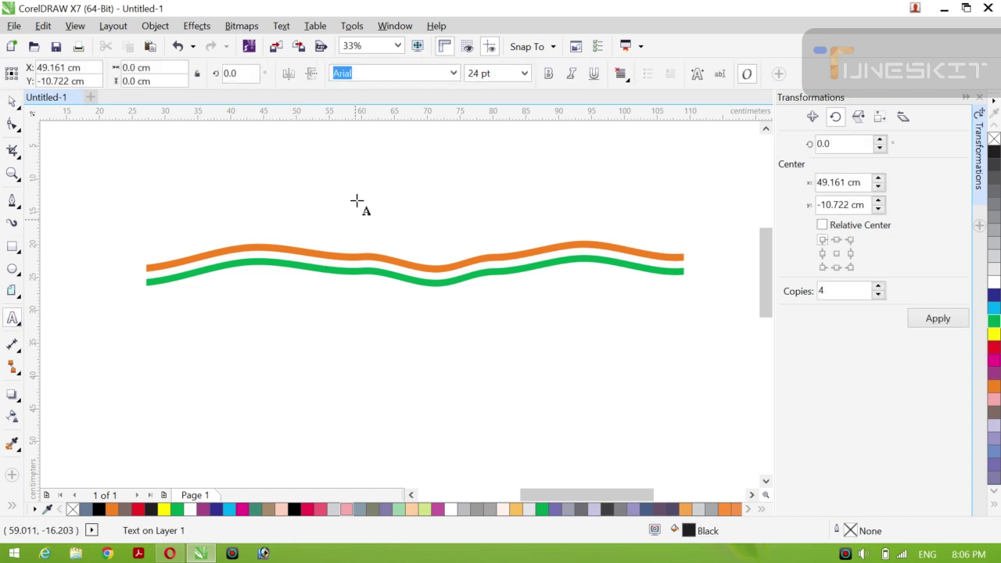
{"action": "left_click", "coordinate": [524, 74]}
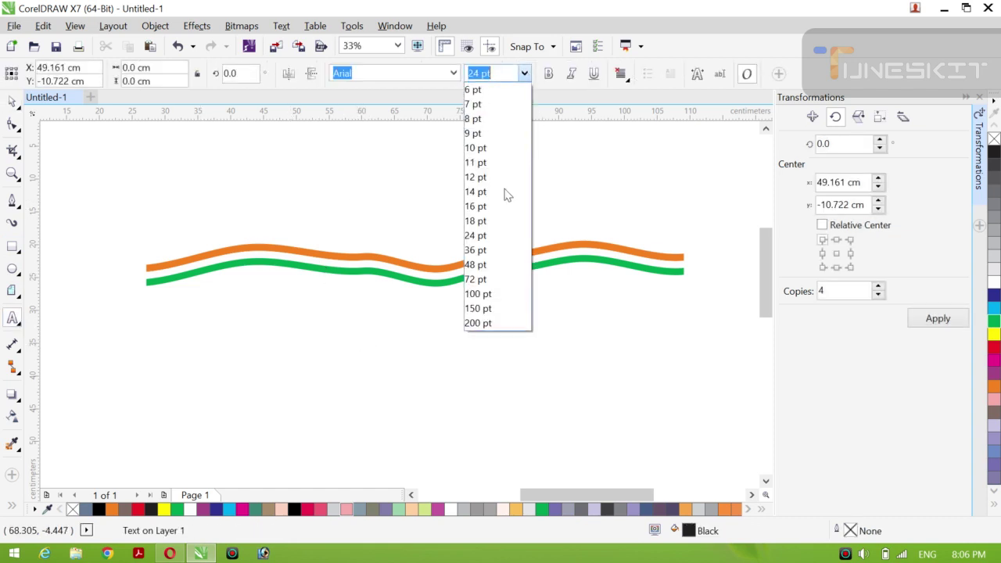
{"action": "left_click", "coordinate": [478, 323]}
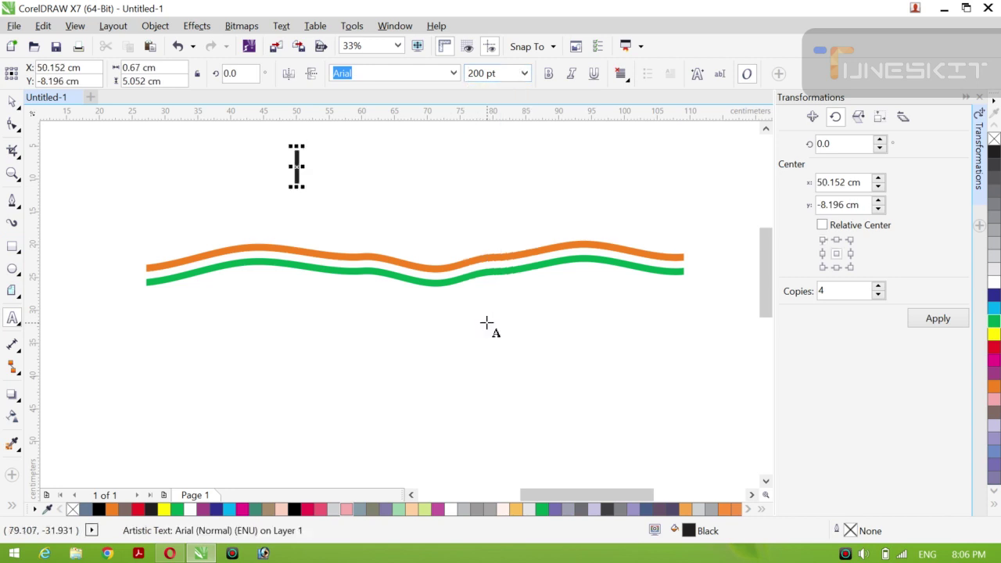
{"action": "type", "text": "N"}
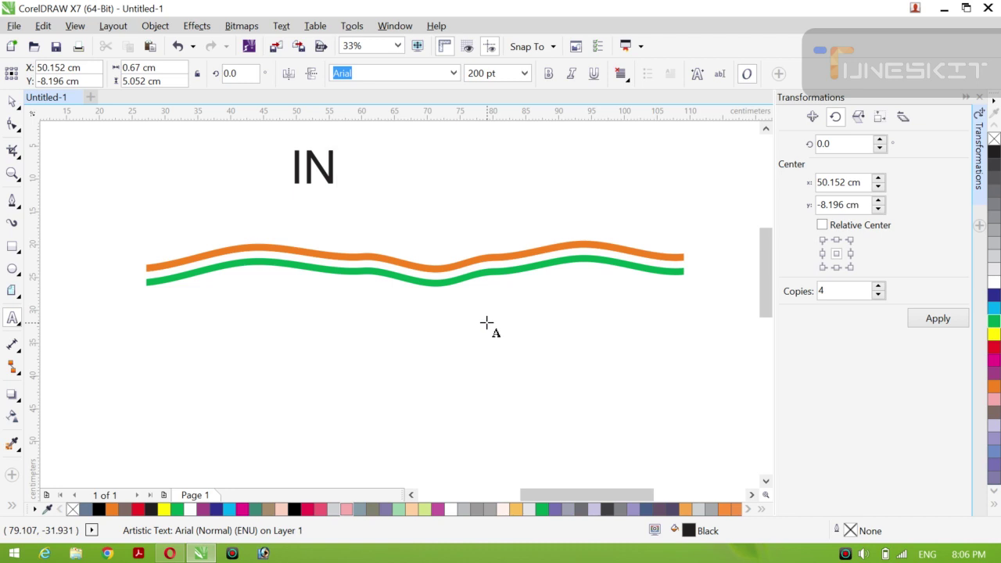
{"action": "key", "text": "BackSpace"}
{"action": "type", "text": "nd"}
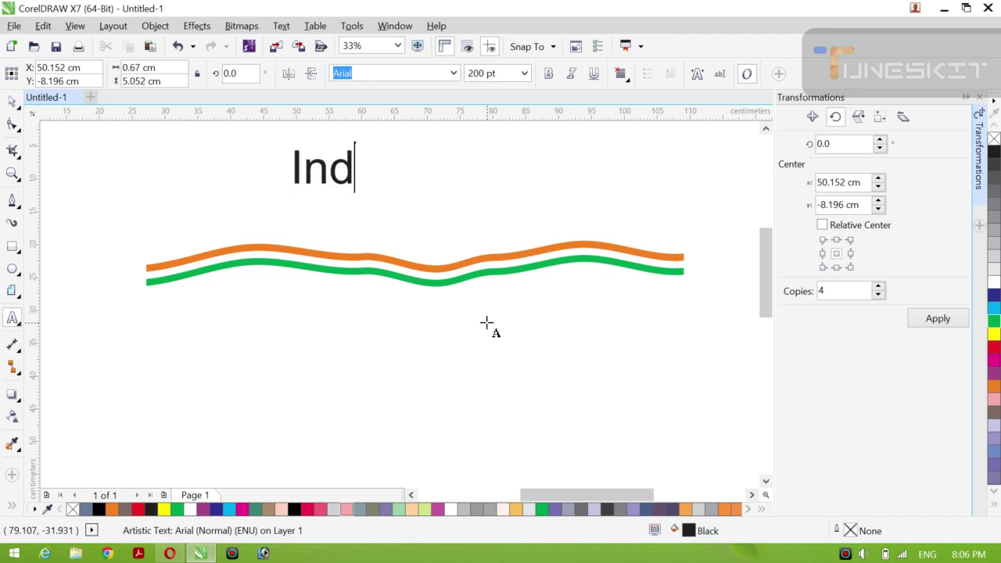
{"action": "type", "text": "ia"}
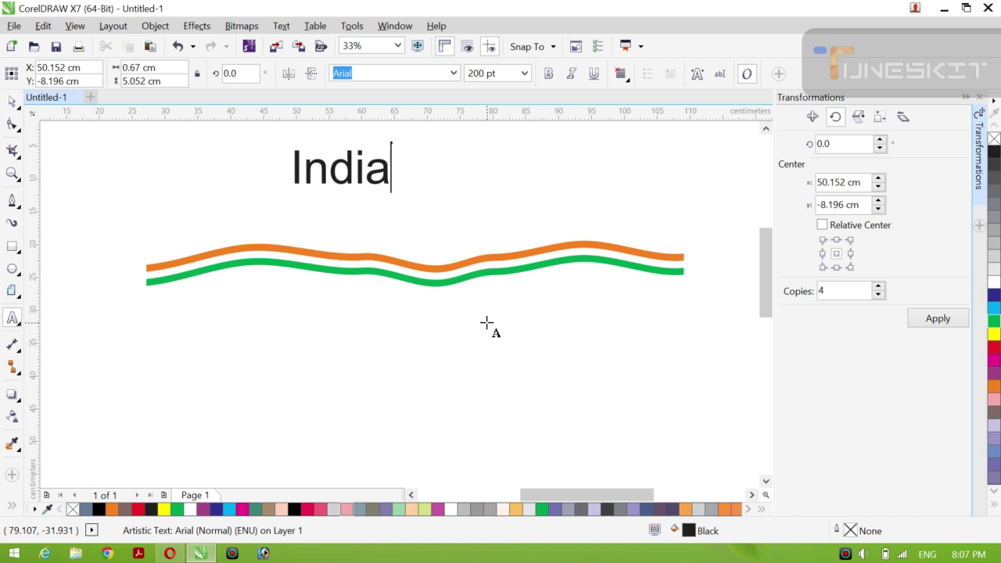
{"action": "type", "text": "an"}
{"action": "key", "text": "BackSpace"}
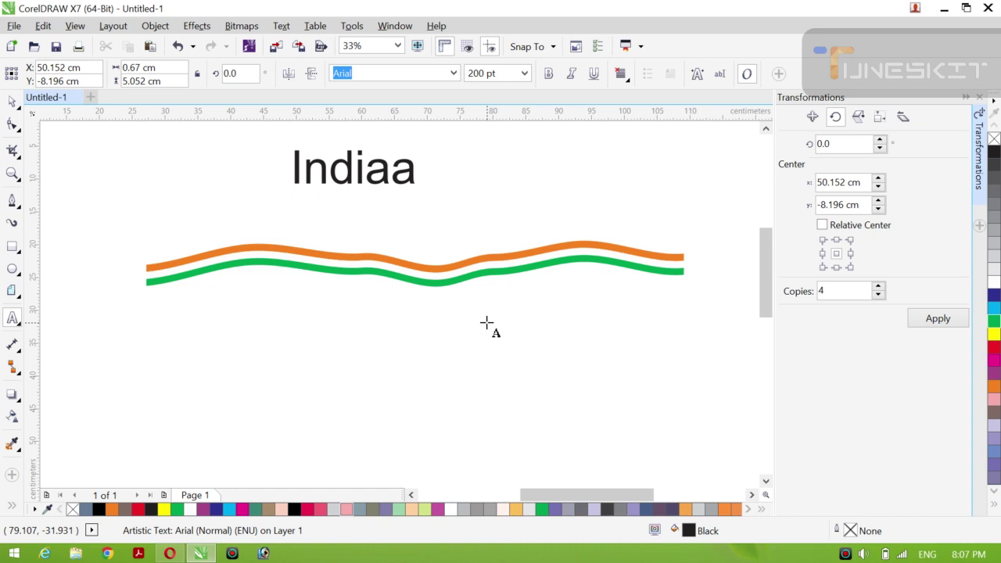
{"action": "key", "text": "BackSpace"}
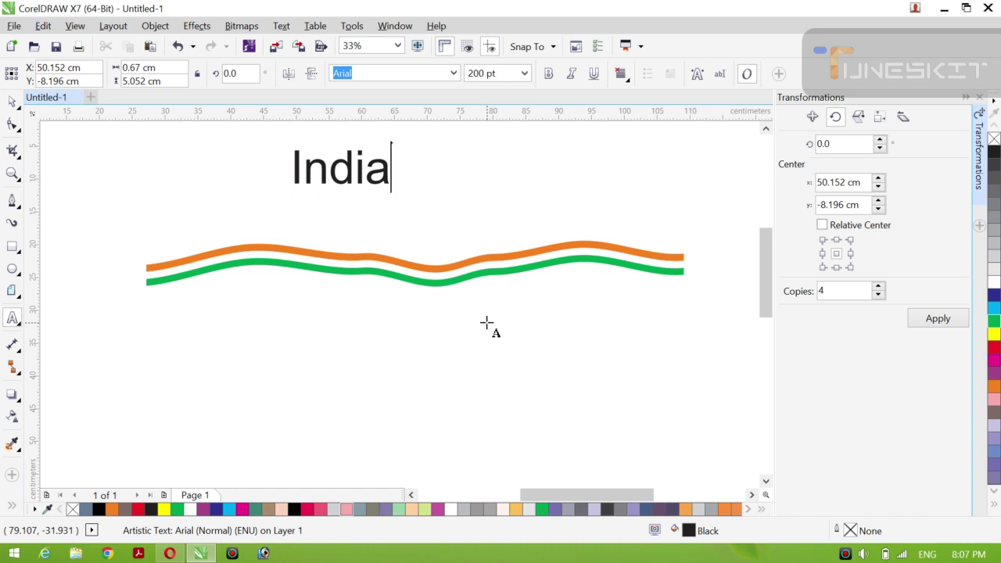
Step: Make the "India" text bold and enlarge it proportionally to about 31 cm wide, placed over the middle of the wavy bands
{"action": "left_click", "coordinate": [18, 109]}
{"action": "left_click", "coordinate": [47, 98]}
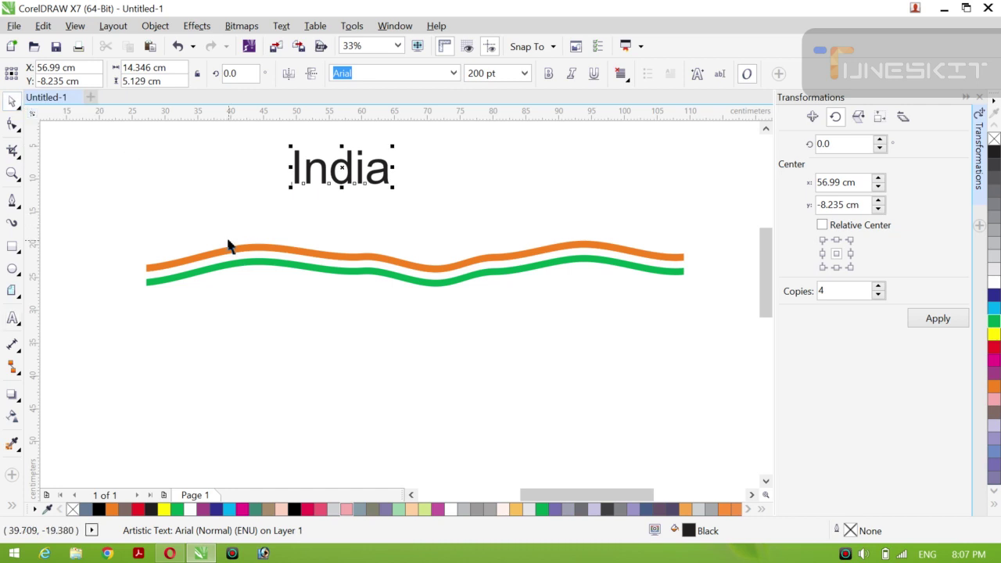
{"action": "left_click", "coordinate": [550, 73]}
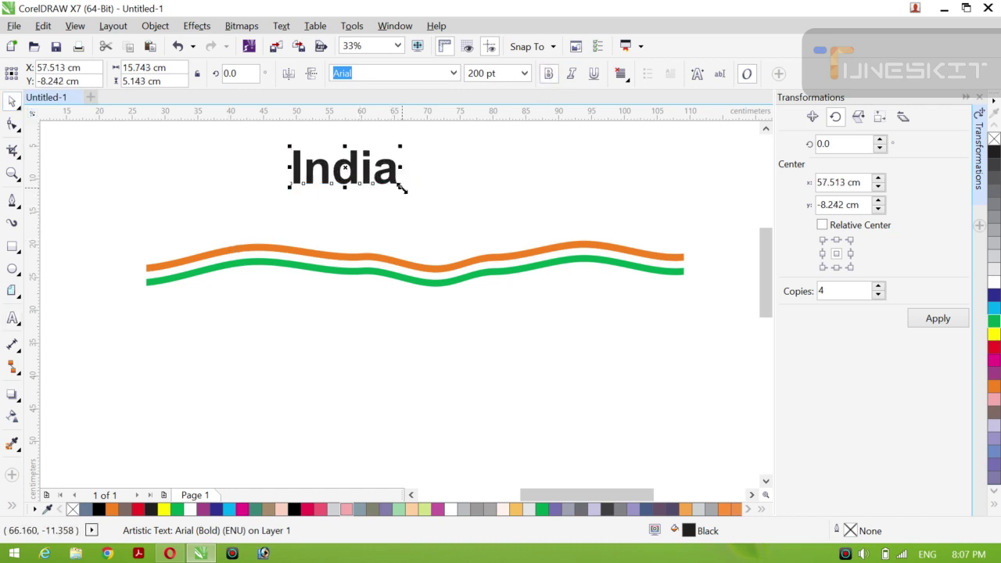
{"action": "left_click_drag", "start_coordinate": [402, 188], "coordinate": [450, 204]}
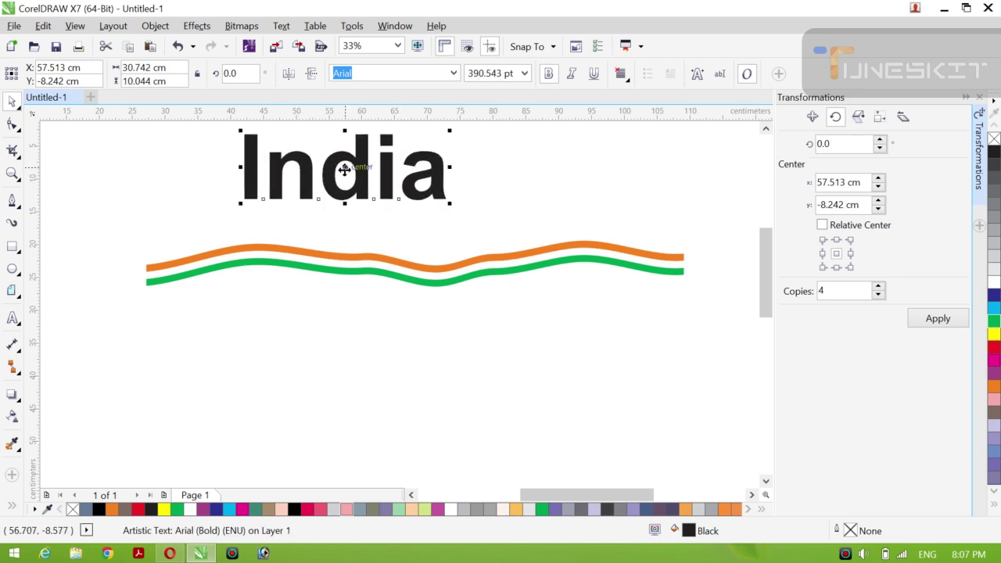
{"action": "left_click_drag", "start_coordinate": [347, 168], "coordinate": [429, 258]}
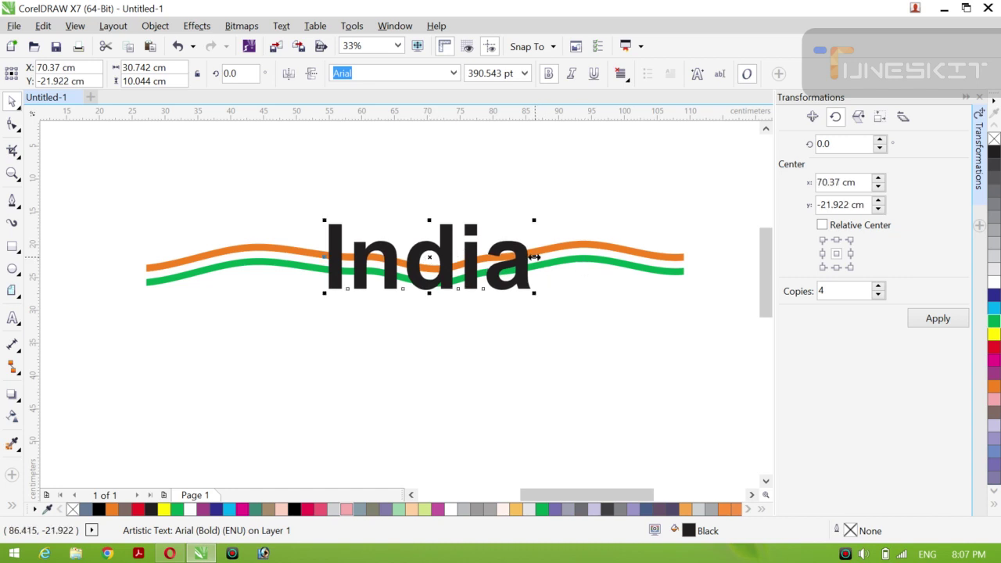
Step: Stretch the "India" text from its centre to about 53 × 17 cm and move it about 3.5 cm up
{"action": "left_click_drag", "start_coordinate": [534, 257], "coordinate": [589, 269]}
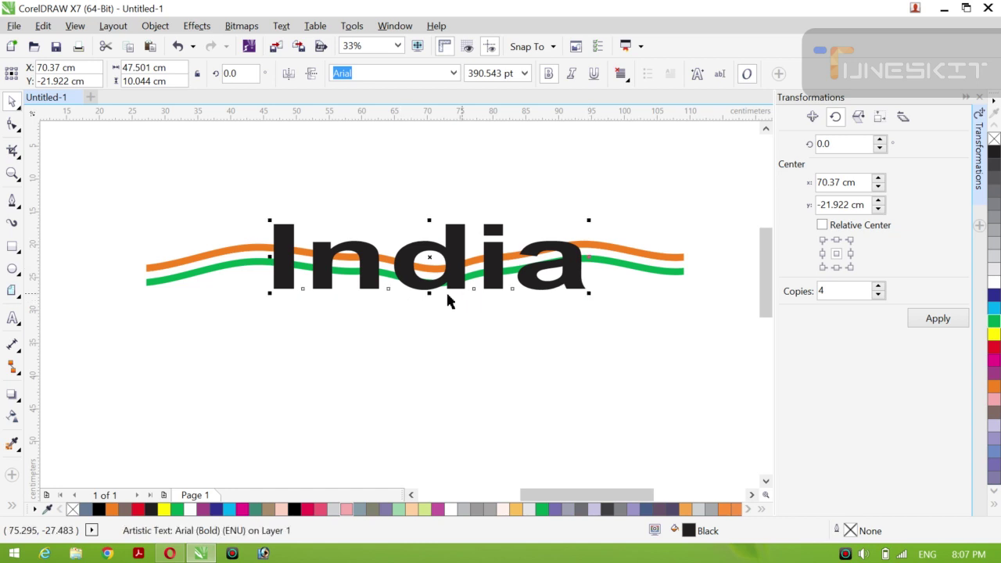
{"action": "left_click_drag", "start_coordinate": [429, 294], "coordinate": [430, 316]}
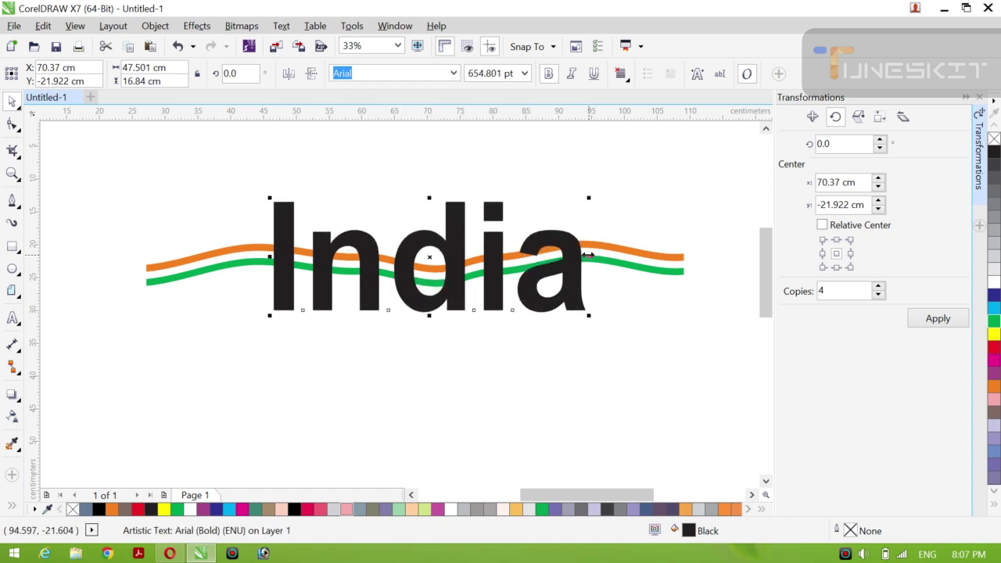
{"action": "left_click_drag", "start_coordinate": [588, 255], "coordinate": [606, 256]}
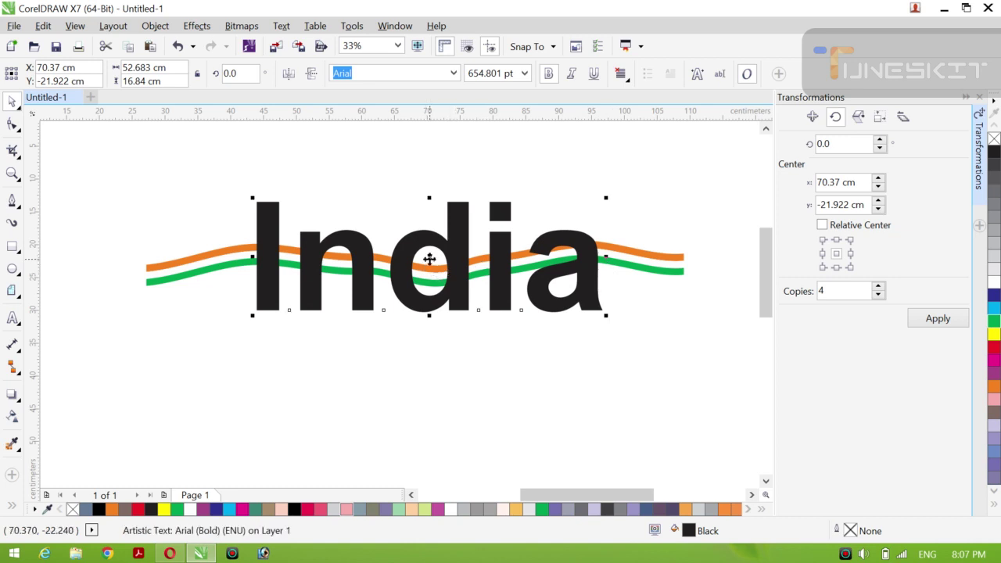
{"action": "left_click_drag", "start_coordinate": [428, 258], "coordinate": [431, 234]}
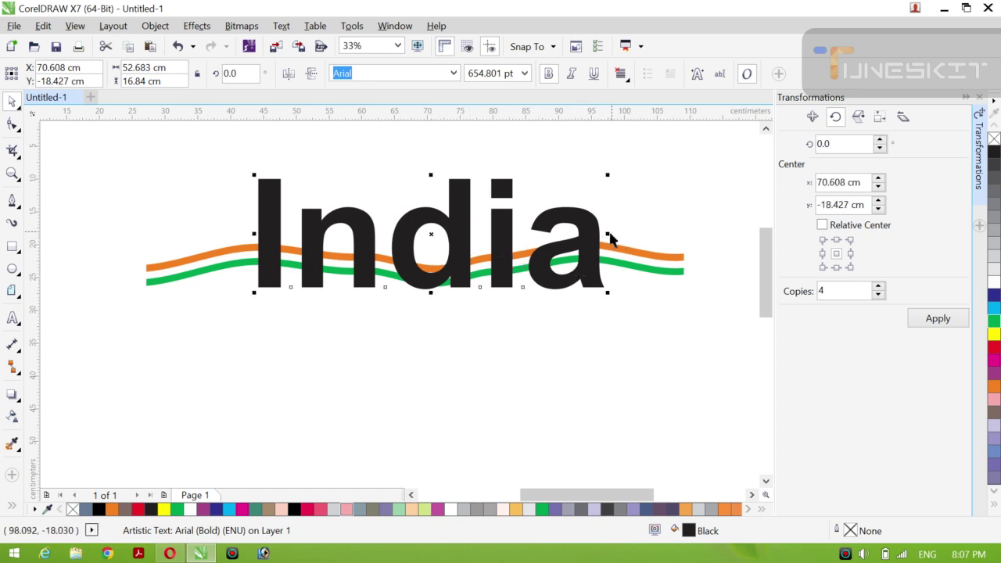
Step: Stretch the "India" text from its centre to about 70 cm wide and 26 cm high
{"action": "left_click_drag", "start_coordinate": [616, 238], "coordinate": [655, 239]}
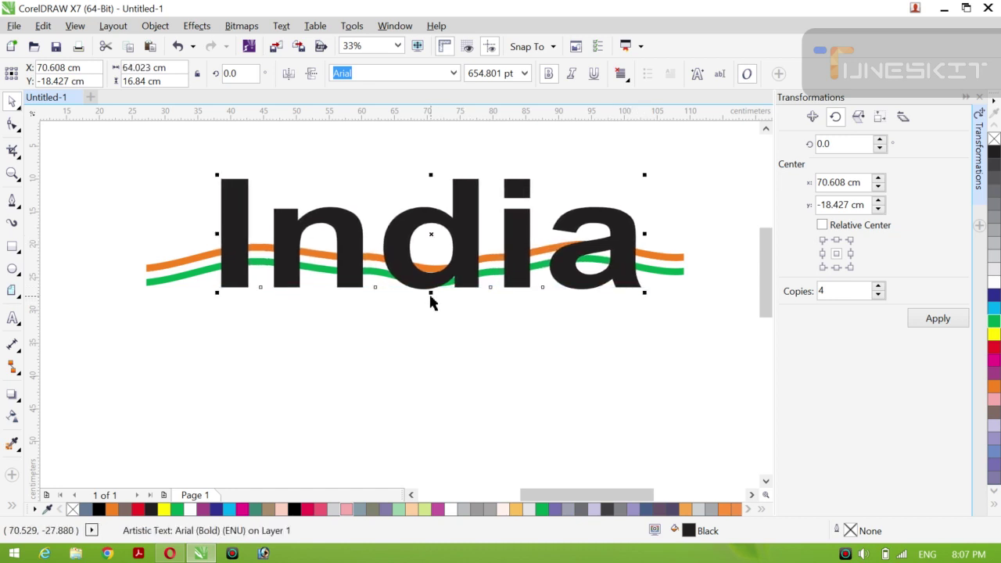
{"action": "left_click_drag", "start_coordinate": [430, 294], "coordinate": [432, 328]}
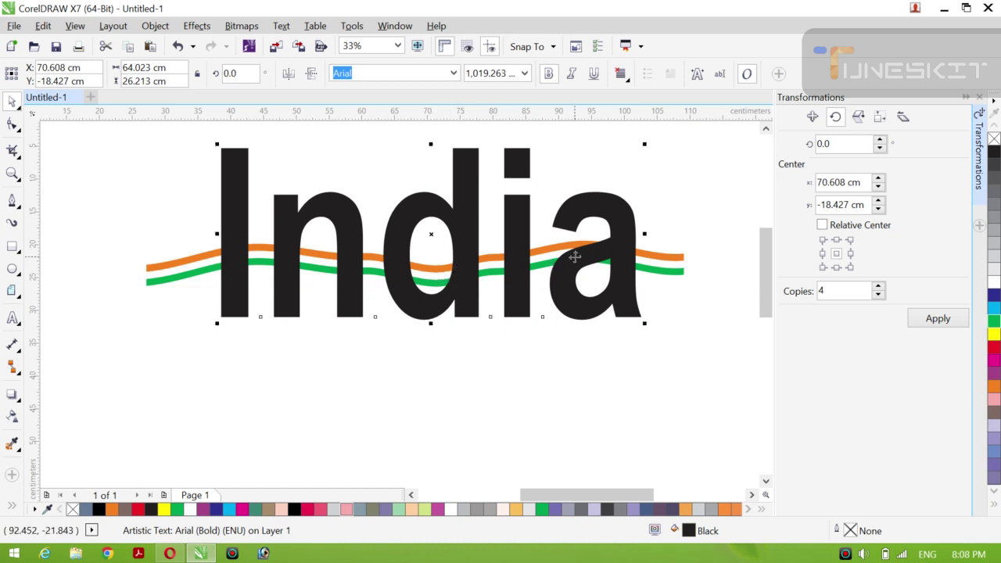
{"action": "left_click_drag", "start_coordinate": [641, 234], "coordinate": [662, 233]}
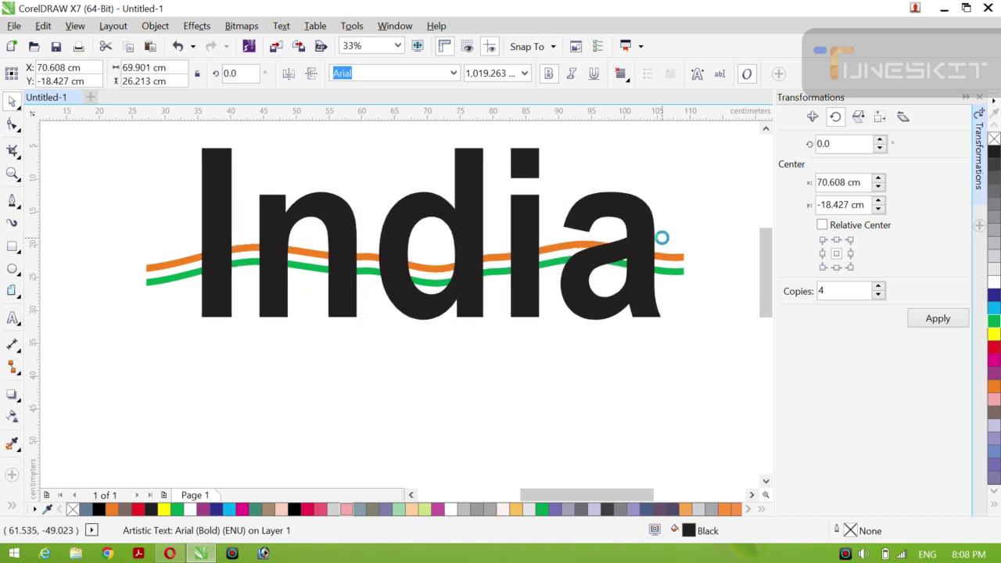
Step: Widen the flag band group from its centre to about 95 cm and move it about 3 cm down
{"action": "left_click", "coordinate": [676, 257]}
{"action": "left_click", "coordinate": [677, 257]}
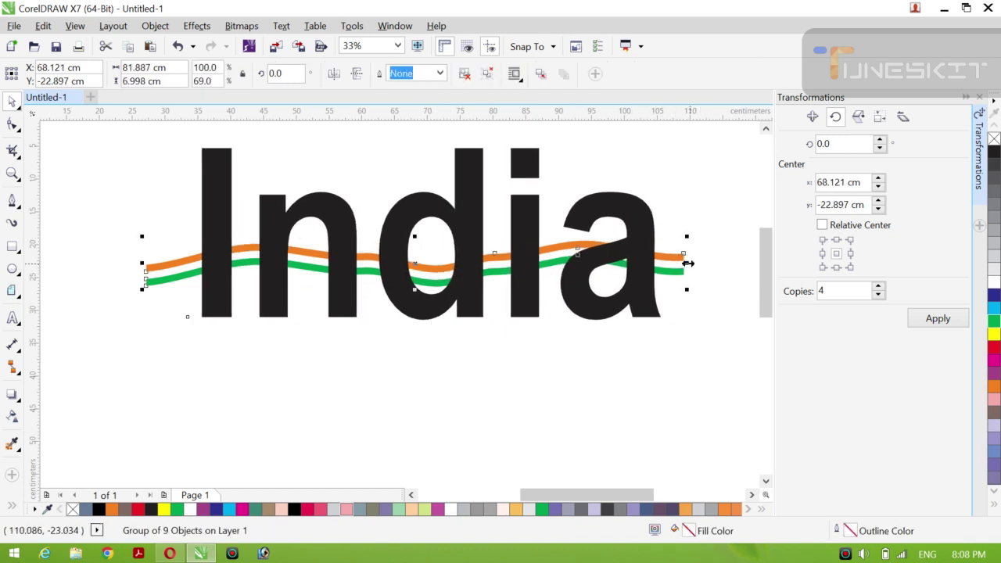
{"action": "left_click_drag", "start_coordinate": [688, 263], "coordinate": [730, 270]}
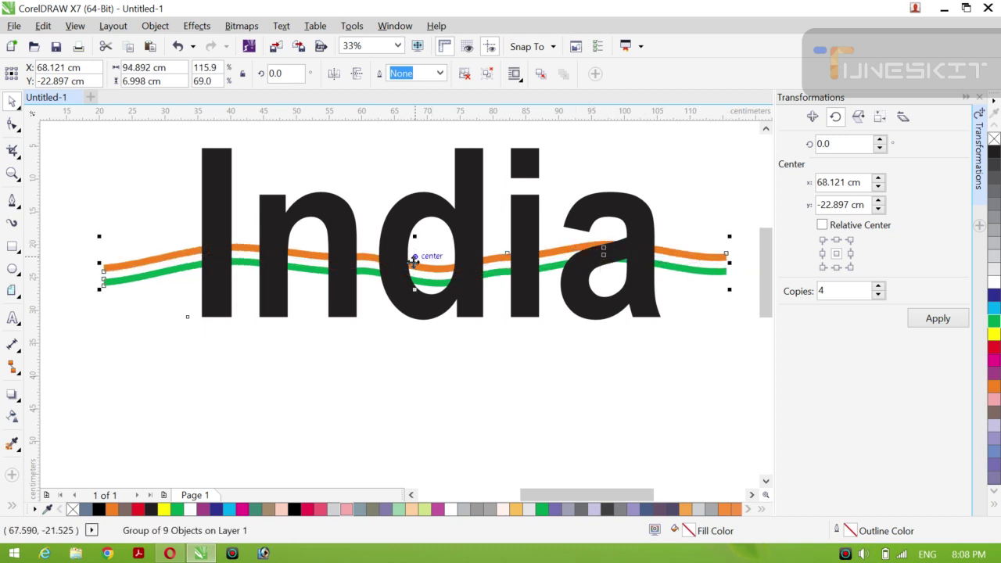
{"action": "mouse_move", "coordinate": [415, 263]}
{"action": "left_mouse_down"}
{"action": "mouse_move", "coordinate": [416, 248]}
{"action": "mouse_move", "coordinate": [420, 280]}
{"action": "left_mouse_up"}
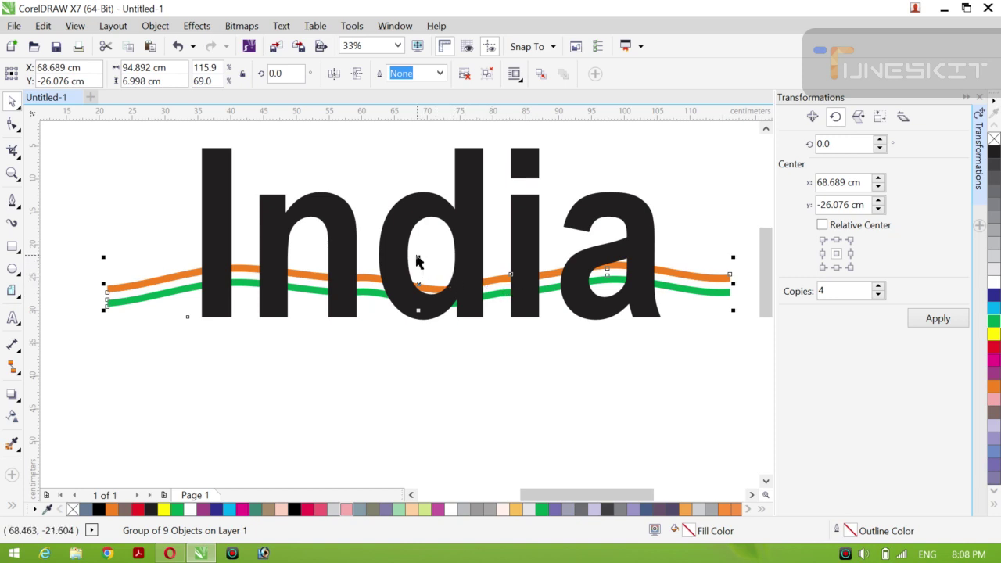
Step: Move the "India" text about 22 cm to the left and 2 cm up, and try it without bold before restoring bold
{"action": "left_click", "coordinate": [395, 240]}
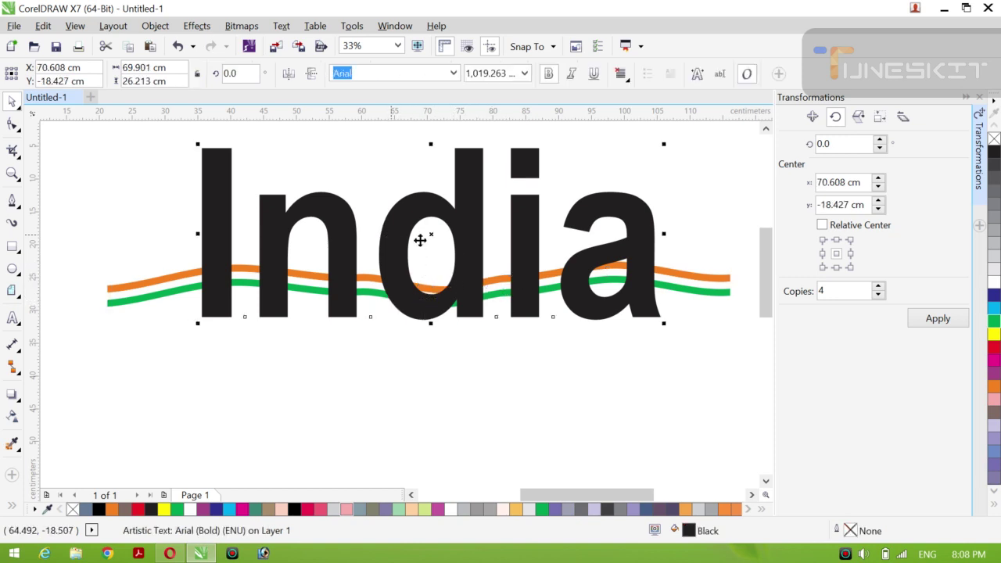
{"action": "left_click_drag", "start_coordinate": [402, 230], "coordinate": [272, 226]}
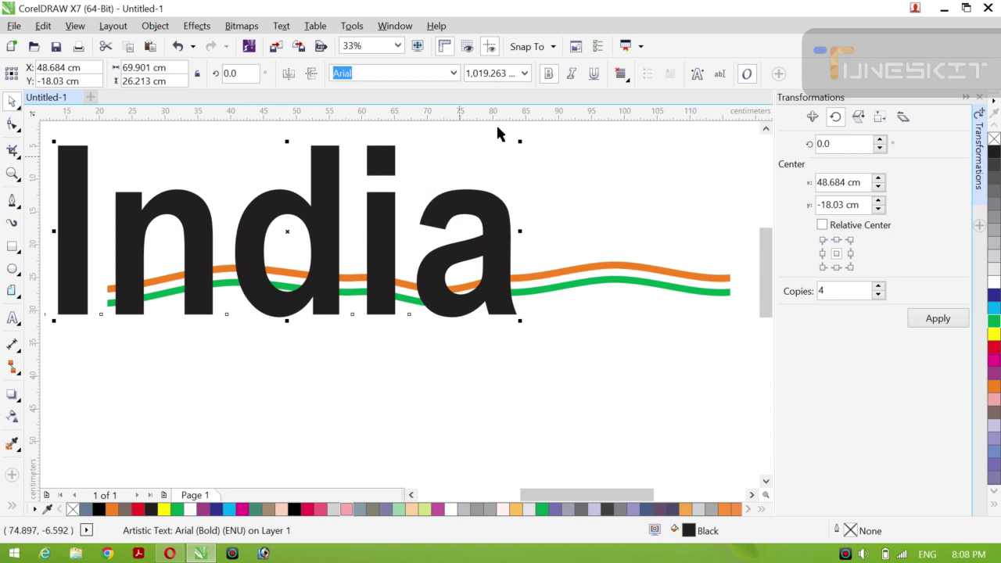
{"action": "left_click", "coordinate": [546, 75]}
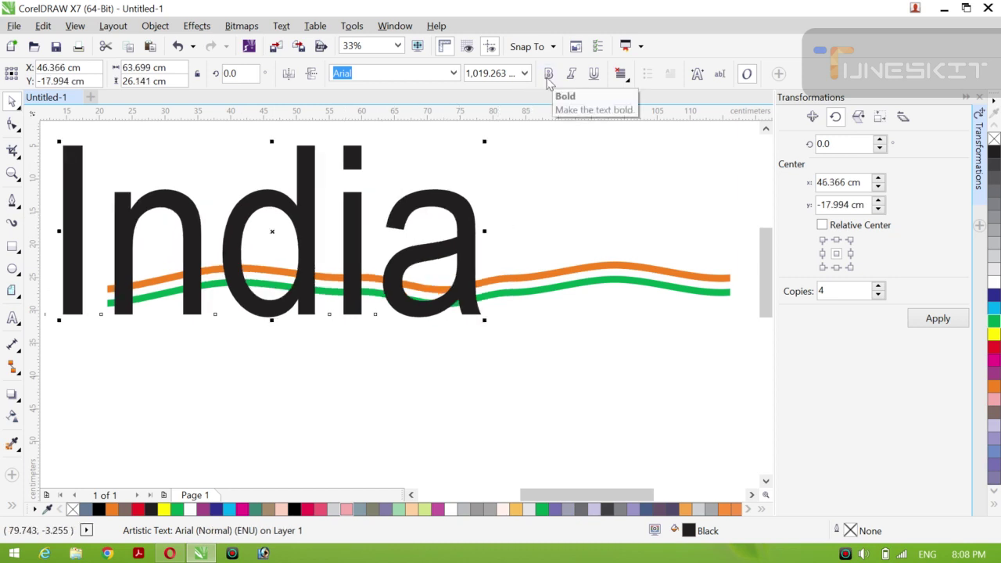
{"action": "mouse_move", "coordinate": [271, 233]}
{"action": "left_mouse_down"}
{"action": "mouse_move", "coordinate": [431, 290]}
{"action": "mouse_move", "coordinate": [521, 284]}
{"action": "mouse_move", "coordinate": [456, 227]}
{"action": "mouse_move", "coordinate": [461, 249]}
{"action": "mouse_move", "coordinate": [257, 268]}
{"action": "mouse_move", "coordinate": [264, 276]}
{"action": "mouse_move", "coordinate": [306, 188]}
{"action": "mouse_move", "coordinate": [280, 220]}
{"action": "left_mouse_up"}
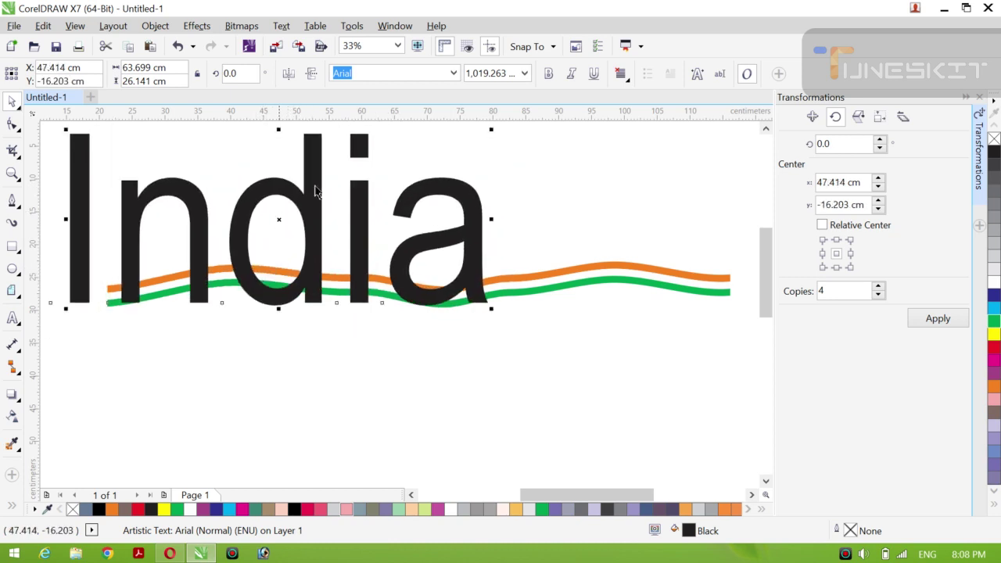
{"action": "left_click", "coordinate": [549, 73]}
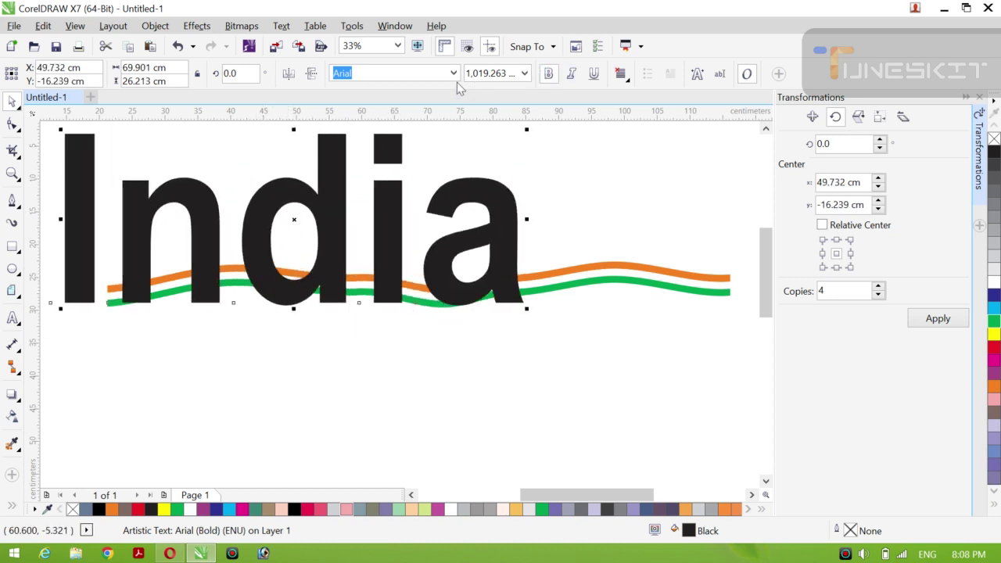
Step: Try the fonts Baskerville Old Face and Batang on the "India" text
{"action": "left_click", "coordinate": [453, 73]}
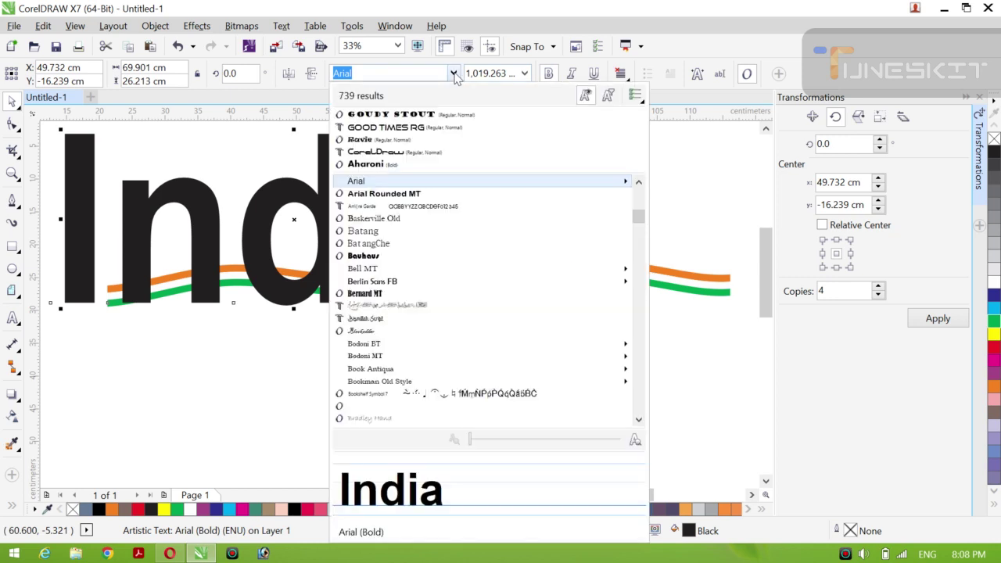
{"action": "left_click", "coordinate": [423, 224]}
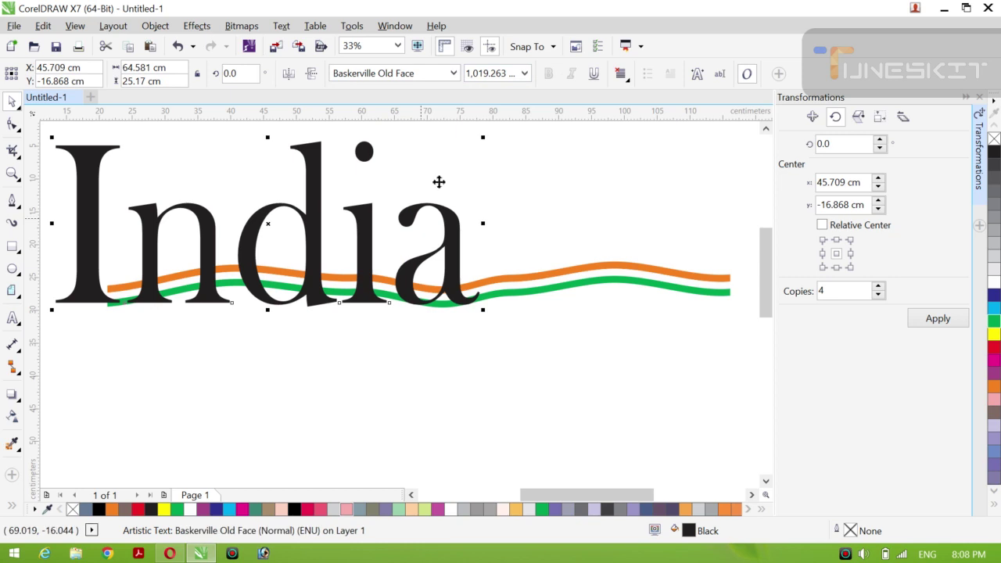
{"action": "left_click", "coordinate": [525, 72]}
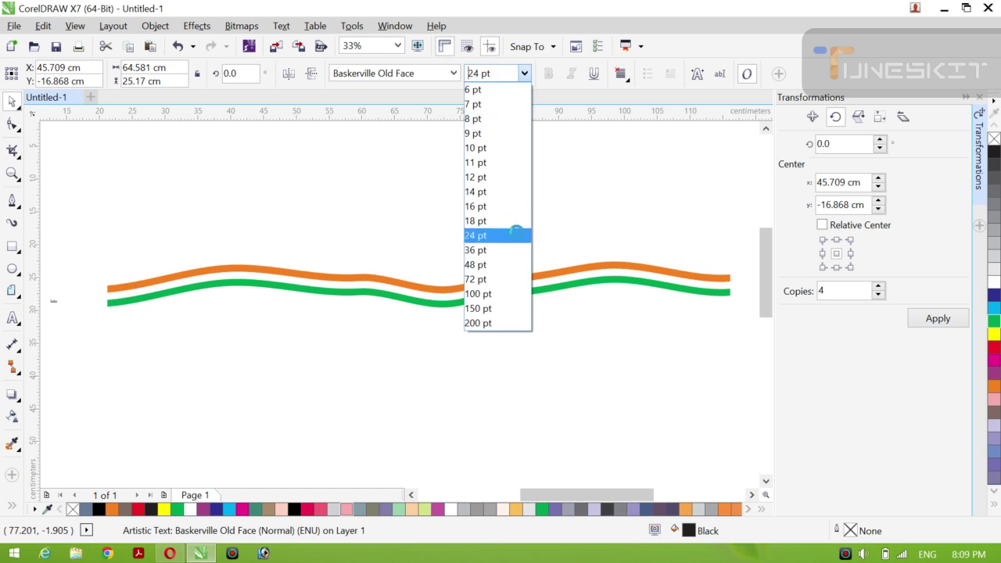
{"action": "left_click", "coordinate": [658, 240]}
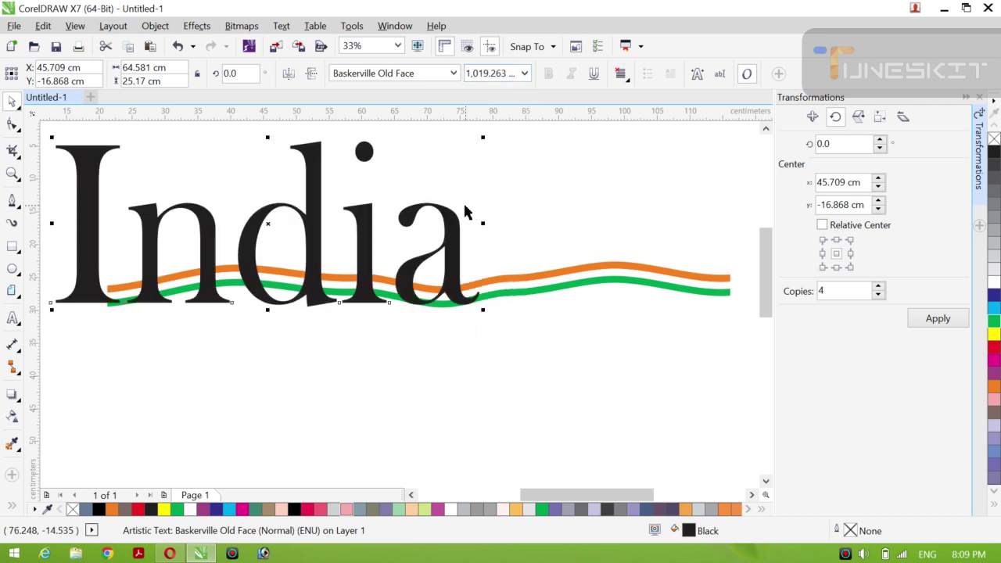
{"action": "left_click", "coordinate": [453, 72]}
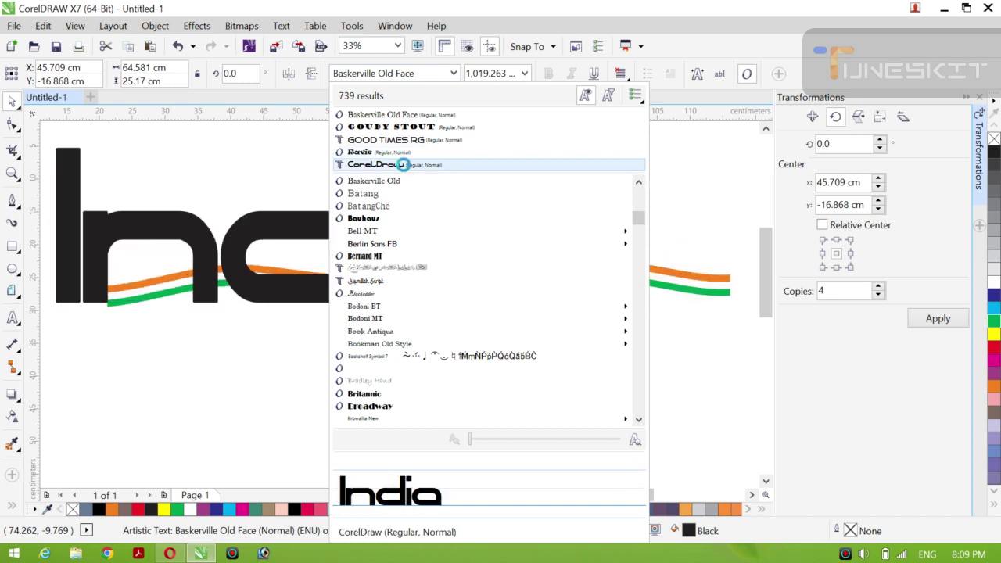
{"action": "left_click", "coordinate": [396, 192]}
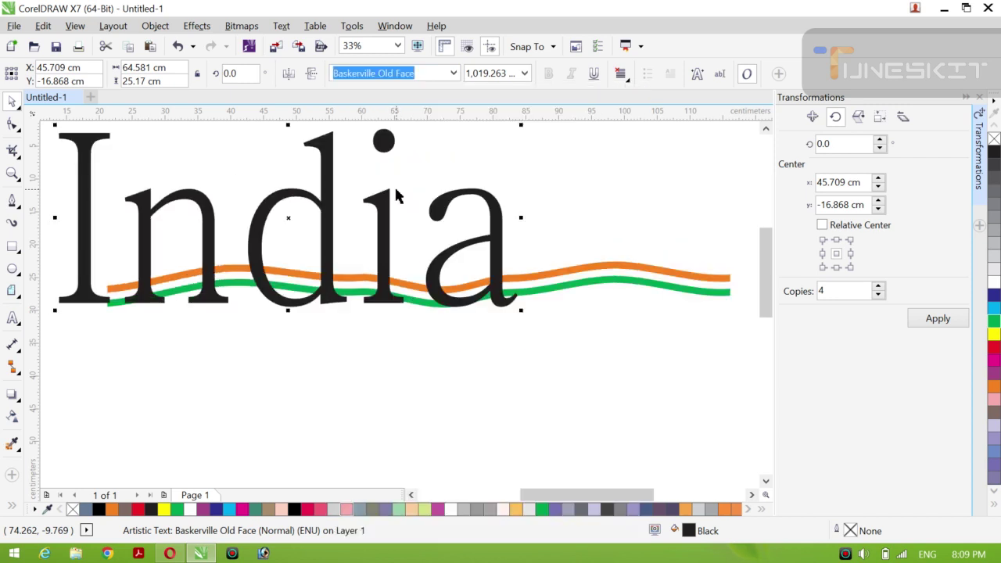
Step: Set the "India" text in Berlin Sans FB and move it back over the middle of the flag bands
{"action": "left_click", "coordinate": [454, 74]}
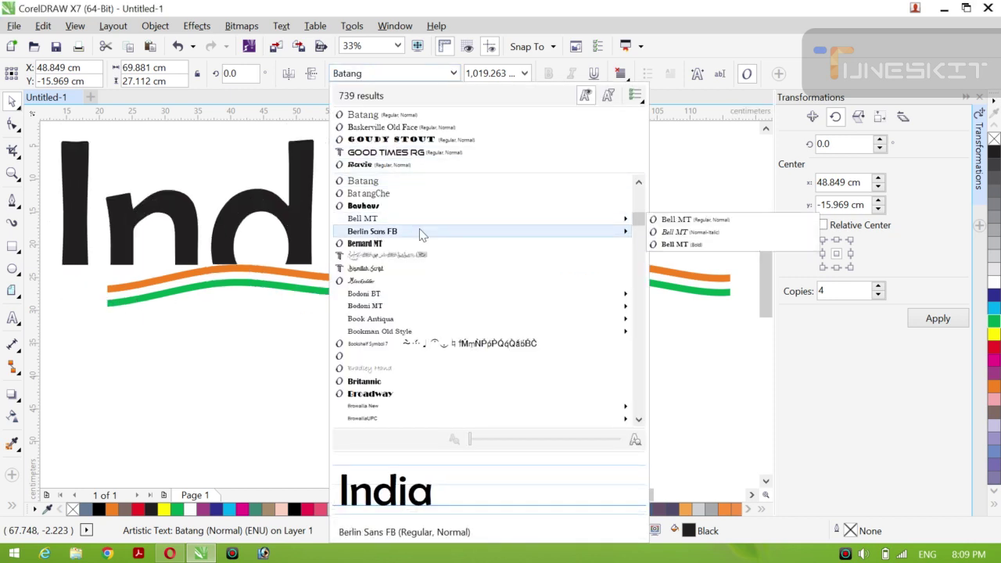
{"action": "left_click", "coordinate": [420, 233]}
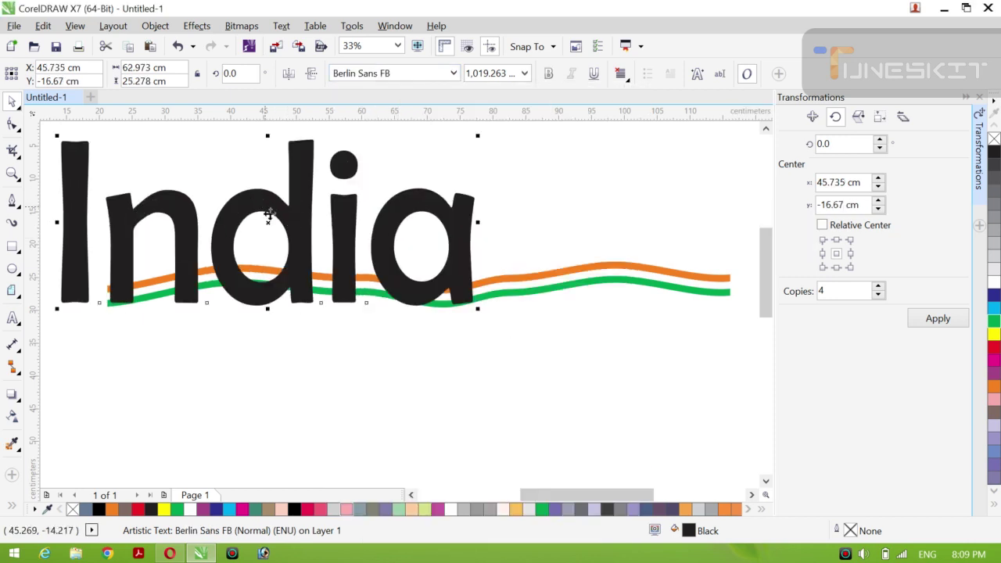
{"action": "left_click_drag", "start_coordinate": [270, 222], "coordinate": [449, 262]}
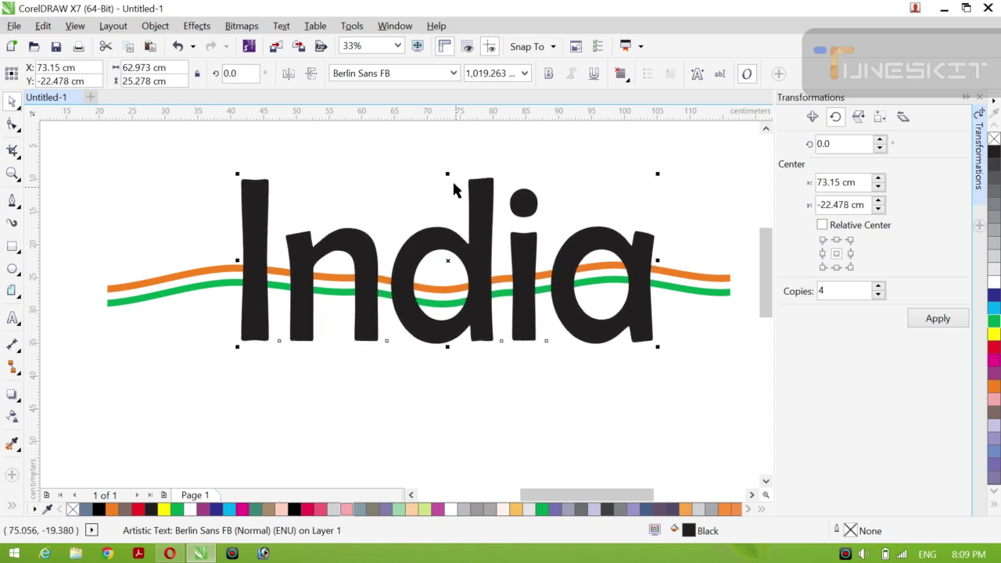
Step: Stretch the "India" text to about 74 × 26 cm, move it about 0.7 cm up, and reselect it
{"action": "left_click_drag", "start_coordinate": [447, 173], "coordinate": [447, 166]}
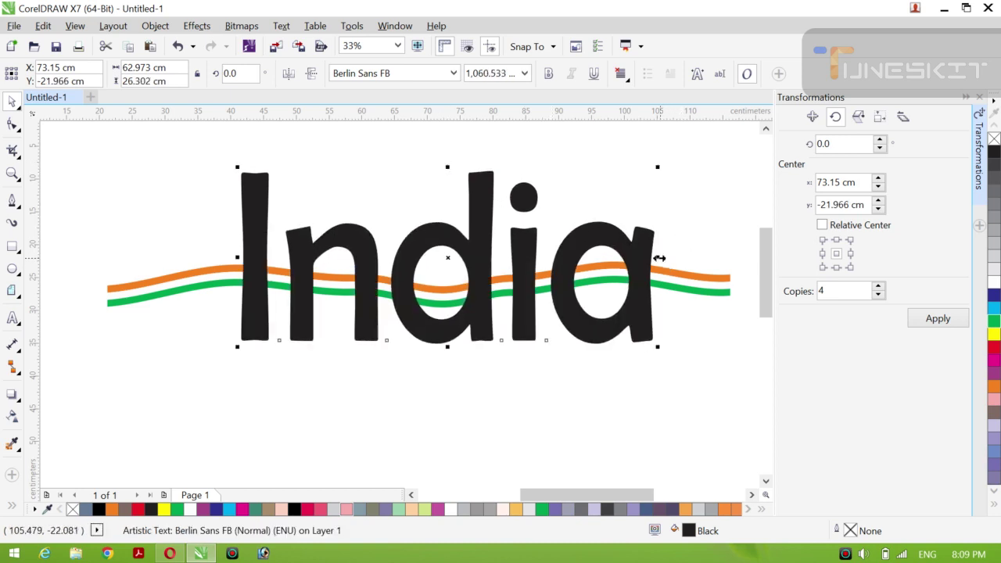
{"action": "left_click_drag", "start_coordinate": [659, 258], "coordinate": [701, 265]}
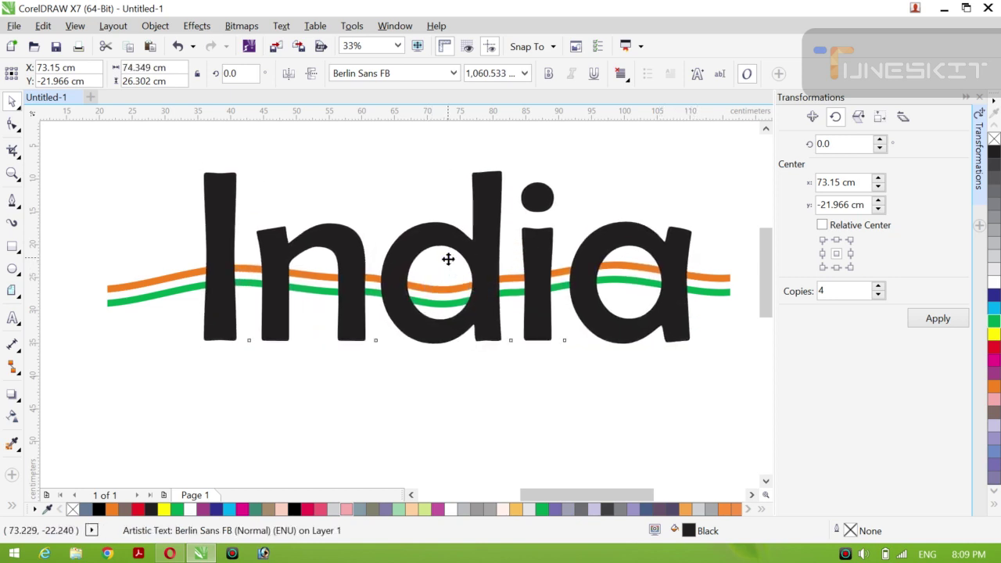
{"action": "left_click_drag", "start_coordinate": [448, 259], "coordinate": [445, 252]}
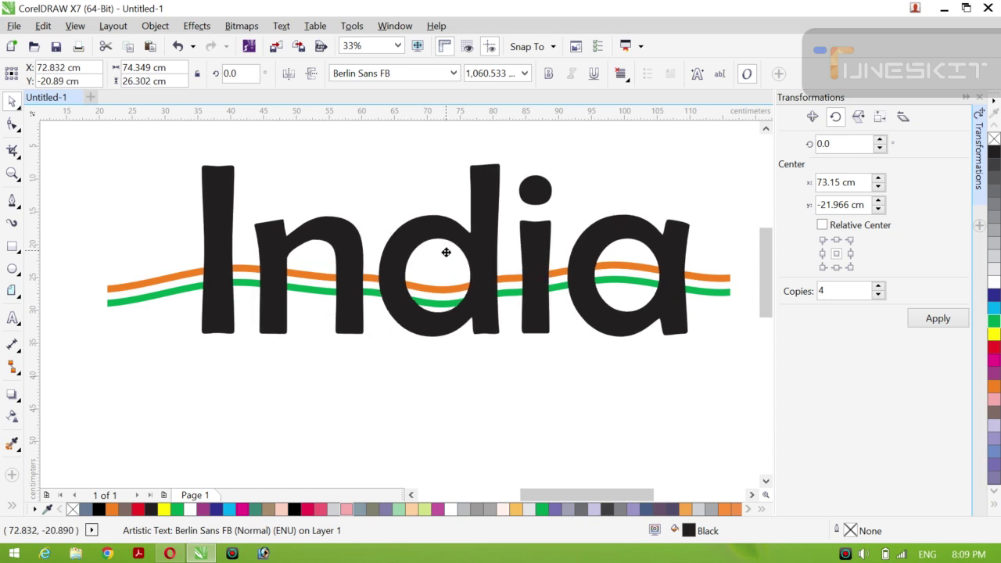
{"action": "left_click", "coordinate": [593, 191]}
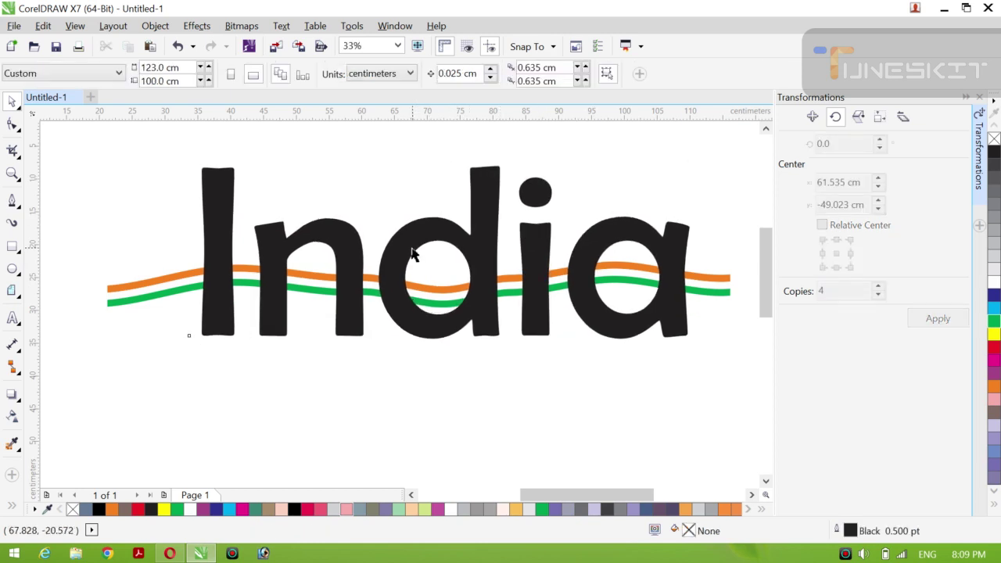
{"action": "left_click", "coordinate": [435, 330]}
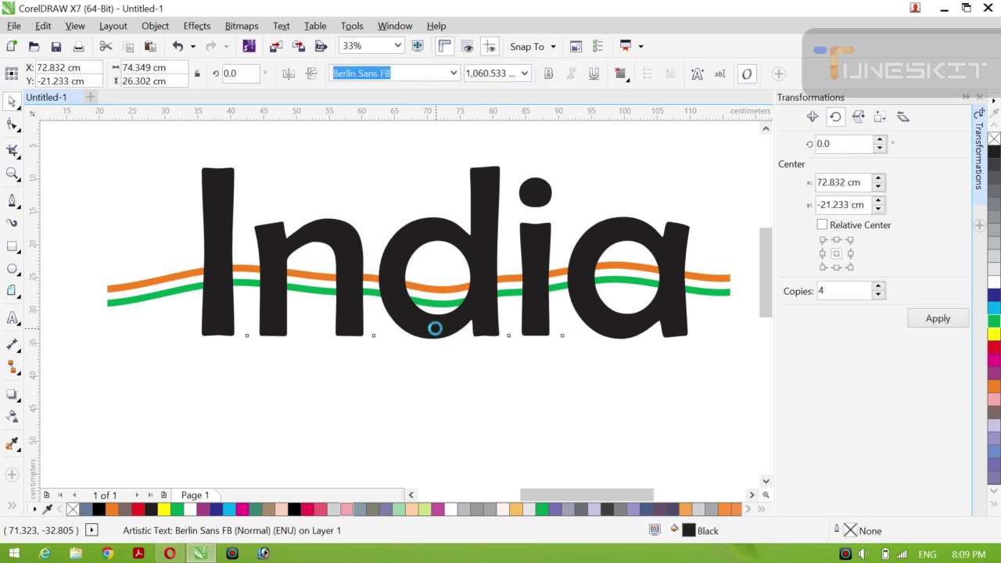
Step: Move the "India" text about 0.4 cm down and bring the flag band group to the front of the letters
{"action": "left_click_drag", "start_coordinate": [435, 329], "coordinate": [436, 329]}
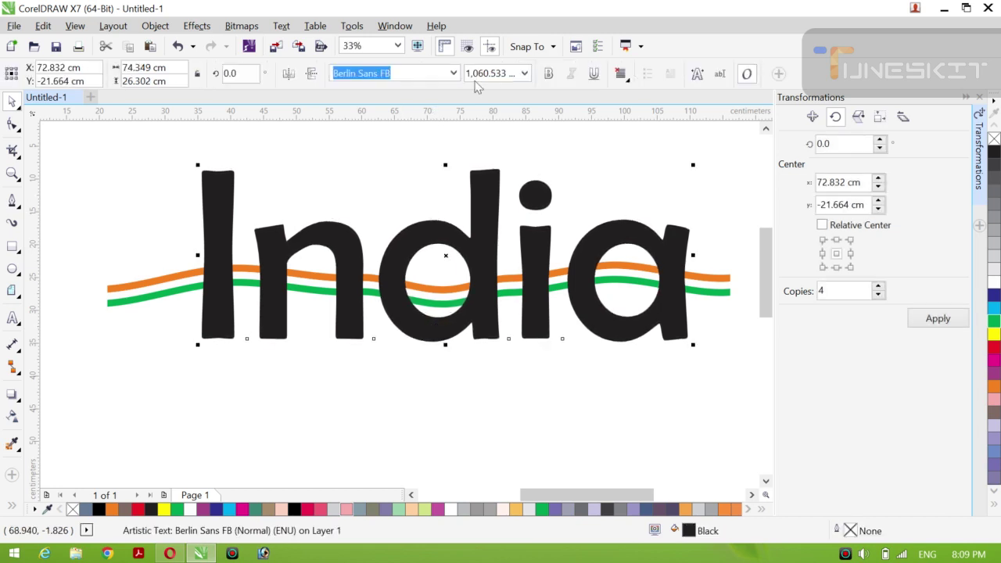
{"action": "left_click", "coordinate": [400, 146]}
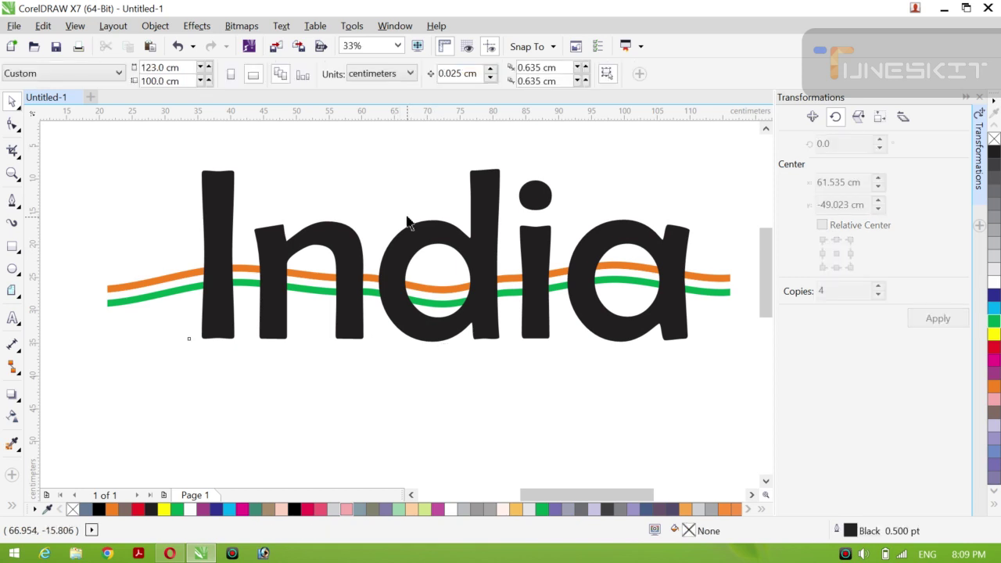
{"action": "left_click", "coordinate": [372, 288]}
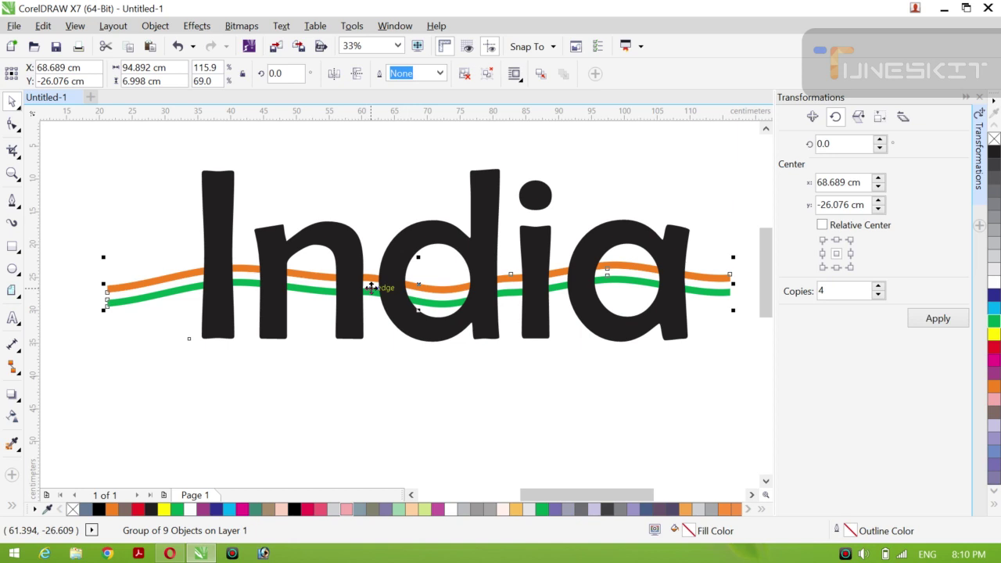
{"action": "key", "text": "shift+Page_Up"}
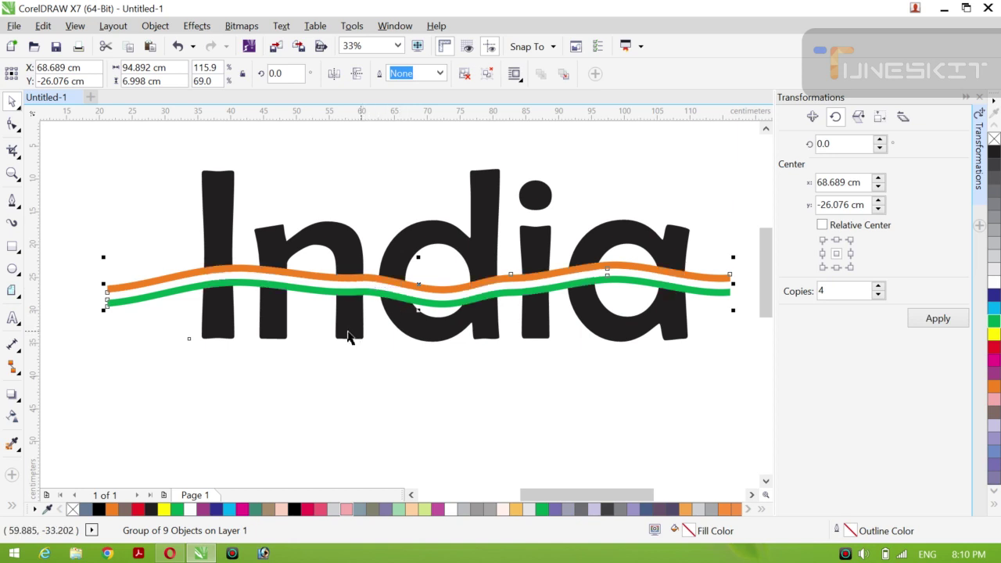
Step: Smart-fill every letter part below the bands, and the part of the "I" above them, with purple C60 M60 Y0 K0
{"action": "left_click", "coordinate": [13, 507]}
{"action": "left_click", "coordinate": [39, 501]}
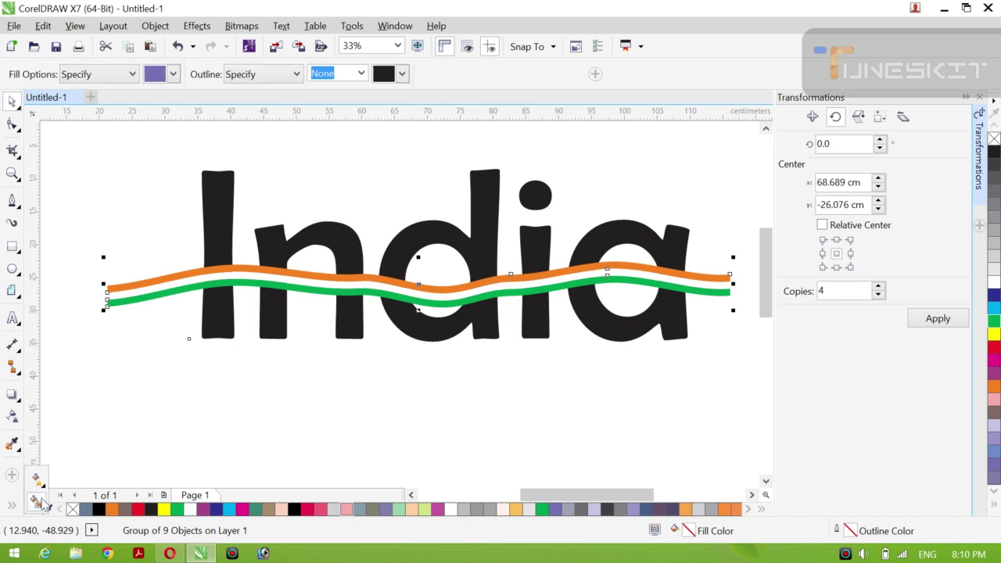
{"action": "left_click", "coordinate": [273, 321]}
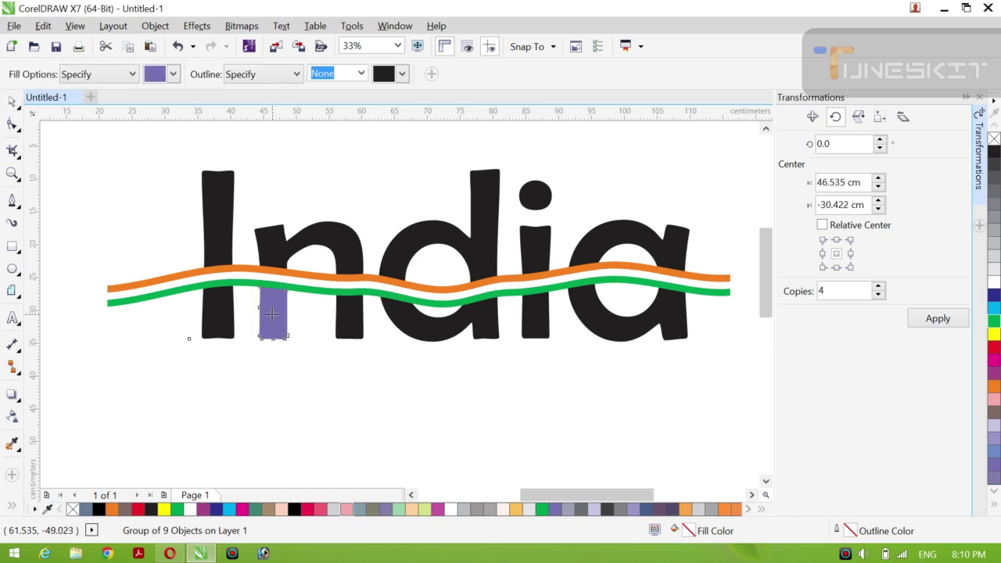
{"action": "left_click", "coordinate": [348, 312]}
{"action": "left_click", "coordinate": [417, 318]}
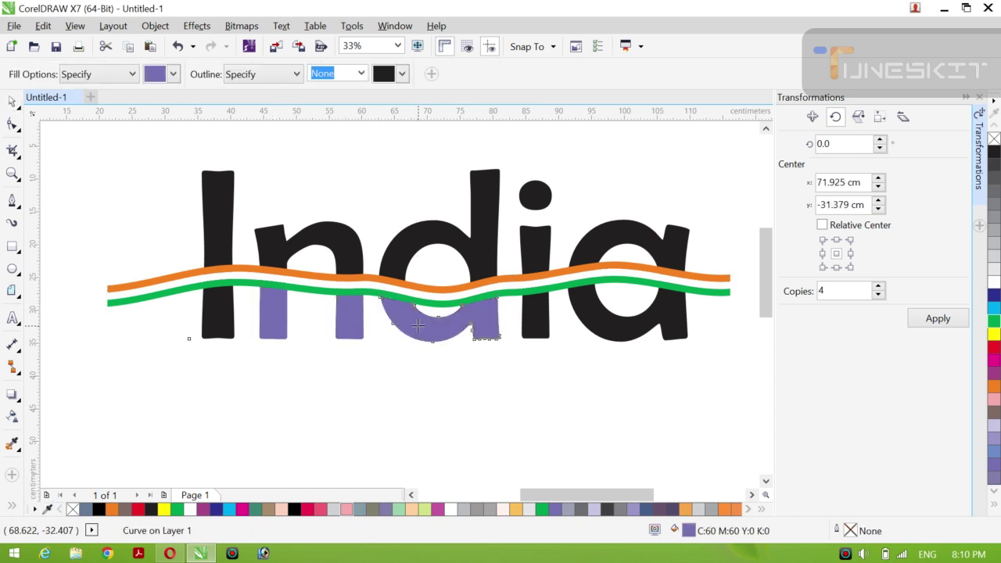
{"action": "left_click", "coordinate": [532, 318]}
{"action": "left_click", "coordinate": [597, 324]}
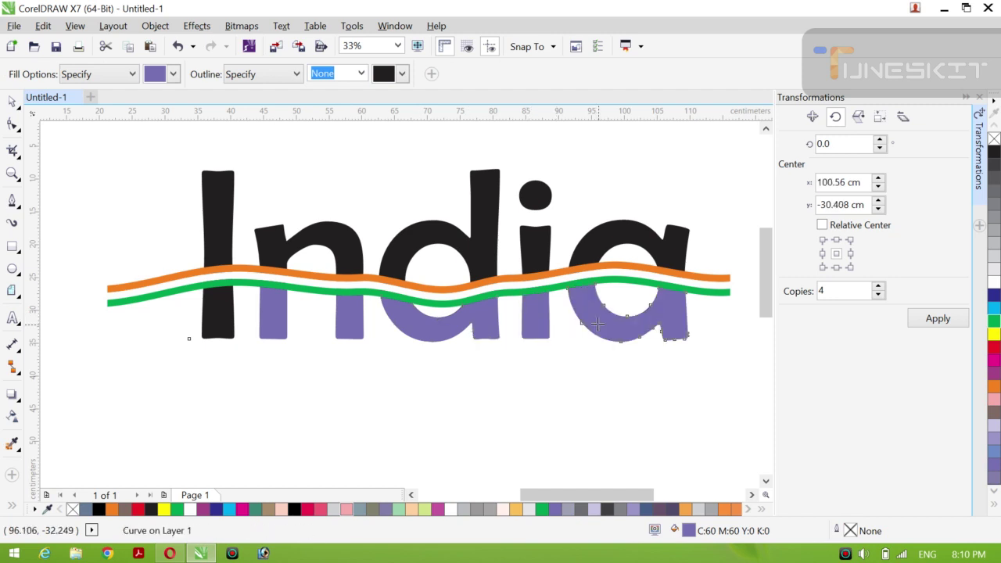
{"action": "left_click", "coordinate": [217, 334]}
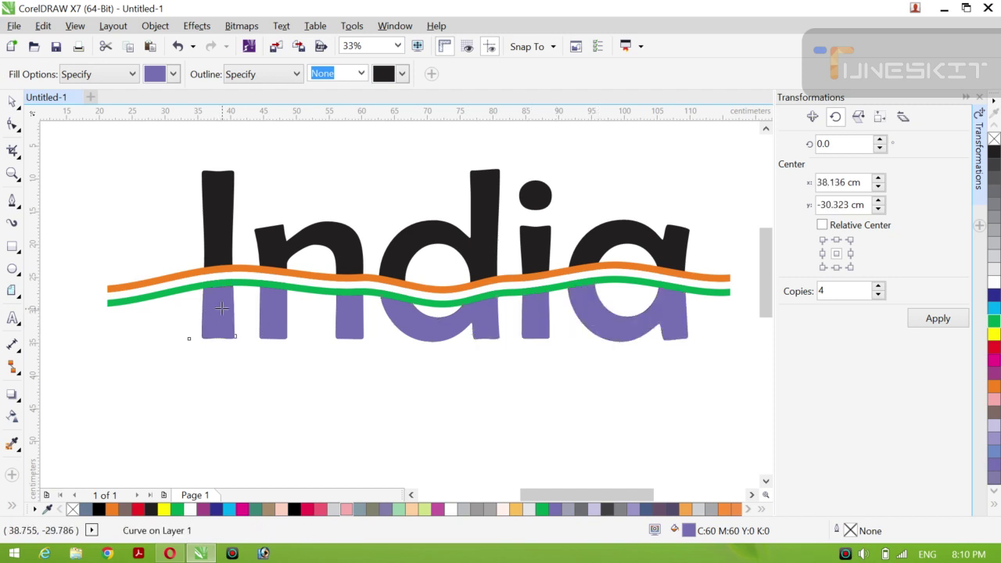
{"action": "left_click", "coordinate": [216, 227]}
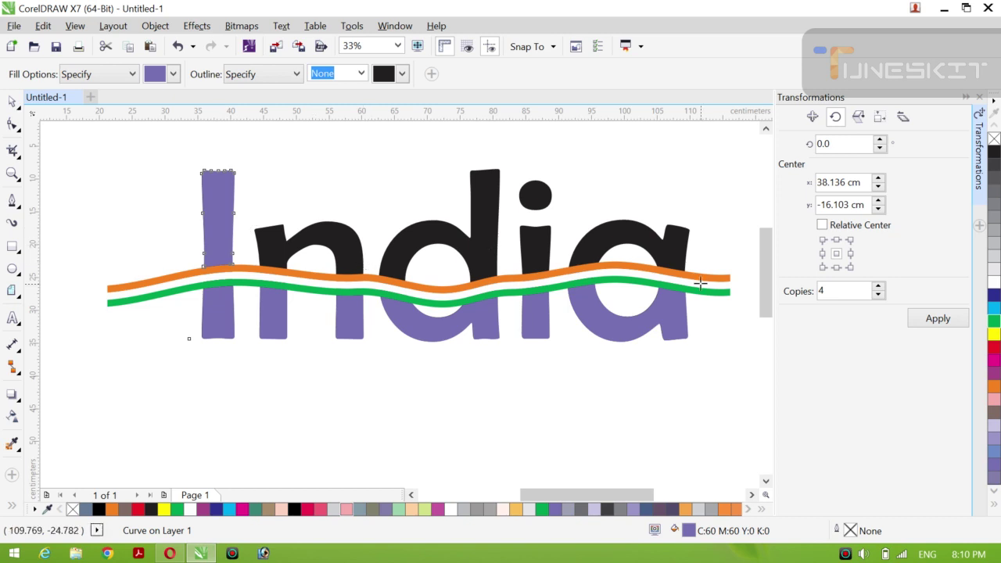
Step: Smart-fill all letter parts above the bands, including the dot of the "i", with pale green C20 M0 Y20 K0
{"action": "left_click", "coordinate": [173, 75]}
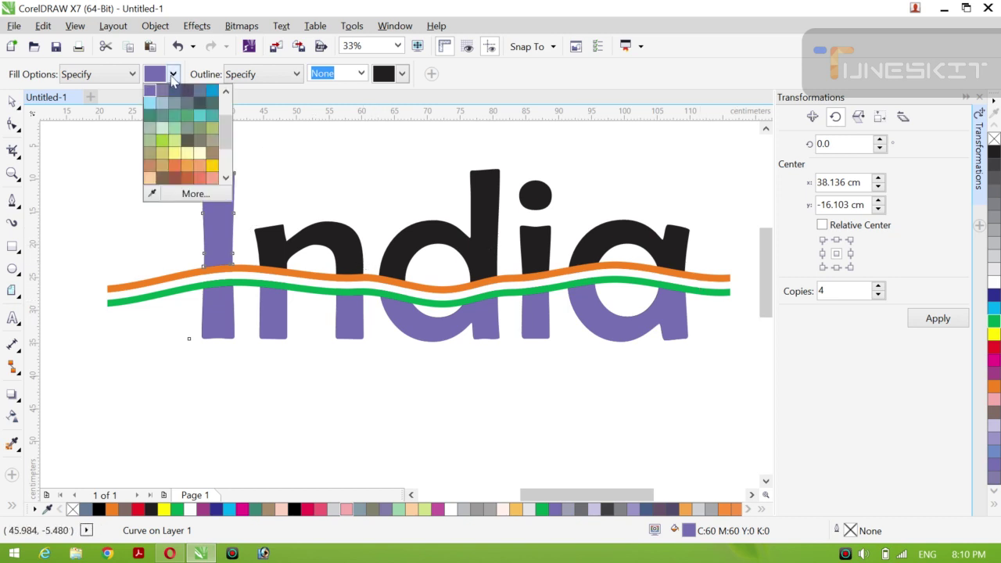
{"action": "left_click", "coordinate": [165, 131]}
{"action": "left_click", "coordinate": [217, 191]}
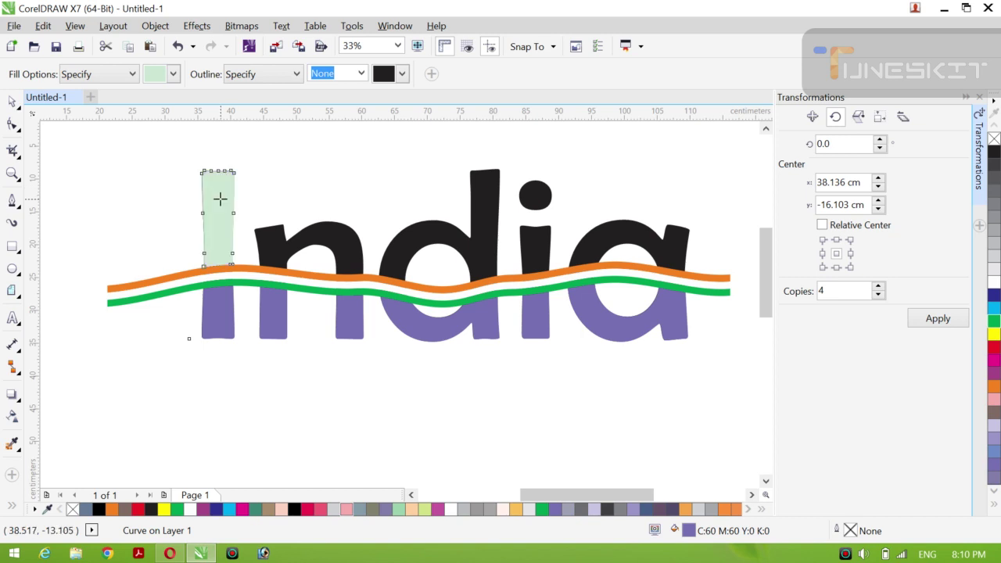
{"action": "left_click", "coordinate": [332, 232]}
{"action": "left_click", "coordinate": [449, 235]}
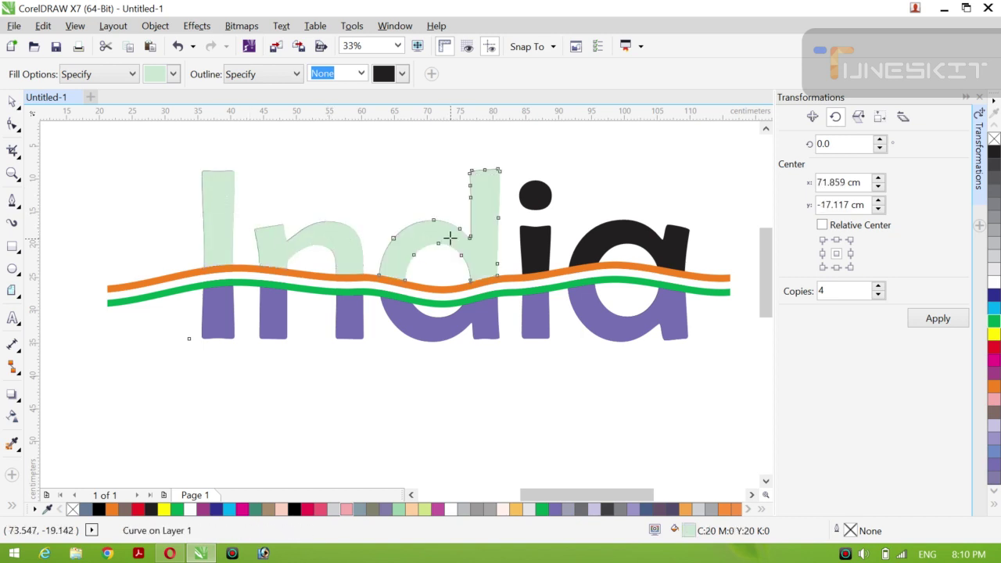
{"action": "left_click", "coordinate": [535, 249]}
{"action": "left_click", "coordinate": [536, 196]}
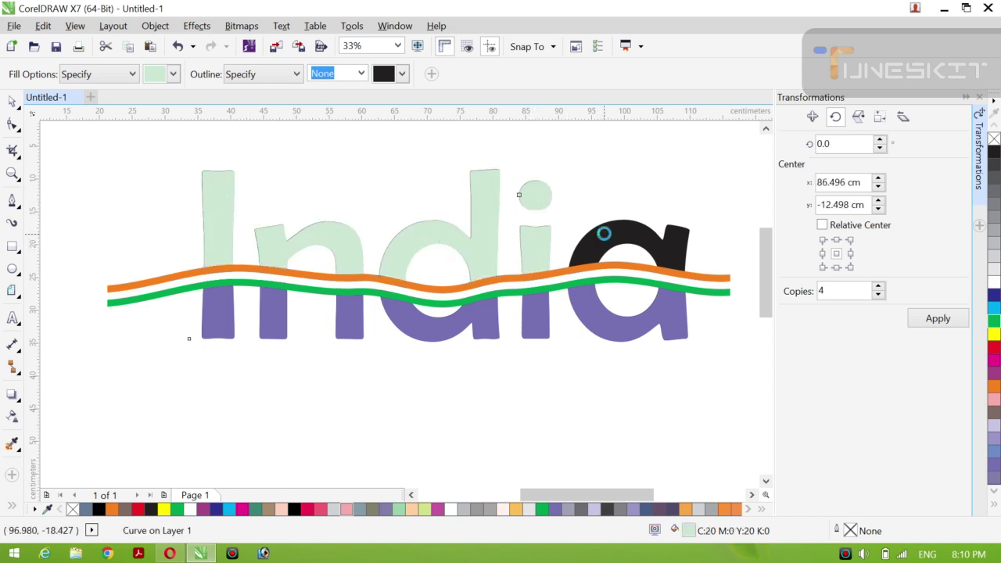
{"action": "left_click", "coordinate": [604, 233]}
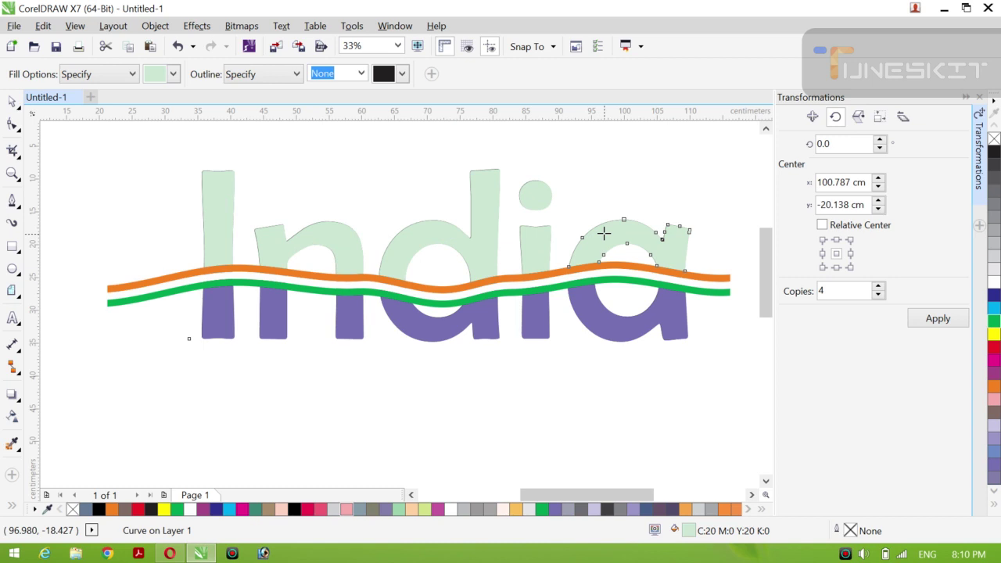
{"action": "left_click", "coordinate": [12, 102]}
{"action": "left_click", "coordinate": [69, 141]}
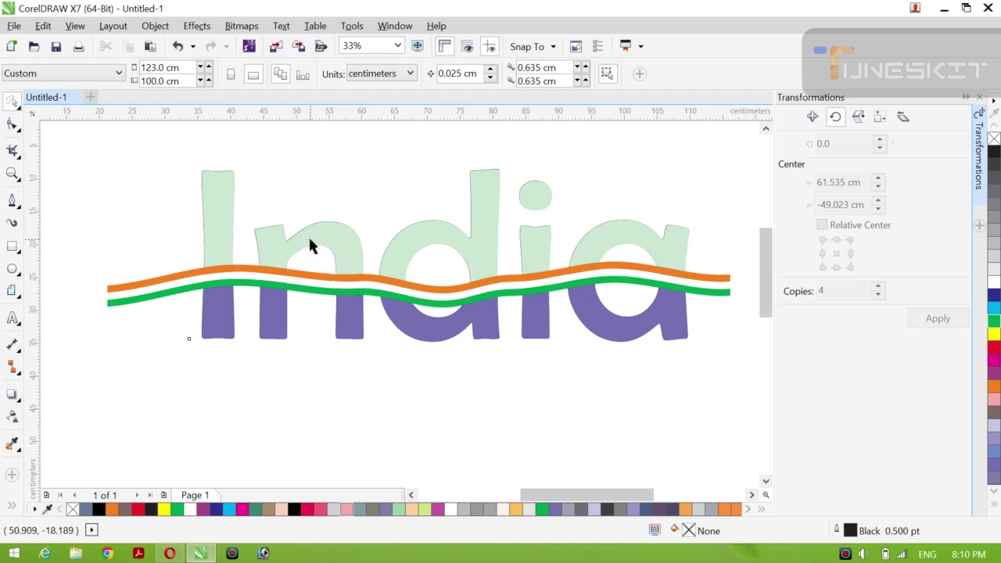
Step: Remove the purple fill piece of the "n" left stem below the bands
{"action": "left_click", "coordinate": [286, 319]}
{"action": "left_click", "coordinate": [310, 188]}
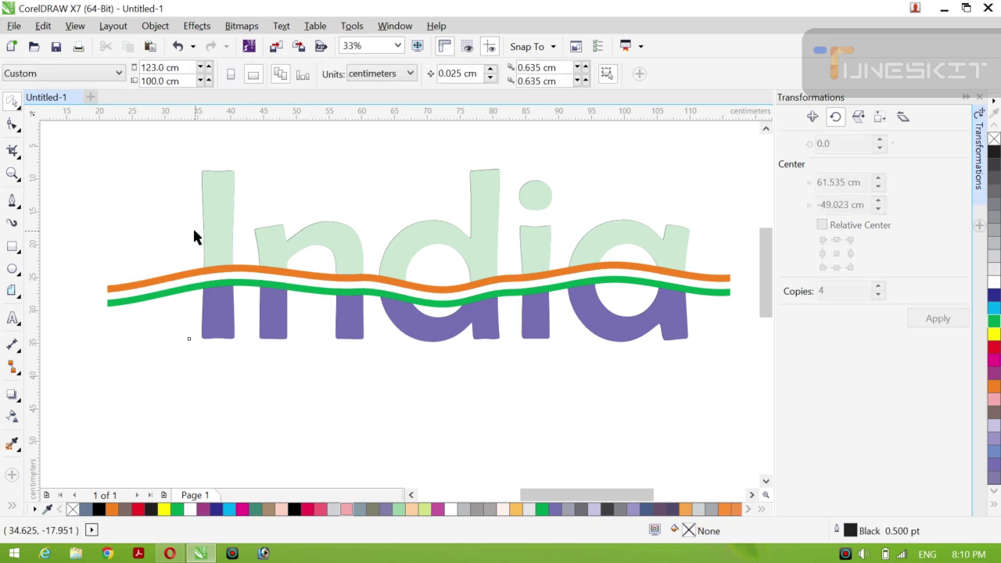
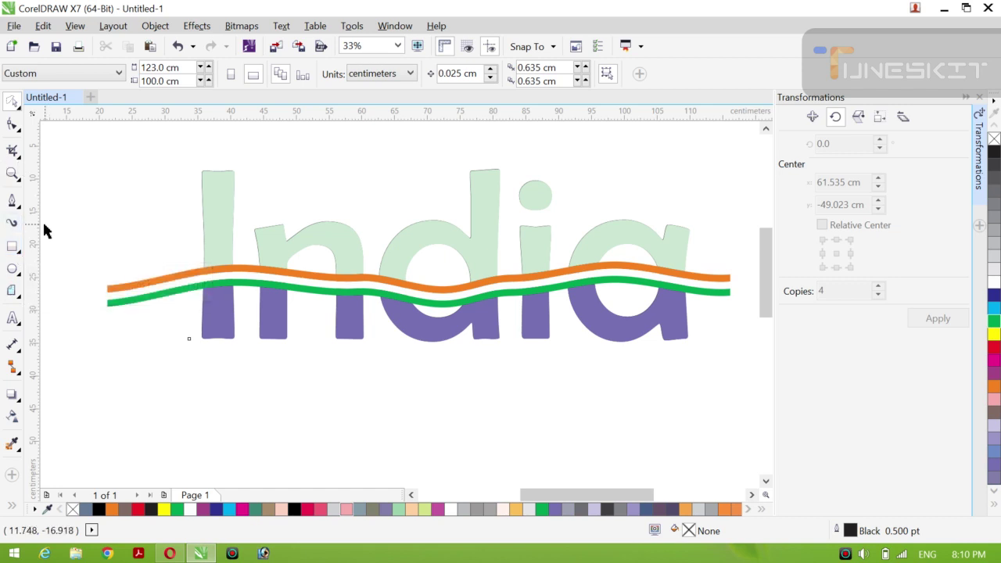
{"action": "left_click", "coordinate": [281, 322]}
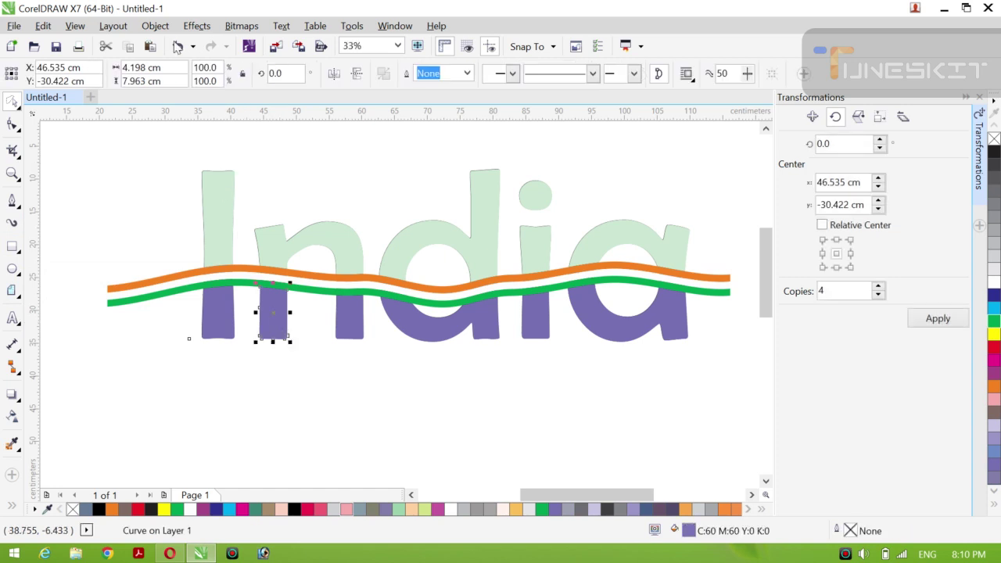
{"action": "left_click", "coordinate": [75, 27]}
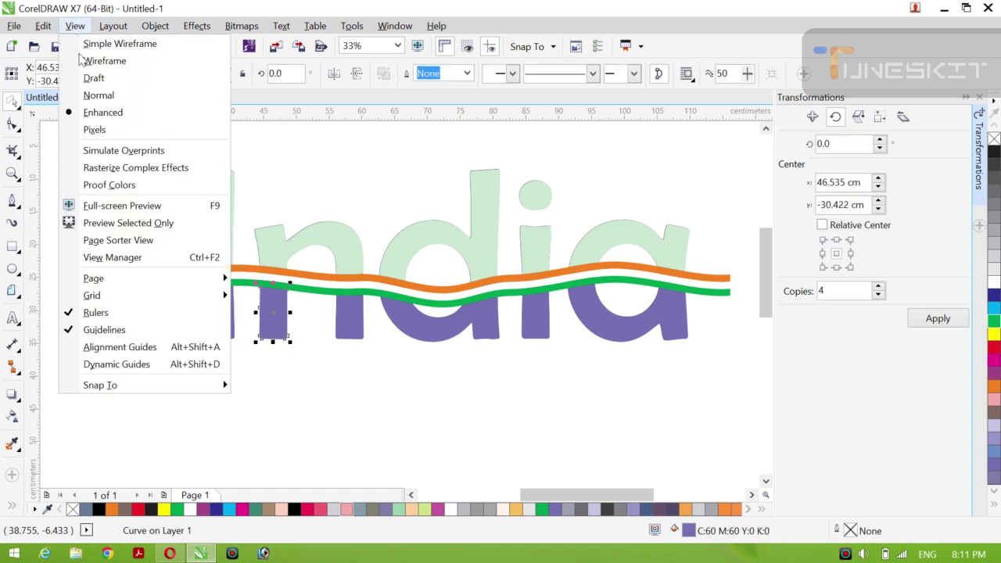
{"action": "mouse_move", "coordinate": [42, 25]}
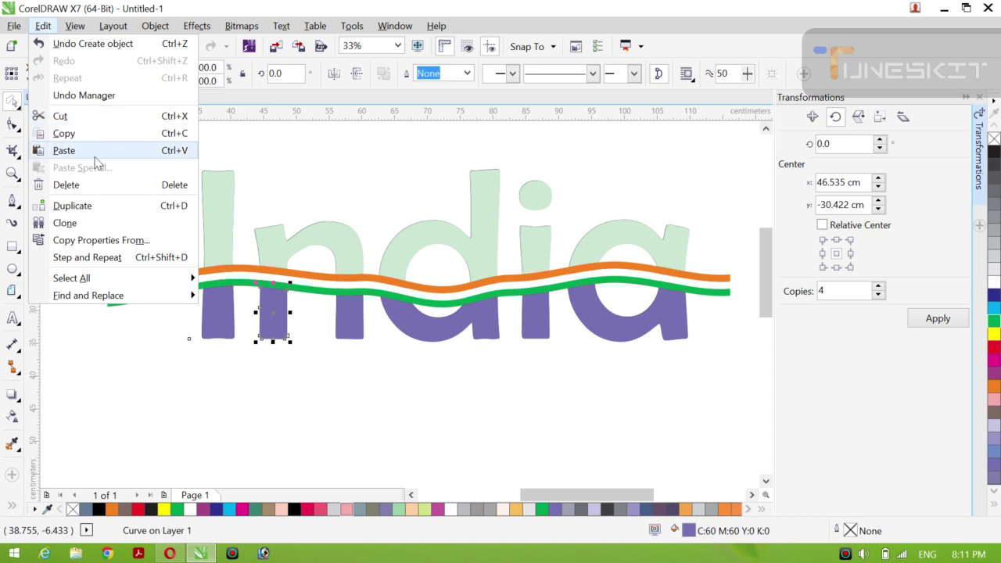
{"action": "left_click", "coordinate": [92, 124]}
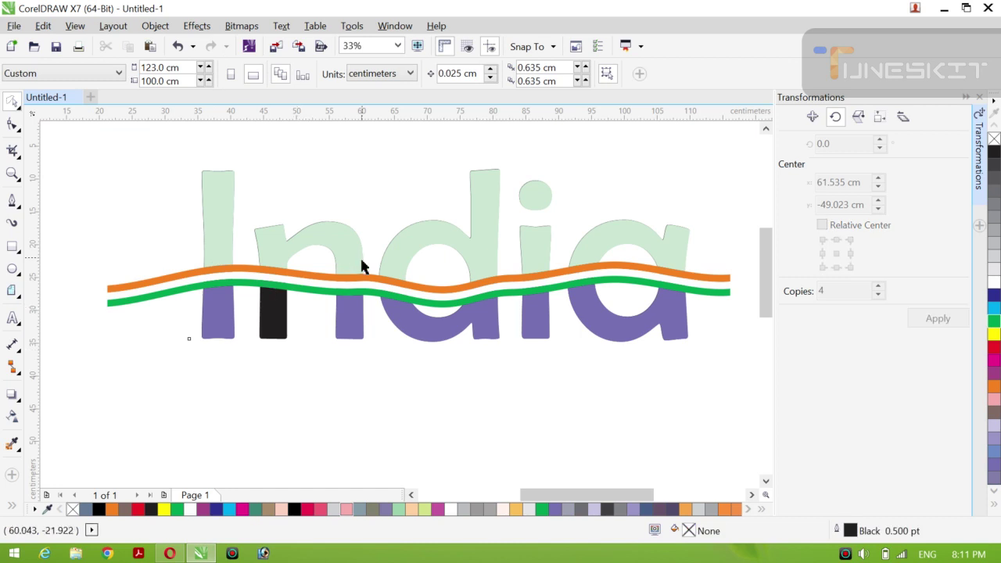
Step: Select the pale green upper piece and the purple right-stem piece of the "n" together to check them as separate objects
{"action": "left_click", "coordinate": [11, 248]}
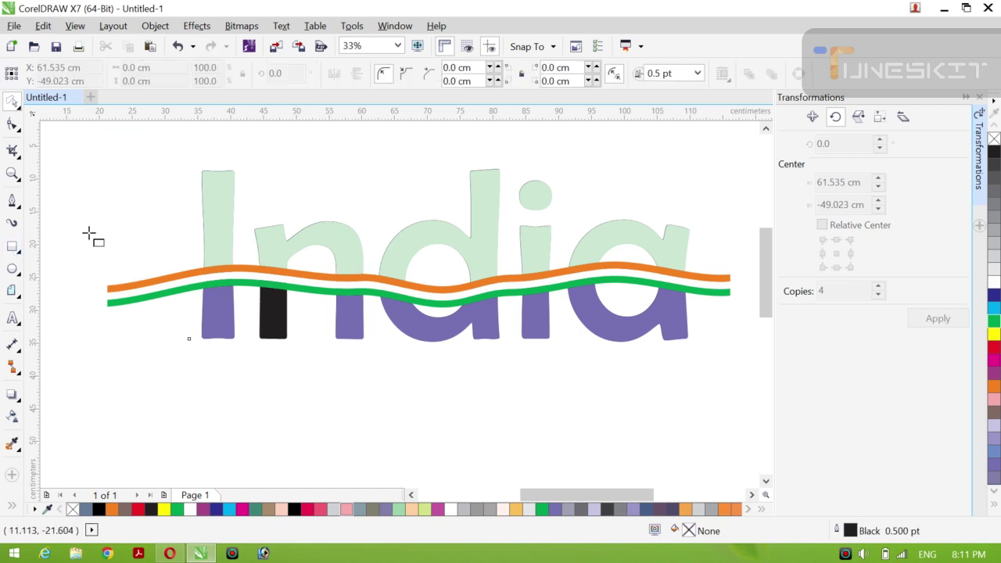
{"action": "left_click", "coordinate": [12, 101]}
{"action": "left_click", "coordinate": [296, 244]}
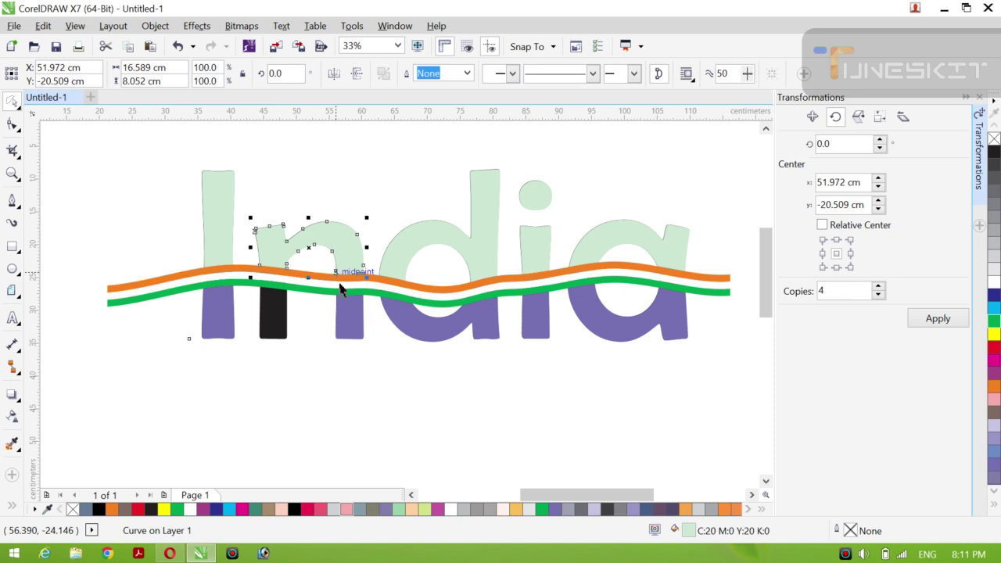
{"action": "left_click", "coordinate": [352, 310], "text": "shift"}
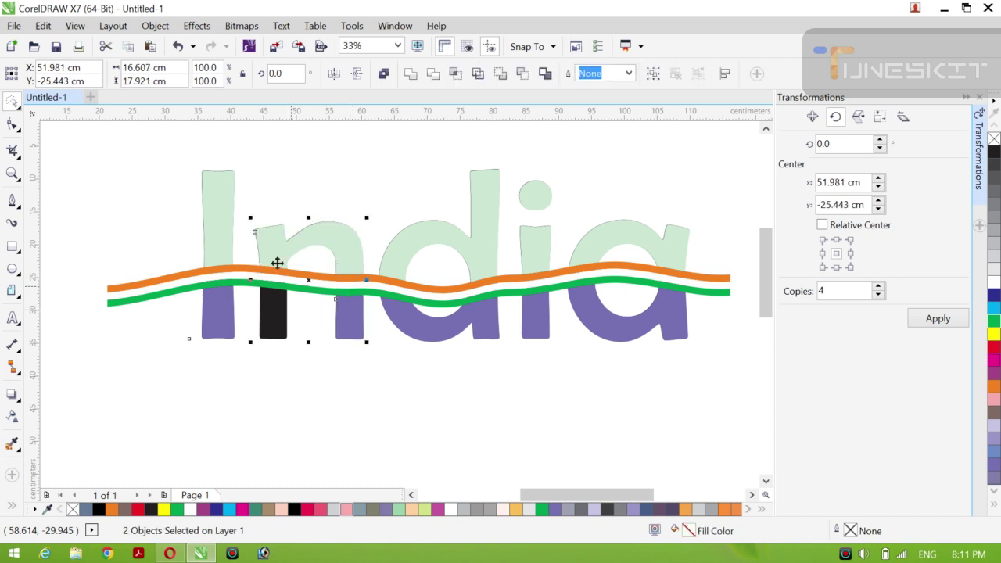
{"action": "left_click_drag", "start_coordinate": [244, 210], "coordinate": [259, 168]}
{"action": "key", "text": "Escape"}
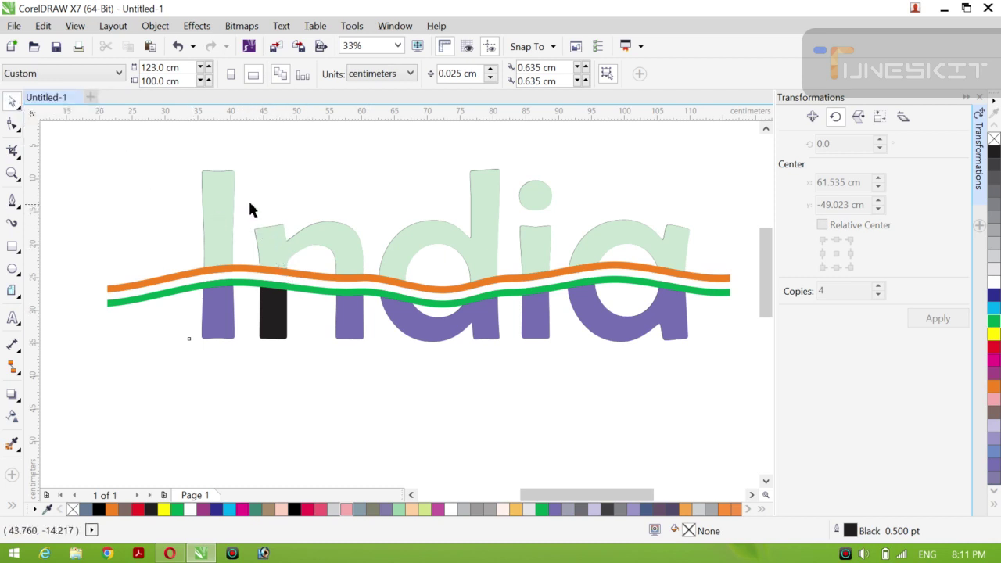
{"action": "left_click_drag", "start_coordinate": [247, 205], "coordinate": [364, 358]}
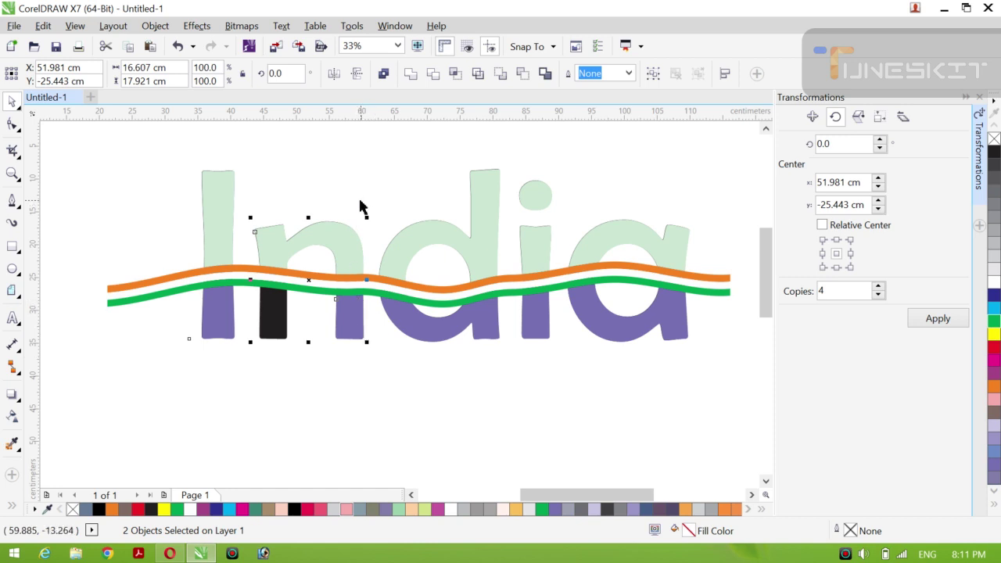
Step: Examine the individual fill pieces of the "n" and "d" and the original black text beneath by selecting each one
{"action": "left_click", "coordinate": [288, 232]}
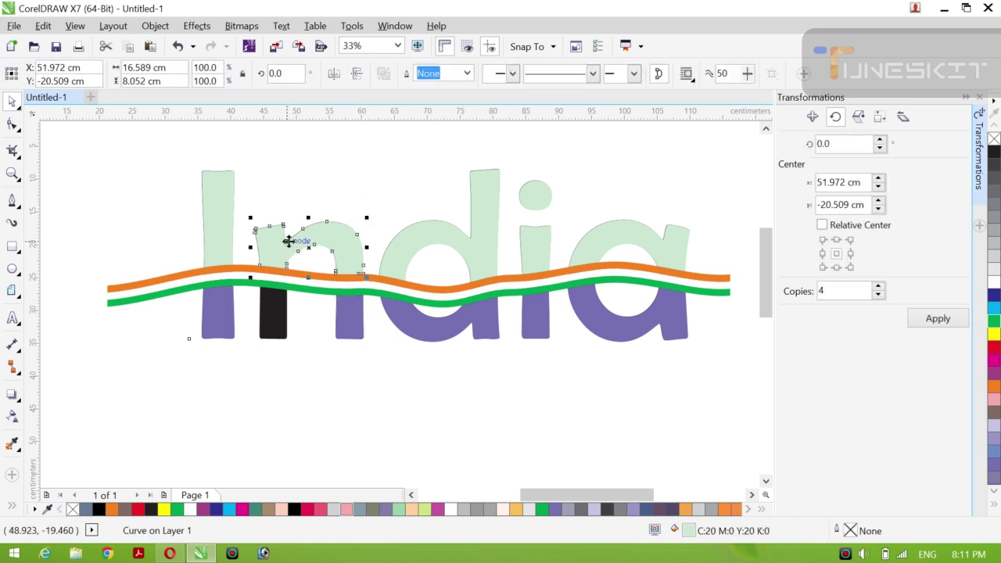
{"action": "left_click", "coordinate": [339, 312]}
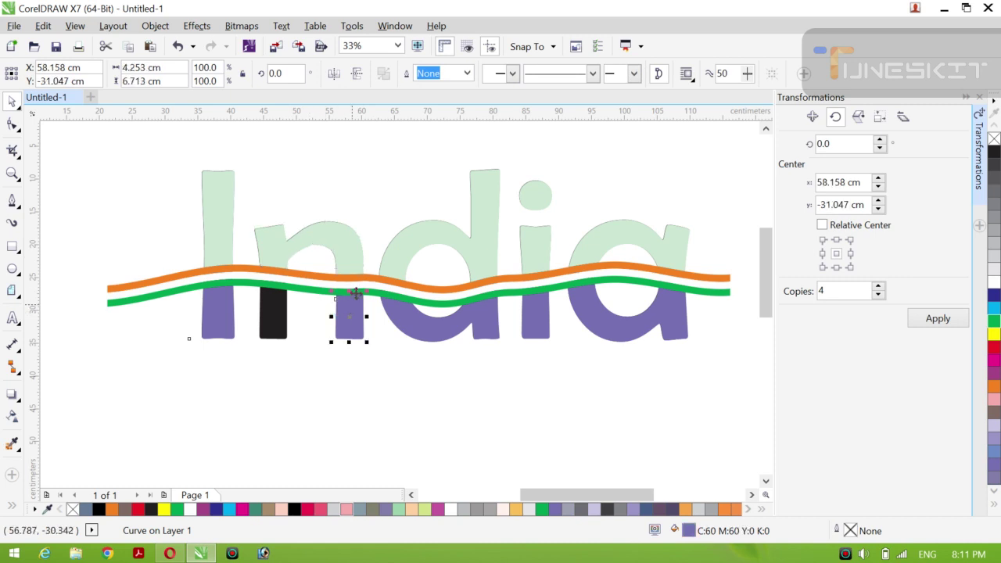
{"action": "left_click", "coordinate": [357, 188]}
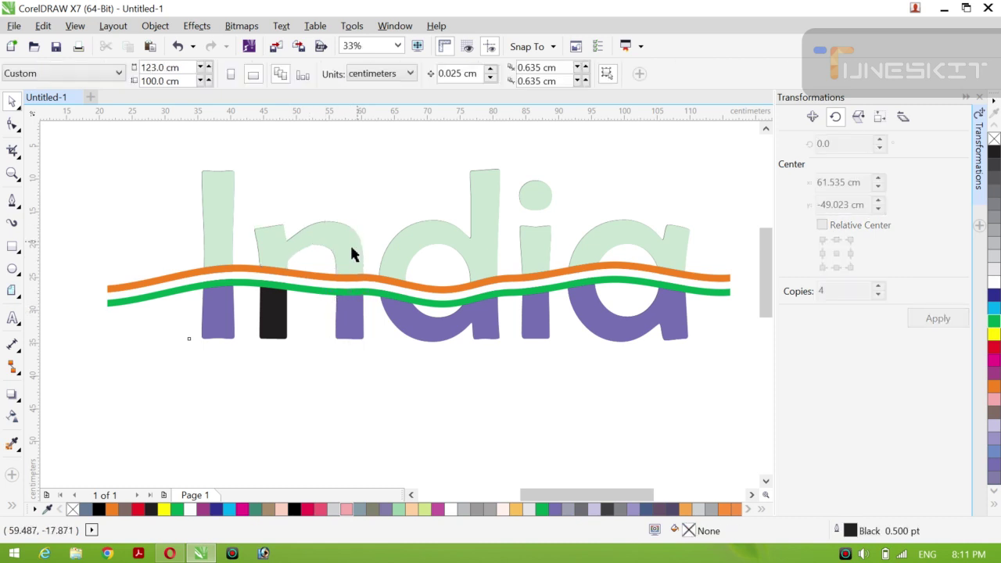
{"action": "left_click", "coordinate": [283, 317]}
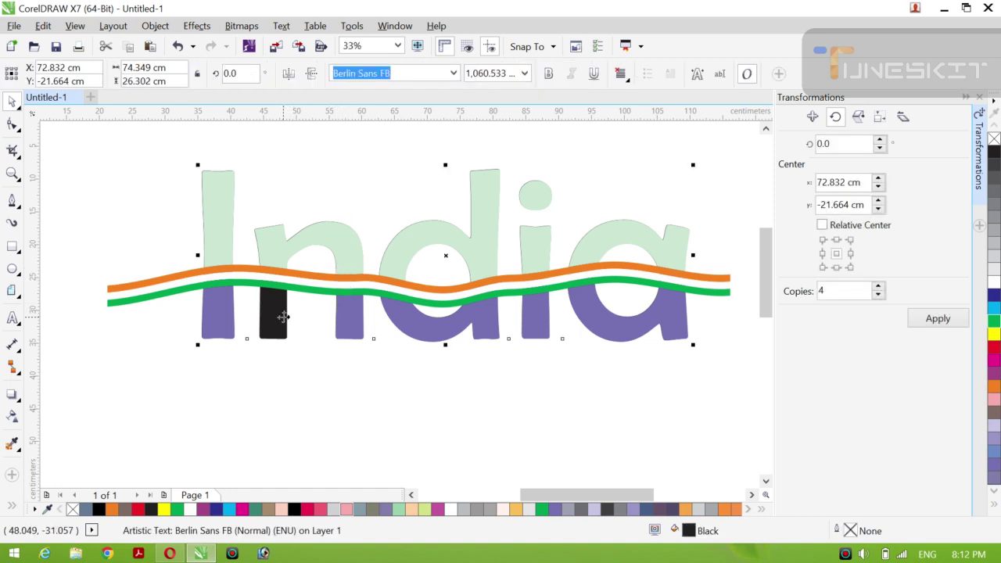
{"action": "left_click", "coordinate": [384, 202]}
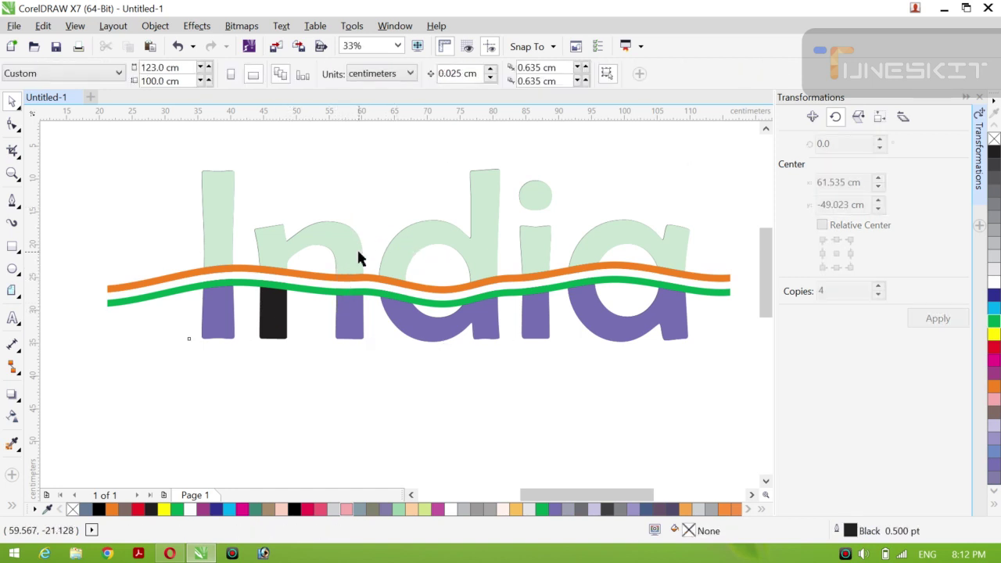
{"action": "left_click", "coordinate": [358, 250]}
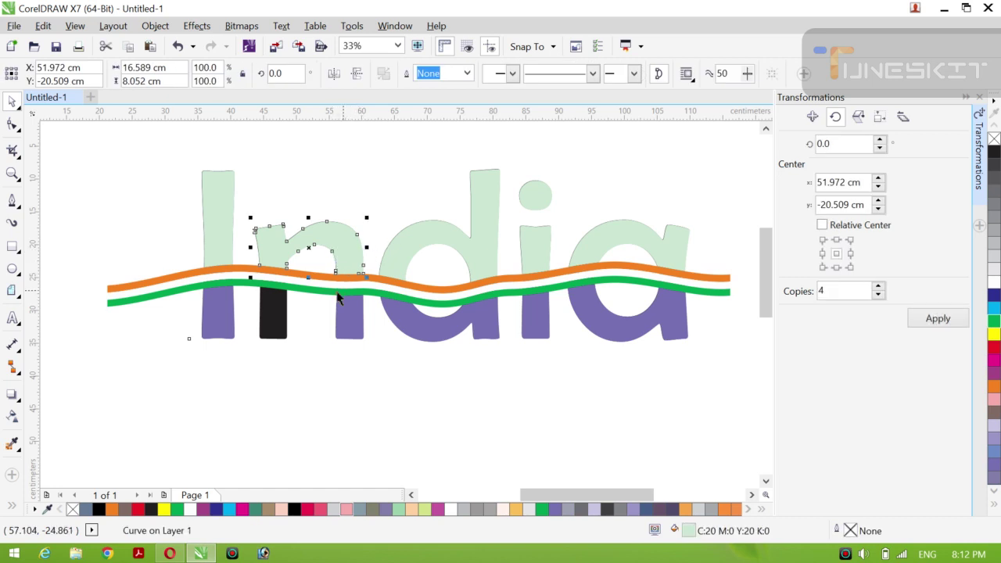
{"action": "left_click", "coordinate": [390, 239]}
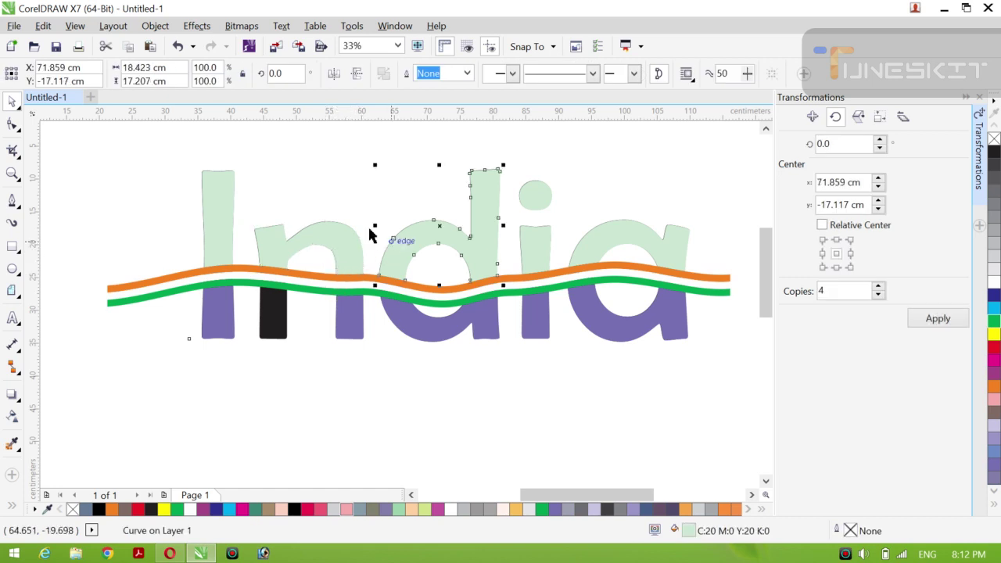
{"action": "left_click", "coordinate": [344, 200]}
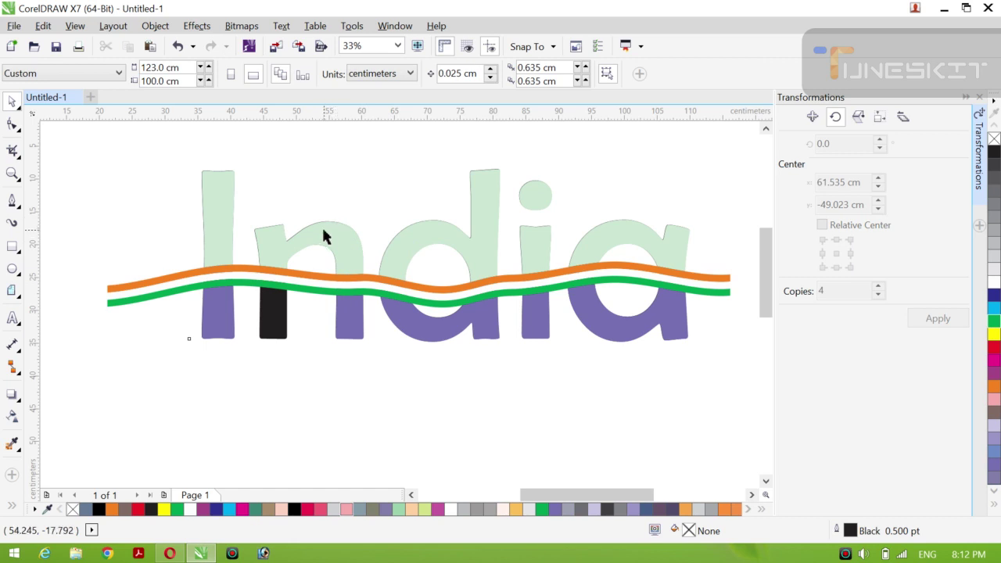
Step: Draw an unfilled rectangle about 11.7 by 26.8 cm over the right half of the "n" and nudge it slightly left
{"action": "left_click", "coordinate": [11, 249]}
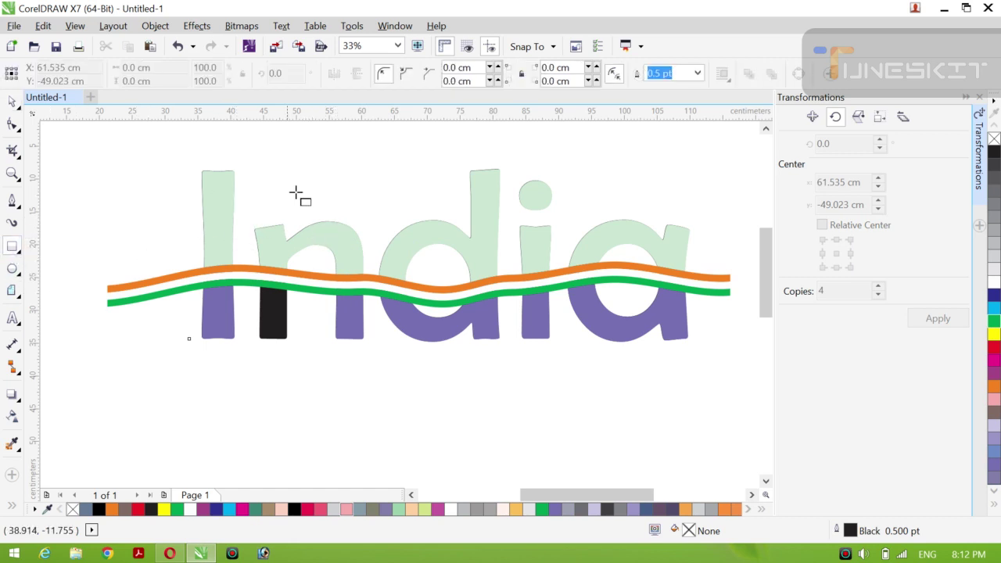
{"action": "left_click_drag", "start_coordinate": [298, 194], "coordinate": [374, 370]}
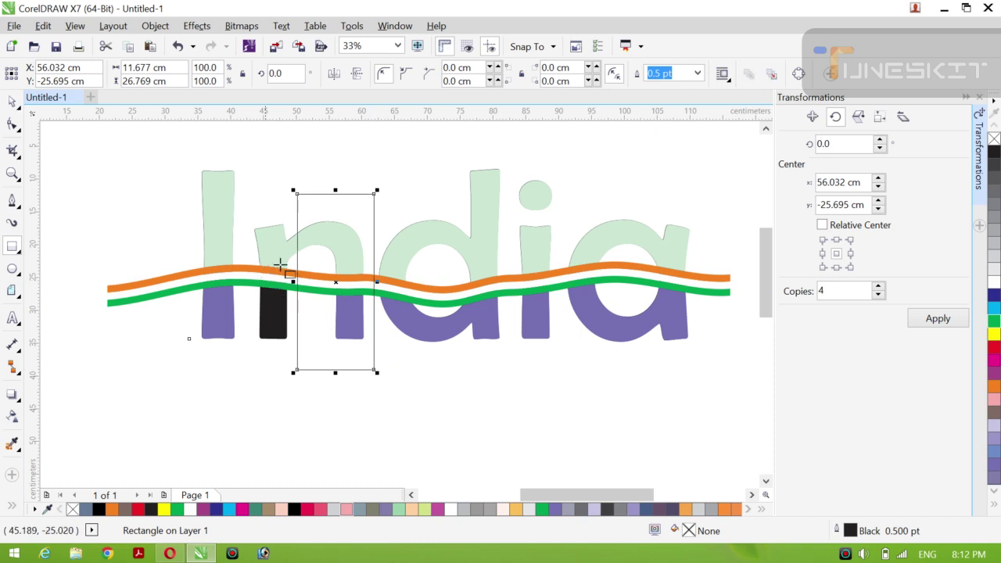
{"action": "key", "text": "Left"}
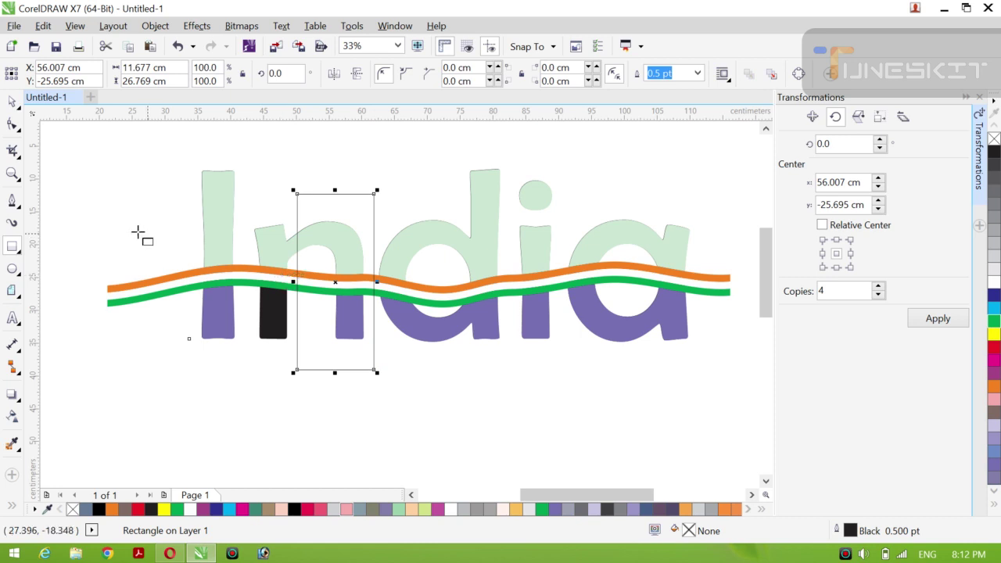
Step: Trim the pale green upper piece of the "n" with the rectangle
{"action": "left_click", "coordinate": [12, 101]}
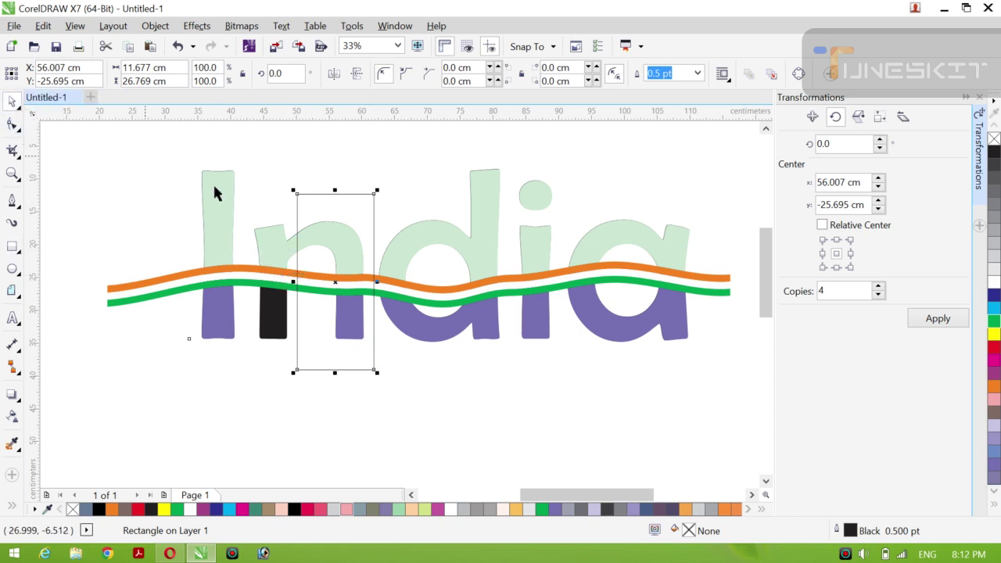
{"action": "left_click", "coordinate": [287, 247], "text": "shift"}
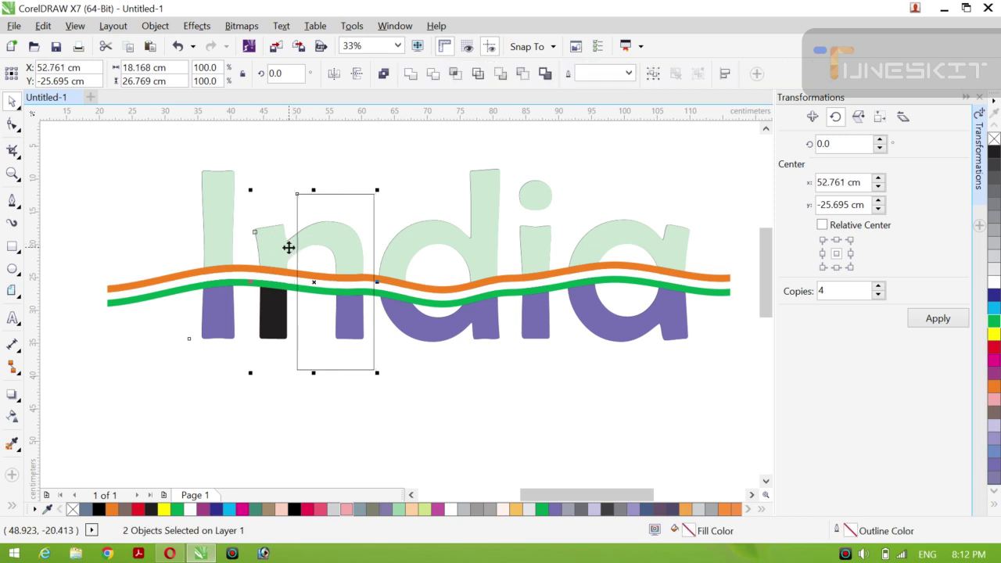
{"action": "left_click", "coordinate": [433, 75]}
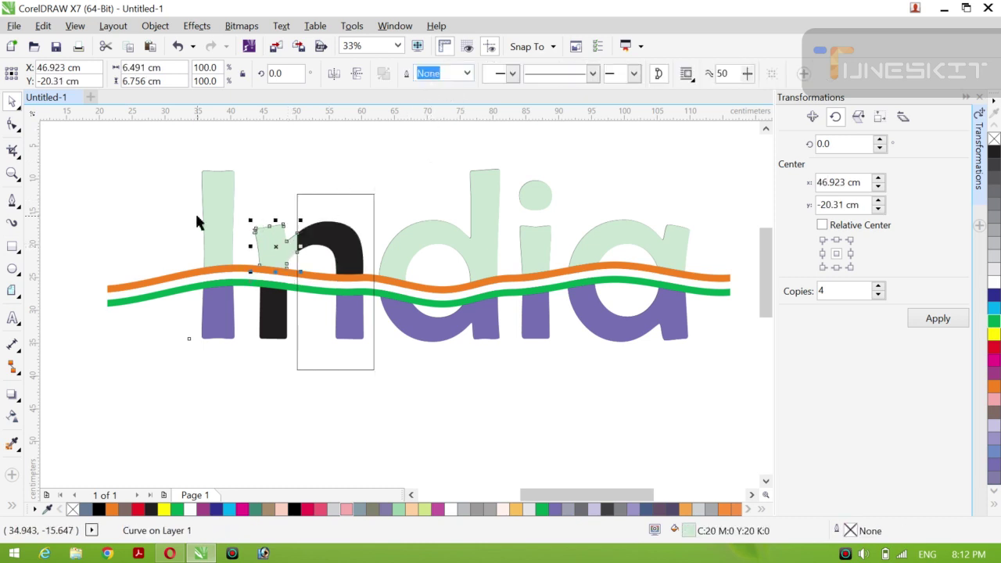
Step: Select the remaining pale green piece of the "n" together with the black text beneath to check them, and clear the selection
{"action": "left_click", "coordinate": [22, 113]}
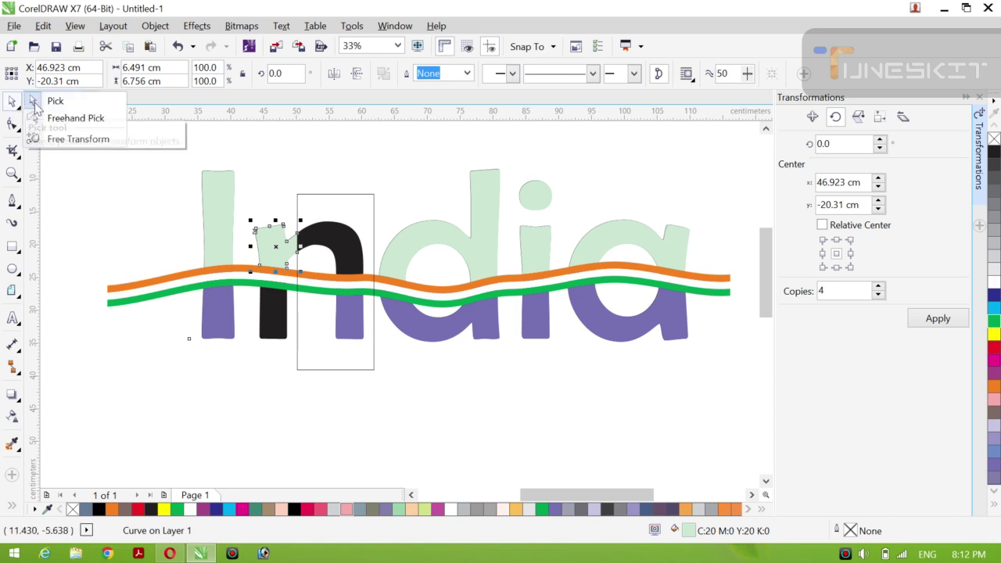
{"action": "left_click", "coordinate": [128, 208]}
{"action": "left_click", "coordinate": [271, 249]}
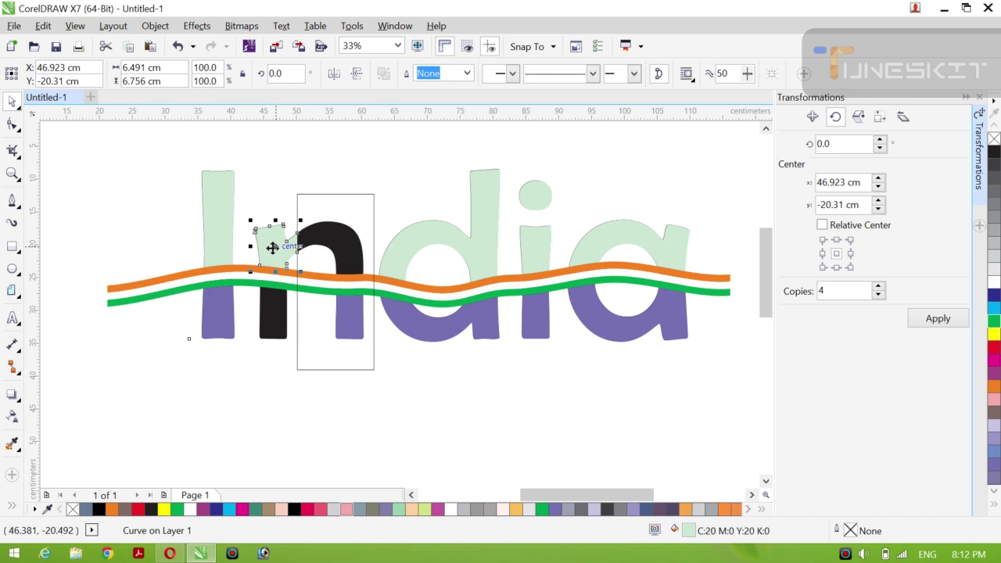
{"action": "left_click", "coordinate": [273, 315], "text": "shift"}
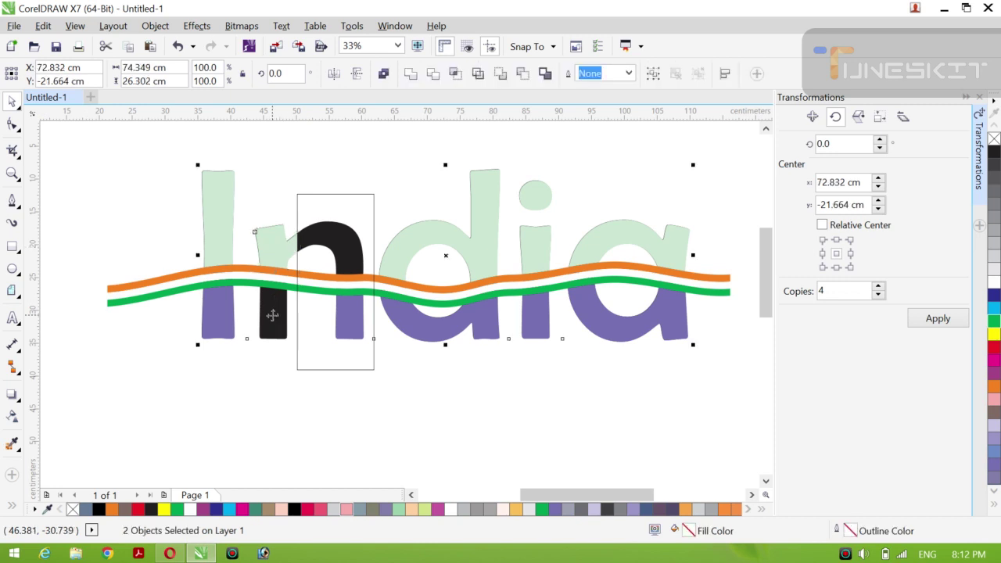
{"action": "left_click", "coordinate": [108, 256]}
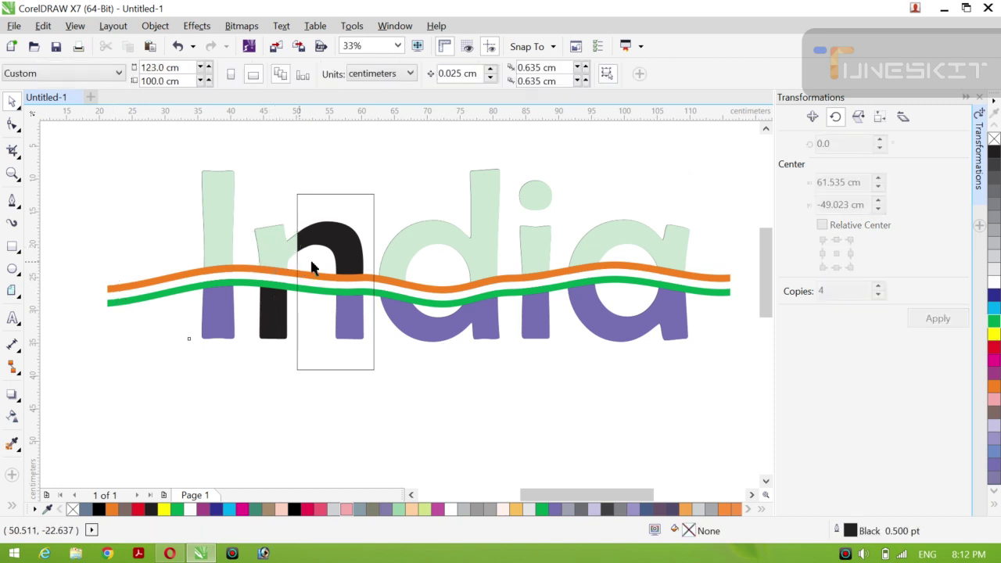
Step: Move the rectangle from the "n" onto the "d" and select the exposed black text to check it
{"action": "left_click", "coordinate": [352, 258]}
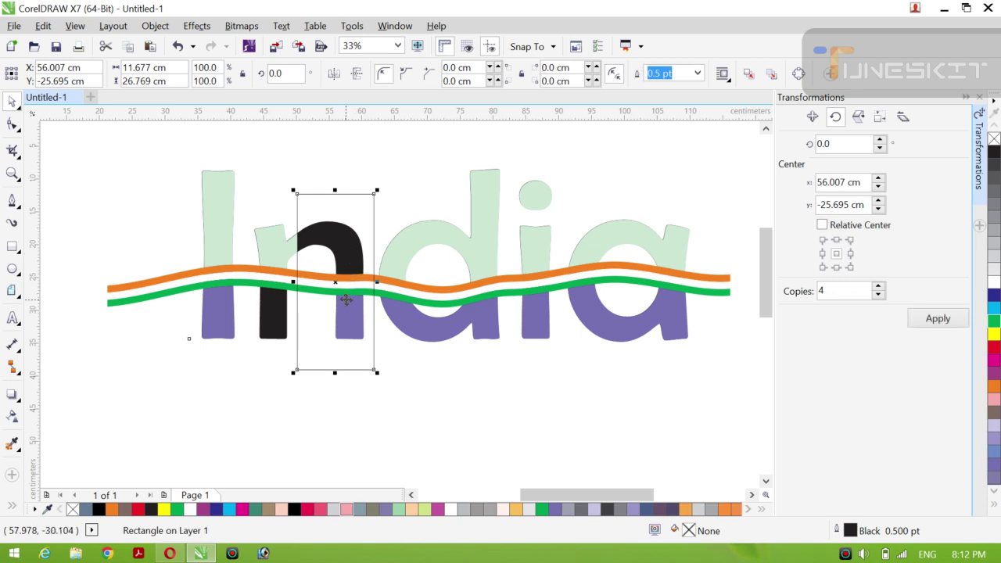
{"action": "left_click_drag", "start_coordinate": [341, 296], "coordinate": [554, 282]}
{"action": "left_click", "coordinate": [347, 290]}
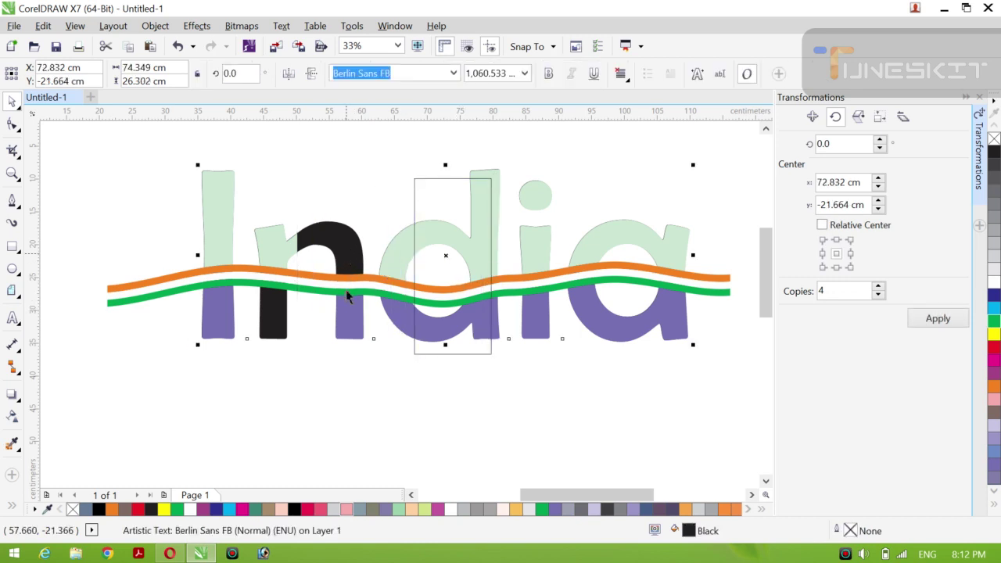
{"action": "left_click", "coordinate": [322, 303]}
{"action": "left_click", "coordinate": [330, 228]}
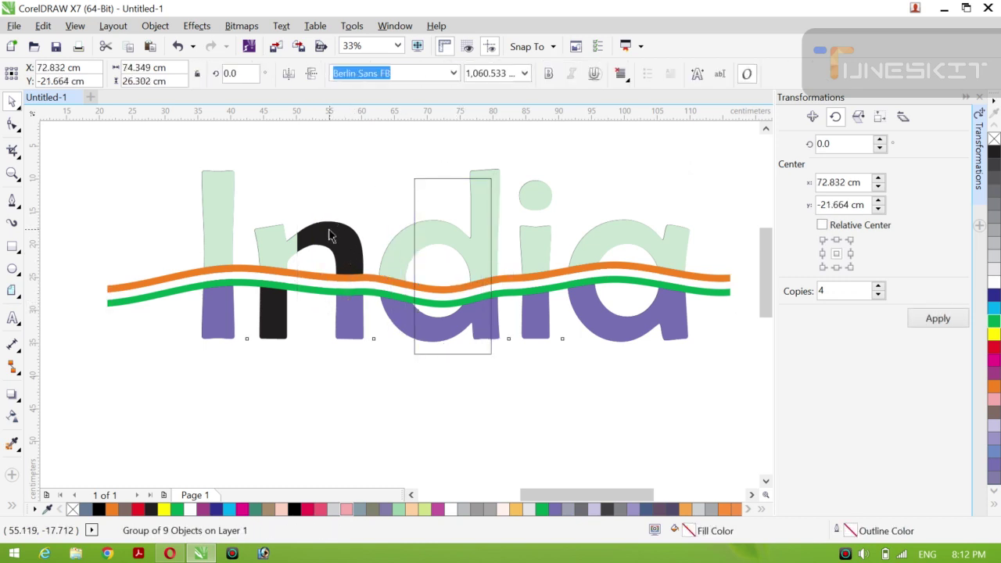
{"action": "left_click_drag", "start_coordinate": [446, 255], "coordinate": [511, 234]}
{"action": "key", "text": "ctrl+z"}
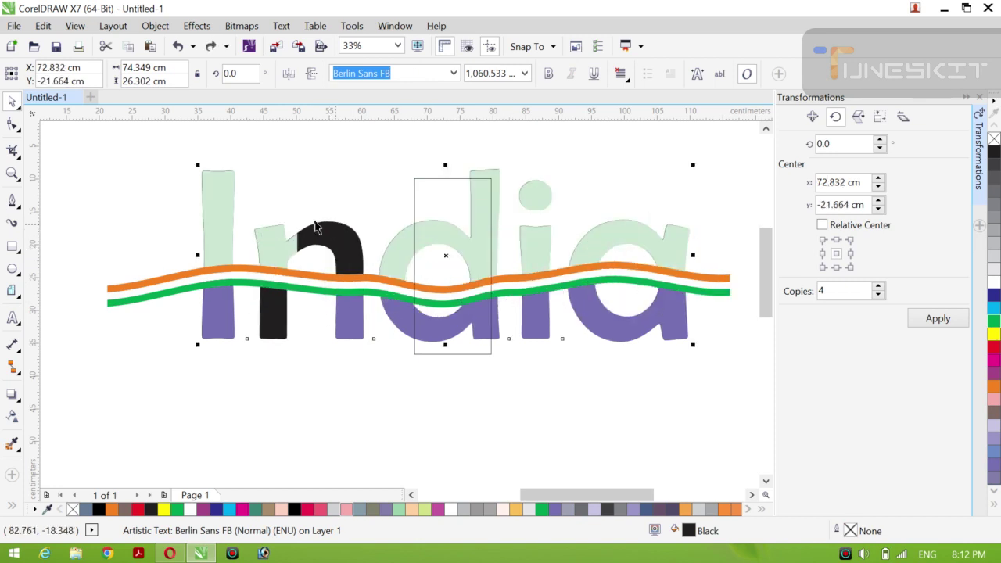
Step: Move the rectangle down over the "i" and check the trimmed "n" piece and the black text by selecting each
{"action": "left_click", "coordinate": [164, 209]}
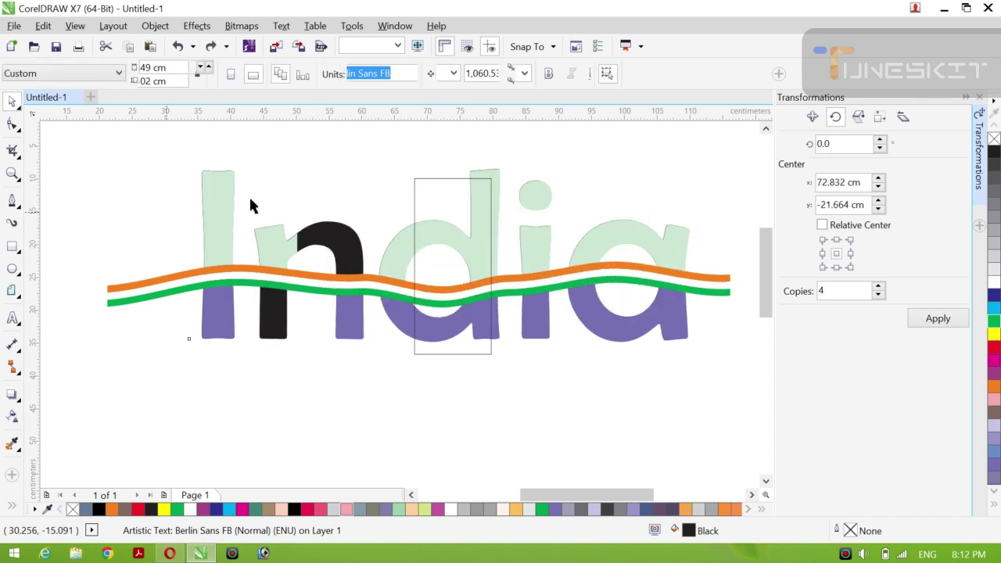
{"action": "left_click", "coordinate": [431, 179]}
{"action": "left_click_drag", "start_coordinate": [454, 270], "coordinate": [528, 332]}
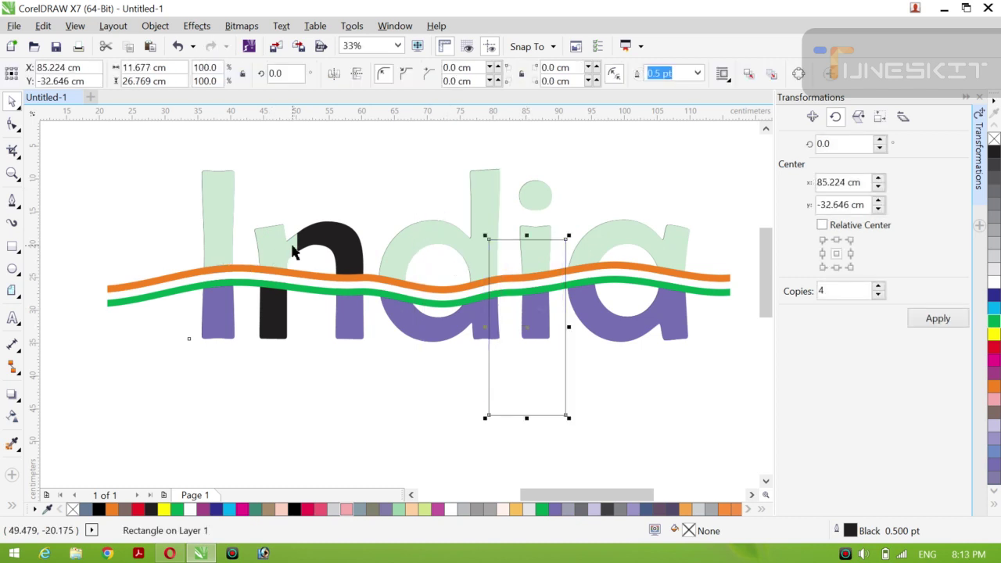
{"action": "left_click", "coordinate": [293, 248]}
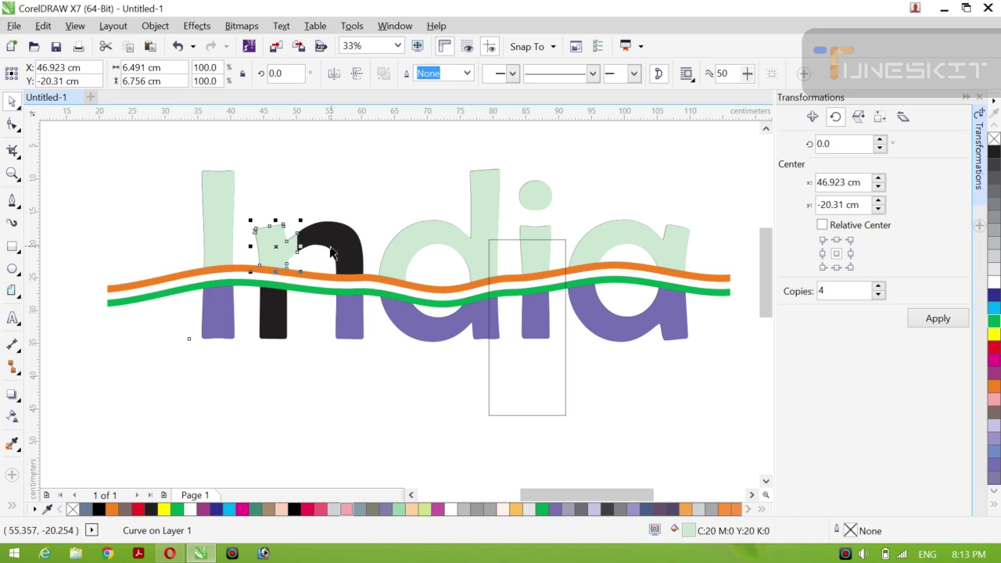
{"action": "left_click", "coordinate": [330, 246]}
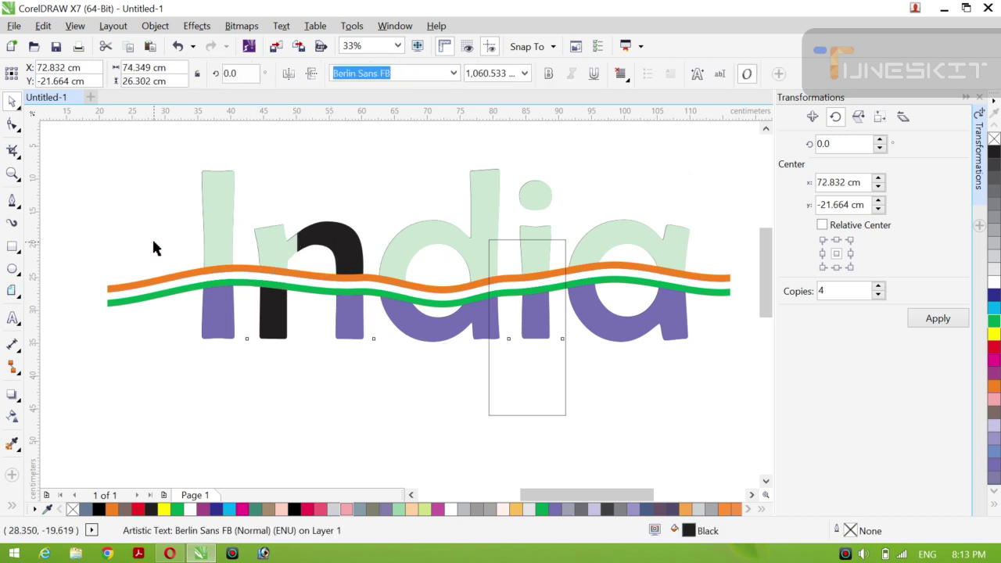
{"action": "left_click", "coordinate": [154, 247]}
Step: Undo the rectangle moves and the trim of the "n" upper piece
{"action": "key", "text": "Tab"}
{"action": "key", "text": "Tab"}
{"action": "key", "text": "ctrl+z"}
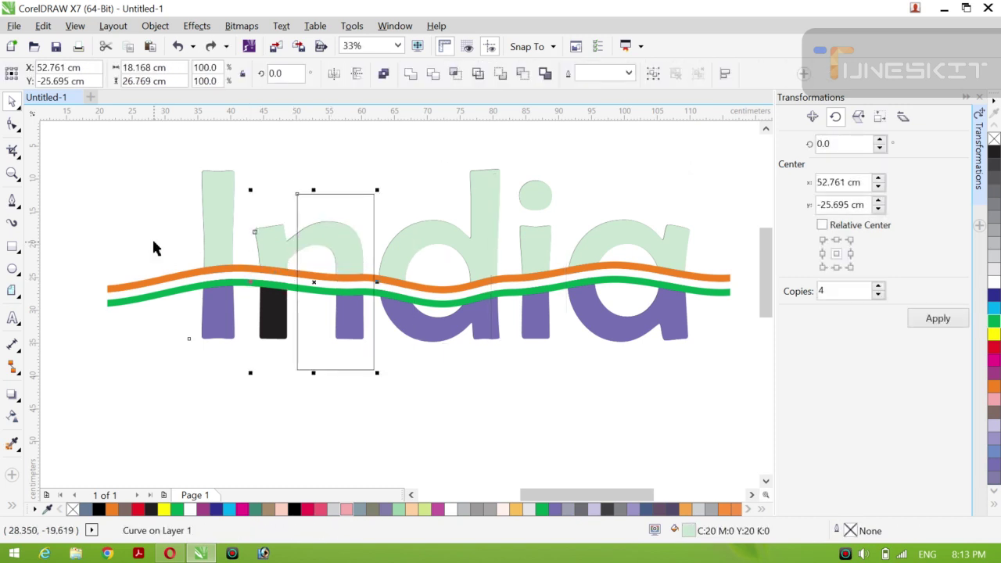
Step: Delete the rectangle over the right half of the "n"
{"action": "left_click", "coordinate": [19, 114]}
{"action": "left_click", "coordinate": [47, 100]}
{"action": "left_click", "coordinate": [77, 163]}
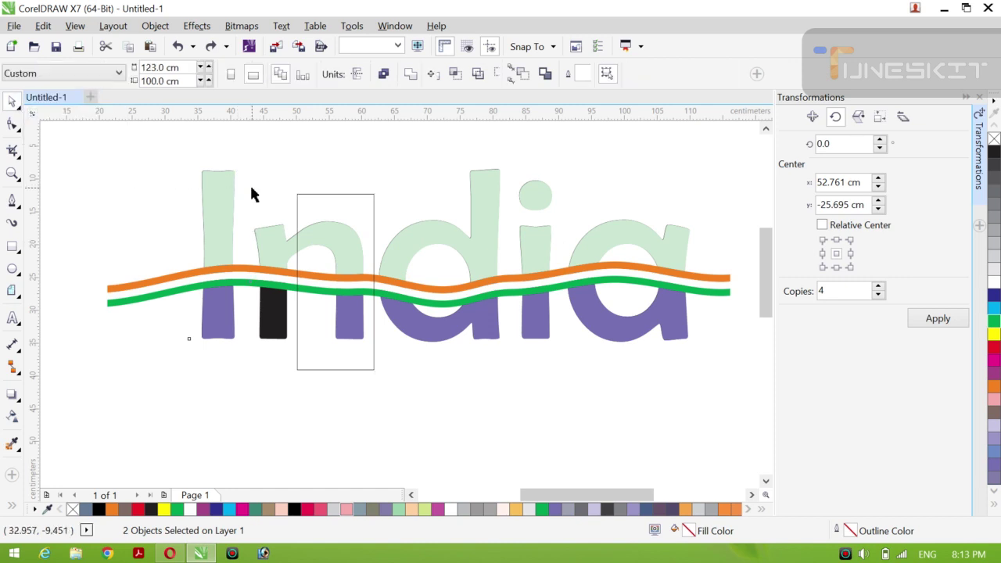
{"action": "left_click", "coordinate": [324, 195]}
{"action": "key", "text": "Delete"}
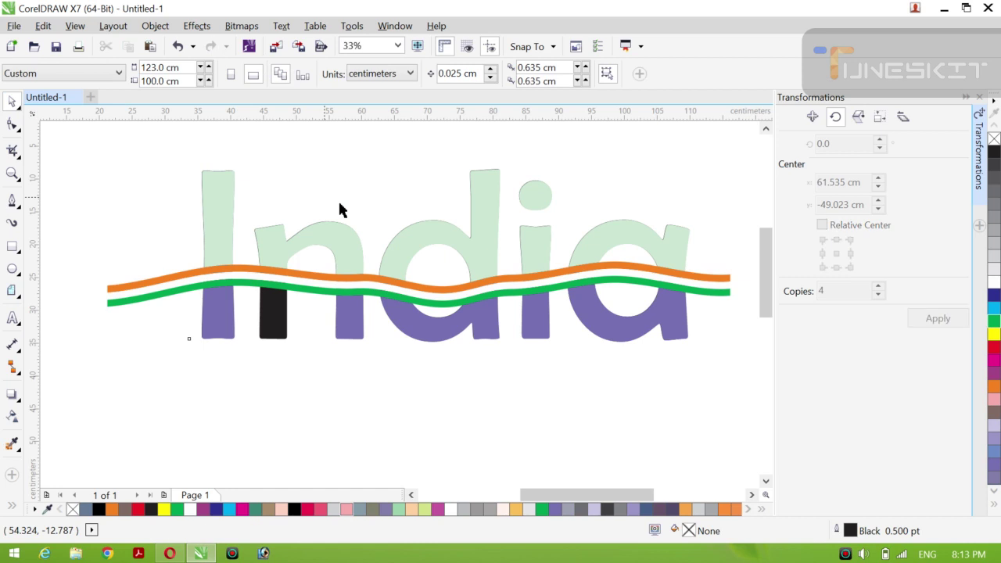
Step: Examine the pale green upper piece of the "n" and the black text under its left stem by selecting each
{"action": "left_click", "coordinate": [310, 234]}
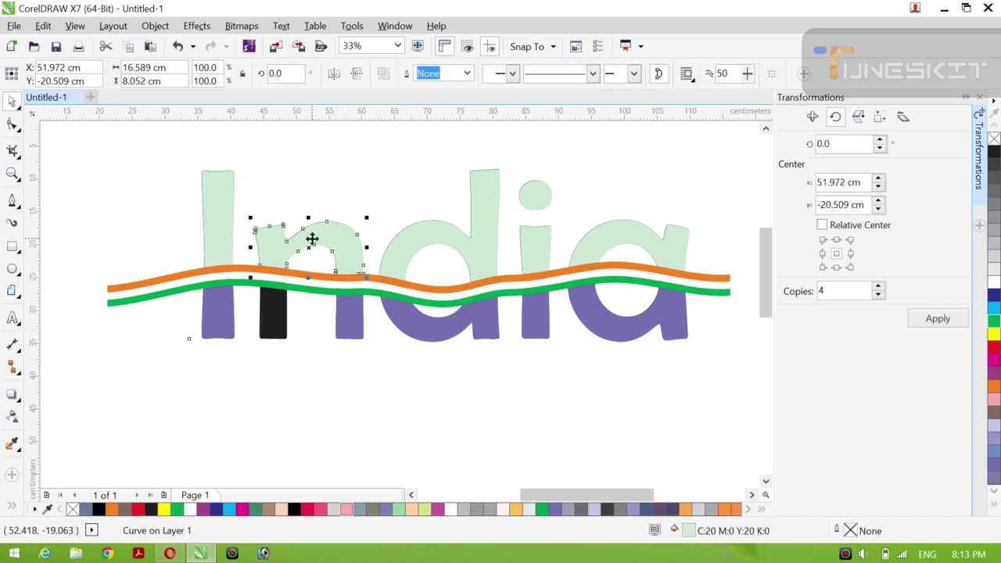
{"action": "left_click", "coordinate": [305, 187]}
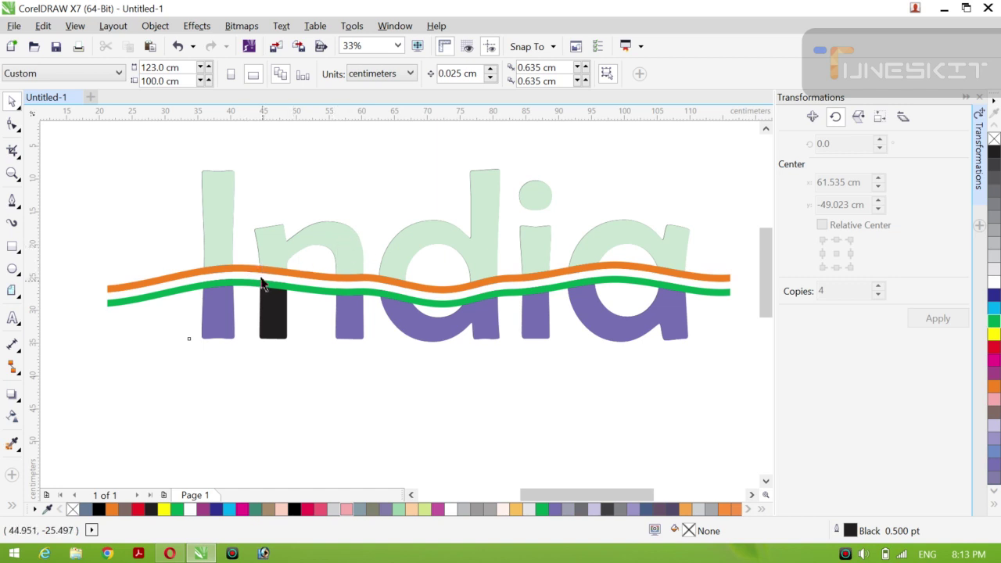
{"action": "left_click", "coordinate": [268, 249]}
{"action": "left_click", "coordinate": [267, 252]}
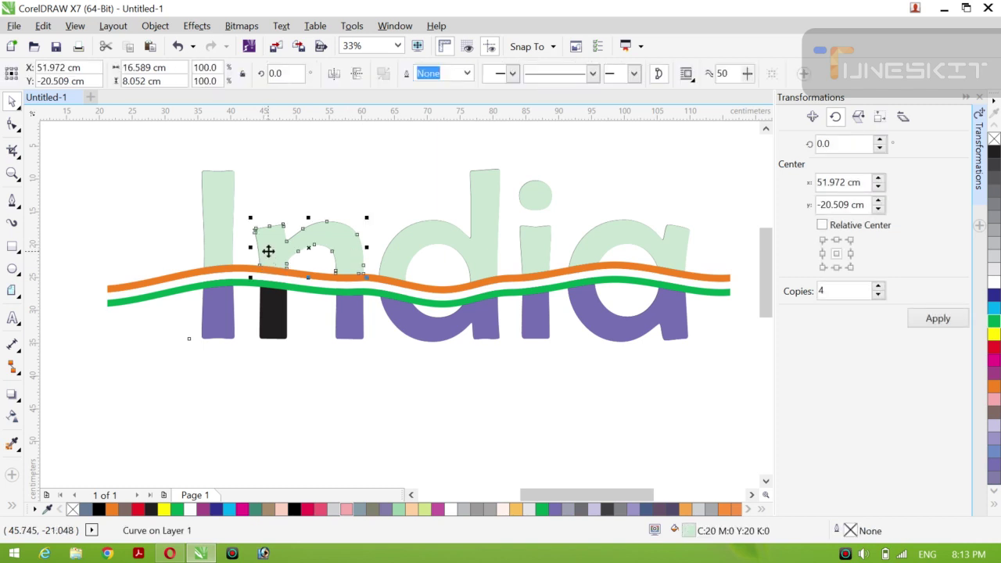
{"action": "left_click", "coordinate": [266, 316]}
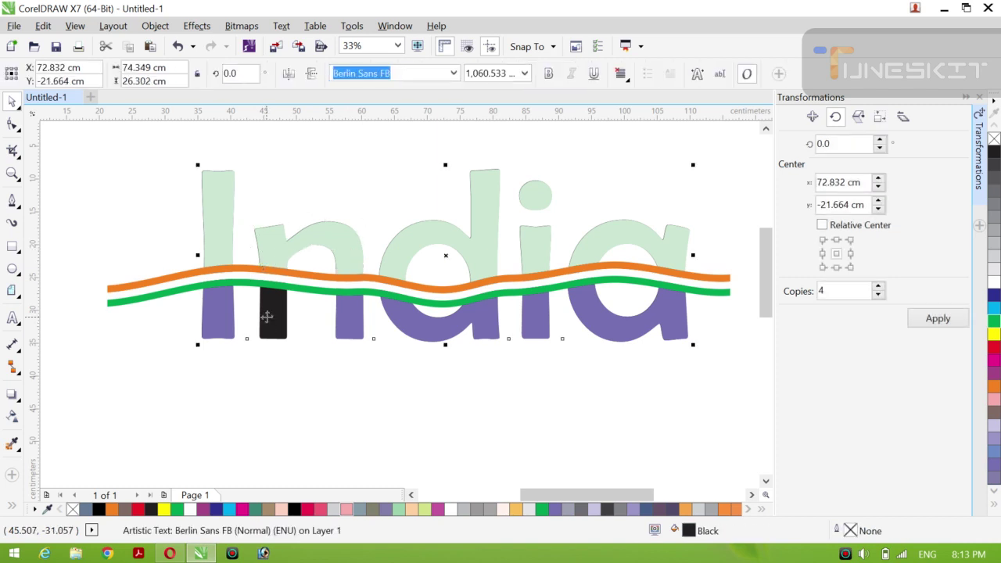
{"action": "key", "text": "Escape"}
{"action": "left_click", "coordinate": [277, 257]}
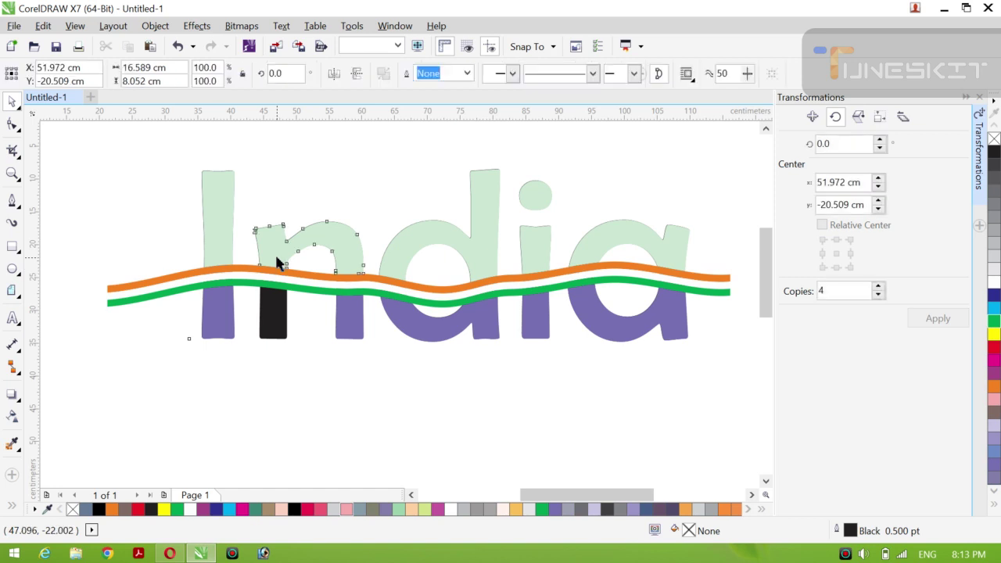
Step: Restore the purple fill piece of the "n" left stem and try removing the pale green upper piece
{"action": "key", "text": "ctrl+z"}
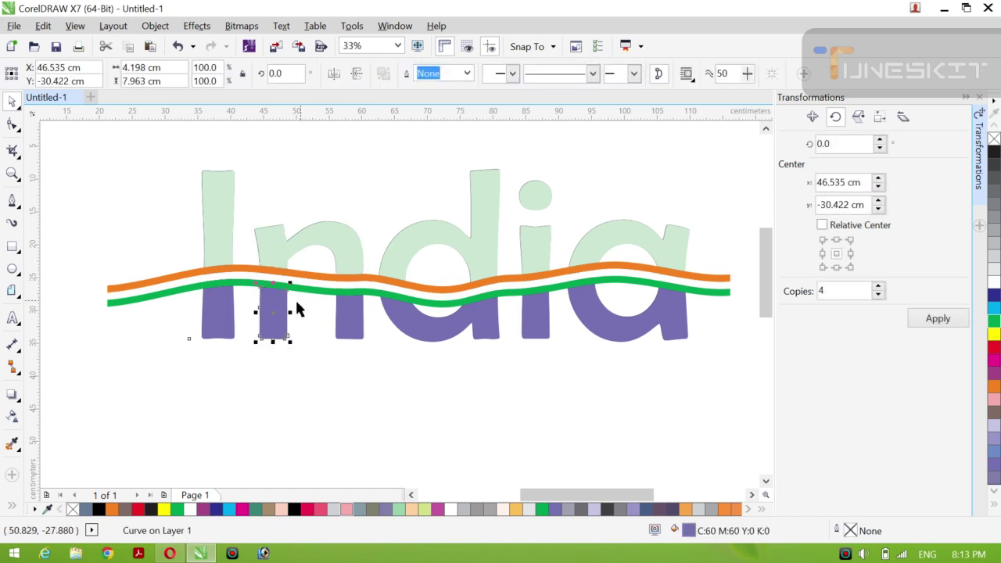
{"action": "left_click", "coordinate": [349, 269]}
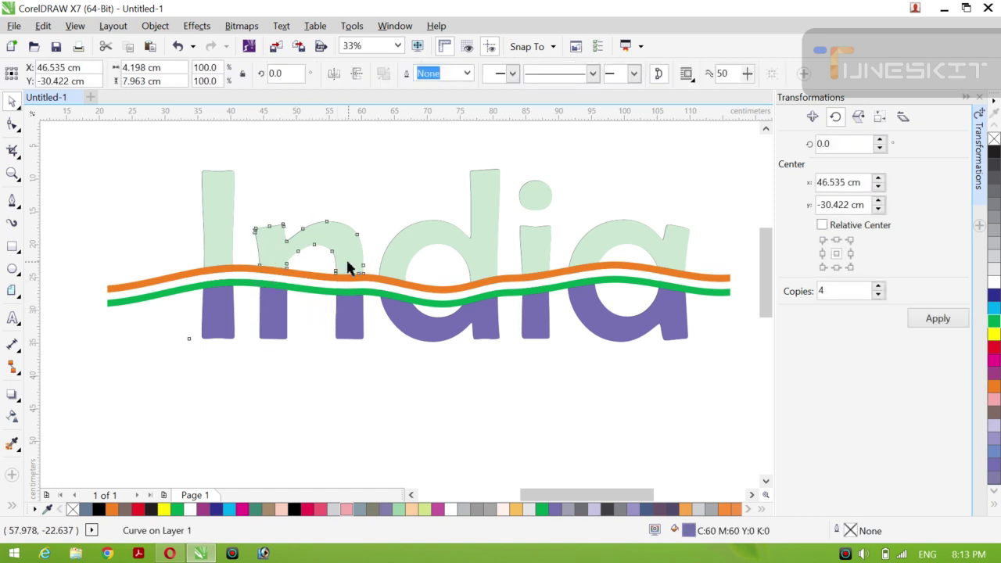
{"action": "key", "text": "ctrl+z"}
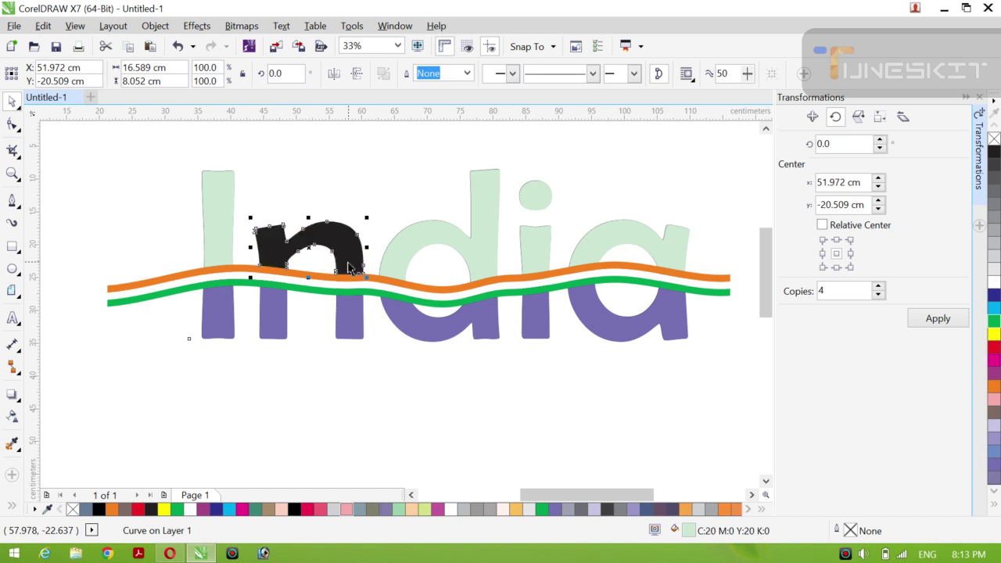
{"action": "key", "text": "ctrl+shift+z"}
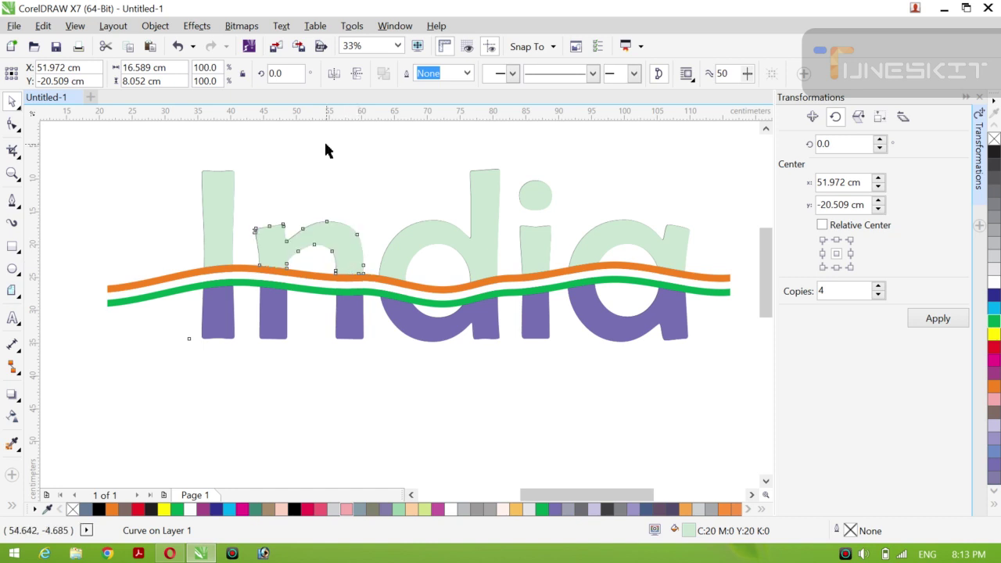
{"action": "left_click", "coordinate": [324, 139]}
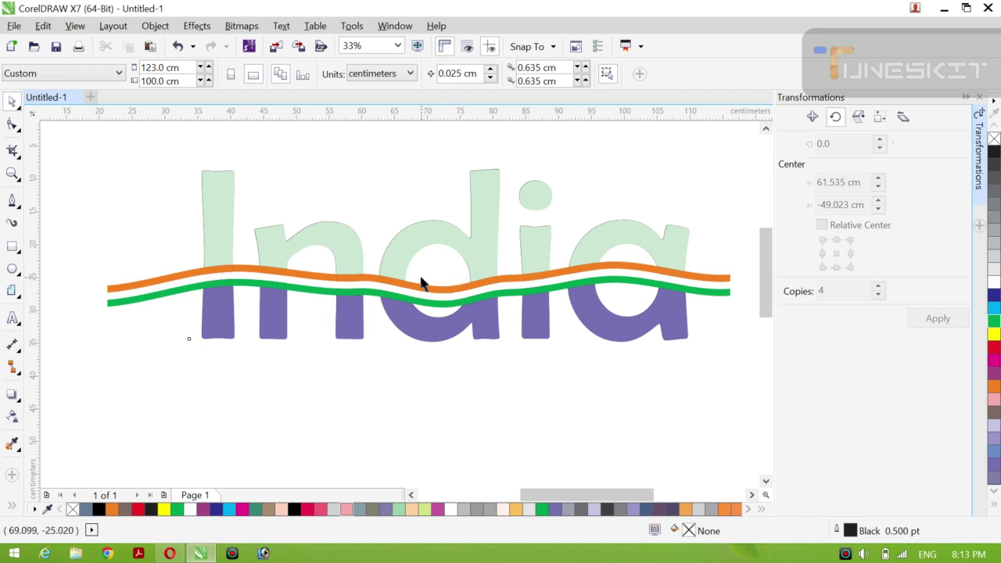
Step: Undo the recent edits on the "n" back to before the rectangle was drawn
{"action": "left_click", "coordinate": [289, 233]}
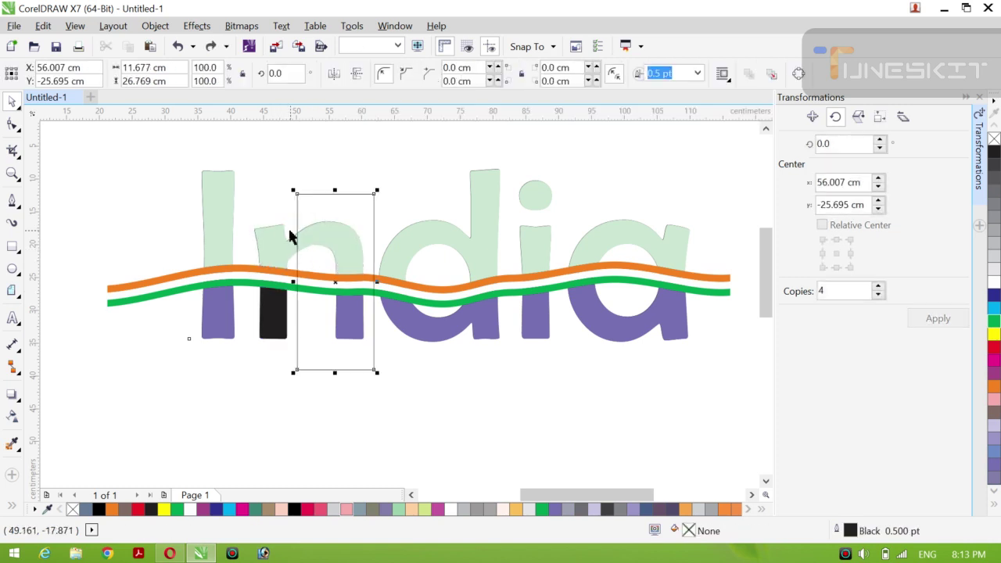
{"action": "left_click", "coordinate": [290, 231]}
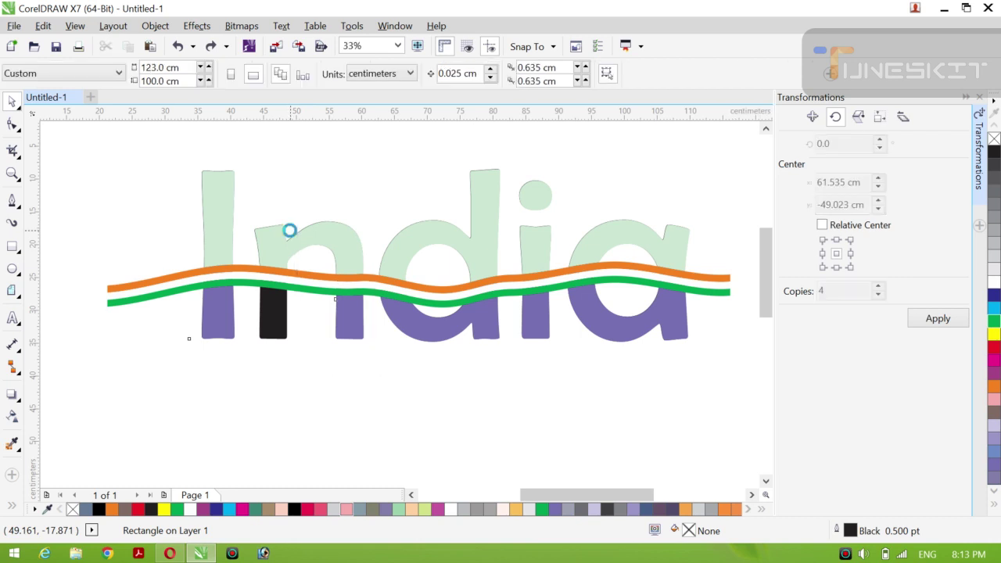
Step: Undo the removal of the purple piece covering the lower left stem of the n and clear the selection
{"action": "key", "text": "Tab"}
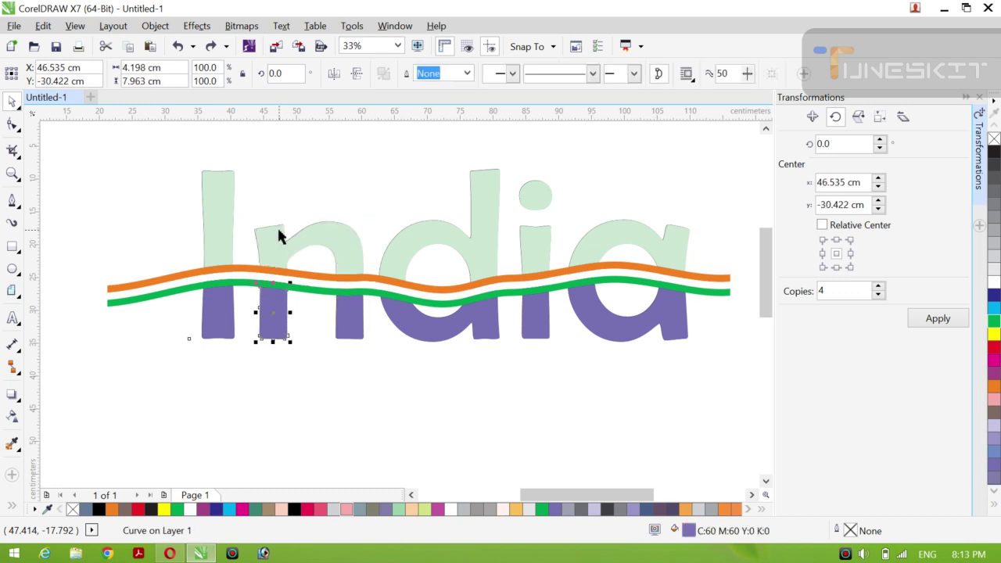
{"action": "left_click", "coordinate": [16, 103]}
{"action": "left_click", "coordinate": [86, 137]}
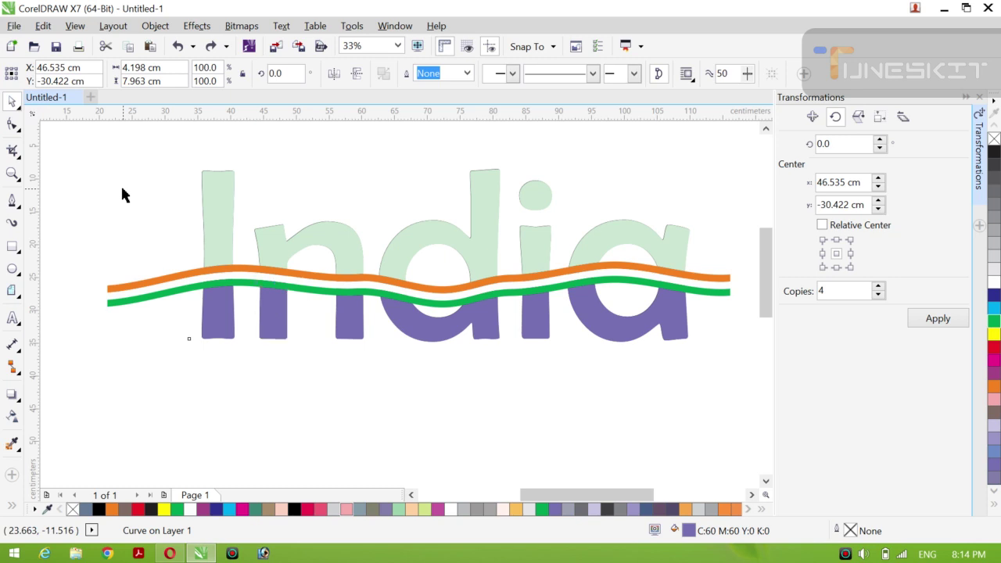
{"action": "left_click", "coordinate": [121, 194]}
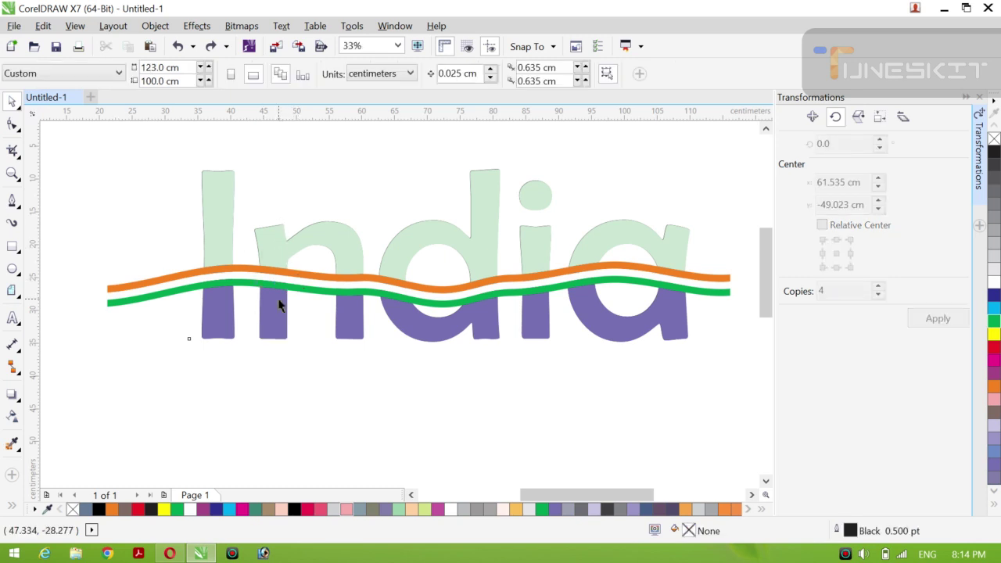
Step: Fill the pale green upper piece of the n with the same purple as its lower stems
{"action": "left_click", "coordinate": [269, 319]}
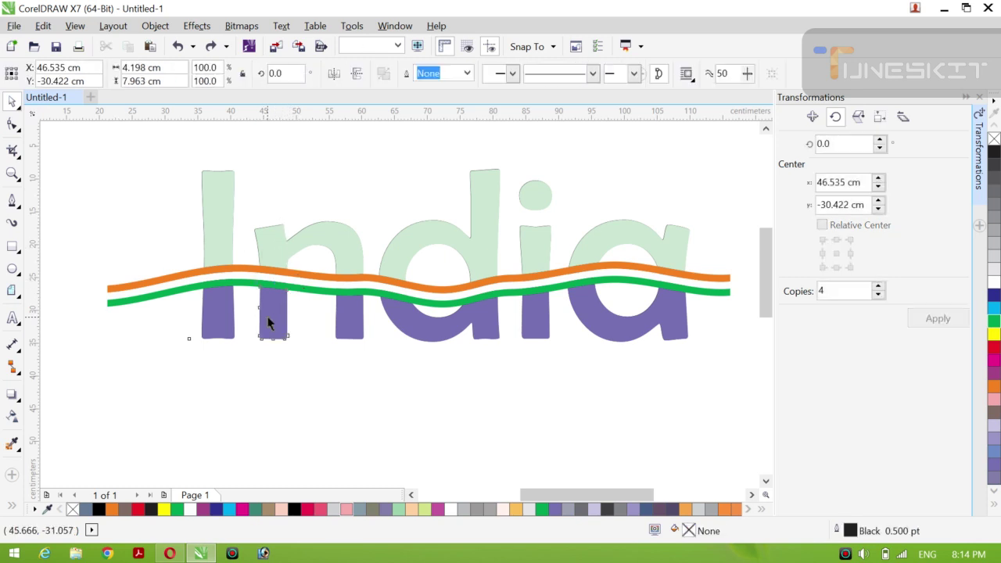
{"action": "left_click", "coordinate": [275, 251]}
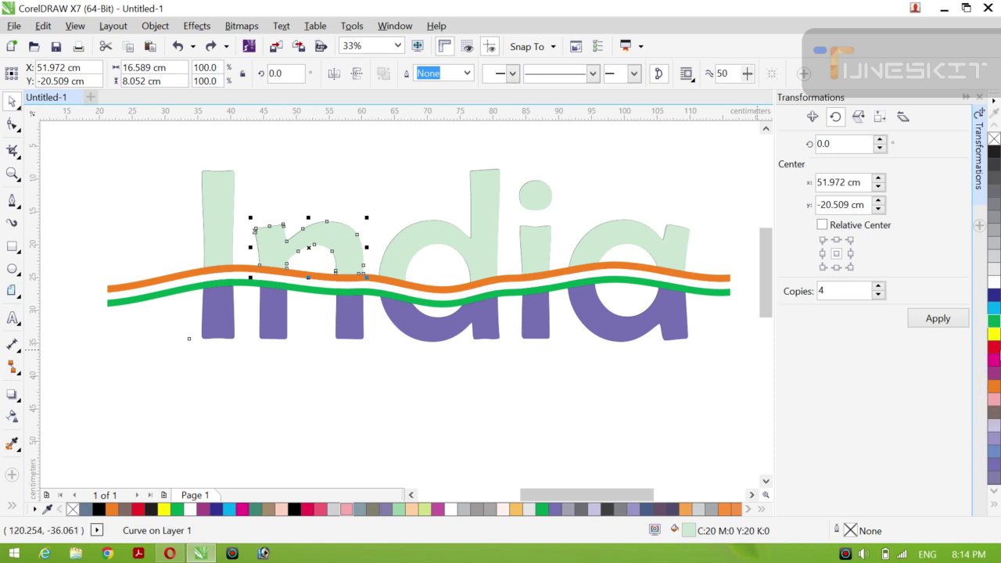
{"action": "left_click", "coordinate": [995, 465]}
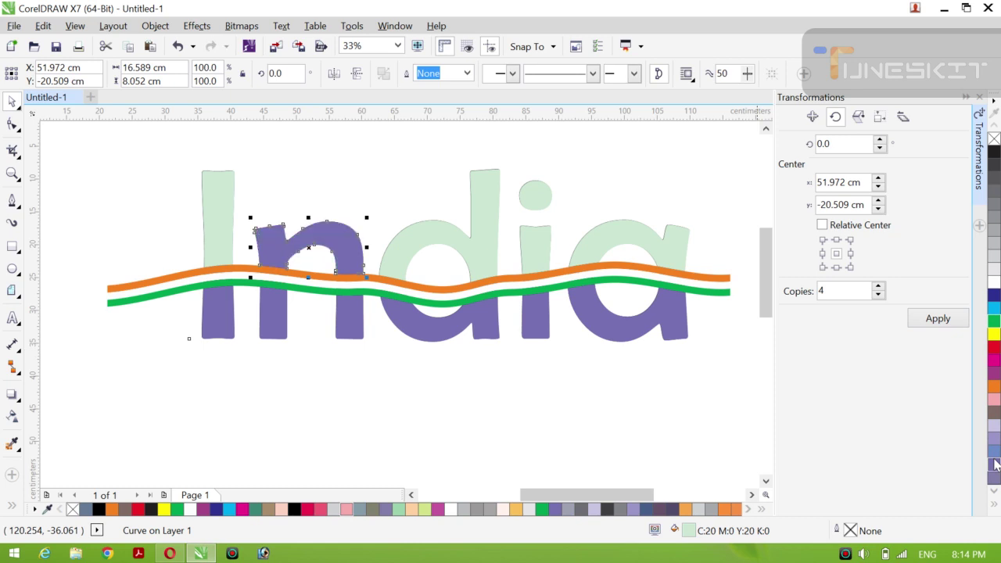
{"action": "left_click", "coordinate": [293, 169]}
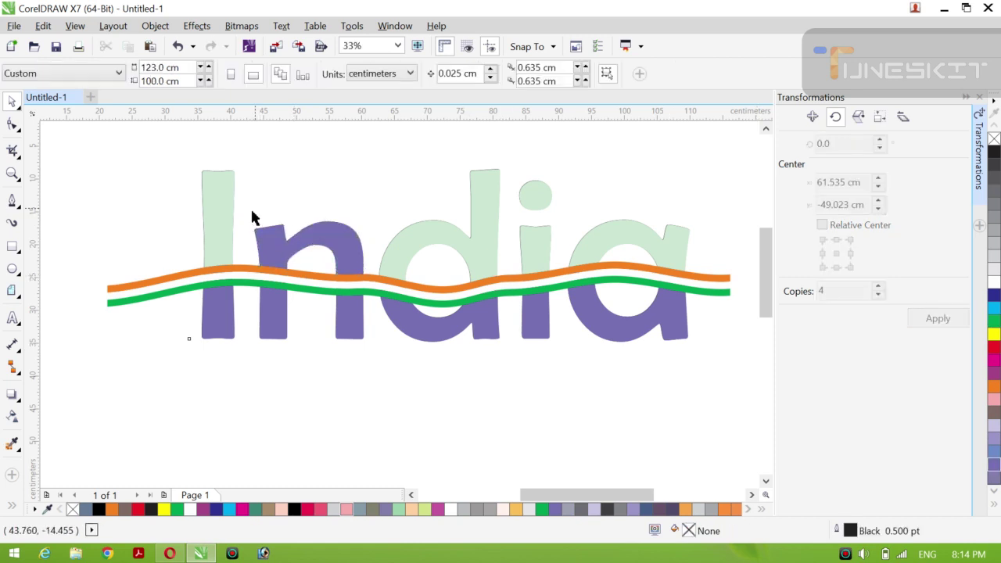
Step: Shift the purple upper piece of the n off the black text beneath it and delete that piece
{"action": "left_click_drag", "start_coordinate": [245, 221], "coordinate": [368, 347]}
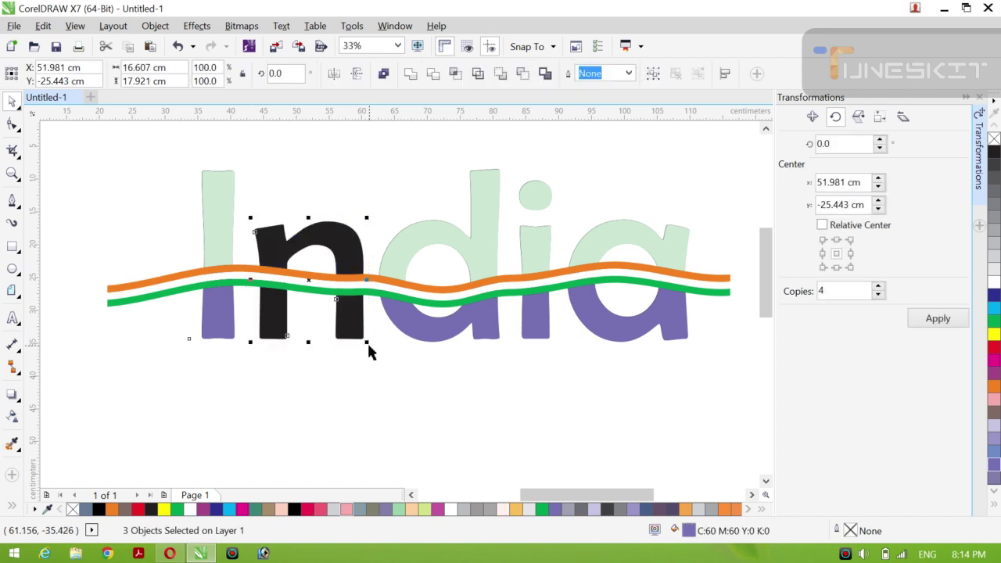
{"action": "left_click", "coordinate": [313, 246]}
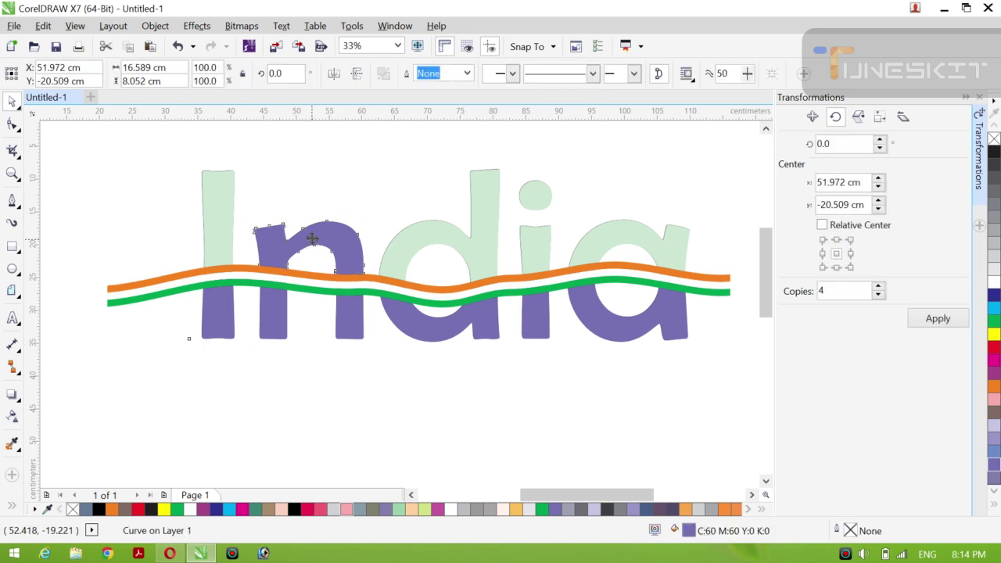
{"action": "left_click_drag", "start_coordinate": [313, 248], "coordinate": [311, 213]}
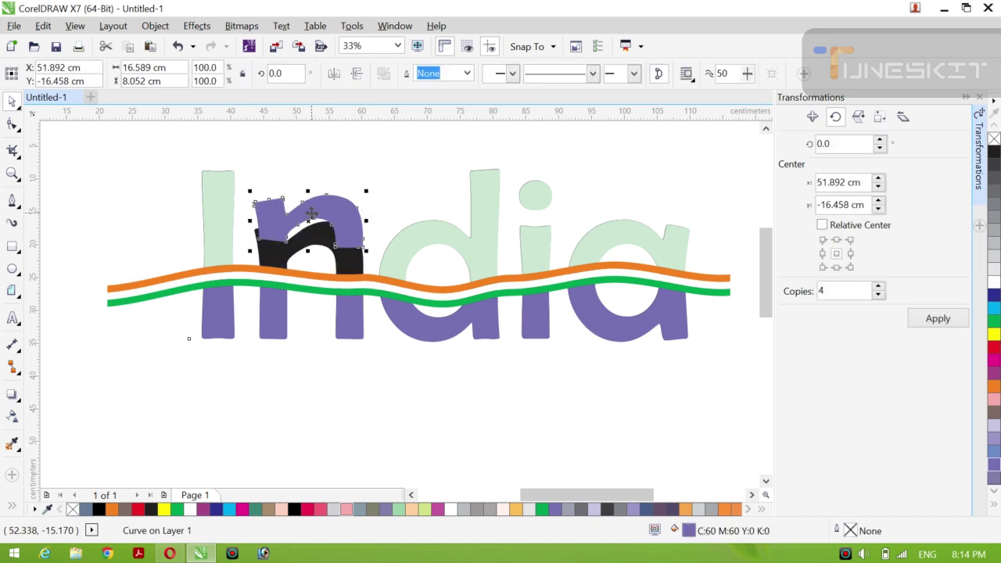
{"action": "key", "text": "Delete"}
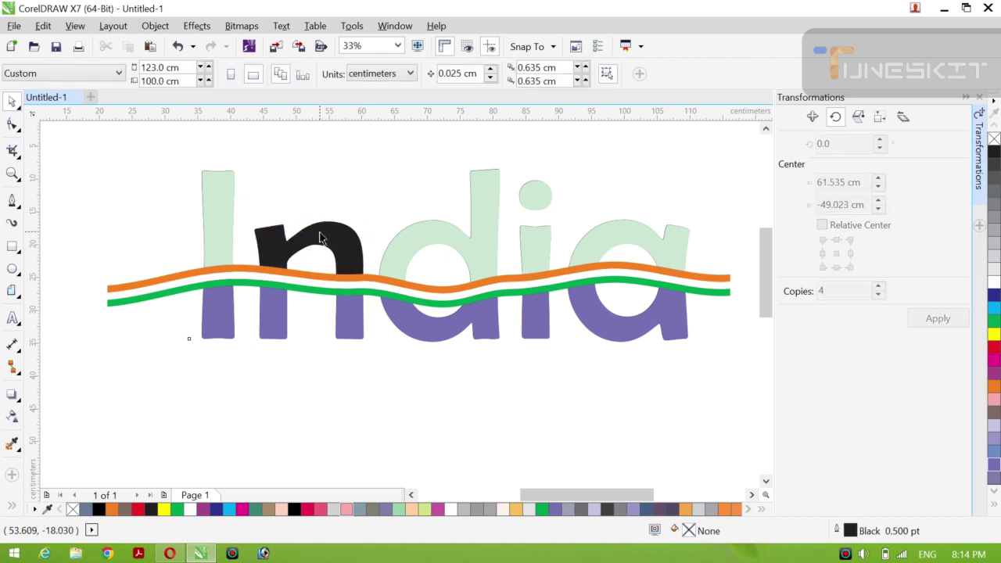
Step: Break the black India artistic text apart into separate letters
{"action": "left_click", "coordinate": [320, 231]}
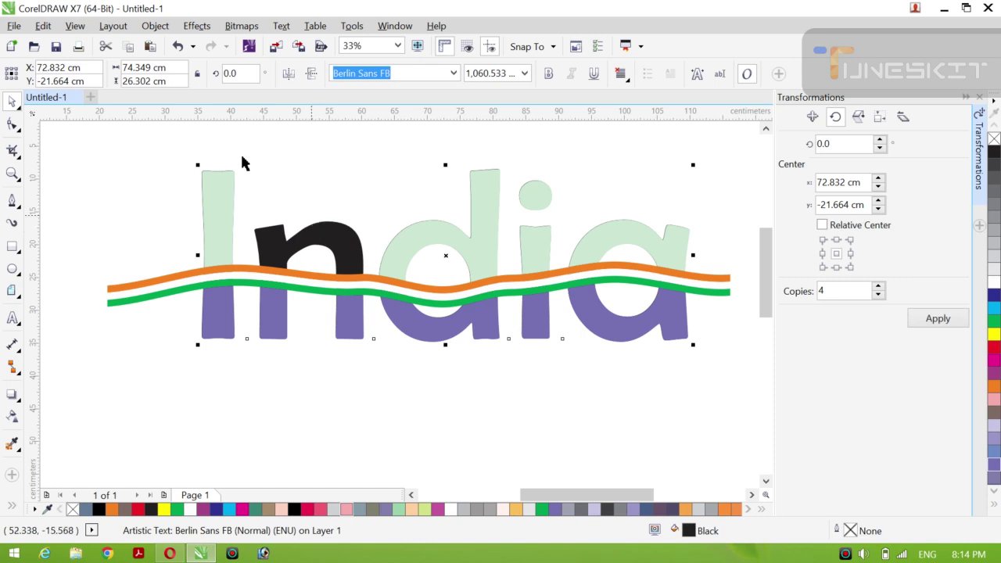
{"action": "left_click", "coordinate": [155, 25]}
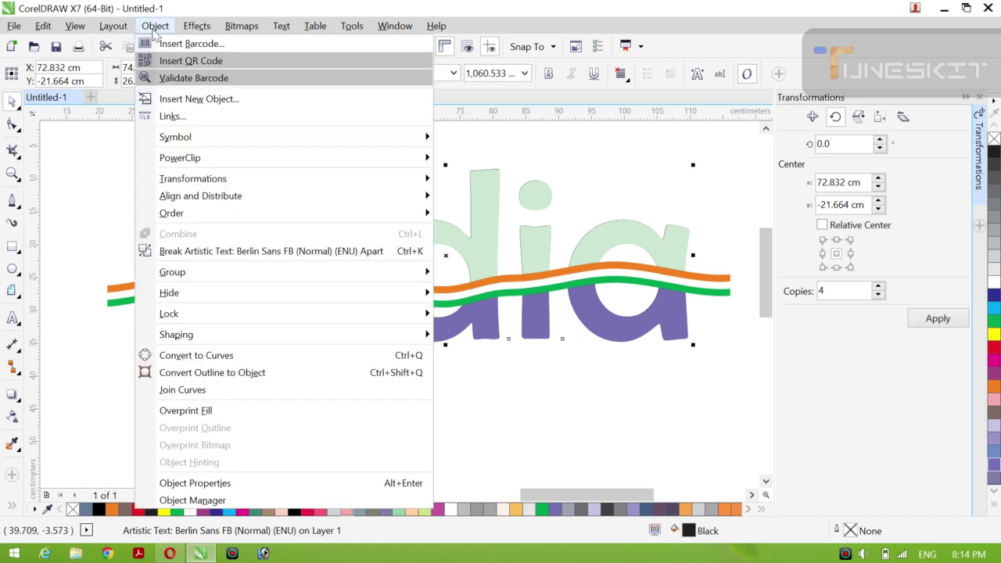
{"action": "left_click", "coordinate": [94, 188]}
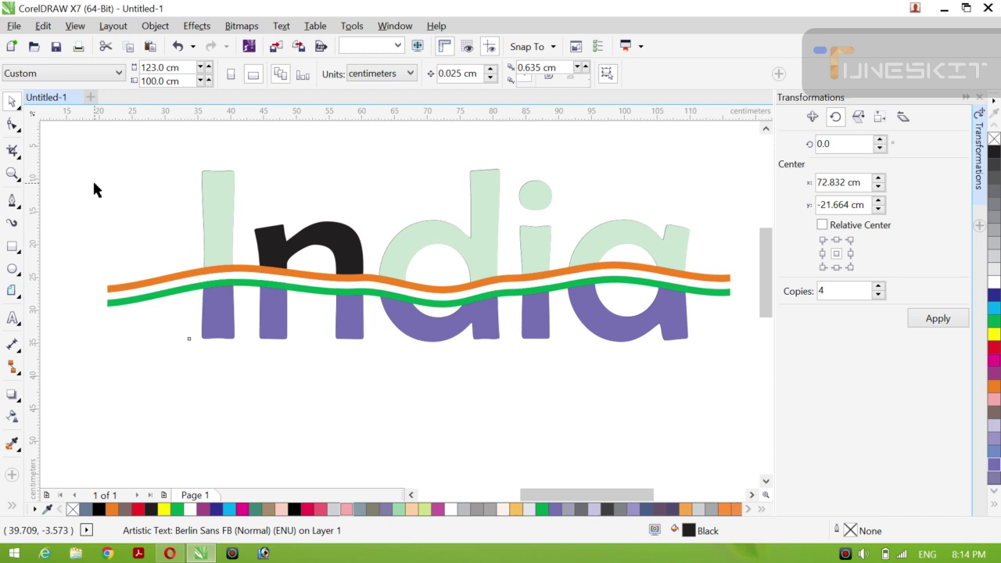
{"action": "left_click", "coordinate": [333, 241]}
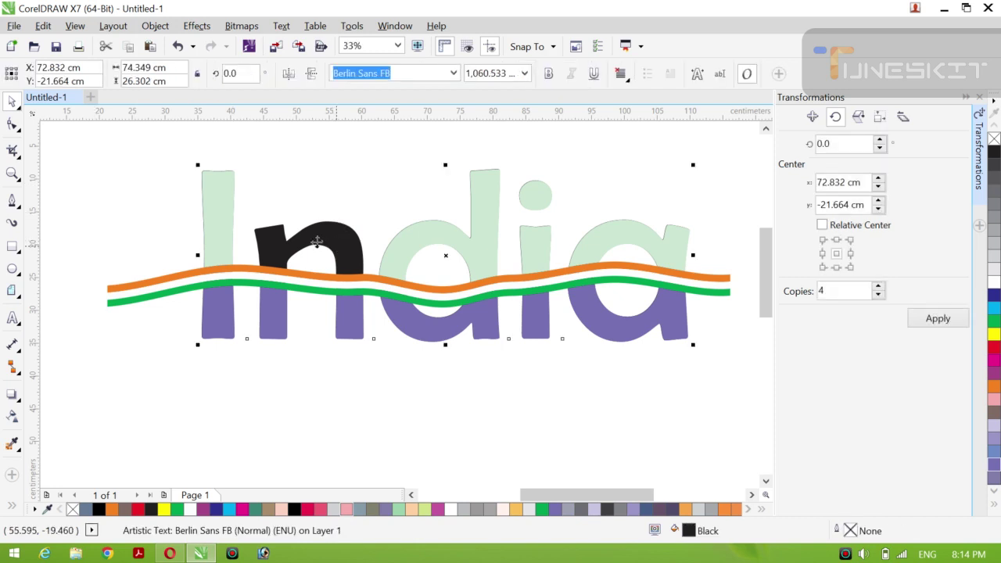
{"action": "left_click", "coordinate": [154, 27]}
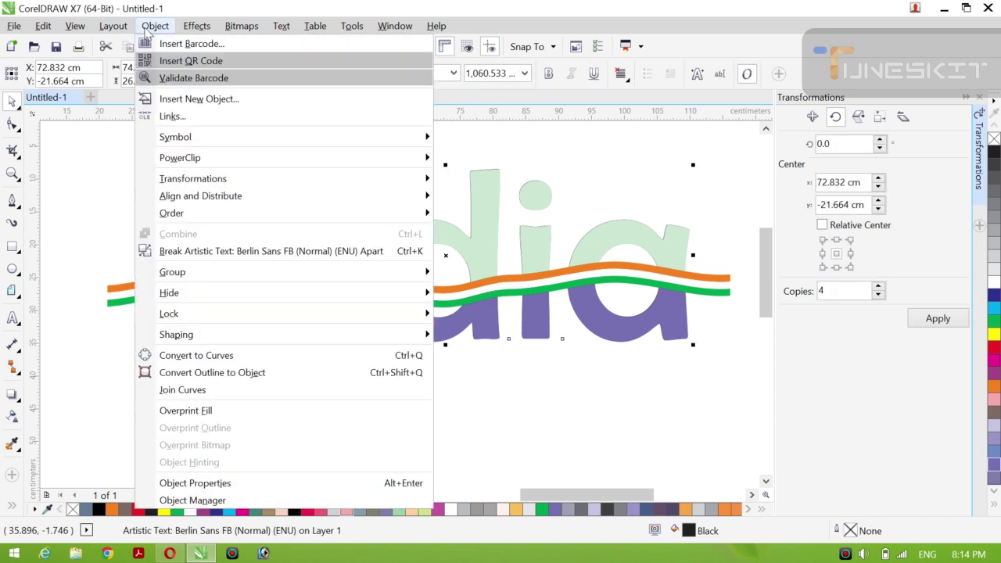
{"action": "left_click", "coordinate": [271, 251]}
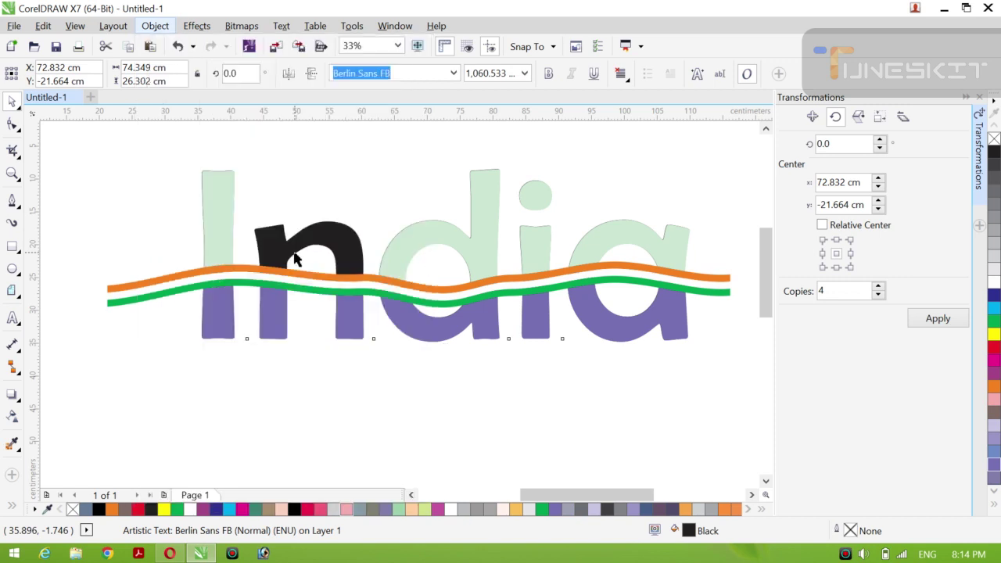
Step: Bring the separate black letter n in front of the wavy ribbon and its purple stem pieces
{"action": "left_click", "coordinate": [152, 212]}
{"action": "left_click", "coordinate": [312, 242]}
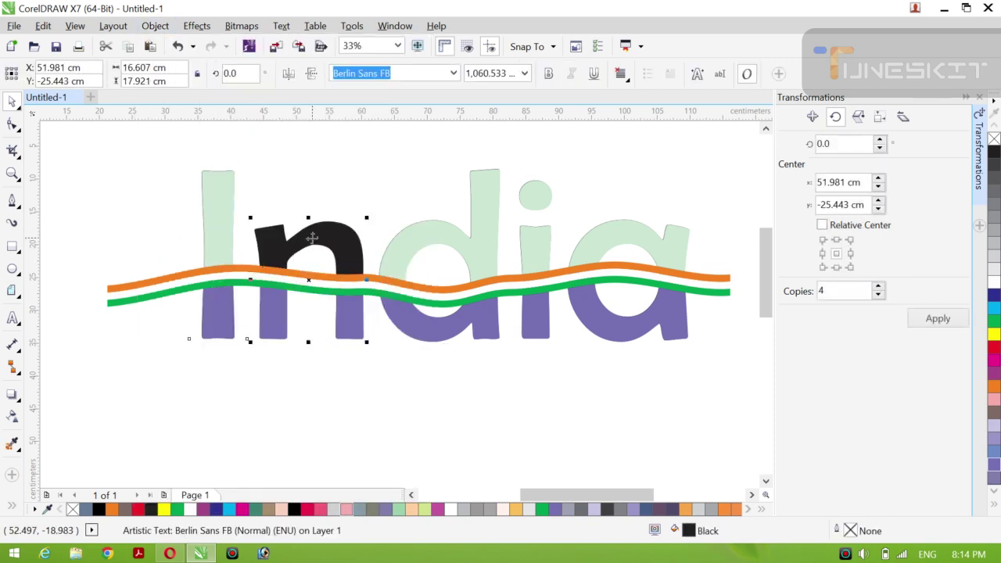
{"action": "key", "text": "ctrl+Page_Up"}
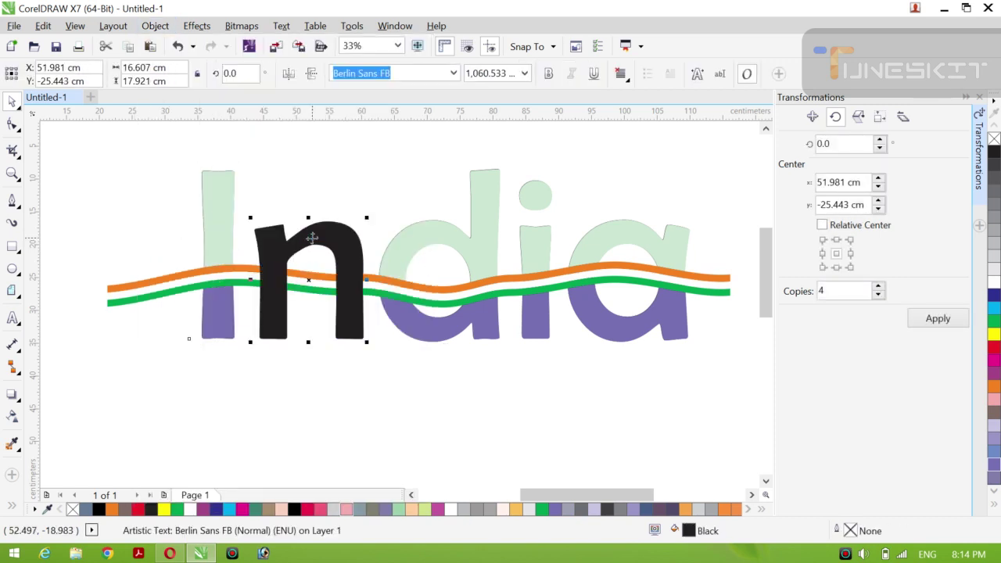
{"action": "left_click", "coordinate": [294, 189]}
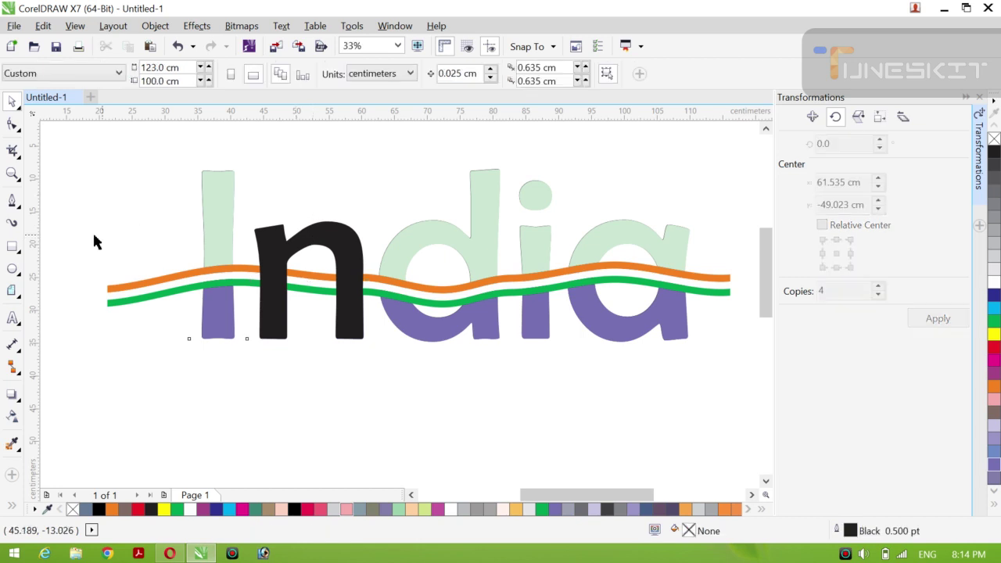
Step: Draw an unfilled rectangle about 12 cm wide and 19.8 cm high over the right part of the black n
{"action": "left_click", "coordinate": [11, 247]}
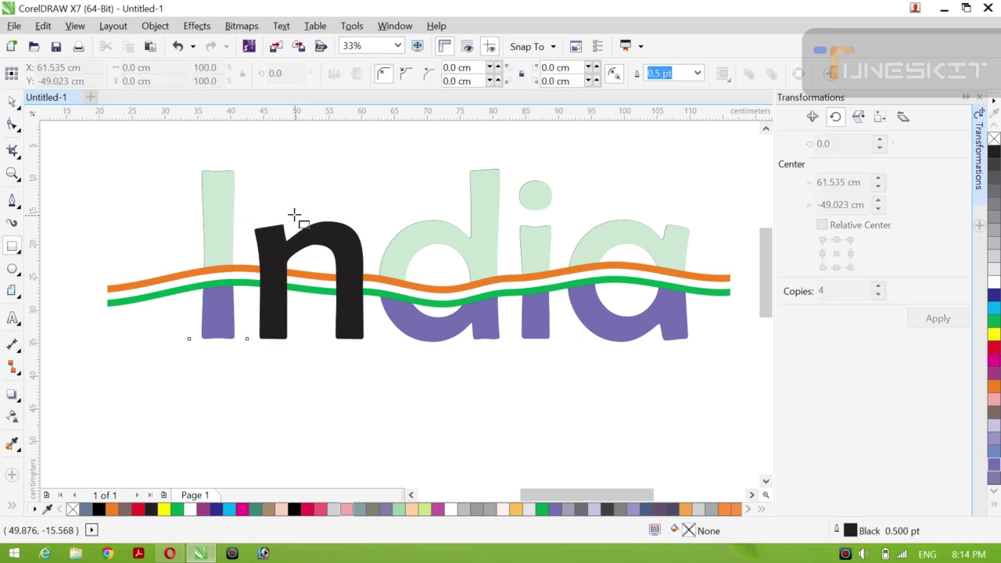
{"action": "mouse_move", "coordinate": [295, 216]}
{"action": "left_mouse_down"}
{"action": "mouse_move", "coordinate": [371, 246]}
{"action": "mouse_move", "coordinate": [377, 347]}
{"action": "left_mouse_up"}
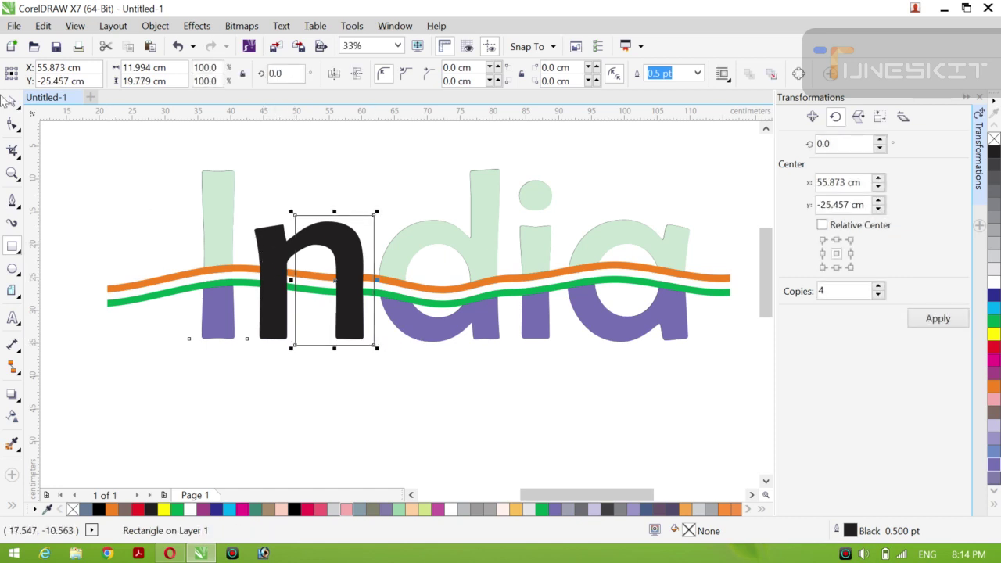
{"action": "left_click", "coordinate": [14, 104]}
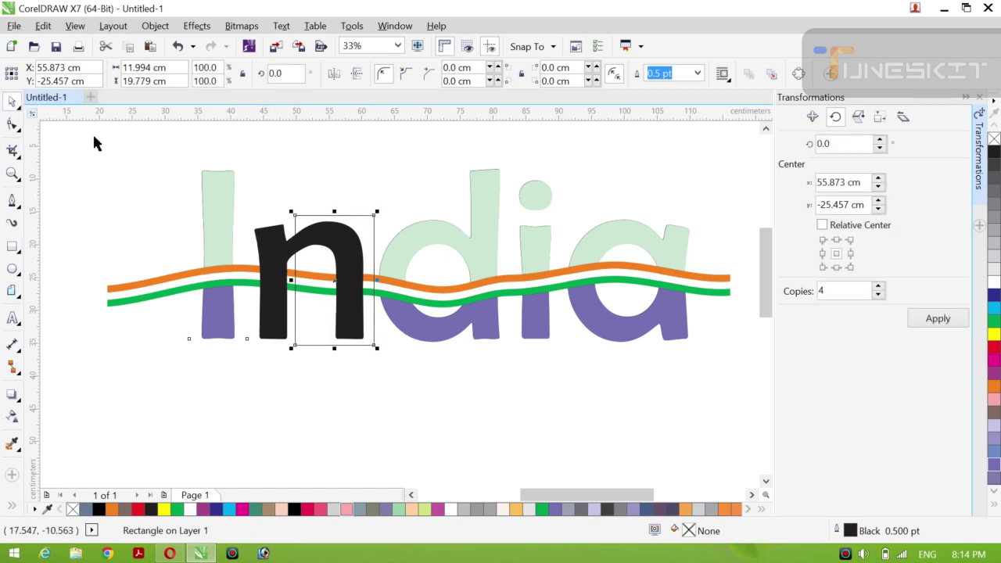
Step: Try trimming the black n with the rectangle, and undo the trim
{"action": "left_click", "coordinate": [274, 261], "text": "shift"}
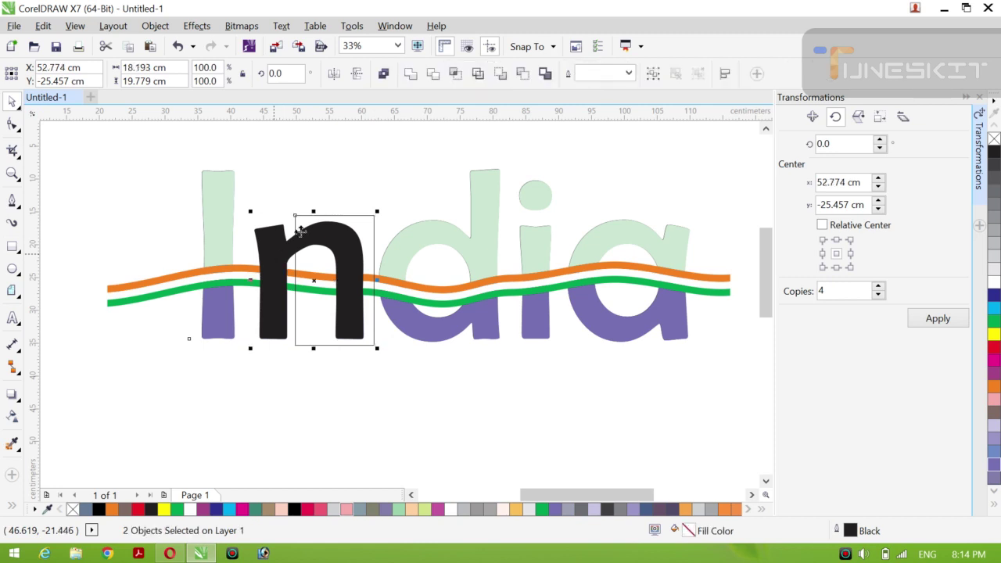
{"action": "left_click", "coordinate": [433, 73]}
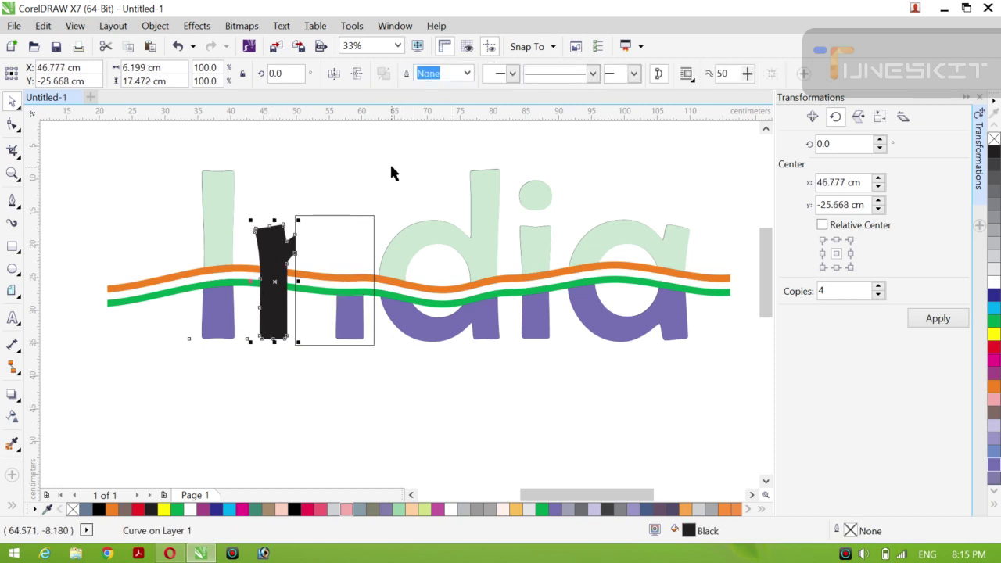
{"action": "key", "text": "ctrl+z"}
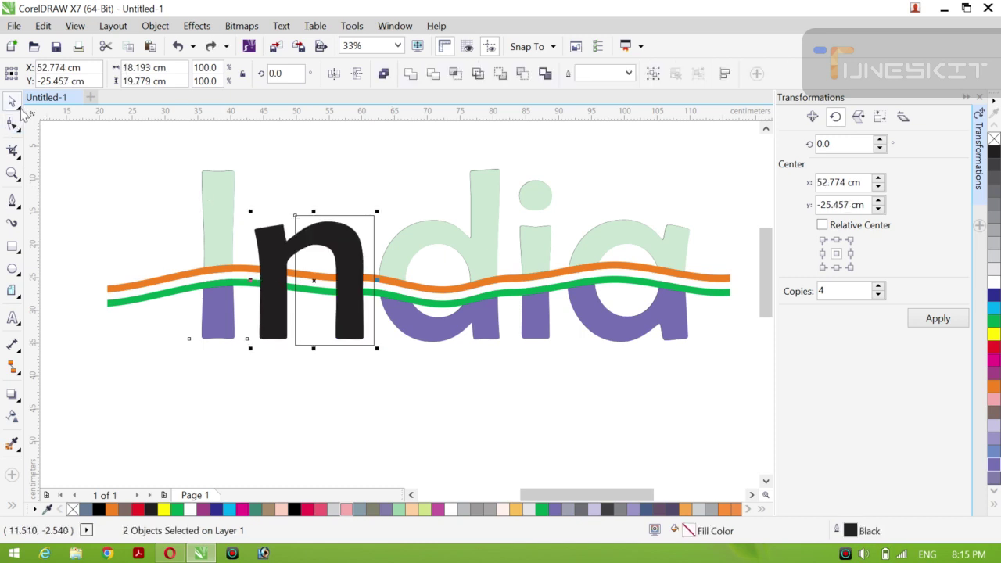
{"action": "left_click", "coordinate": [102, 181]}
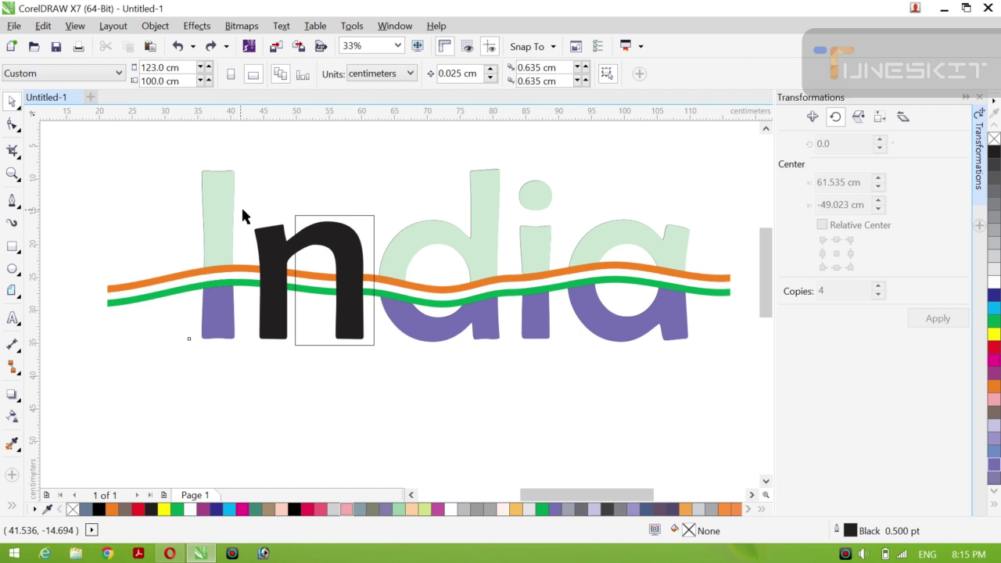
Step: Move the rectangle off the n to the empty area before the letter I and fill it with red
{"action": "left_click", "coordinate": [373, 224]}
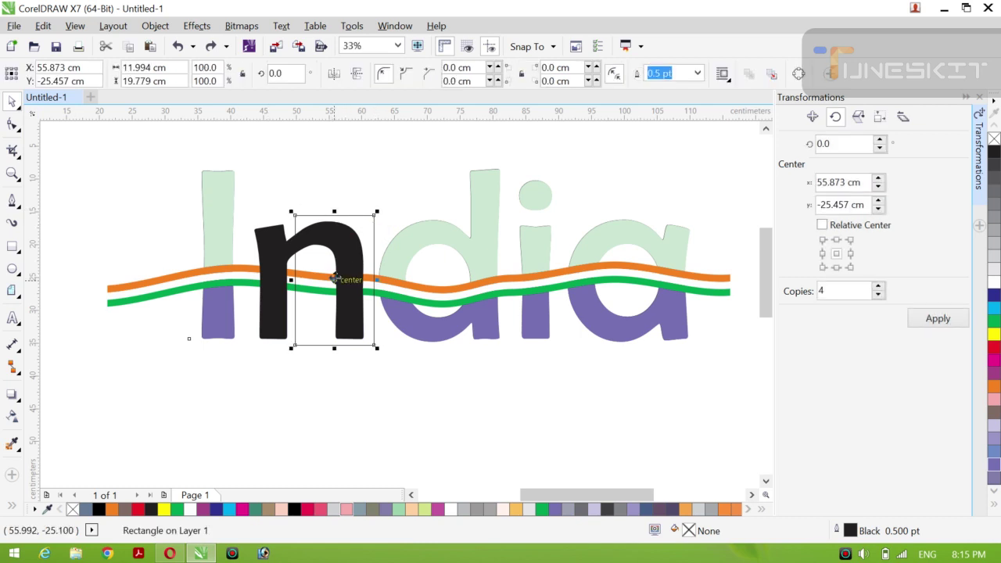
{"action": "left_click_drag", "start_coordinate": [335, 277], "coordinate": [116, 213]}
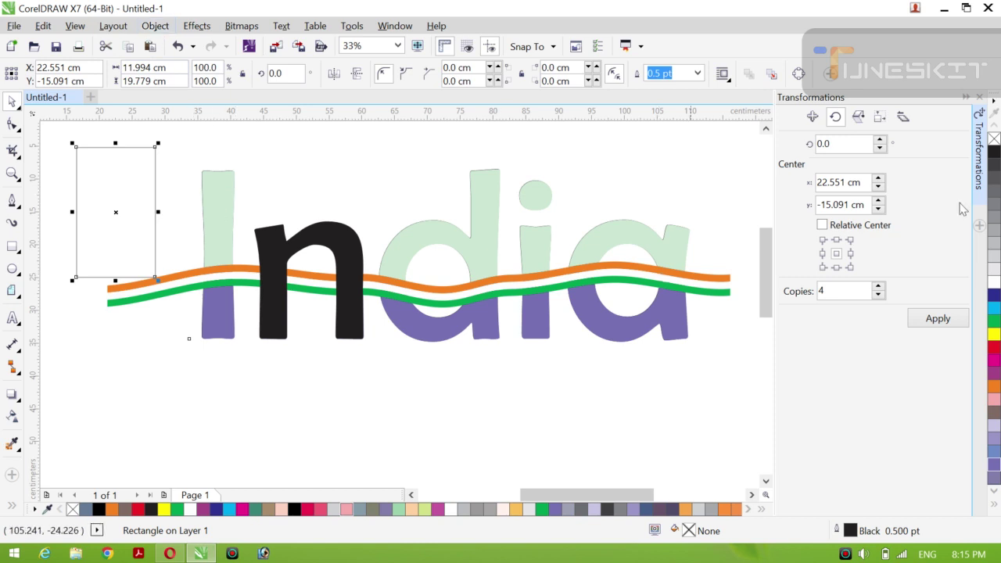
{"action": "left_click", "coordinate": [994, 348]}
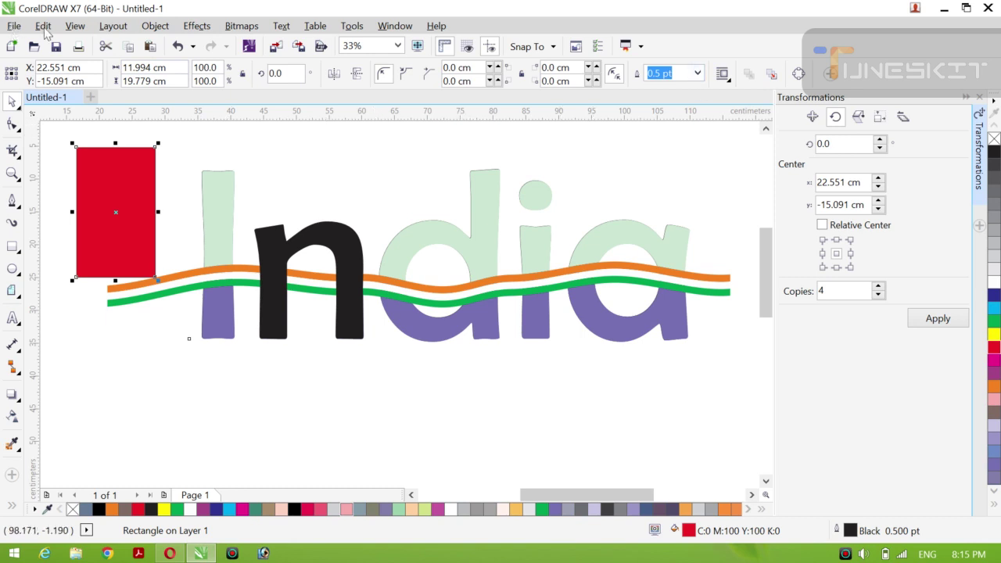
Step: Convert the red rectangle's outline to a separate object moved over the I and n, and delete the red filled rectangle
{"action": "left_click", "coordinate": [155, 26]}
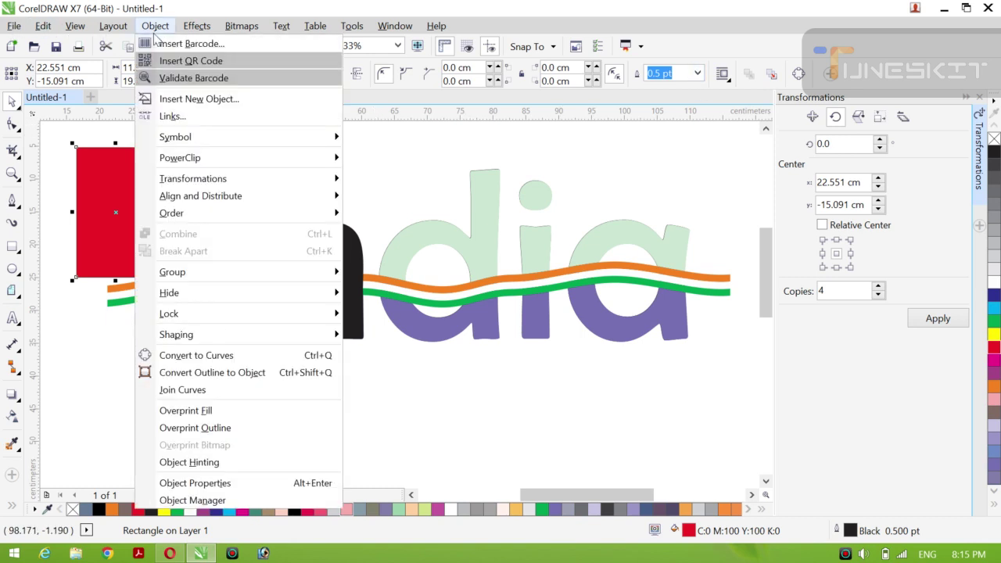
{"action": "left_click", "coordinate": [214, 375]}
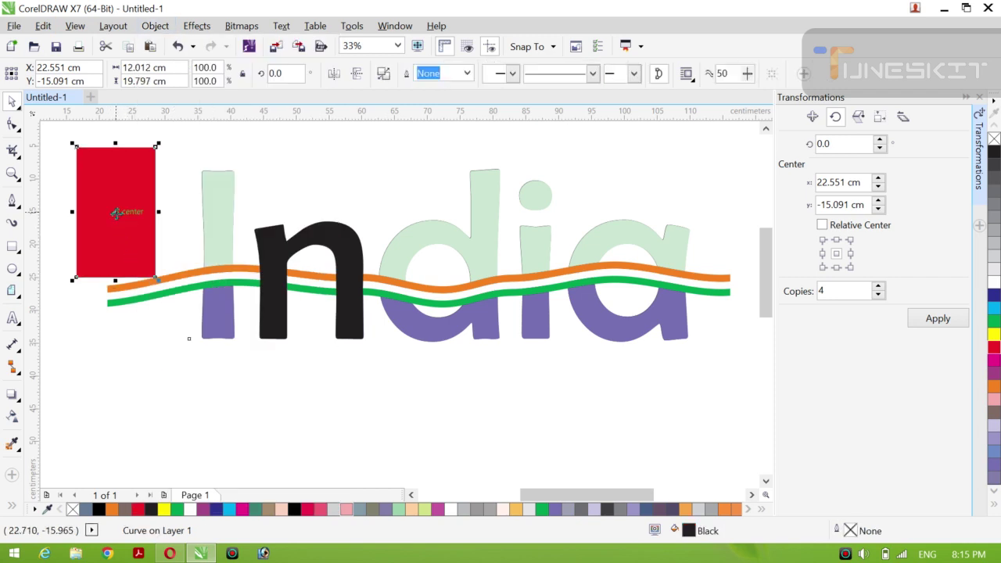
{"action": "left_click", "coordinate": [136, 204]}
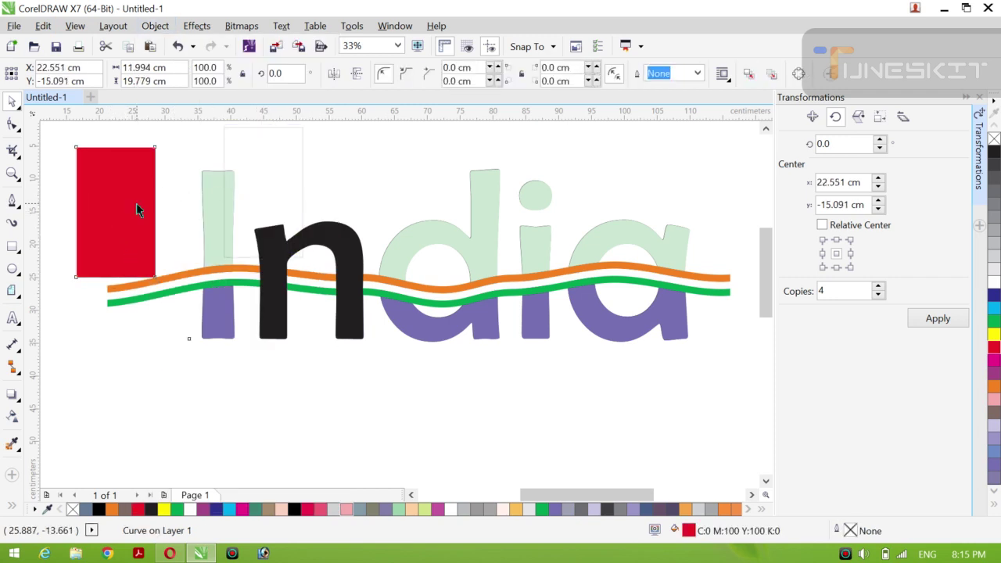
{"action": "key", "text": "Delete"}
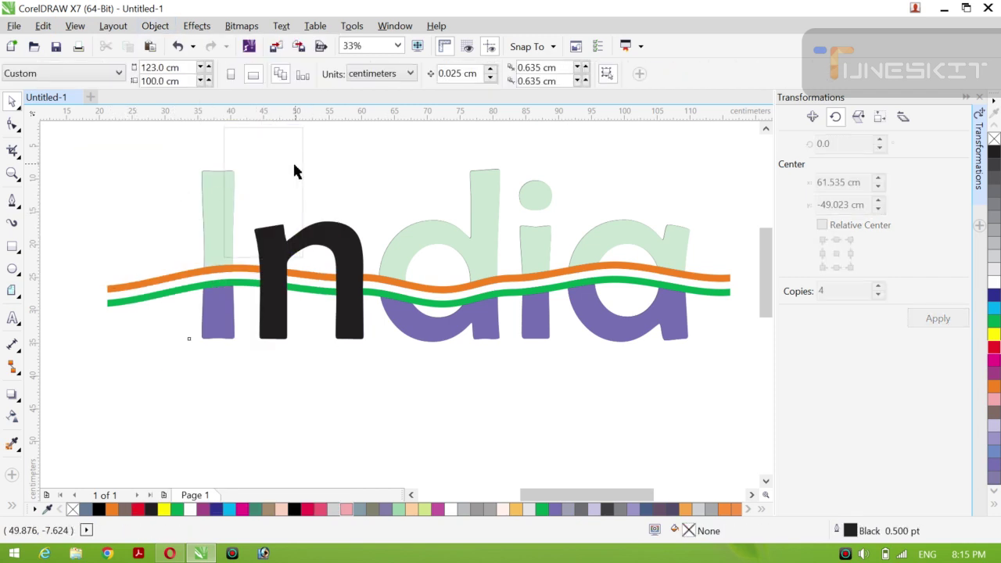
{"action": "left_click", "coordinate": [303, 172]}
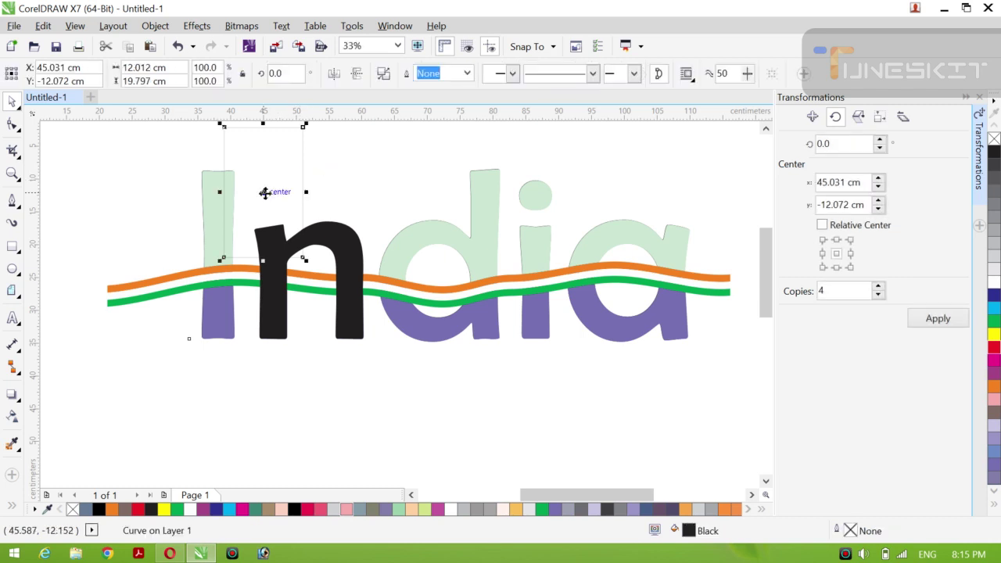
Step: Trim the black n with the rectangle outline placed over its right part, and move the outline to the empty area before the I
{"action": "left_click_drag", "start_coordinate": [264, 193], "coordinate": [334, 279]}
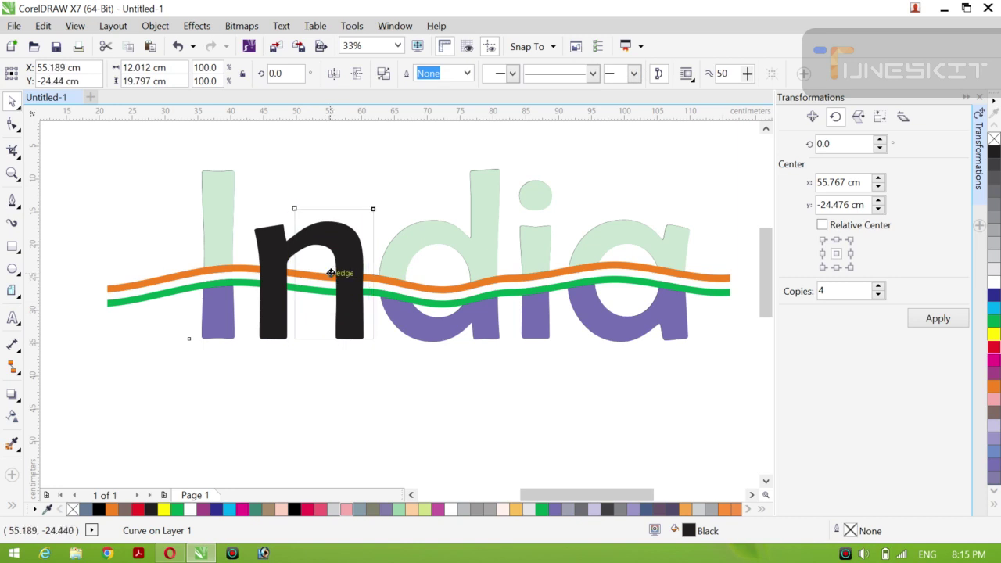
{"action": "left_click", "coordinate": [279, 280], "text": "shift"}
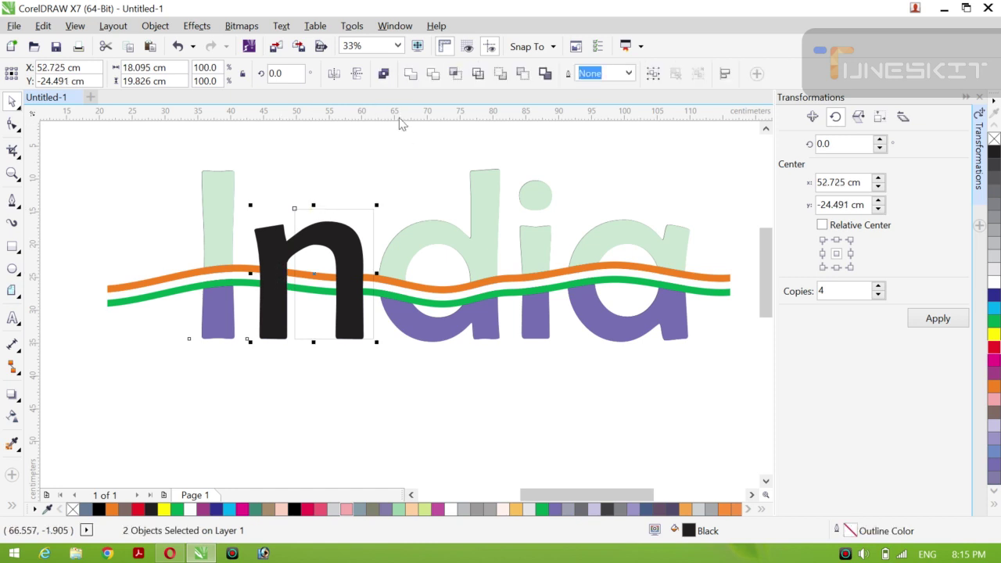
{"action": "left_click", "coordinate": [434, 75]}
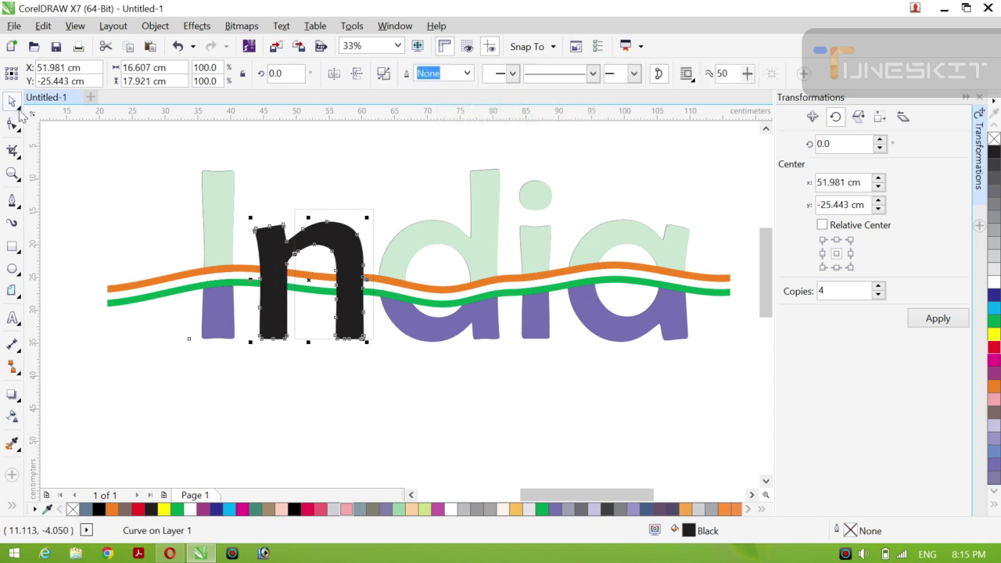
{"action": "left_click", "coordinate": [328, 215]}
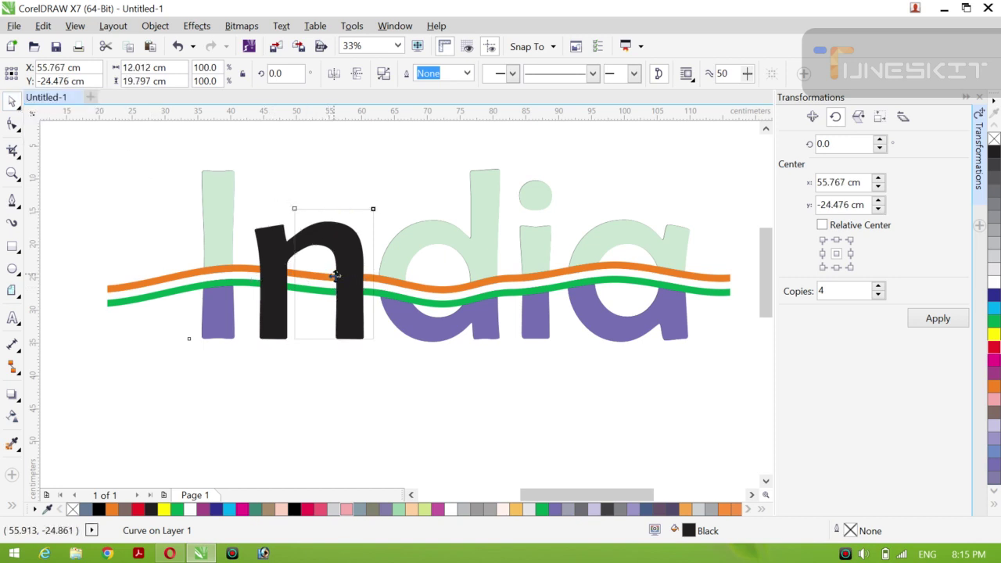
{"action": "left_click_drag", "start_coordinate": [333, 276], "coordinate": [156, 222]}
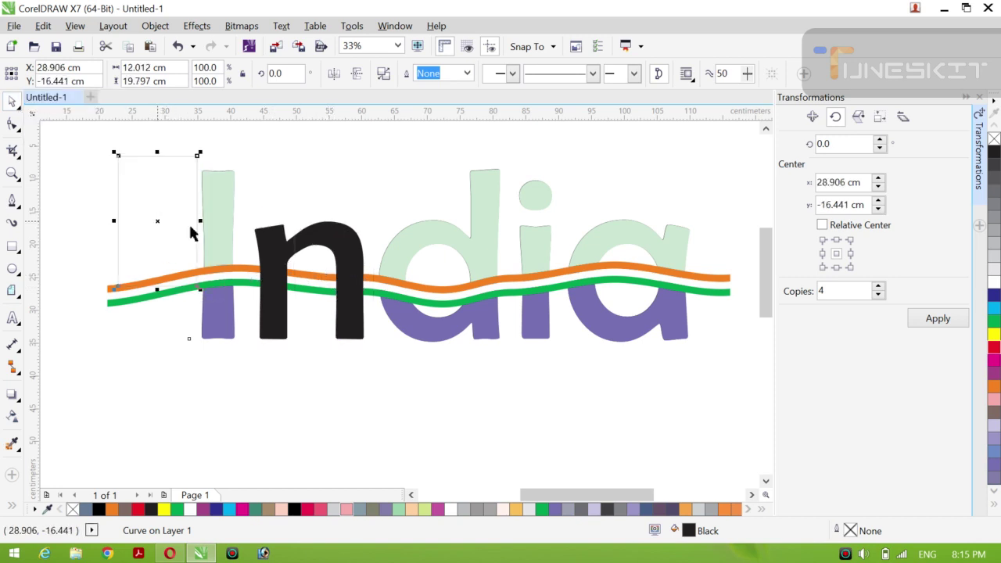
Step: Break the trimmed black n apart and send its right piece backward, behind the ribbon and the purple lower piece
{"action": "left_click", "coordinate": [348, 284]}
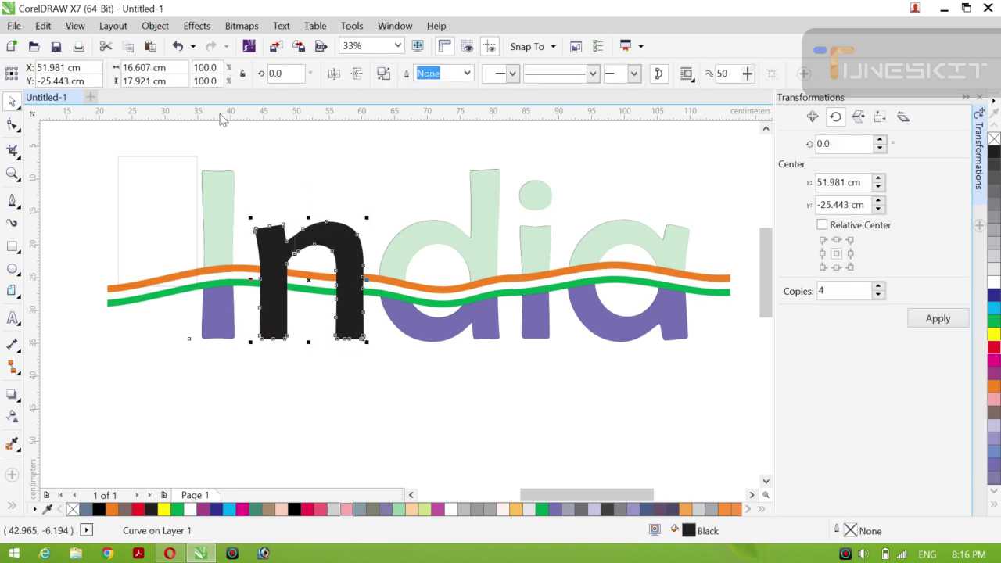
{"action": "left_click", "coordinate": [155, 25]}
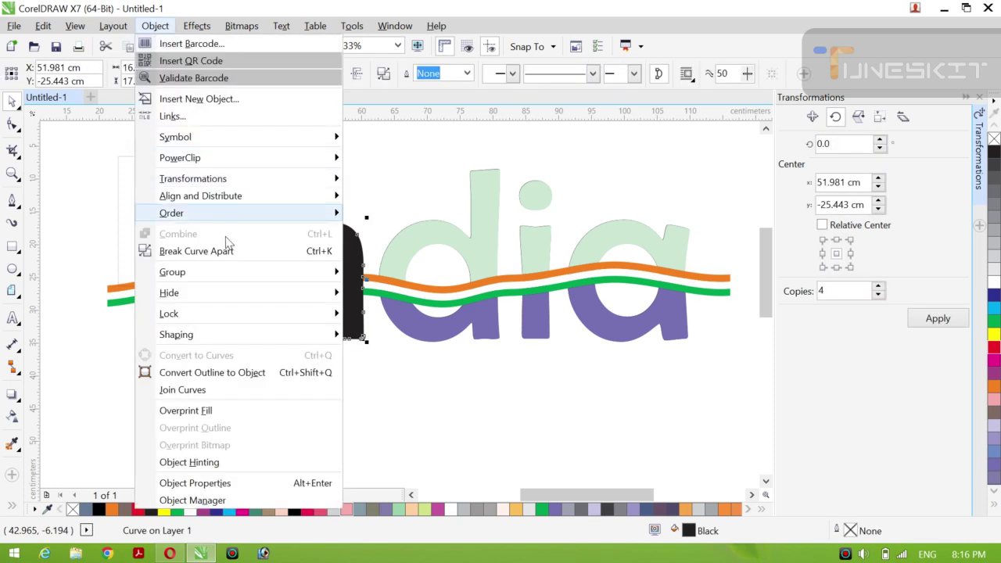
{"action": "left_click", "coordinate": [230, 251]}
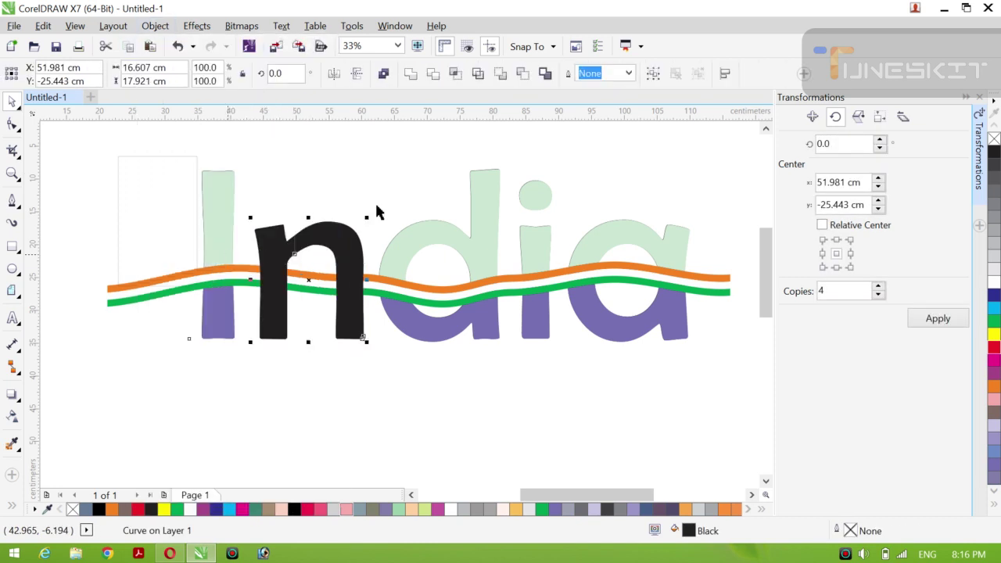
{"action": "left_click", "coordinate": [346, 253]}
{"action": "key", "text": "ctrl+Page_Down"}
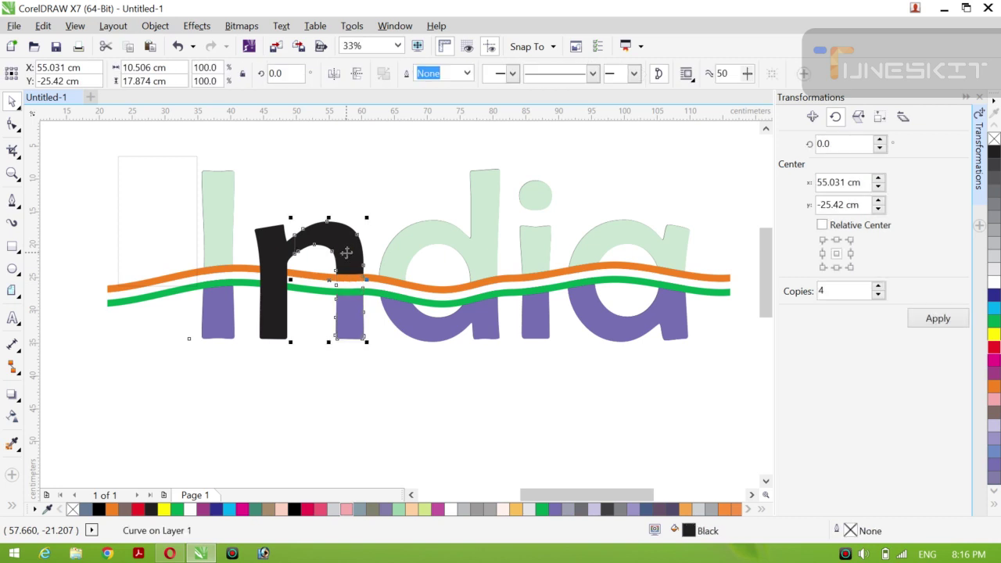
{"action": "left_click", "coordinate": [366, 180]}
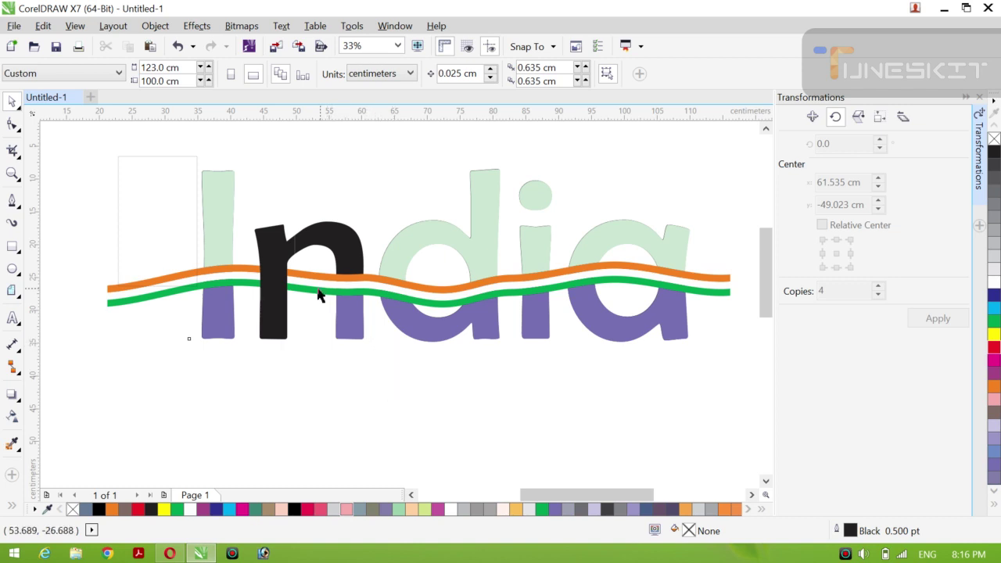
Step: Smart Fill the n's right arch above the ribbon and recolour it magenta-purple, C:20 M:80 Y:0 K:20
{"action": "left_click", "coordinate": [12, 508]}
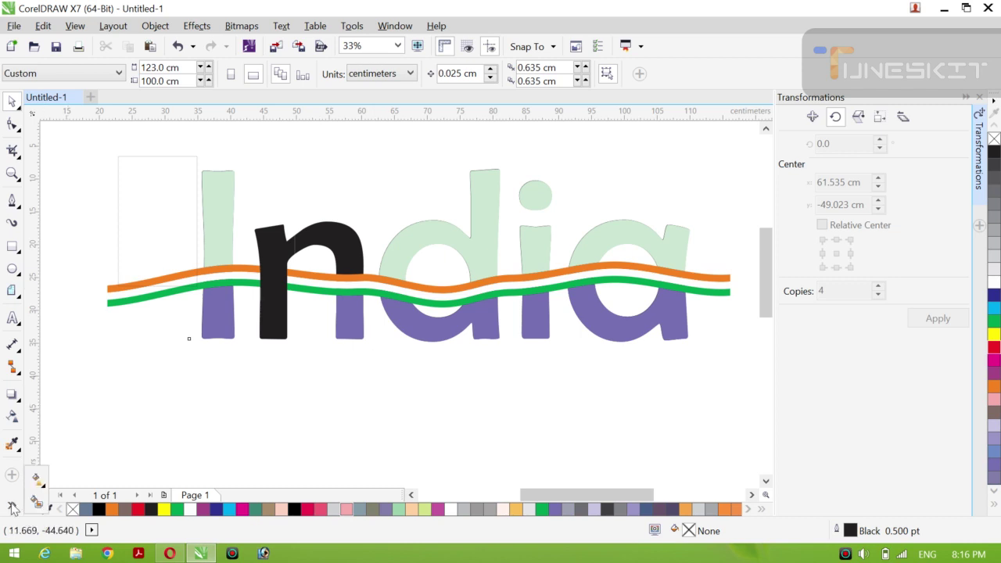
{"action": "left_click", "coordinate": [33, 505]}
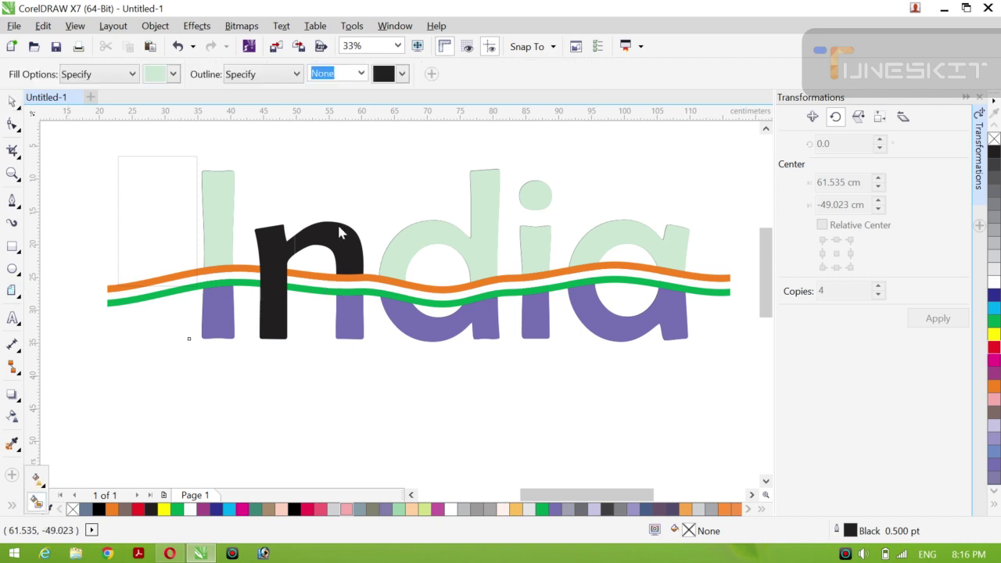
{"action": "left_click", "coordinate": [338, 248]}
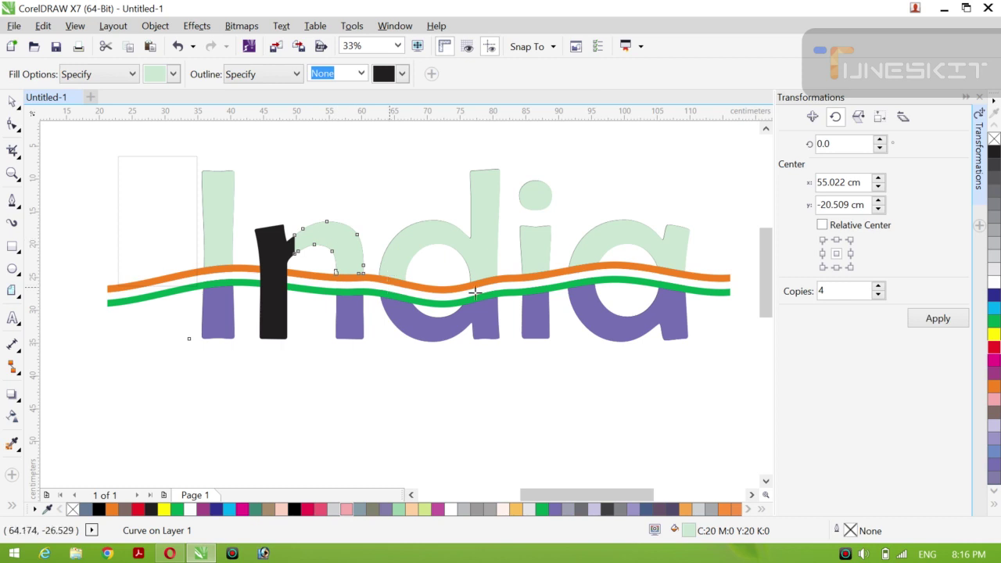
{"action": "left_click", "coordinate": [995, 374]}
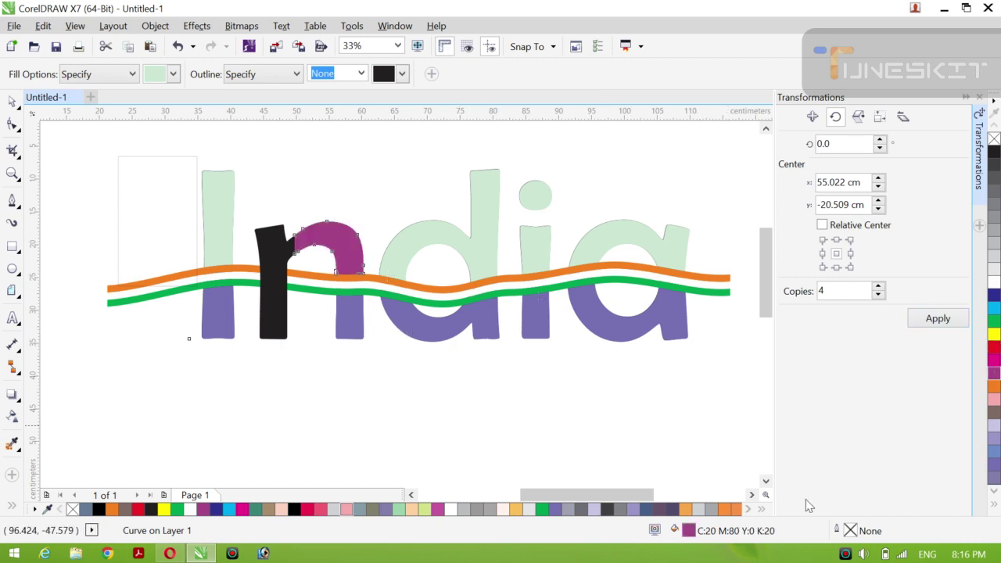
{"action": "left_click", "coordinate": [862, 554]}
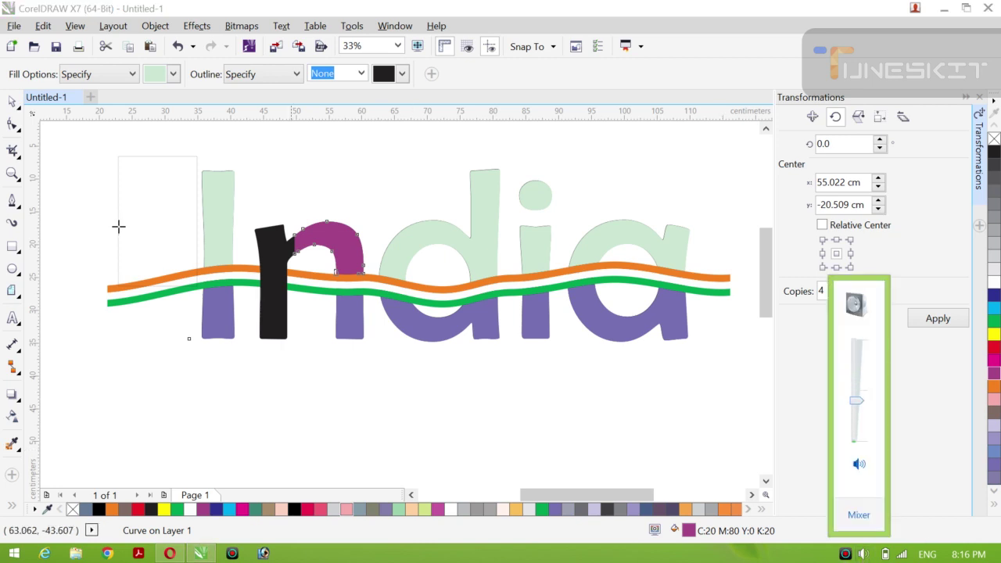
{"action": "left_click", "coordinate": [27, 113]}
{"action": "left_click", "coordinate": [52, 99]}
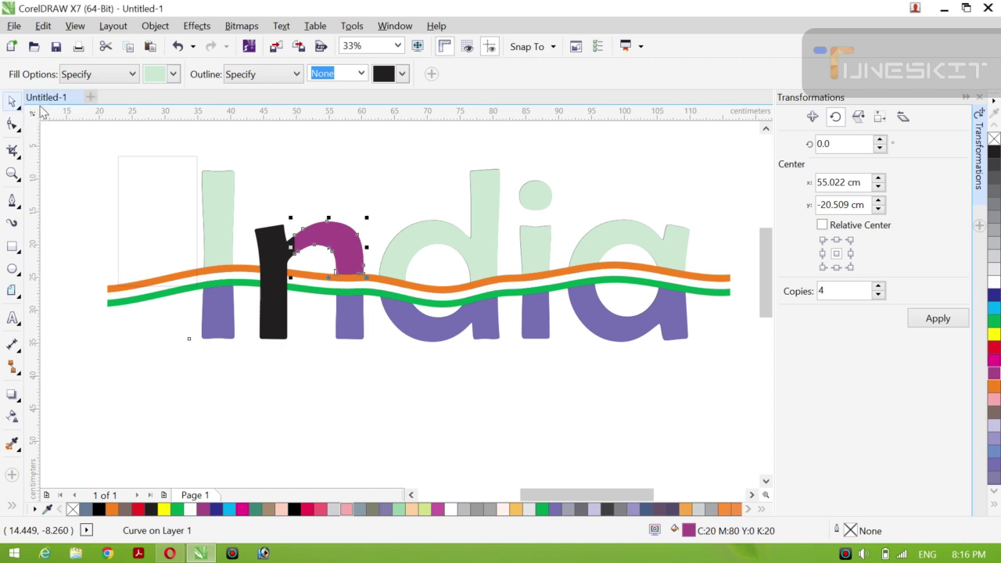
{"action": "left_click", "coordinate": [304, 181]}
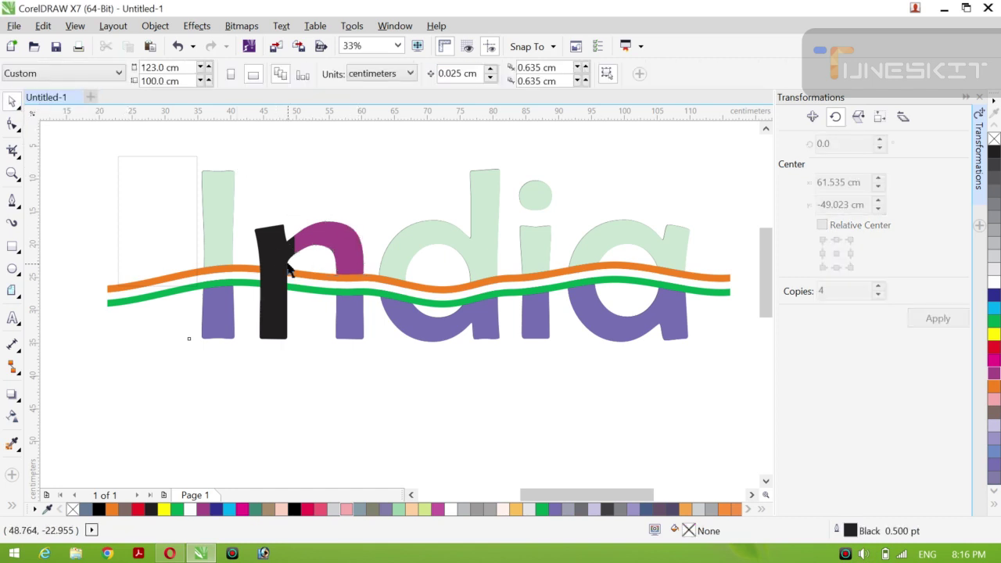
Step: Fill the n's black left stem and the lower part of its right leg with the same C:20 M:80 Y:0 K:20 purple
{"action": "left_click", "coordinate": [274, 290]}
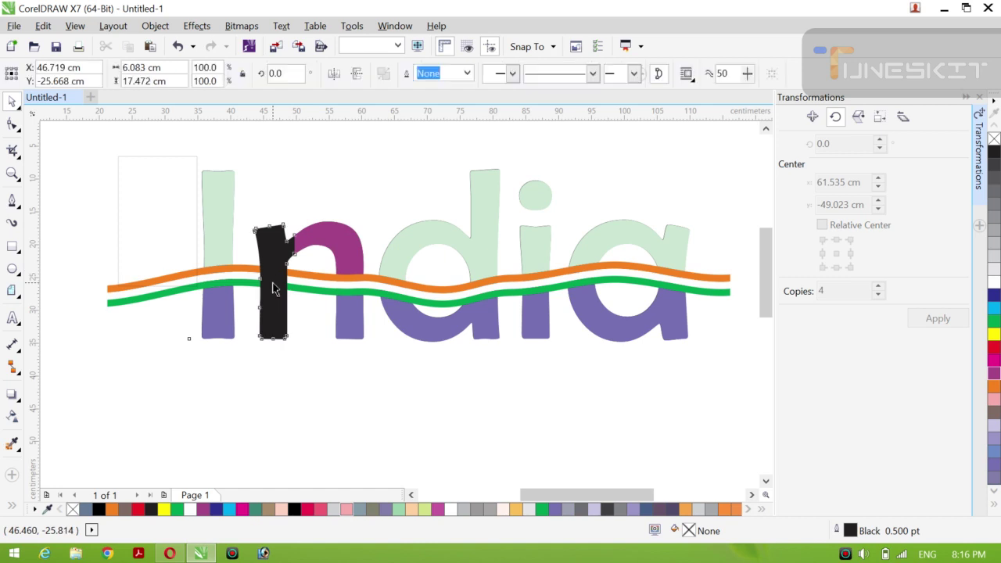
{"action": "left_click", "coordinate": [994, 378]}
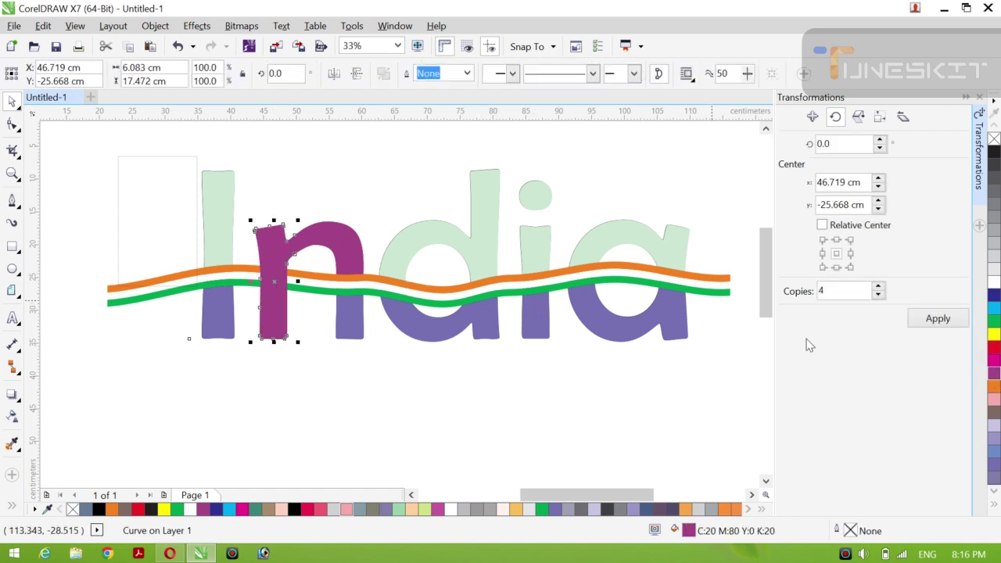
{"action": "left_click", "coordinate": [352, 329]}
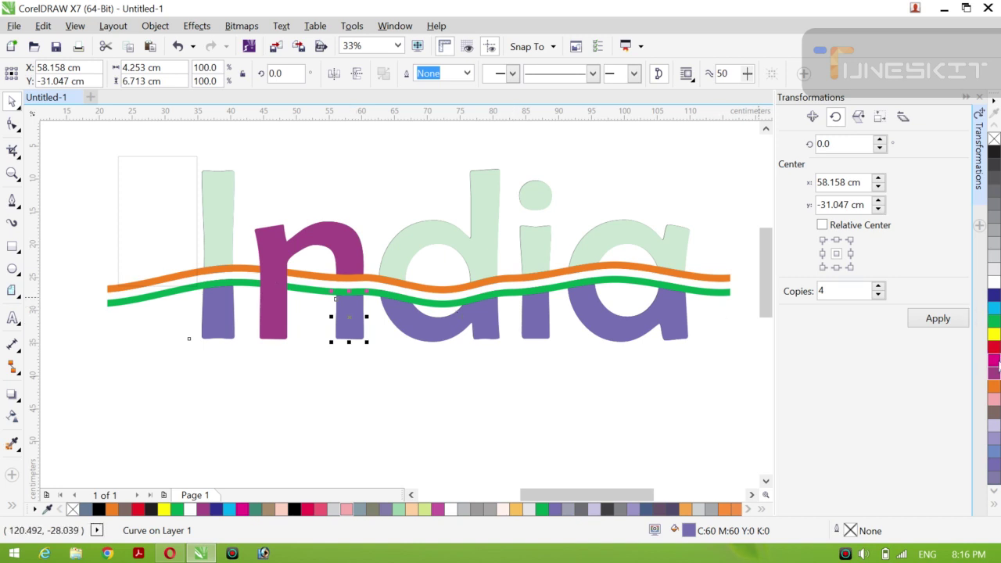
{"action": "left_click", "coordinate": [995, 378]}
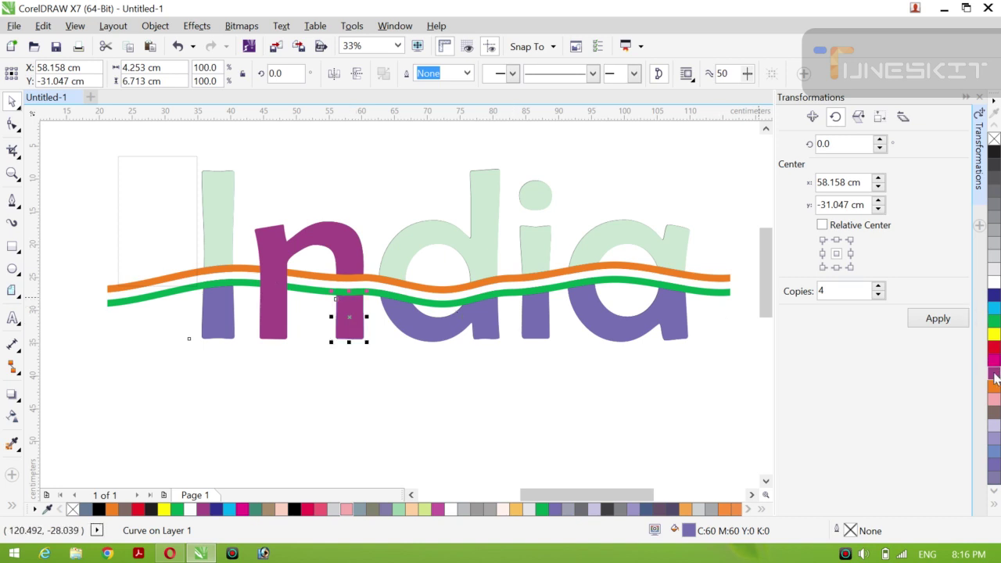
{"action": "left_click", "coordinate": [342, 196]}
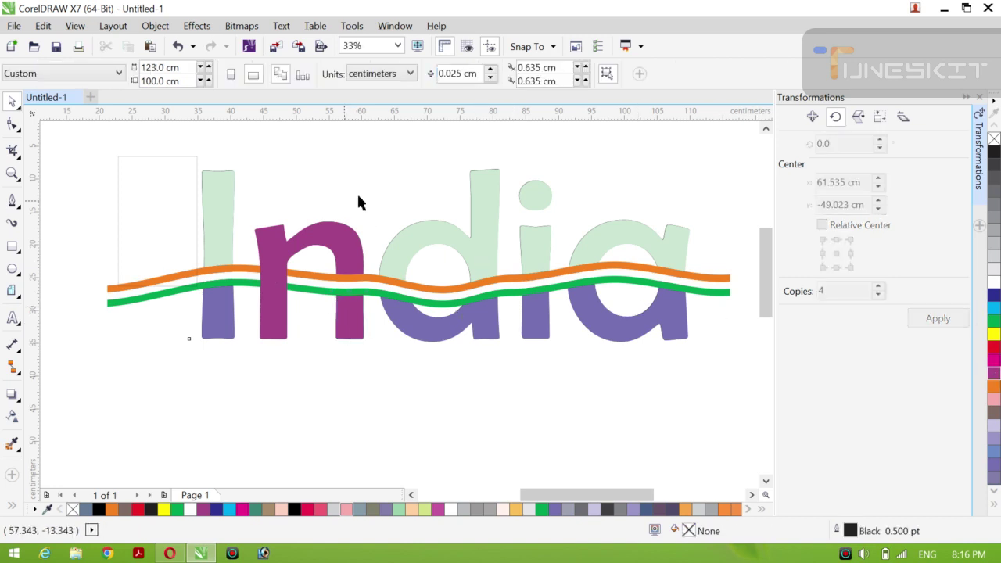
Step: Remove the purple lower piece and the pale green upper piece covering the d, and select the black d underneath
{"action": "left_click", "coordinate": [474, 246]}
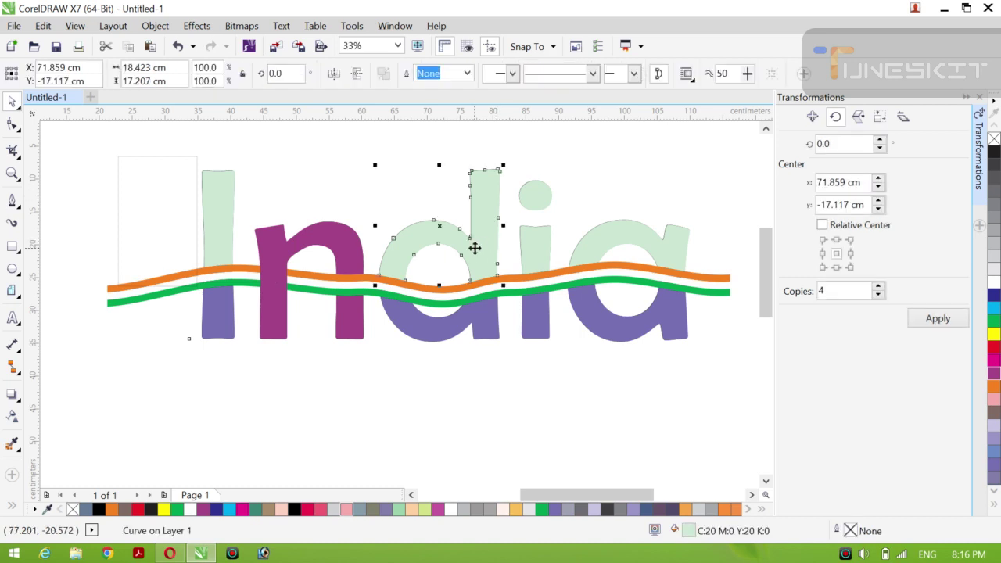
{"action": "left_click", "coordinate": [459, 322]}
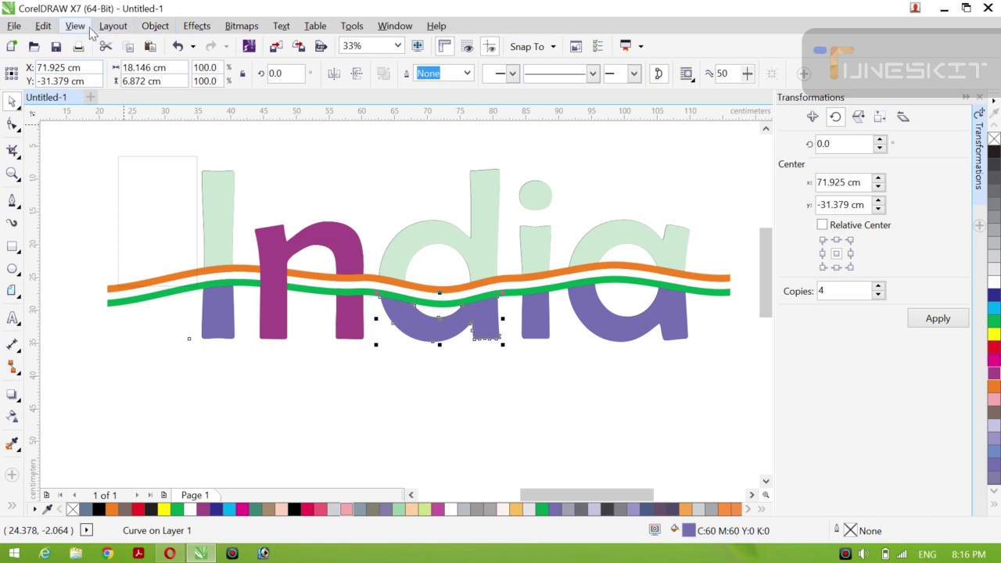
{"action": "left_click", "coordinate": [52, 28]}
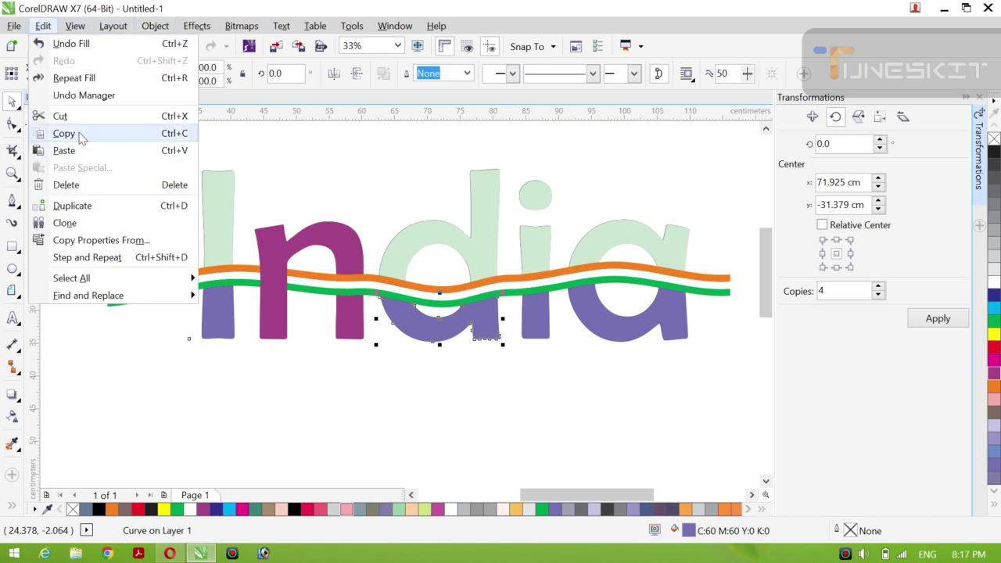
{"action": "left_click", "coordinate": [107, 118]}
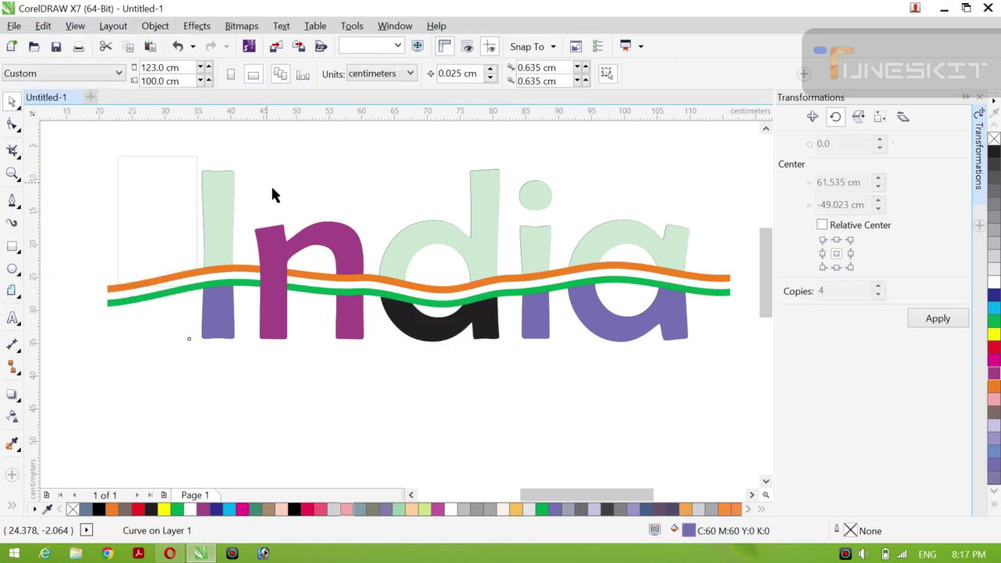
{"action": "left_click", "coordinate": [431, 227]}
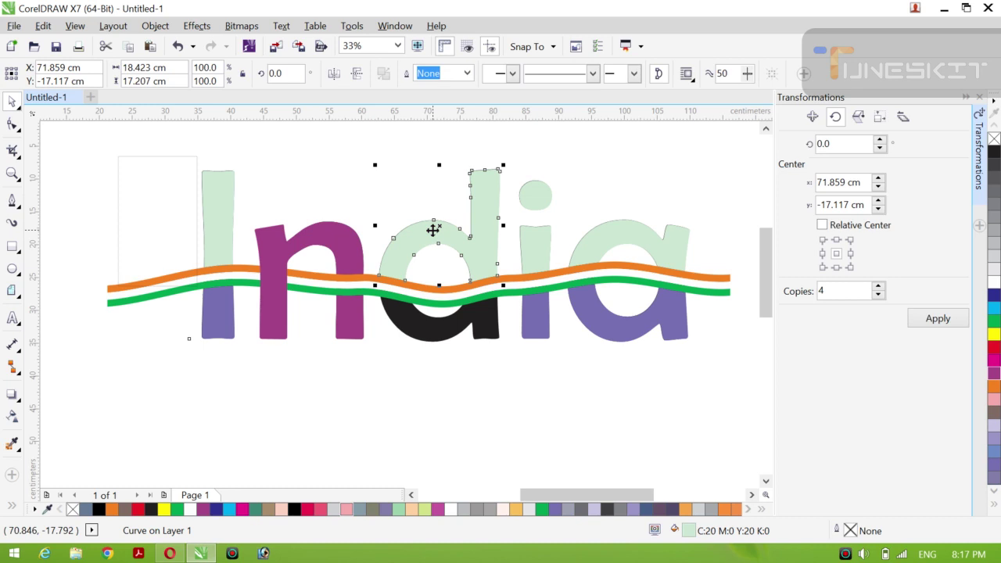
{"action": "left_click", "coordinate": [434, 327]}
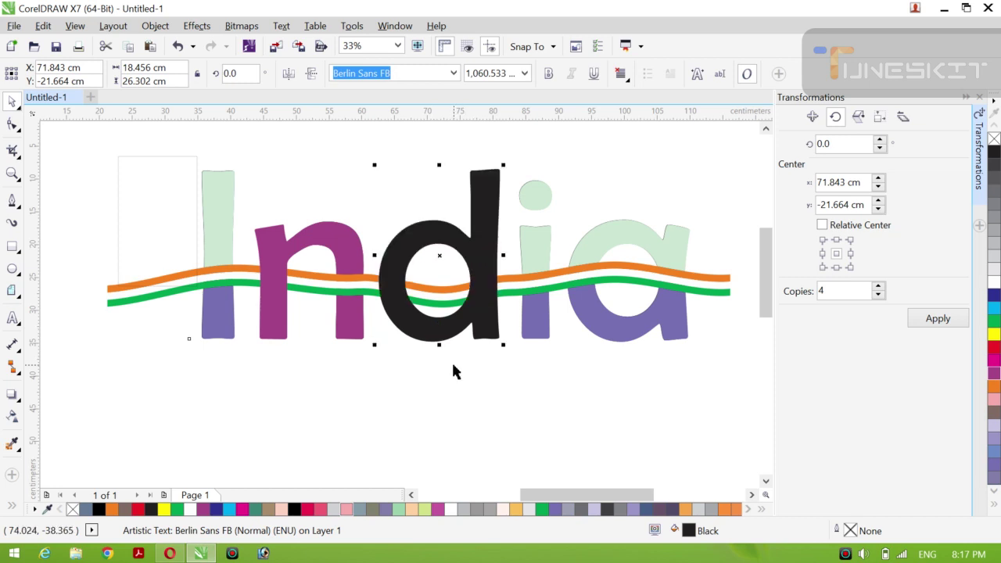
{"action": "left_click", "coordinate": [12, 247]}
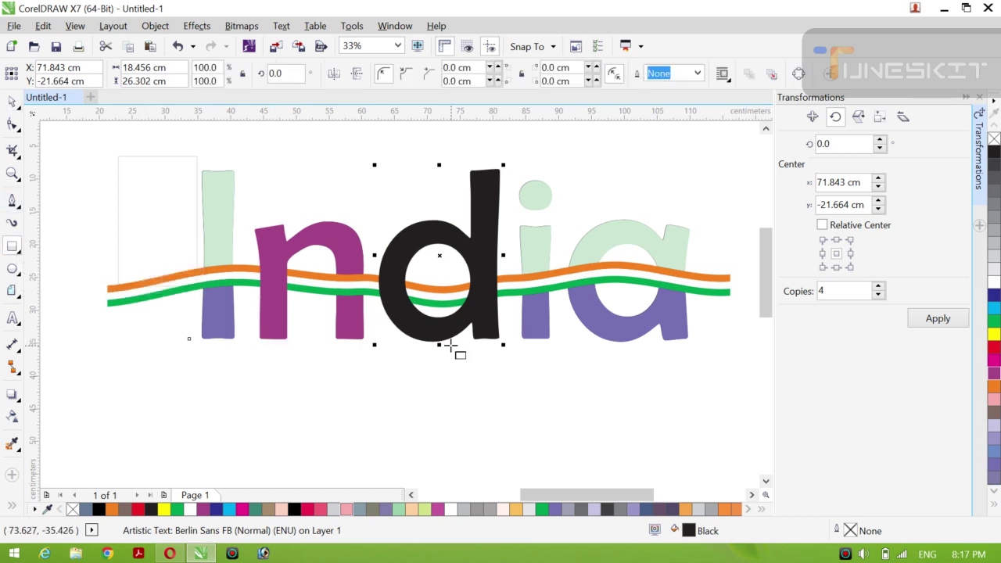
{"action": "left_click_drag", "start_coordinate": [410, 214], "coordinate": [393, 211]}
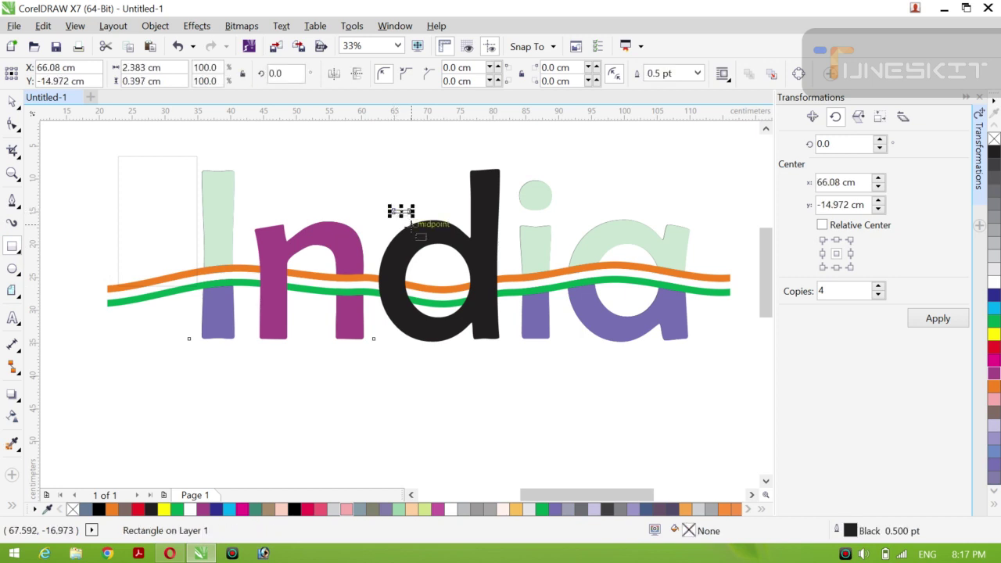
{"action": "key", "text": "Escape"}
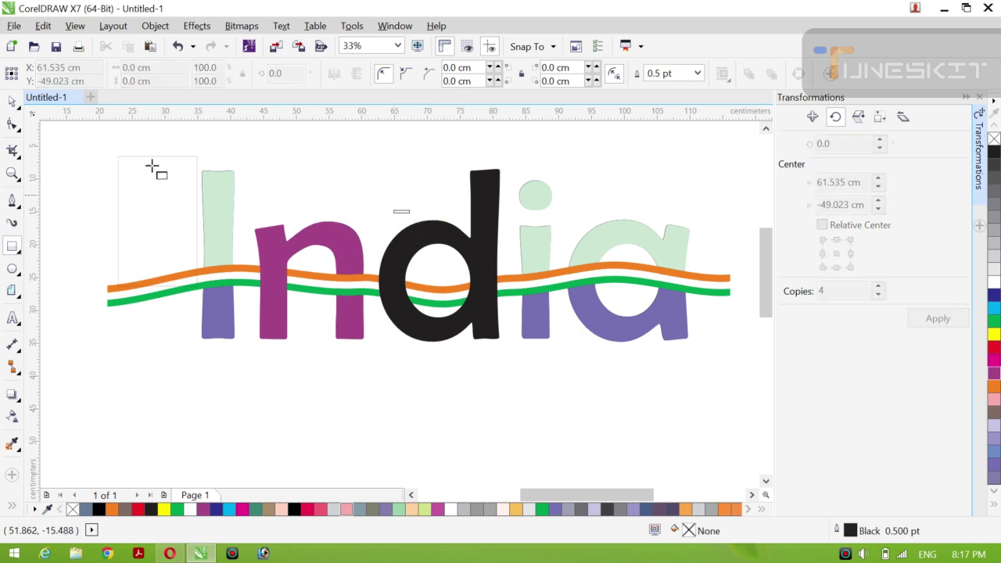
{"action": "left_click", "coordinate": [12, 101]}
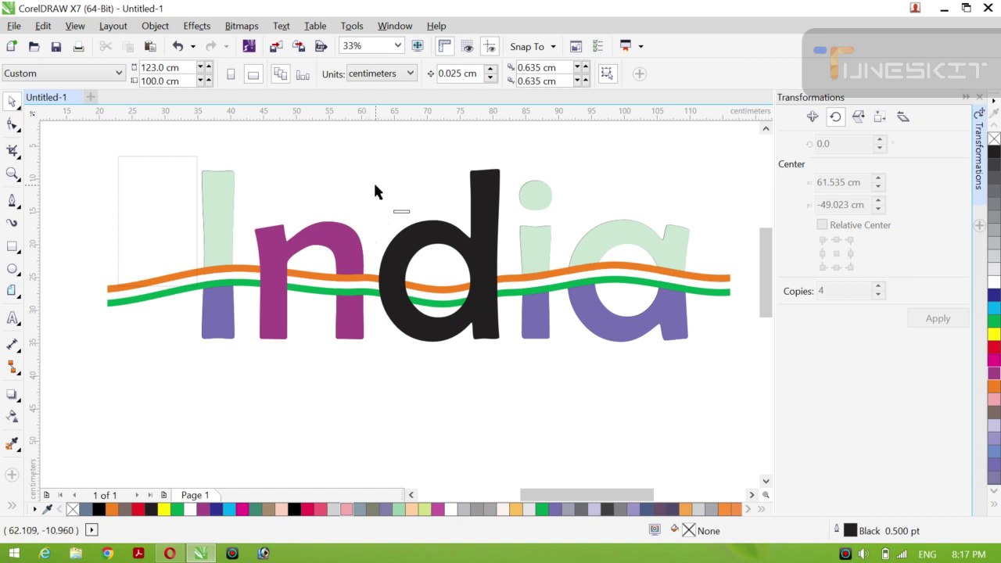
{"action": "left_click_drag", "start_coordinate": [376, 185], "coordinate": [423, 247]}
{"action": "key", "text": "Delete"}
Step: Move the rectangle outline over the round bowl of the black d and widen it to about 13.6 cm
{"action": "left_click", "coordinate": [117, 205]}
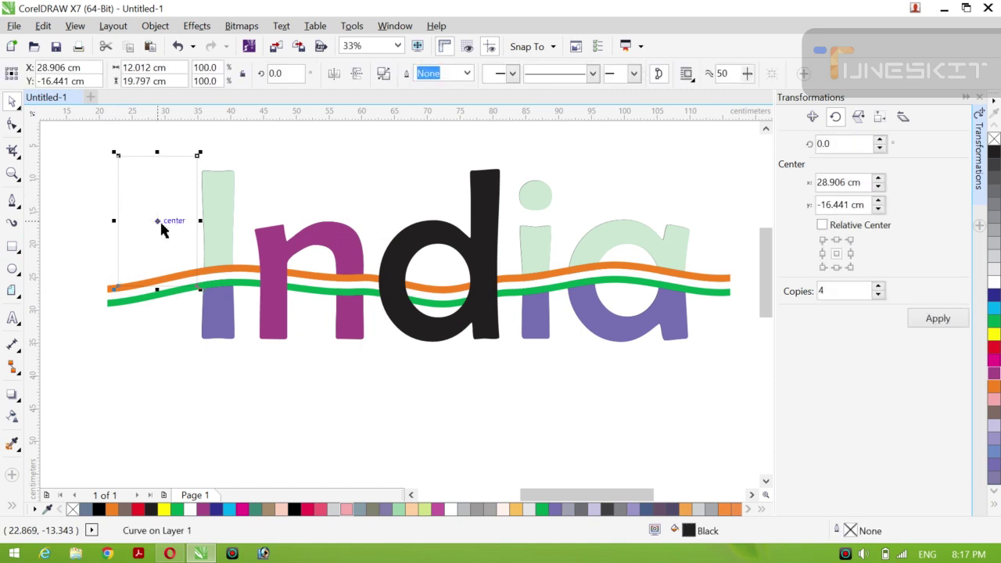
{"action": "left_click_drag", "start_coordinate": [159, 225], "coordinate": [420, 280]}
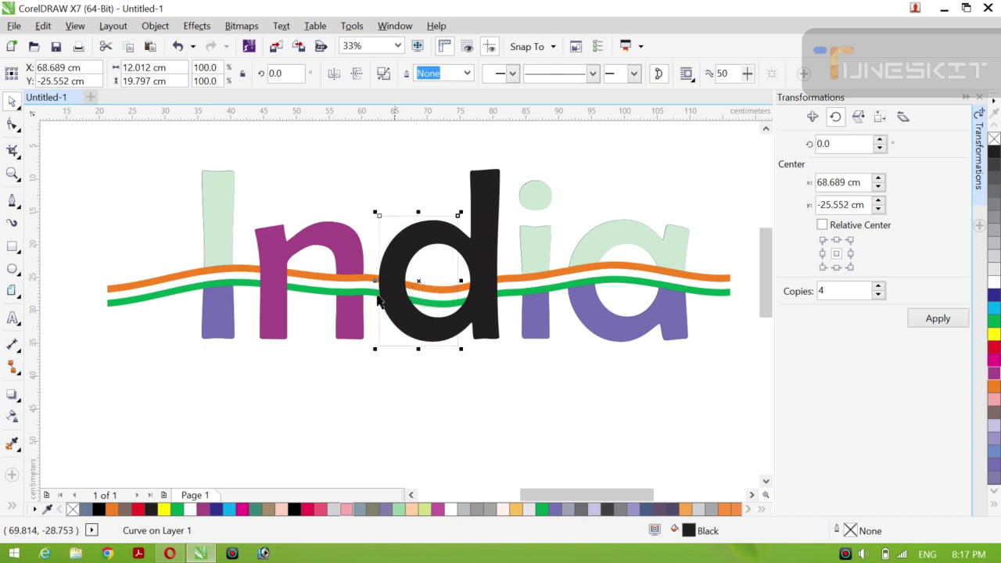
{"action": "left_click_drag", "start_coordinate": [376, 280], "coordinate": [362, 283]}
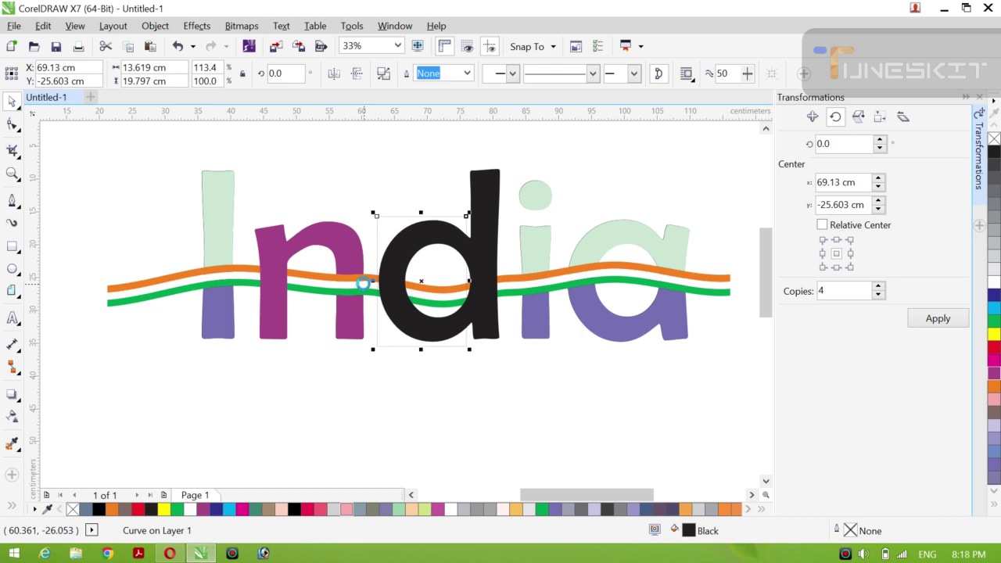
Step: Adjust the rectangle outline over the d's bowl to about 15 cm wide, then trim the black d with it
{"action": "left_click_drag", "start_coordinate": [363, 283], "coordinate": [356, 284]}
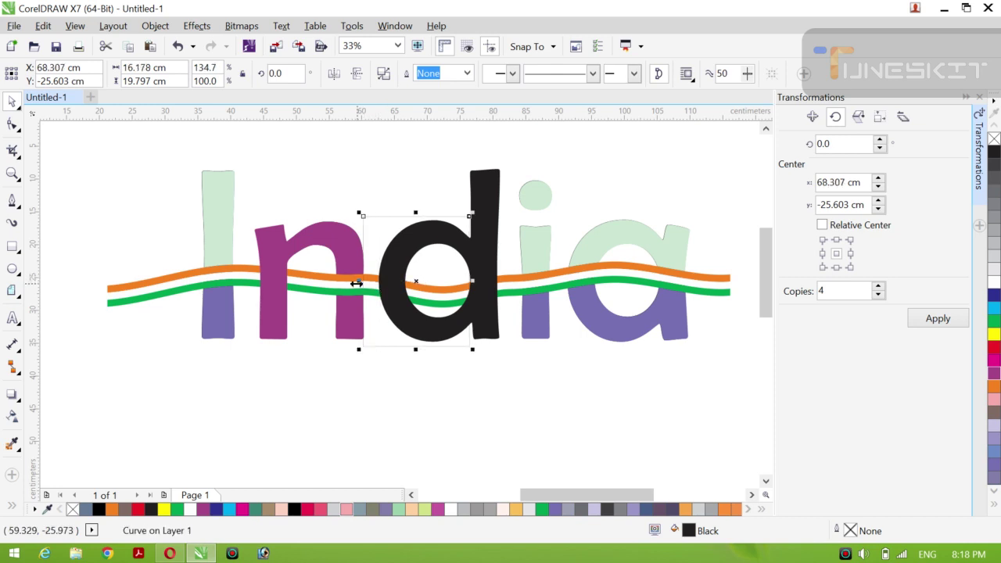
{"action": "key", "text": "Right"}
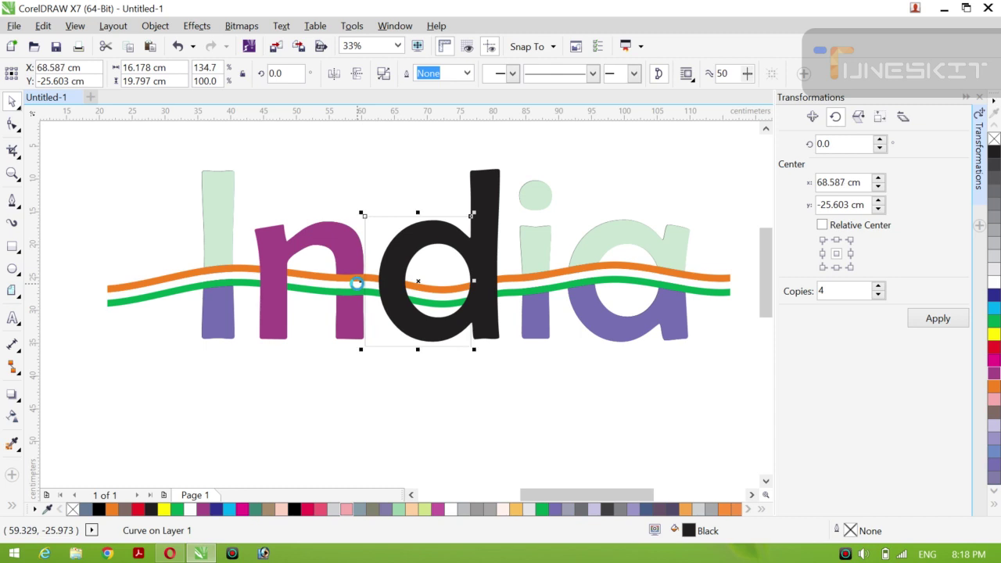
{"action": "left_click_drag", "start_coordinate": [361, 282], "coordinate": [369, 281]}
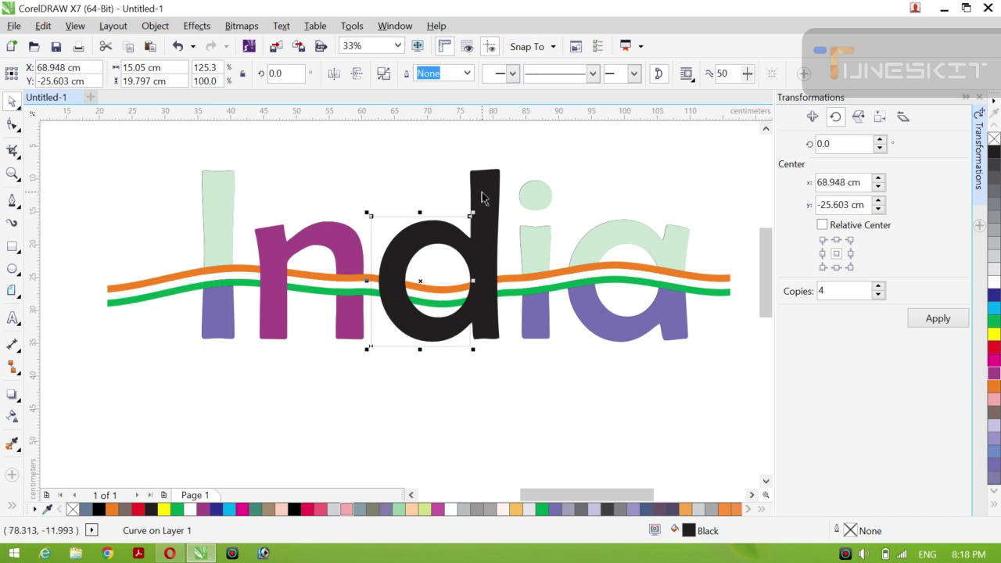
{"action": "left_click", "coordinate": [482, 196], "text": "shift"}
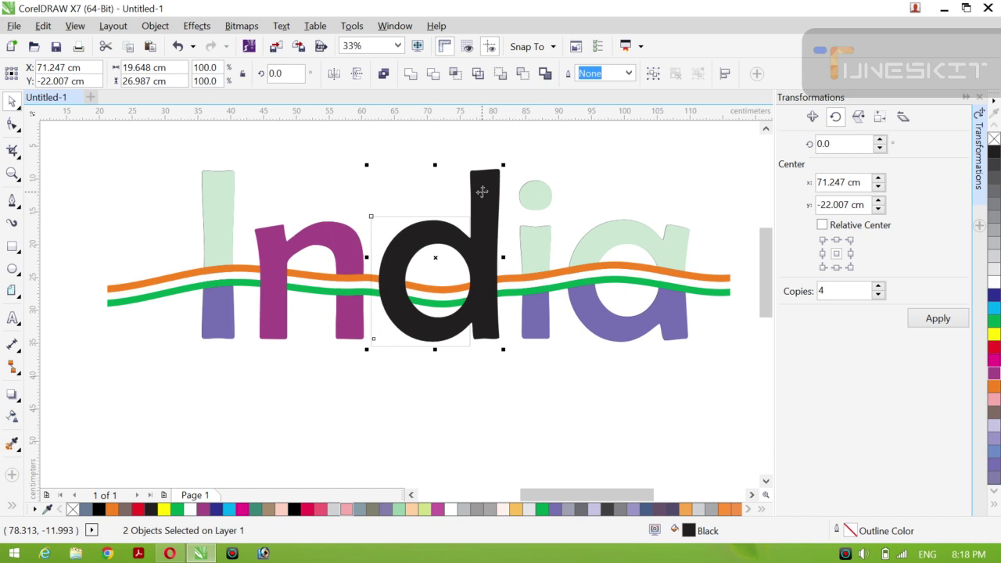
{"action": "left_click", "coordinate": [432, 79]}
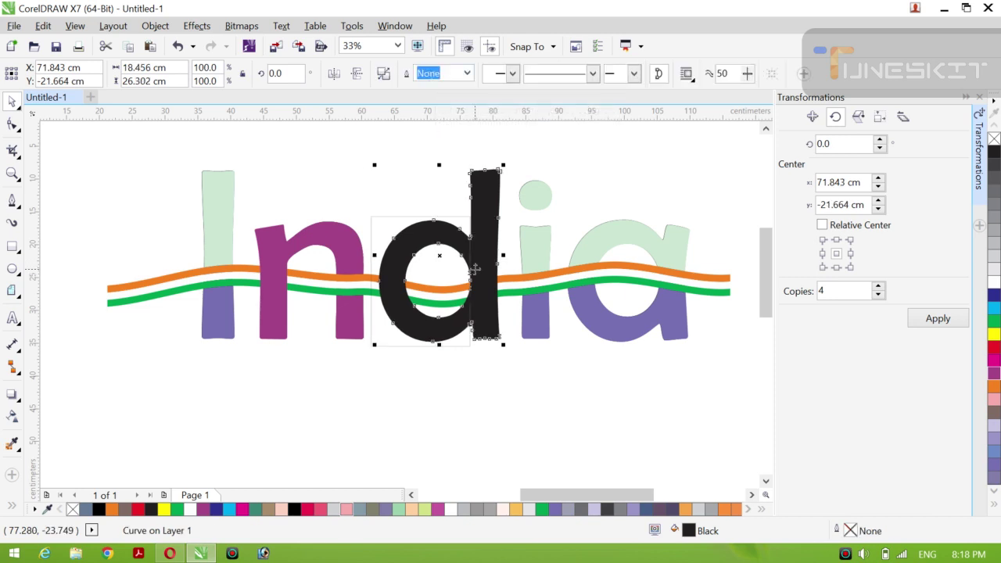
{"action": "left_click", "coordinate": [23, 111]}
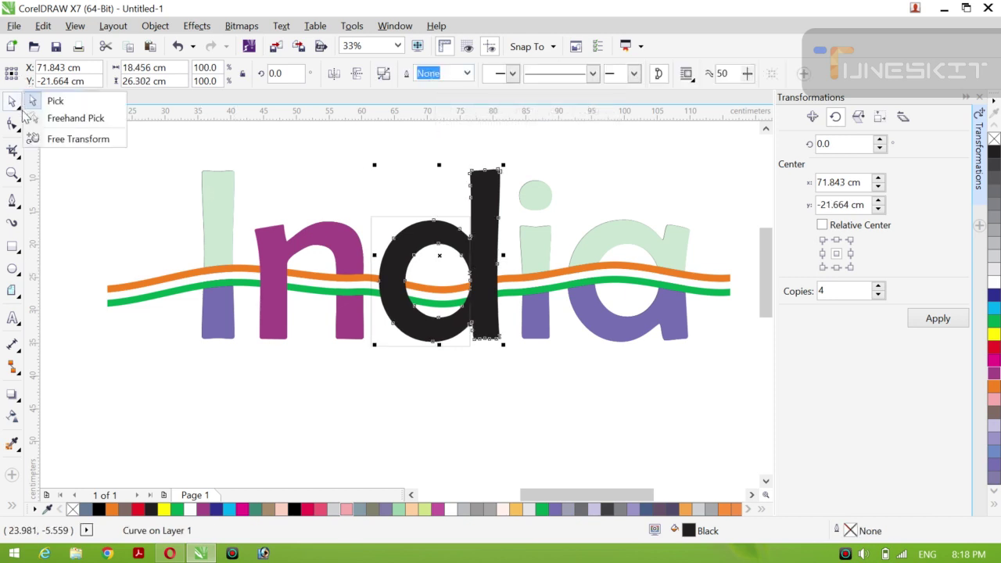
{"action": "left_click", "coordinate": [49, 117]}
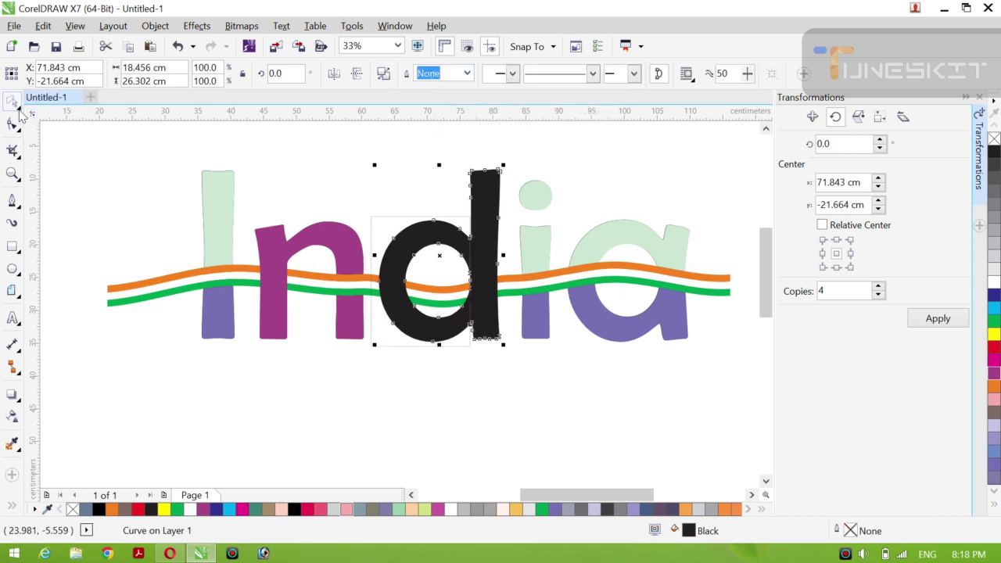
{"action": "left_click", "coordinate": [21, 112]}
{"action": "left_click", "coordinate": [47, 101]}
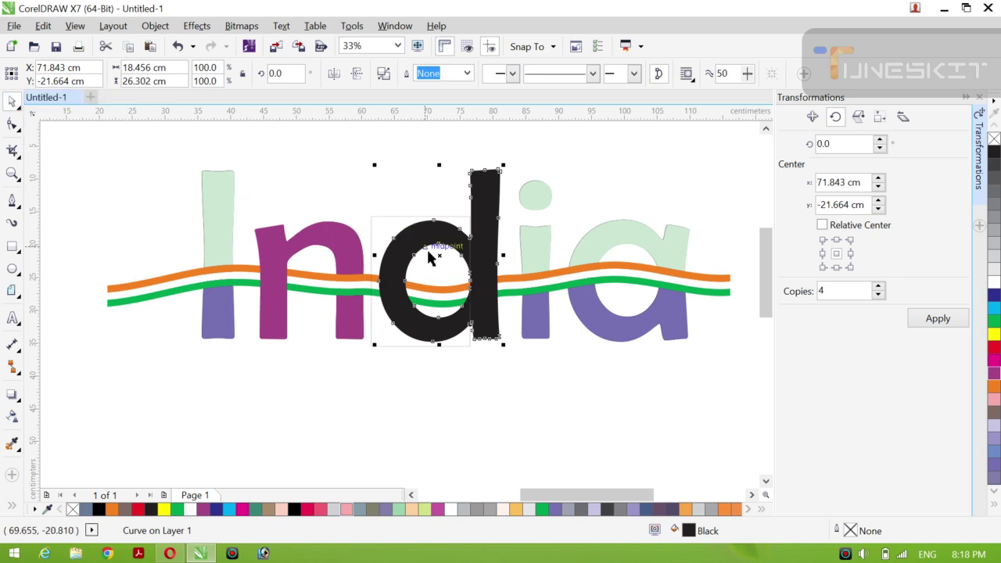
{"action": "left_click_drag", "start_coordinate": [436, 253], "coordinate": [313, 232]}
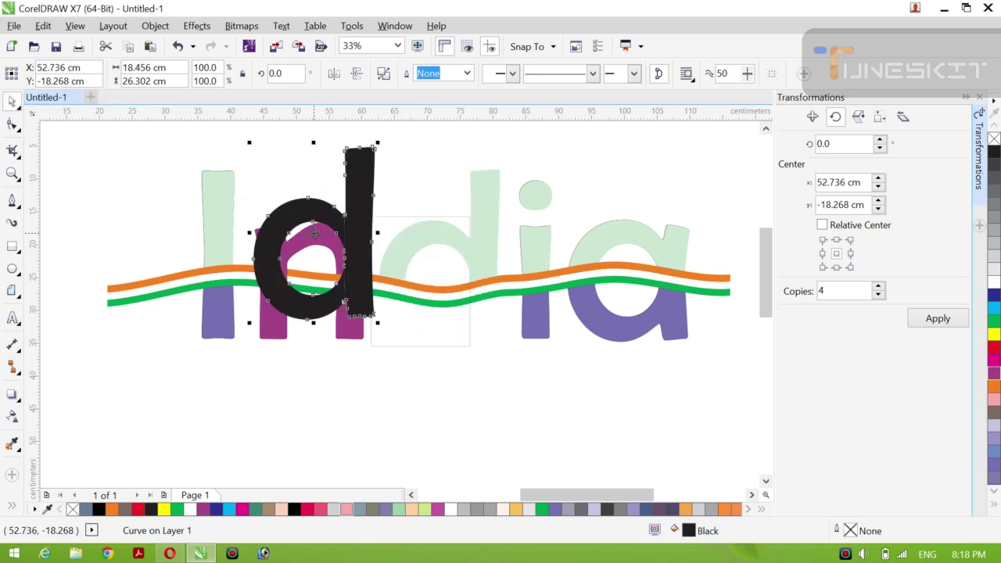
{"action": "key", "text": "ctrl+z"}
Step: Move the rectangle outline off the d onto the n, and break the trimmed black d apart into separate curves
{"action": "left_click", "coordinate": [277, 186]}
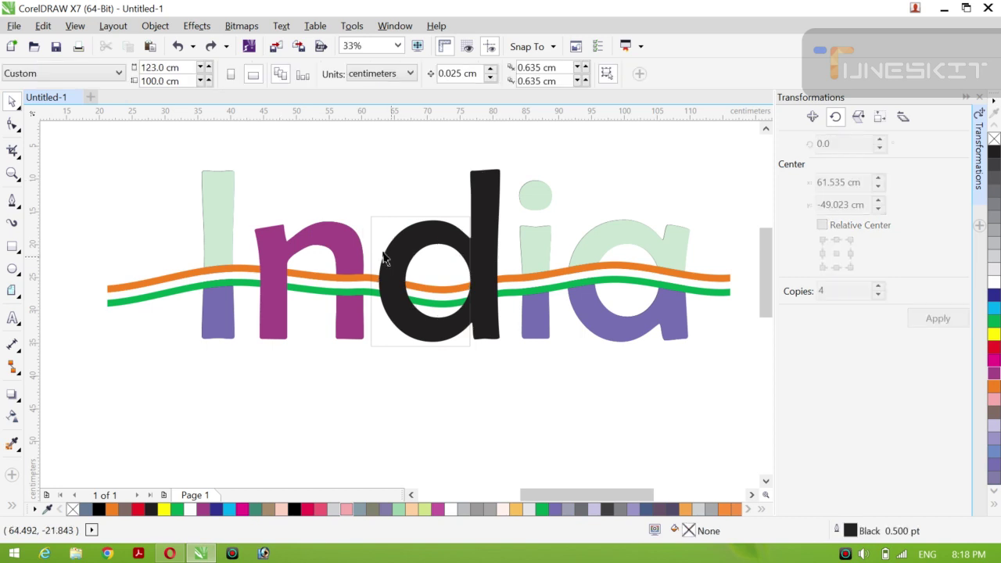
{"action": "left_click", "coordinate": [369, 238]}
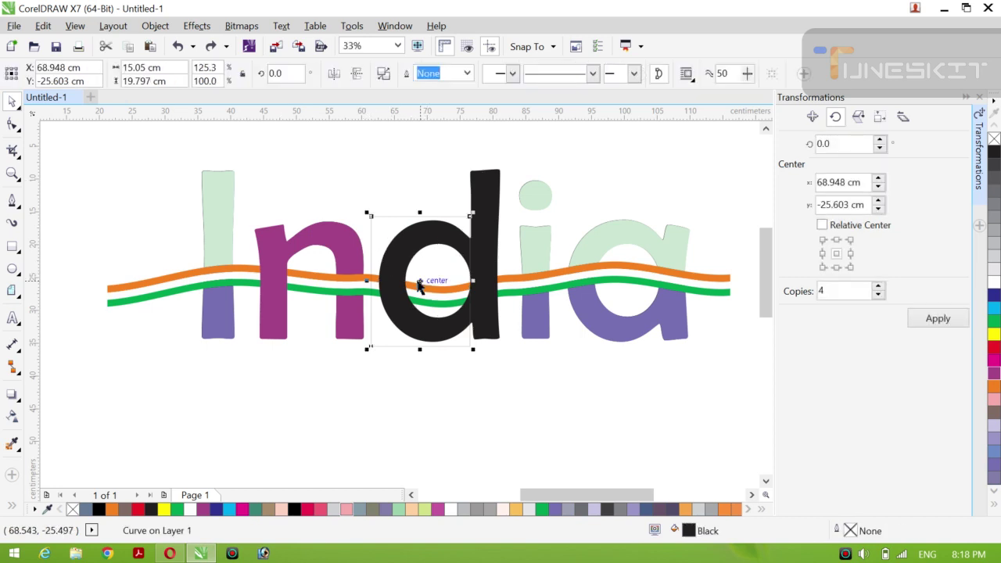
{"action": "left_click", "coordinate": [319, 252]}
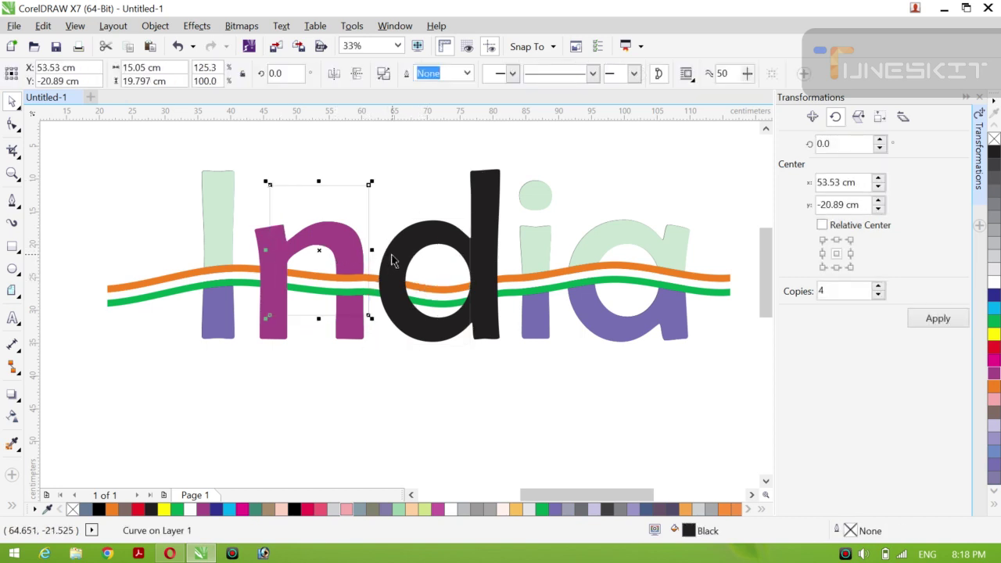
{"action": "left_click", "coordinate": [393, 259]}
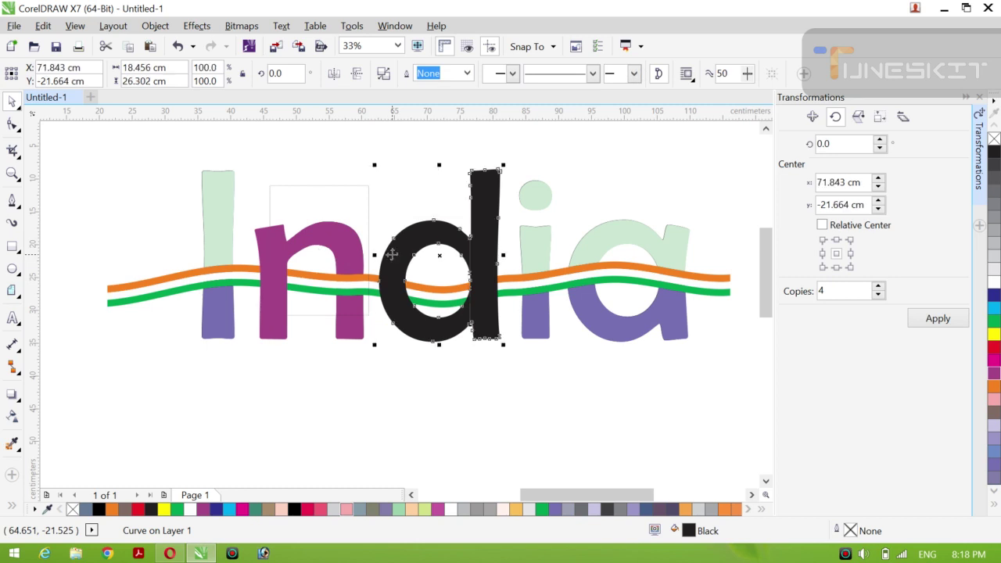
{"action": "left_click", "coordinate": [155, 25]}
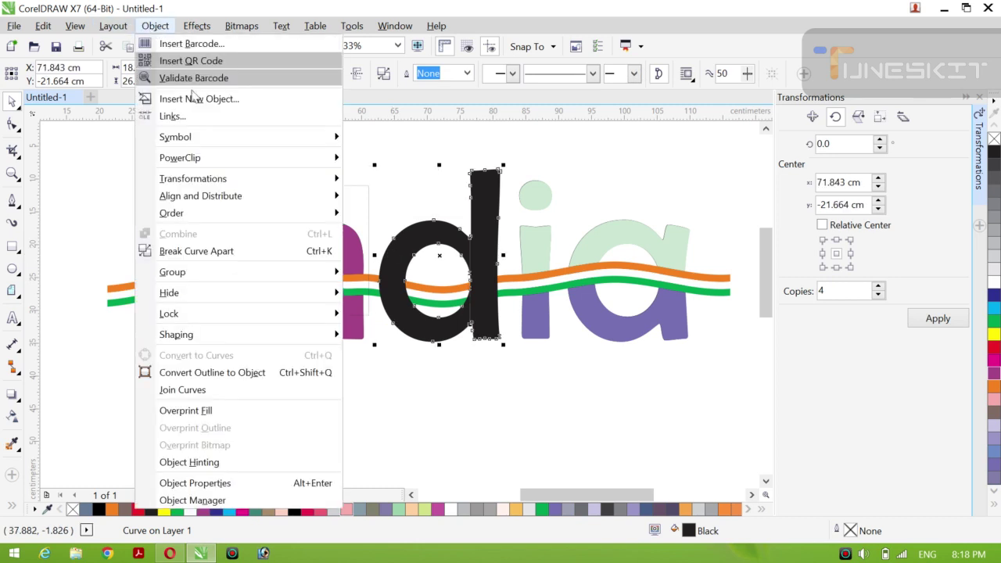
{"action": "left_click", "coordinate": [240, 251]}
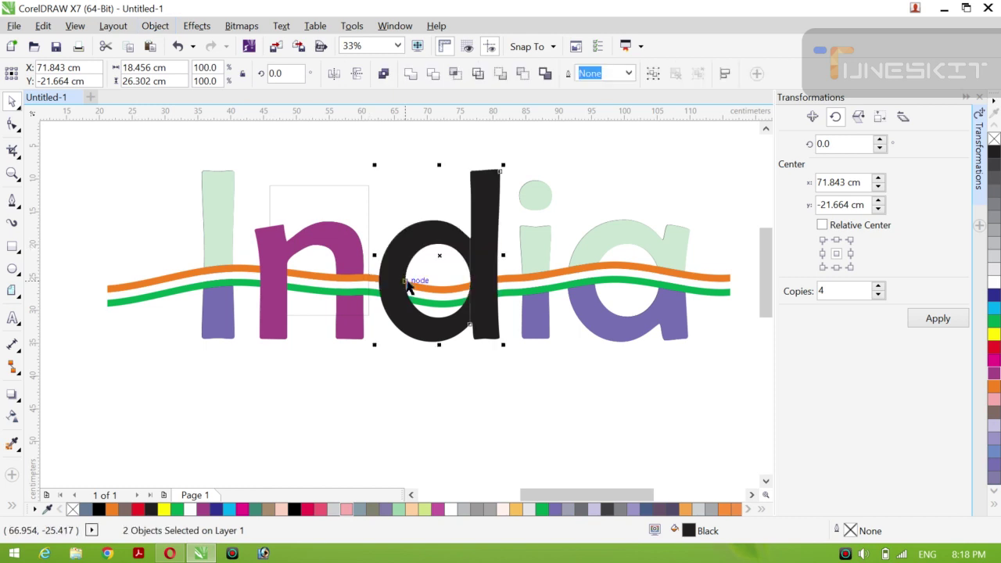
Step: Select the black bowl of the d and send it behind the ribbon and the pale green and purple pieces
{"action": "left_click", "coordinate": [410, 360]}
{"action": "left_click", "coordinate": [419, 321]}
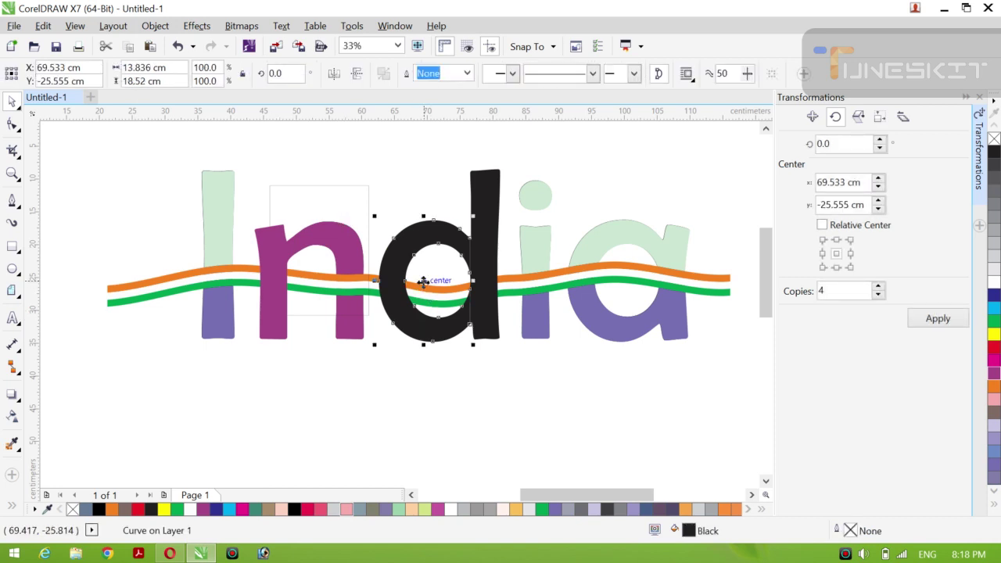
{"action": "left_click_drag", "start_coordinate": [423, 282], "coordinate": [404, 280]}
{"action": "key", "text": "ctrl+z"}
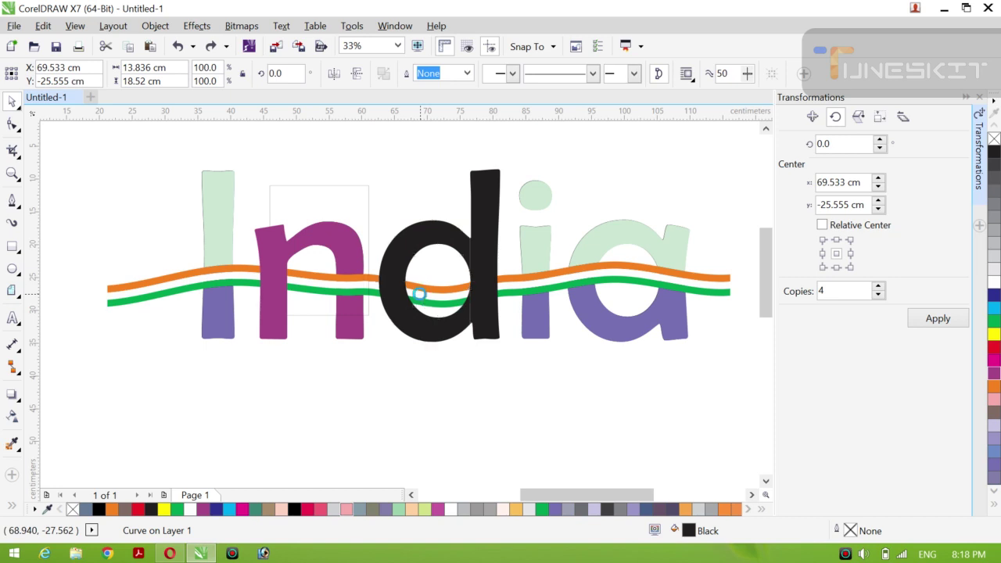
{"action": "left_click", "coordinate": [421, 299]}
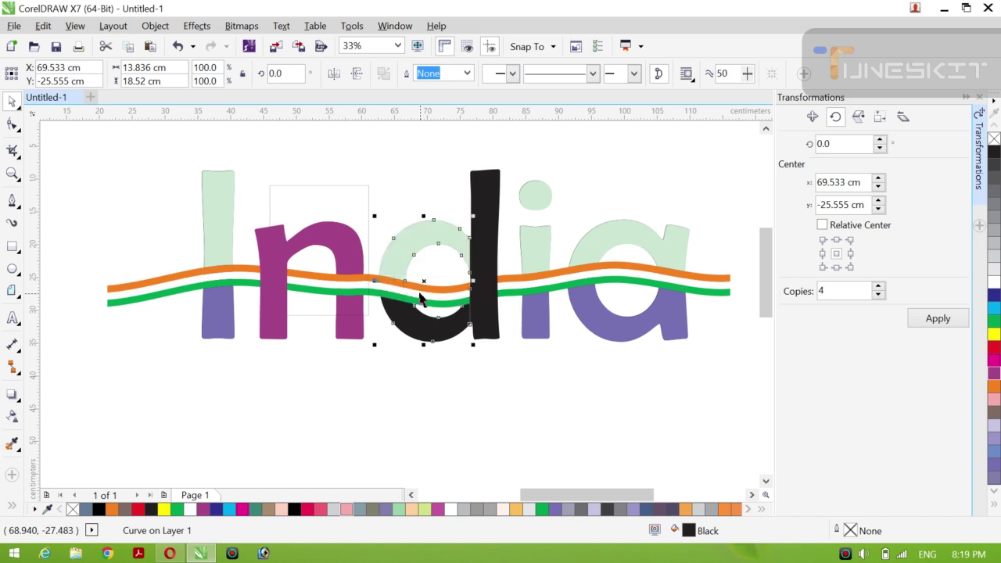
{"action": "left_click", "coordinate": [423, 296]}
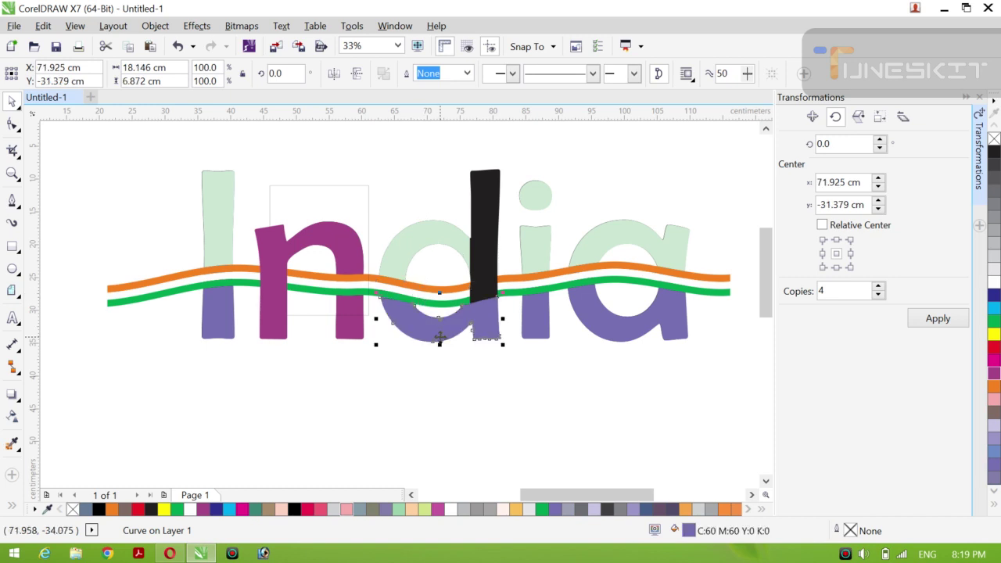
Step: Smart Fill the d's bowl above the ribbon and its lower part below the ribbon, and recolour both black, C:0 M:0 Y:0 K:100
{"action": "left_click", "coordinate": [407, 238]}
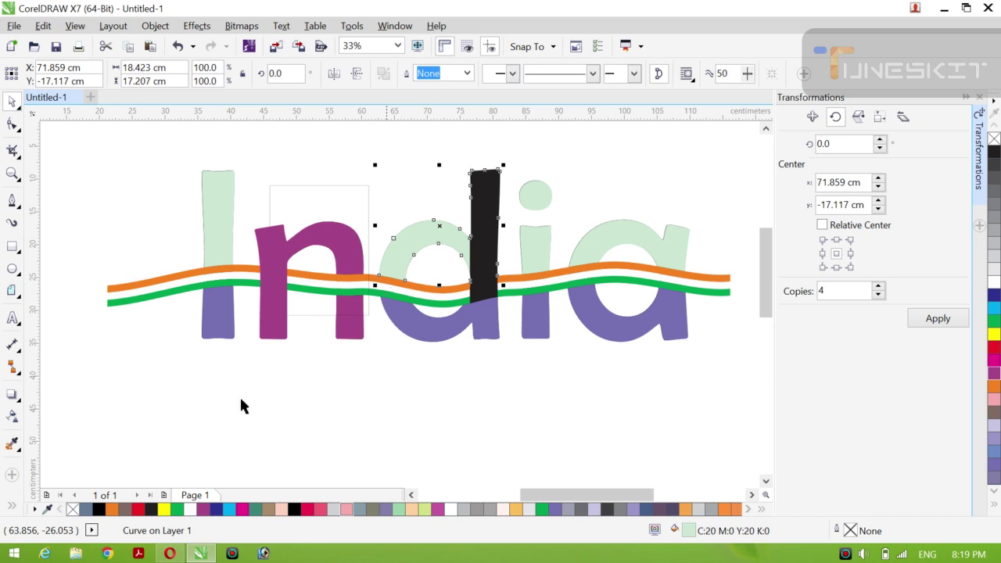
{"action": "left_click", "coordinate": [11, 507]}
{"action": "left_click", "coordinate": [35, 503]}
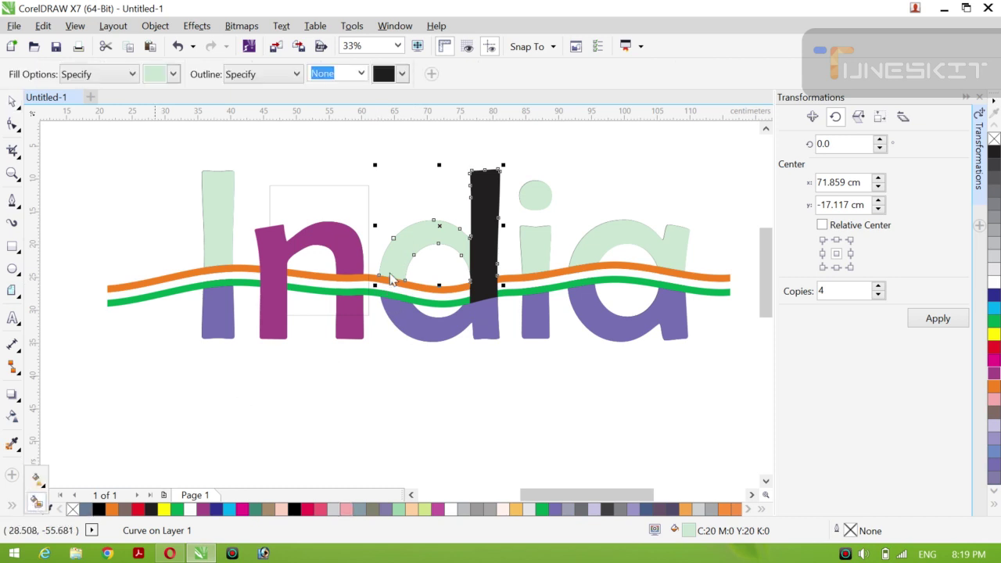
{"action": "left_click", "coordinate": [414, 242]}
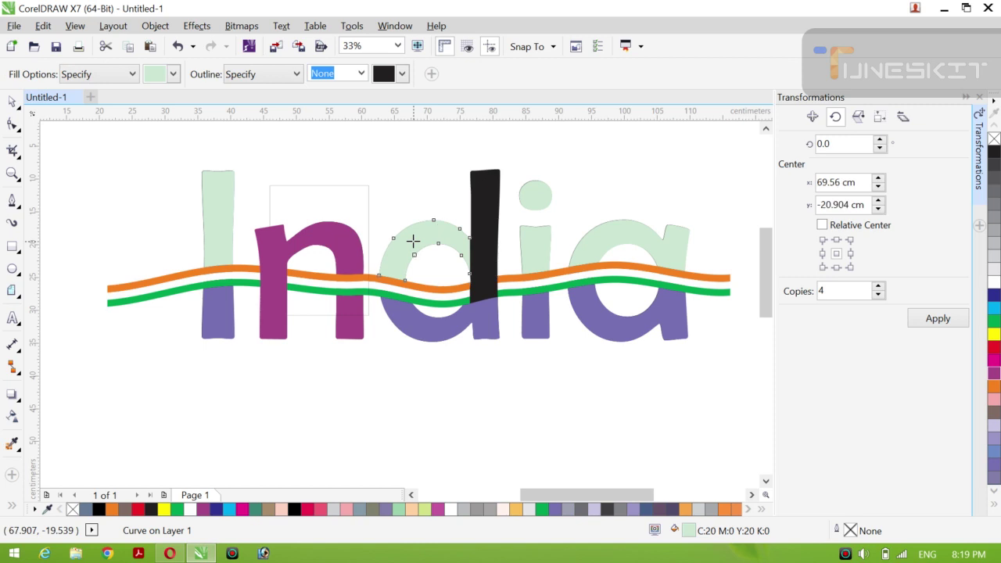
{"action": "left_click", "coordinate": [421, 324]}
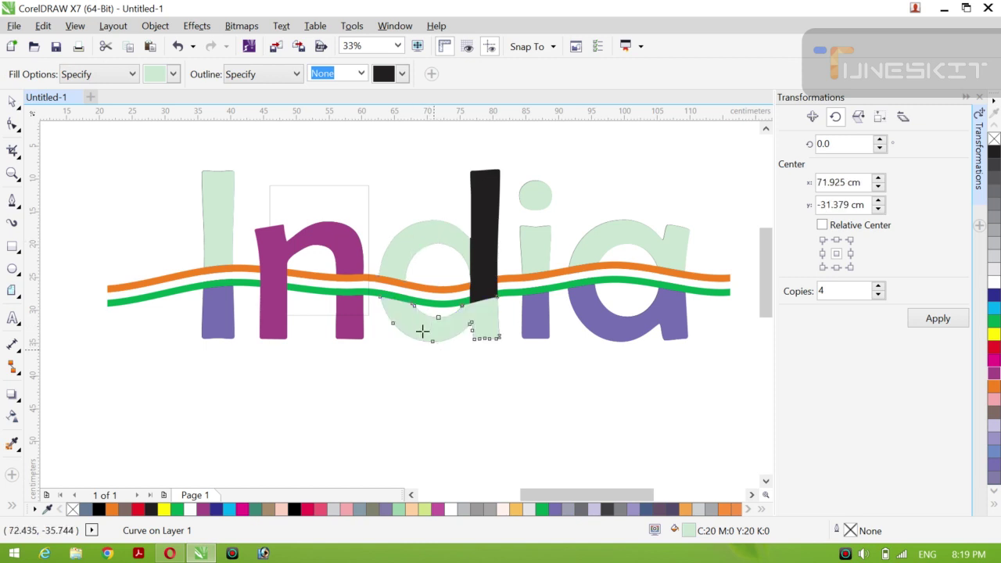
{"action": "left_click", "coordinate": [418, 239]}
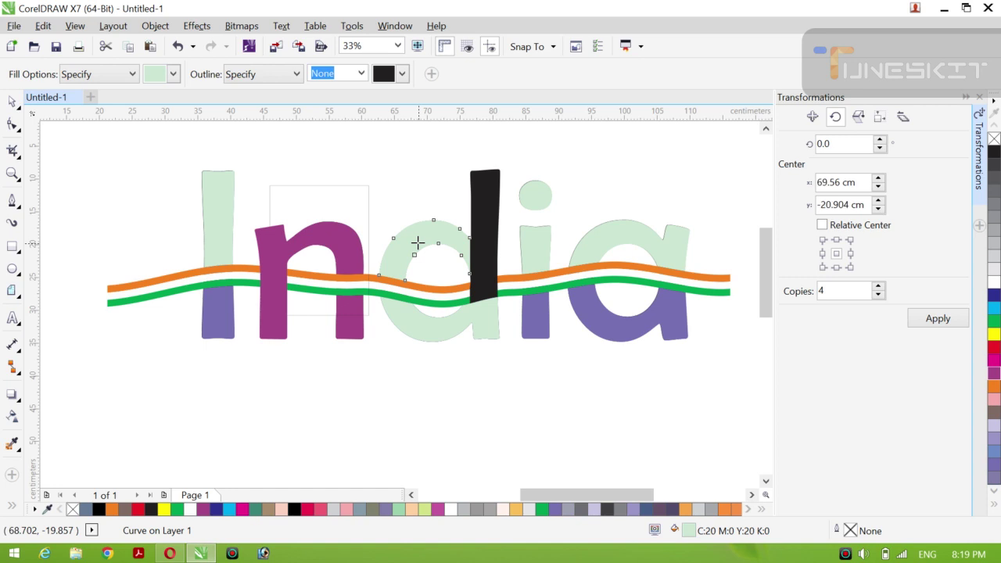
{"action": "left_click", "coordinate": [993, 154]}
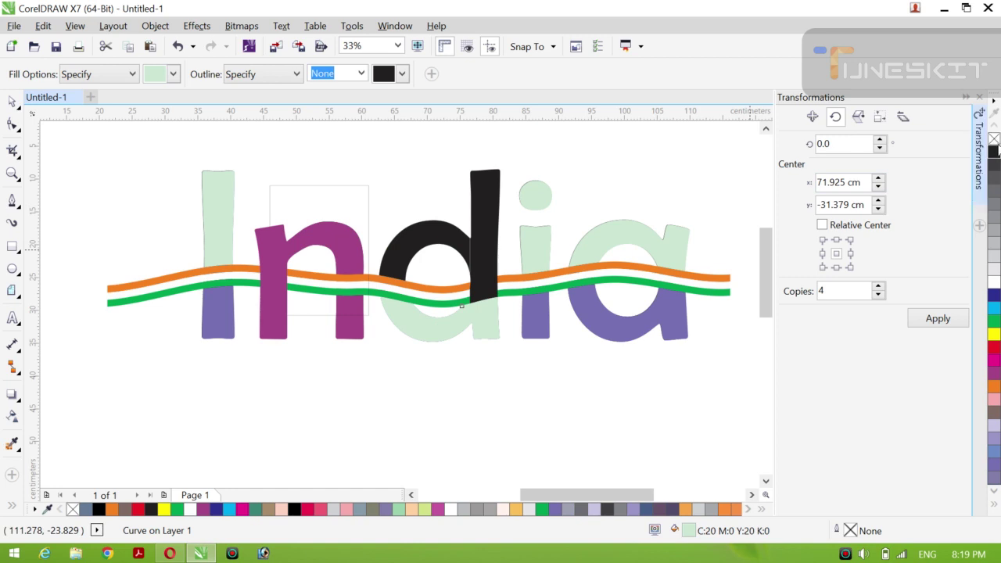
{"action": "left_click", "coordinate": [994, 152]}
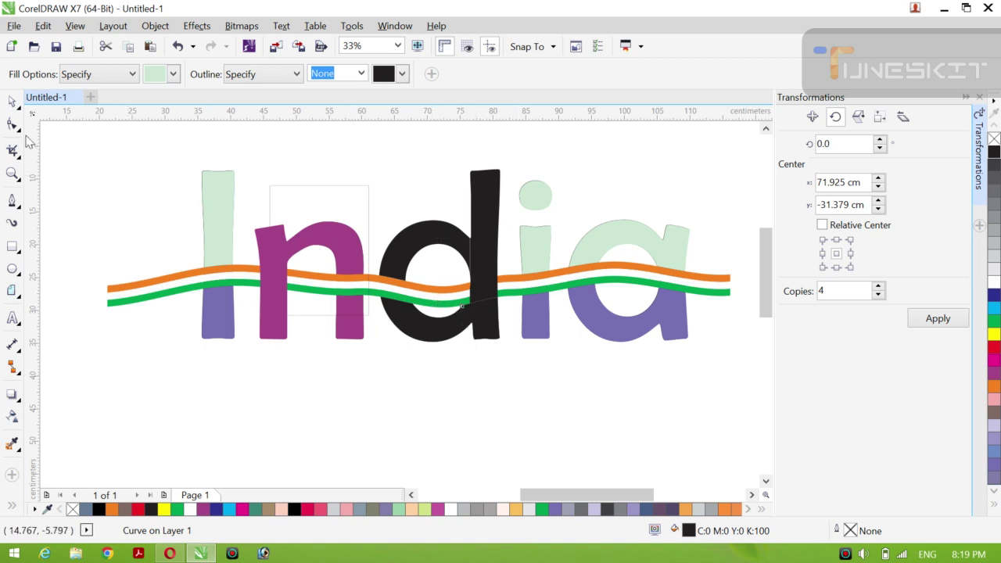
Step: Weld the d's black lower piece to the black upper part of its bowl
{"action": "left_click", "coordinate": [18, 109]}
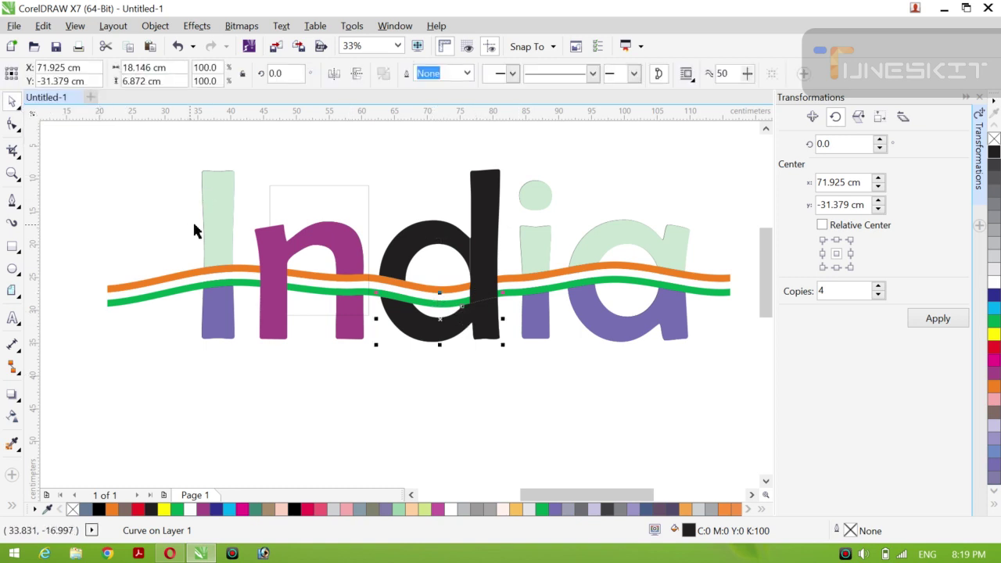
{"action": "left_click_drag", "start_coordinate": [418, 386], "coordinate": [429, 336]}
{"action": "left_click", "coordinate": [429, 336]}
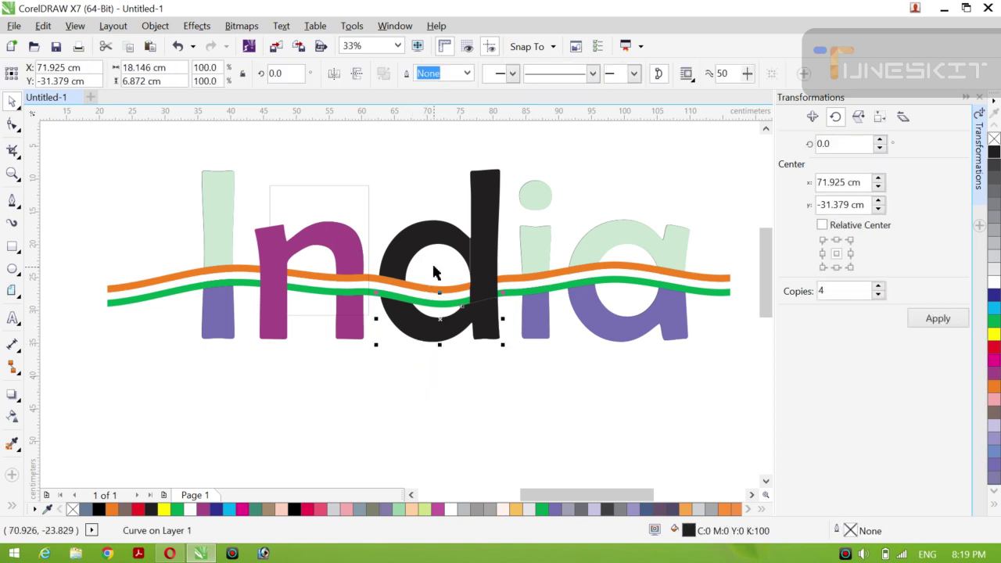
{"action": "left_click", "coordinate": [430, 234], "text": "shift"}
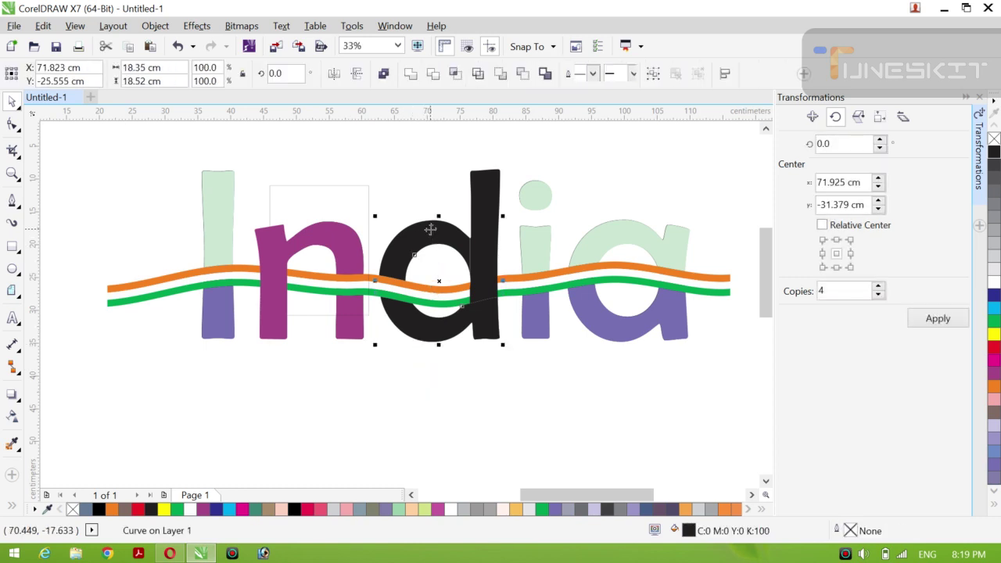
{"action": "left_click", "coordinate": [411, 73]}
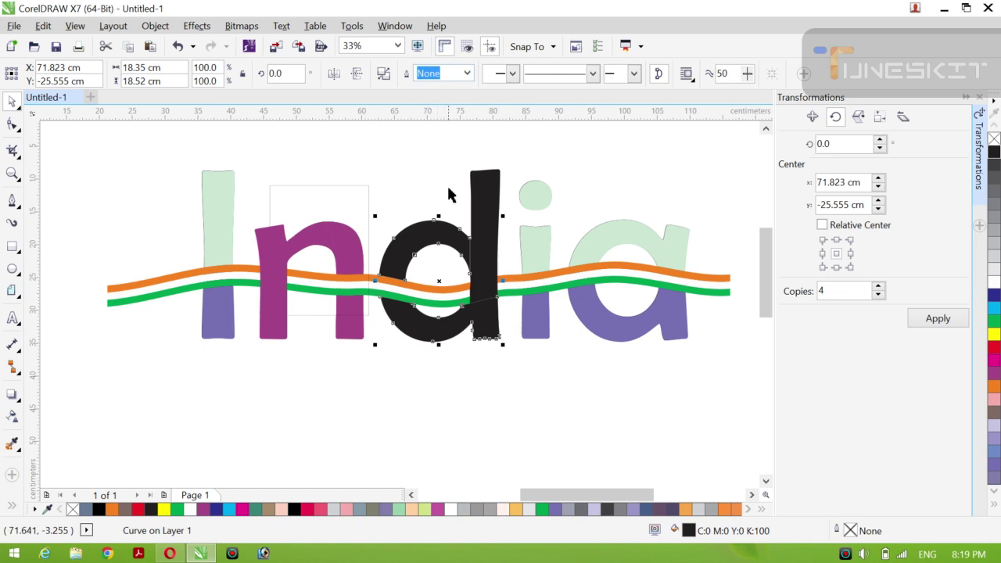
Step: Weld the d's black stem to its welded bowl and deselect the letter
{"action": "left_click", "coordinate": [485, 286]}
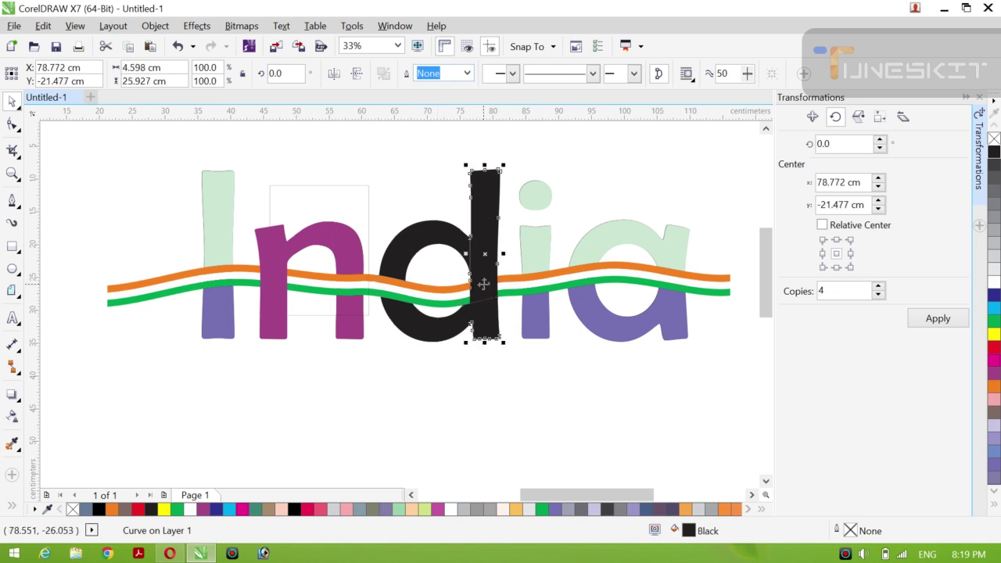
{"action": "left_click", "coordinate": [440, 235], "text": "shift"}
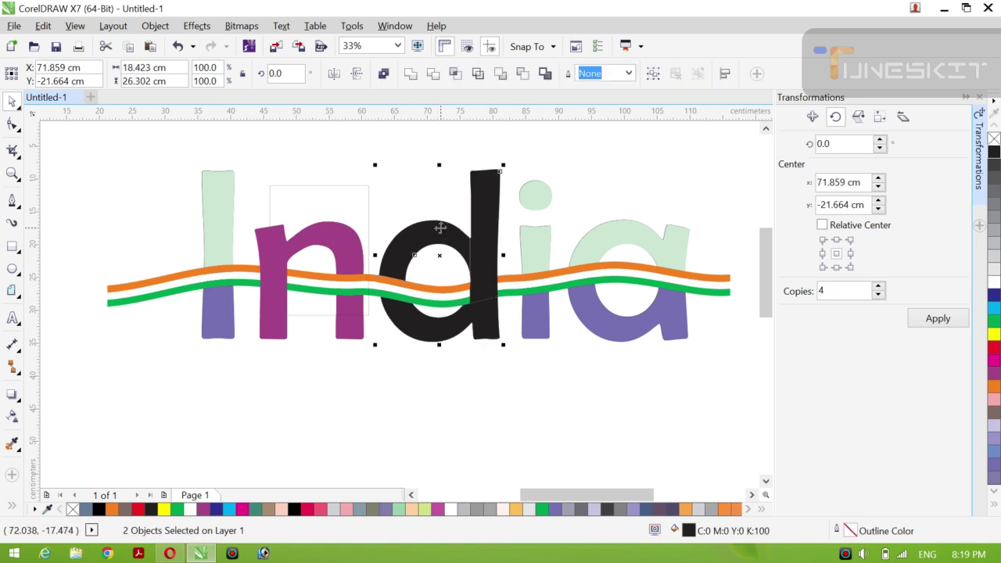
{"action": "left_click", "coordinate": [411, 73]}
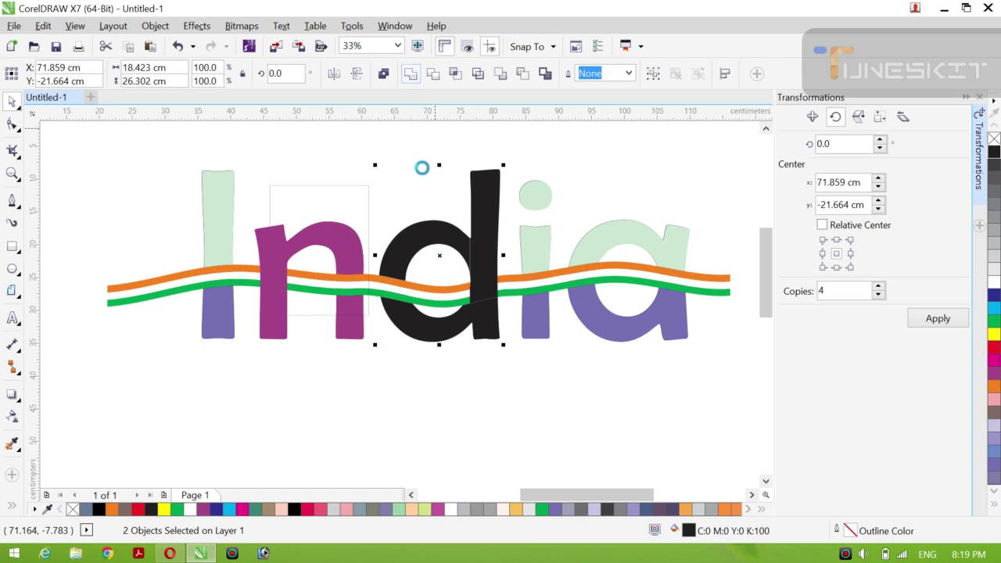
{"action": "left_click", "coordinate": [464, 429]}
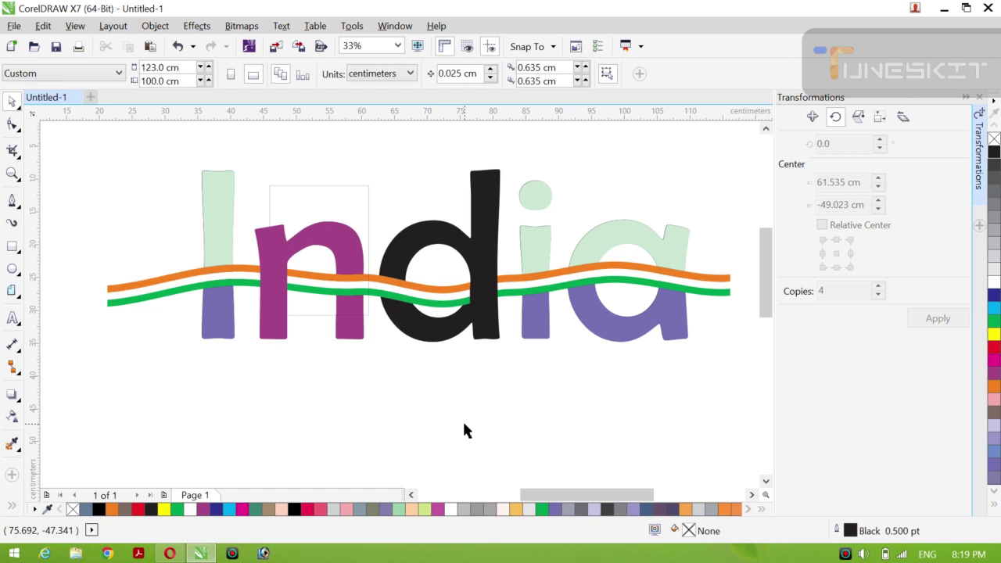
Step: Send the pale green upper piece and the purple lower piece of the a behind its black letter shape
{"action": "left_click", "coordinate": [621, 325]}
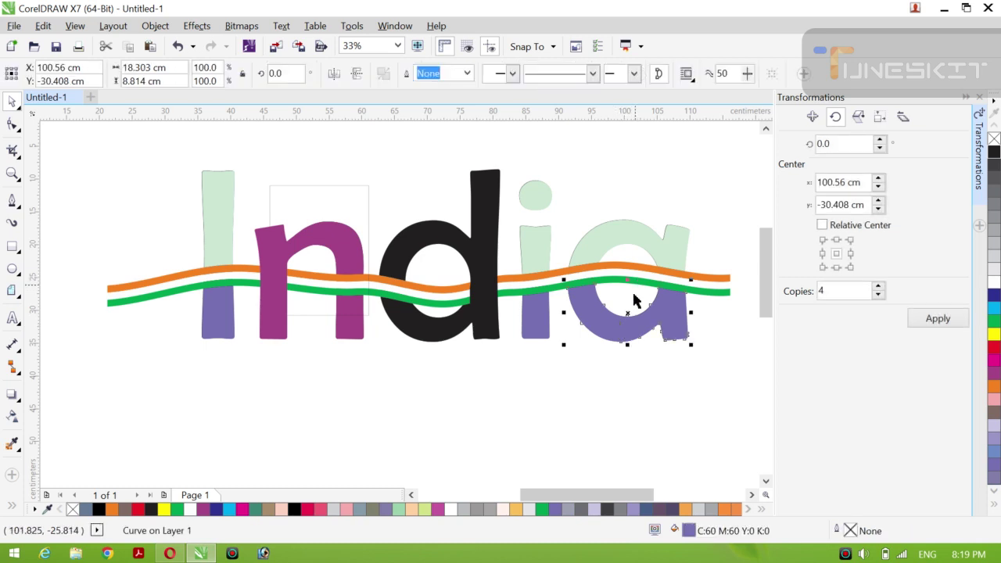
{"action": "left_click", "coordinate": [610, 223]}
{"action": "left_click", "coordinate": [617, 230]}
{"action": "left_click", "coordinate": [587, 172]}
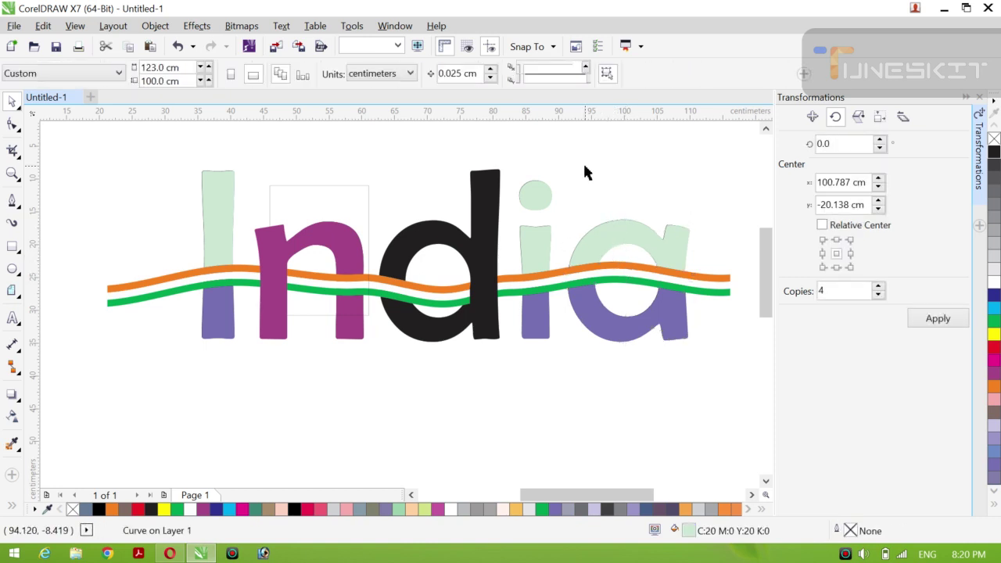
{"action": "left_click", "coordinate": [633, 235]}
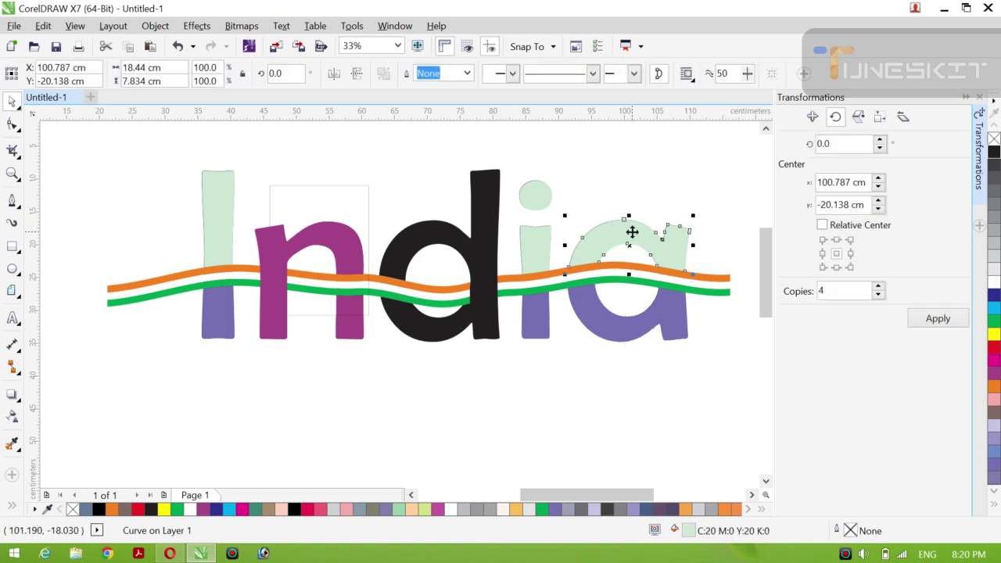
{"action": "key", "text": "ctrl+z"}
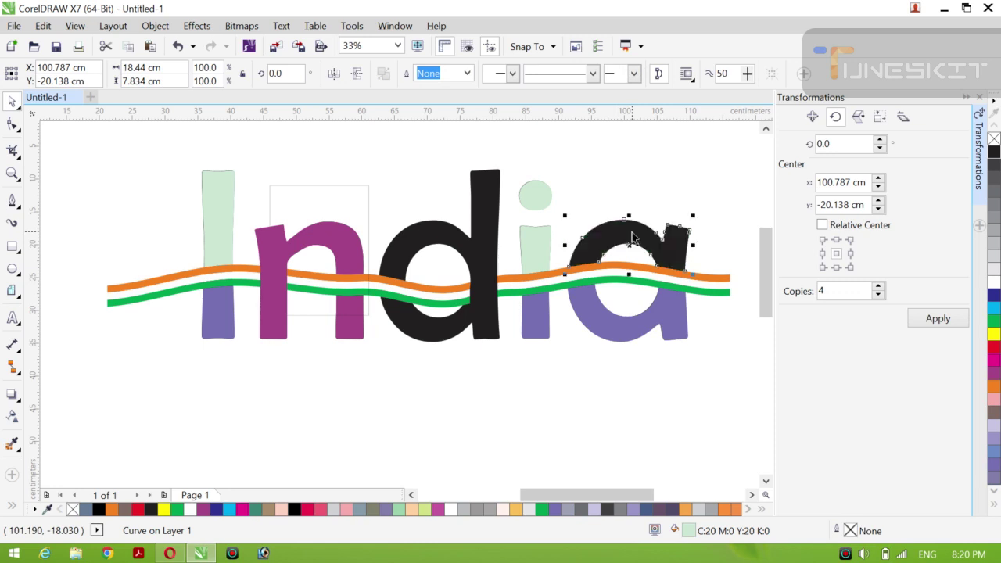
{"action": "left_click", "coordinate": [629, 316]}
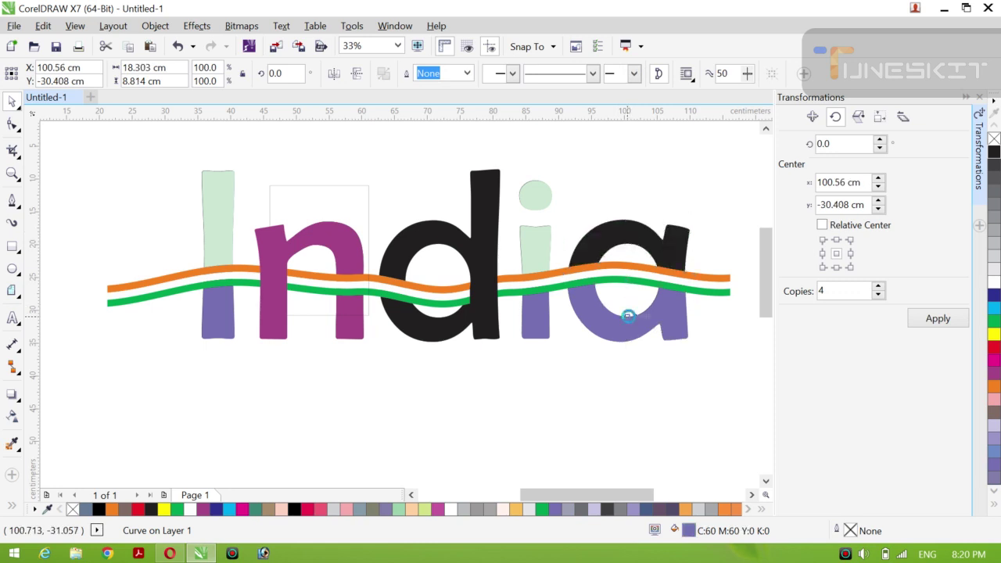
{"action": "key", "text": "ctrl+z"}
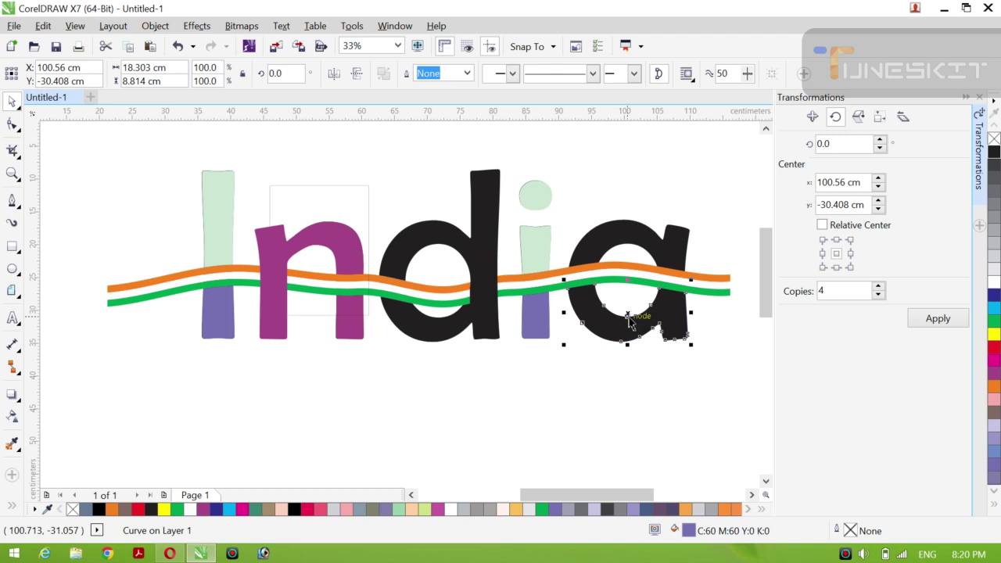
Step: Select all three pieces of the a together and bring them in front of the ribbon
{"action": "left_click", "coordinate": [21, 111]}
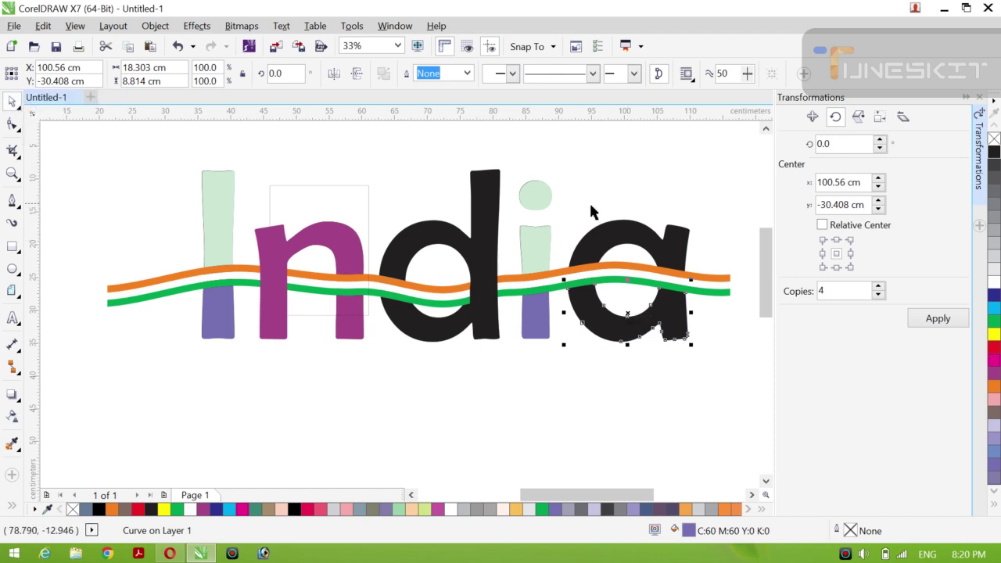
{"action": "left_click_drag", "start_coordinate": [563, 196], "coordinate": [720, 383]}
{"action": "key", "text": "shift+Page_Up"}
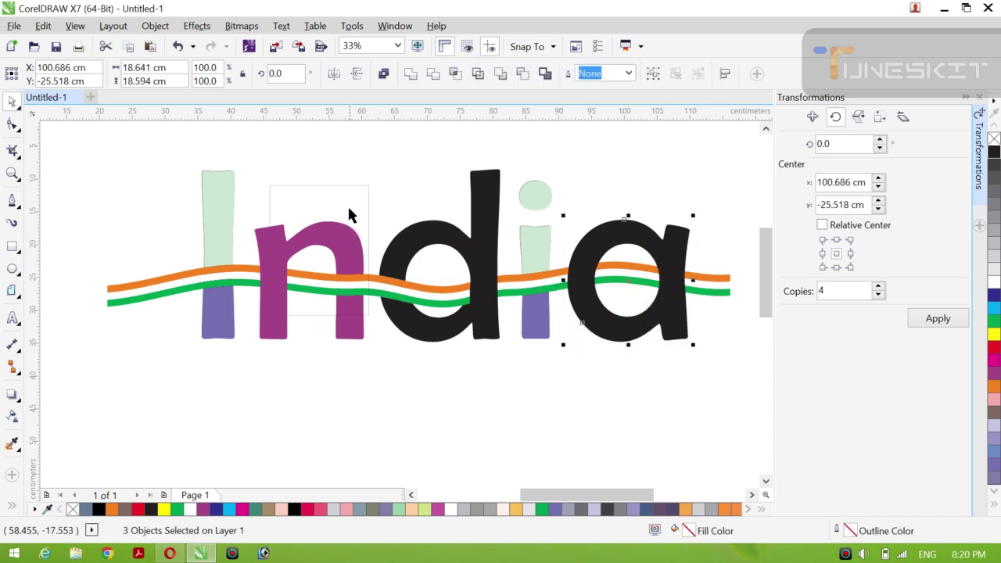
Step: Move the unfilled rectangle from the n over the a's stem and trim the black a with it
{"action": "left_click", "coordinate": [334, 181]}
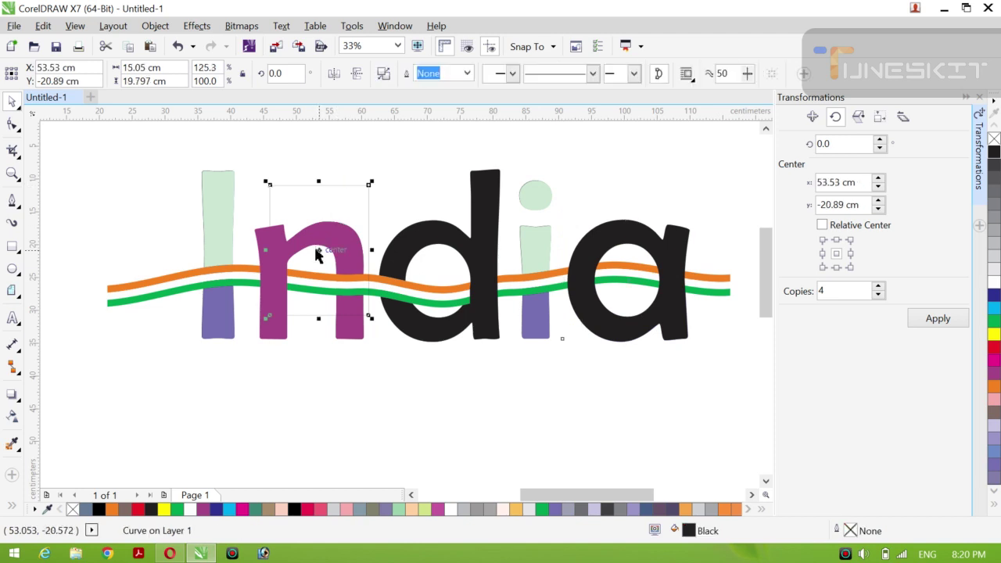
{"action": "left_click_drag", "start_coordinate": [317, 254], "coordinate": [671, 246]}
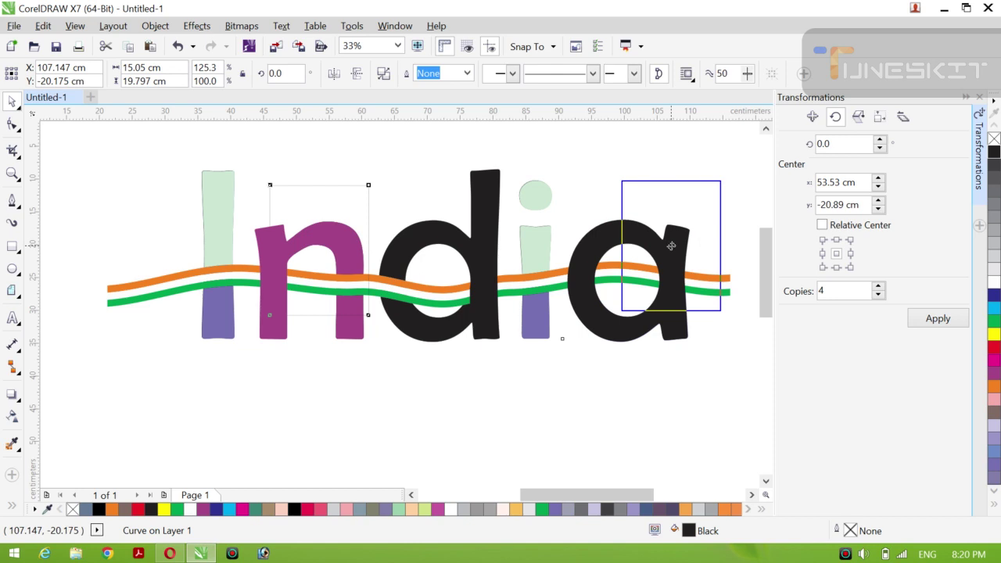
{"action": "left_click_drag", "start_coordinate": [672, 246], "coordinate": [694, 279]}
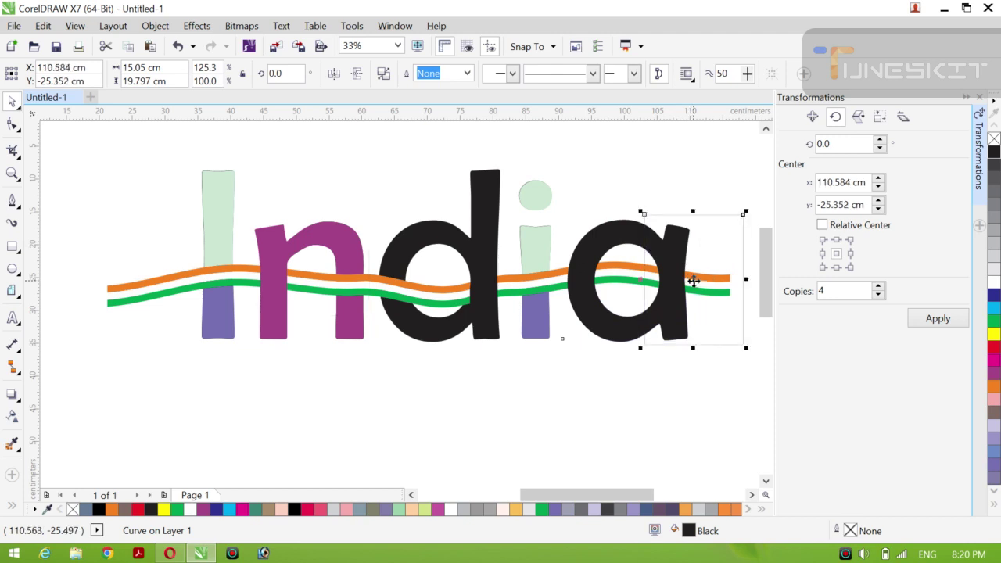
{"action": "left_click_drag", "start_coordinate": [697, 283], "coordinate": [706, 284]}
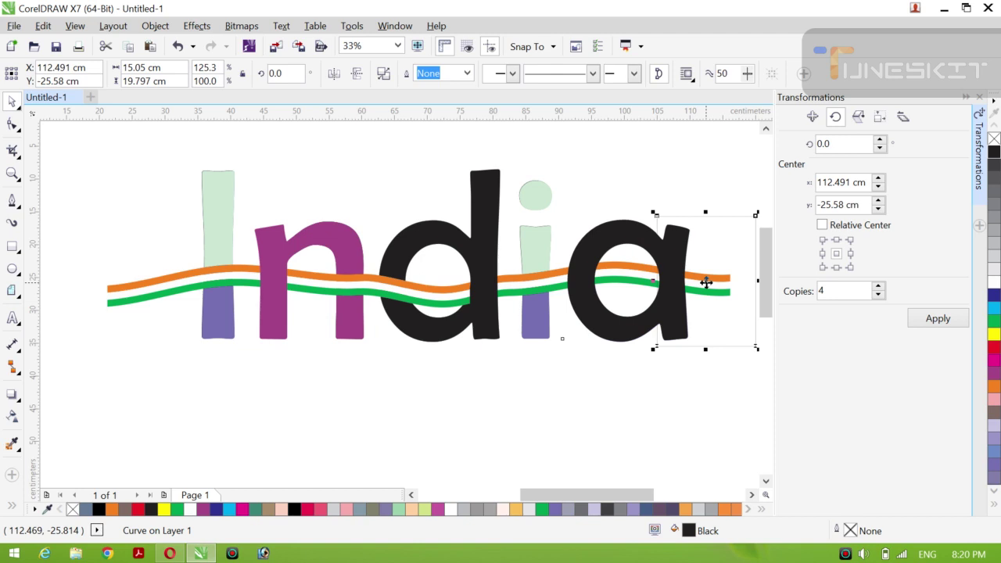
{"action": "left_click", "coordinate": [613, 248], "text": "shift"}
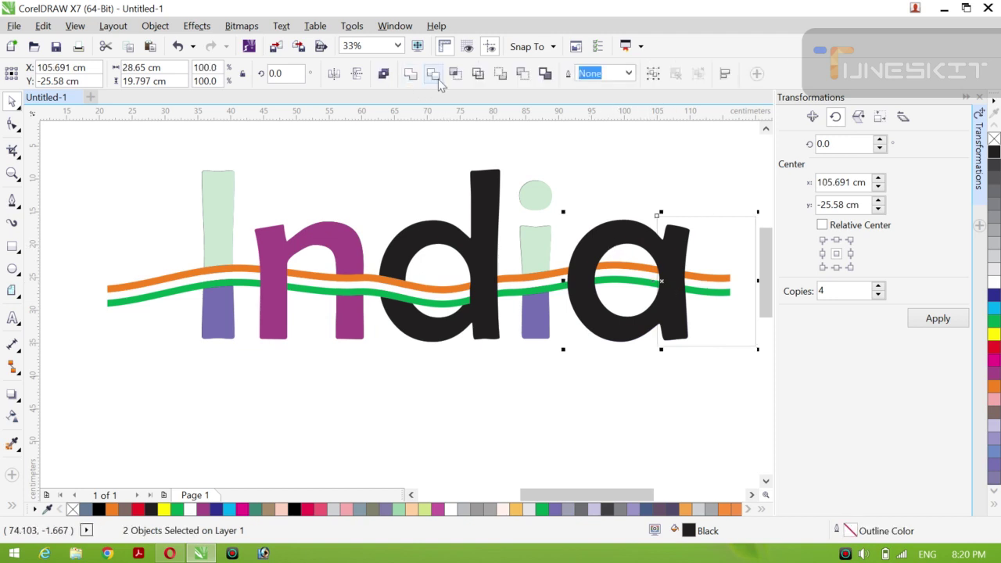
{"action": "left_click", "coordinate": [435, 75]}
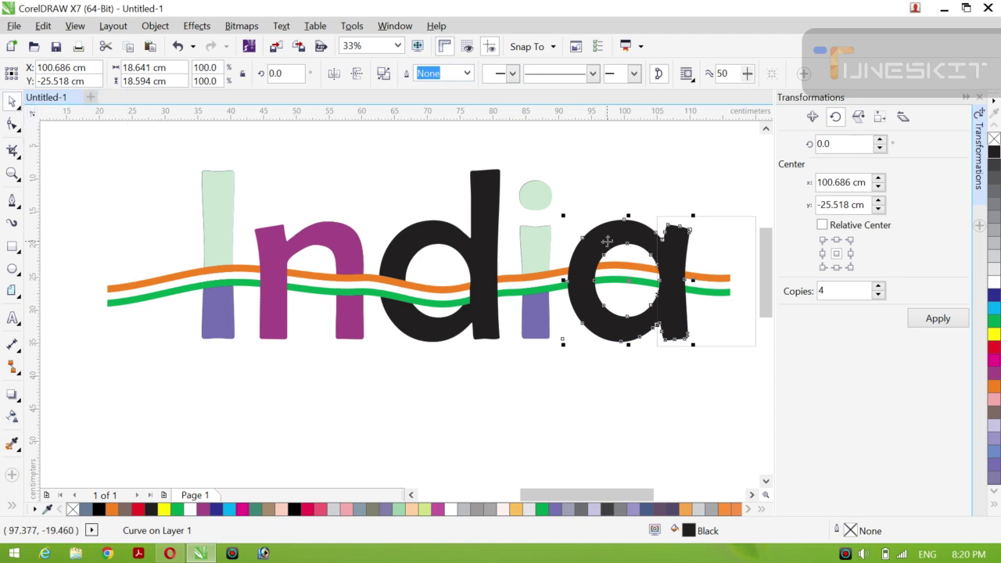
Step: Move the trimming rectangle away to above the d and break the black a apart into bowl and stem
{"action": "left_click", "coordinate": [726, 343]}
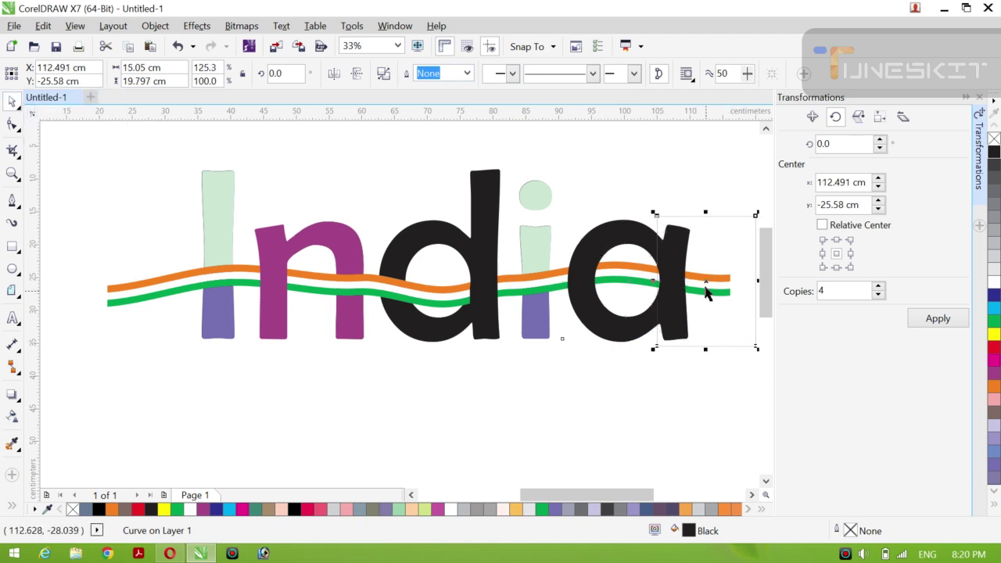
{"action": "left_click_drag", "start_coordinate": [706, 284], "coordinate": [440, 199]}
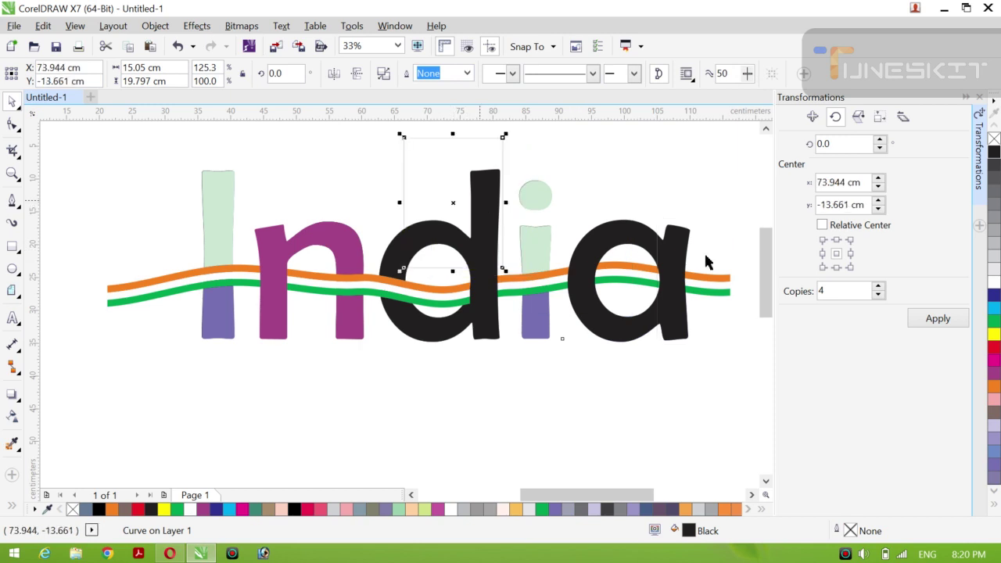
{"action": "left_click", "coordinate": [666, 290]}
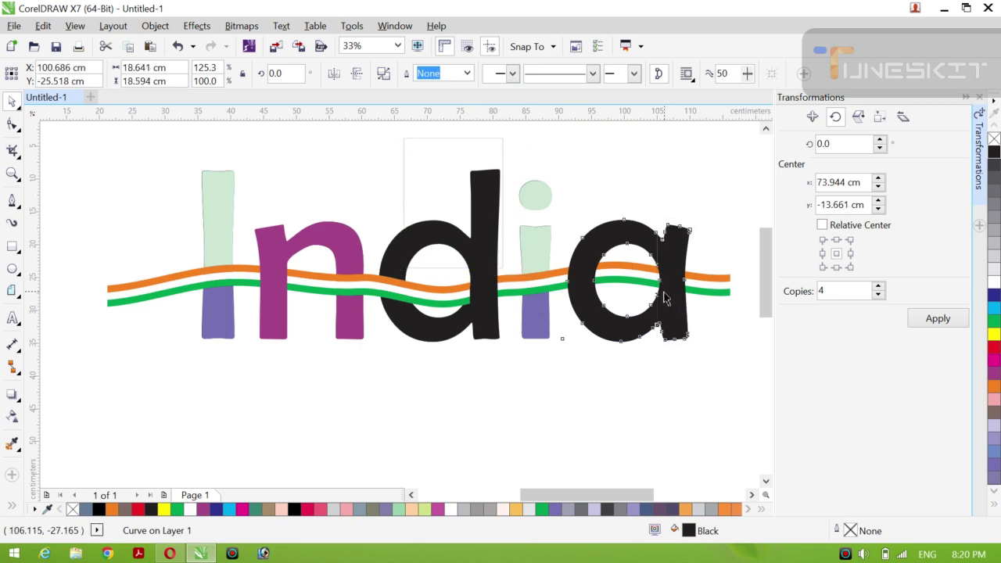
{"action": "left_click", "coordinate": [154, 26]}
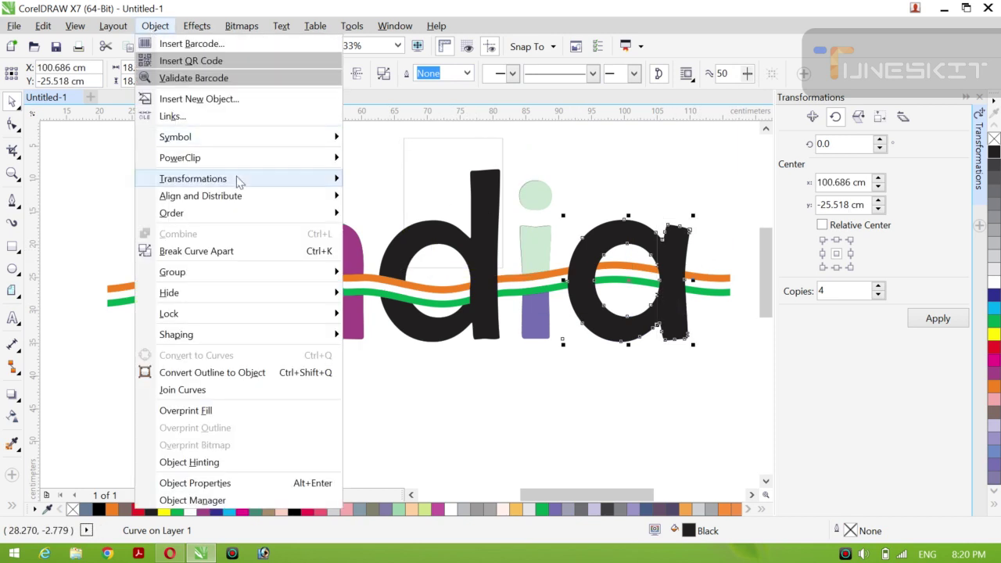
{"action": "left_click", "coordinate": [259, 250]}
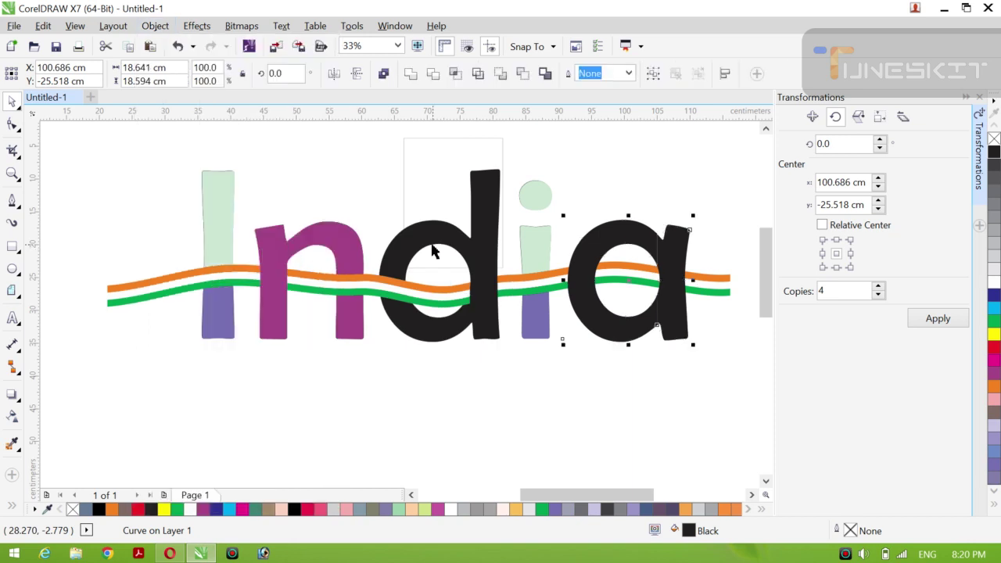
Step: Select only the a's black stem and send it behind the ribbon and the pale green and purple pieces
{"action": "left_click", "coordinate": [566, 152]}
{"action": "left_click", "coordinate": [680, 275]}
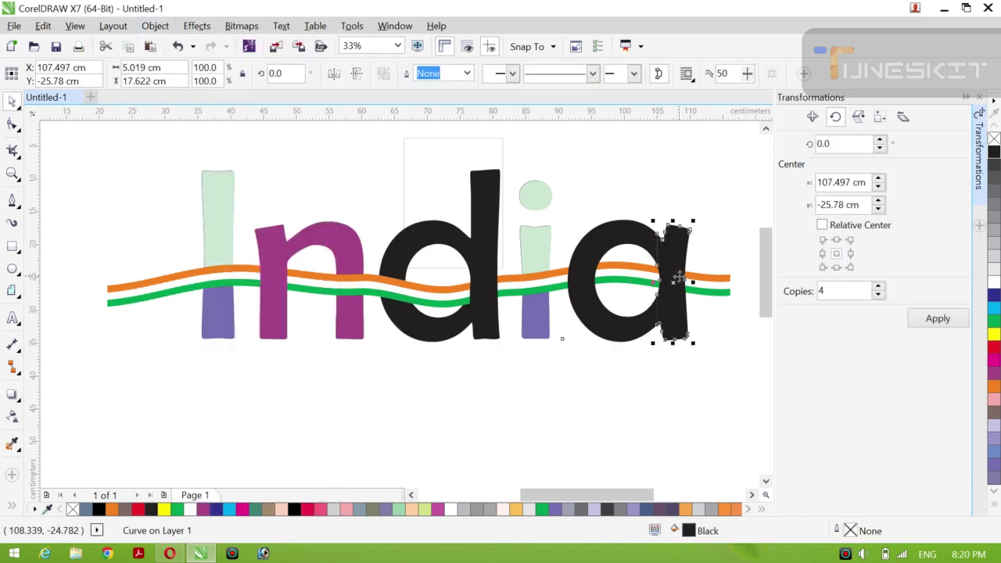
{"action": "left_click", "coordinate": [680, 279]}
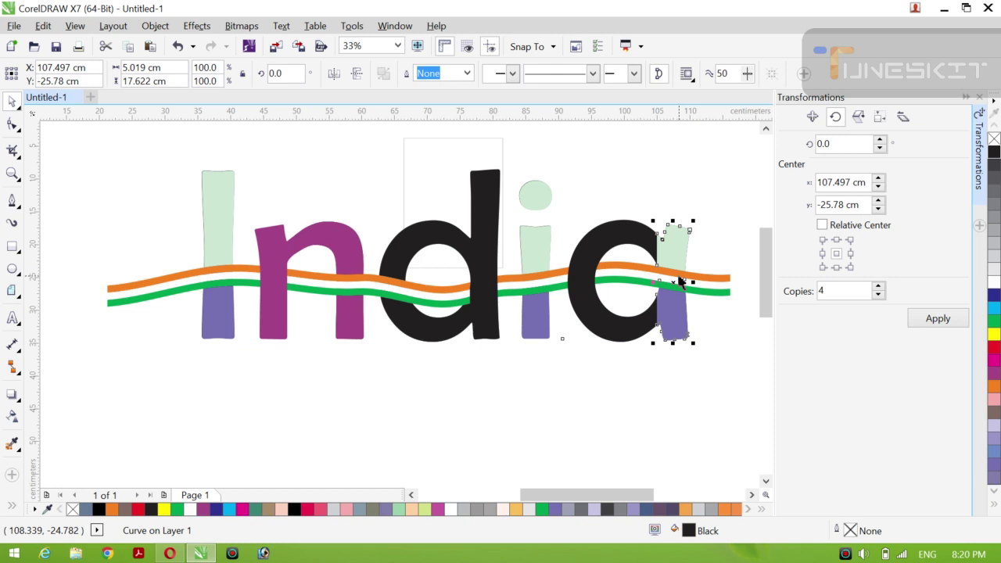
Step: Recolour the a's purple lower piece and pale green upper piece black, C:0 M:0 Y:0 K:100
{"action": "left_click", "coordinate": [657, 192]}
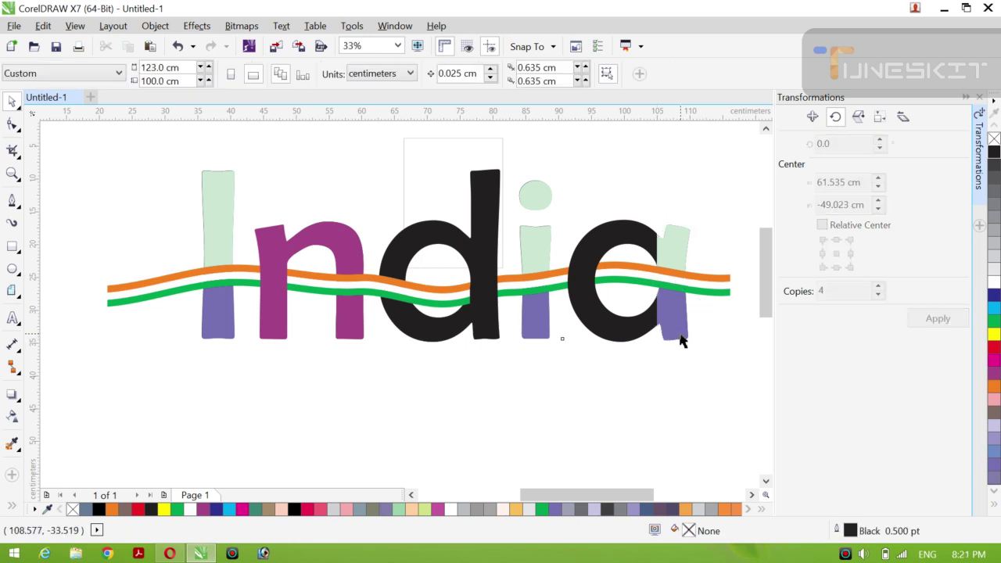
{"action": "left_click", "coordinate": [681, 341]}
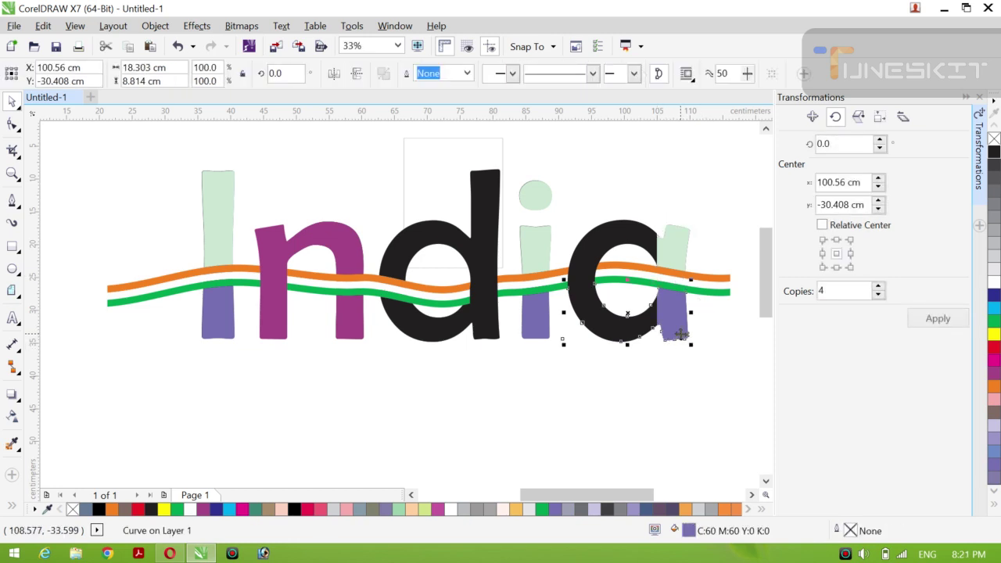
{"action": "left_click", "coordinate": [995, 153]}
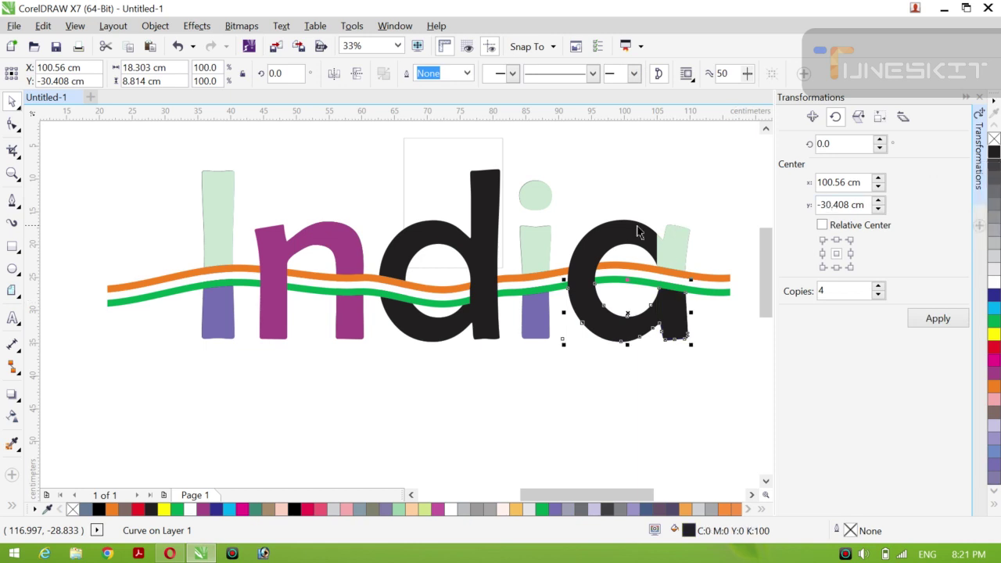
{"action": "left_click", "coordinate": [675, 232]}
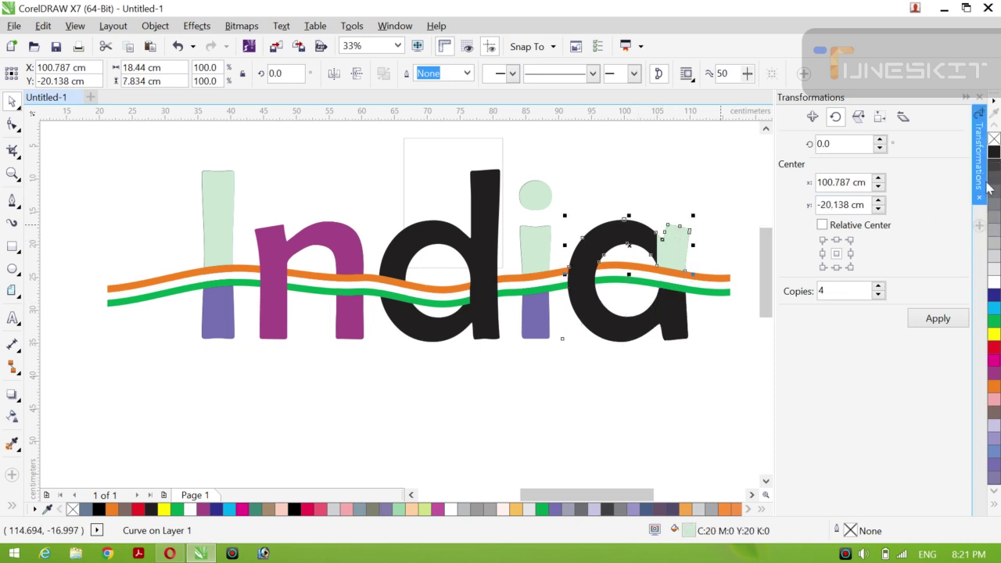
{"action": "left_click", "coordinate": [995, 153]}
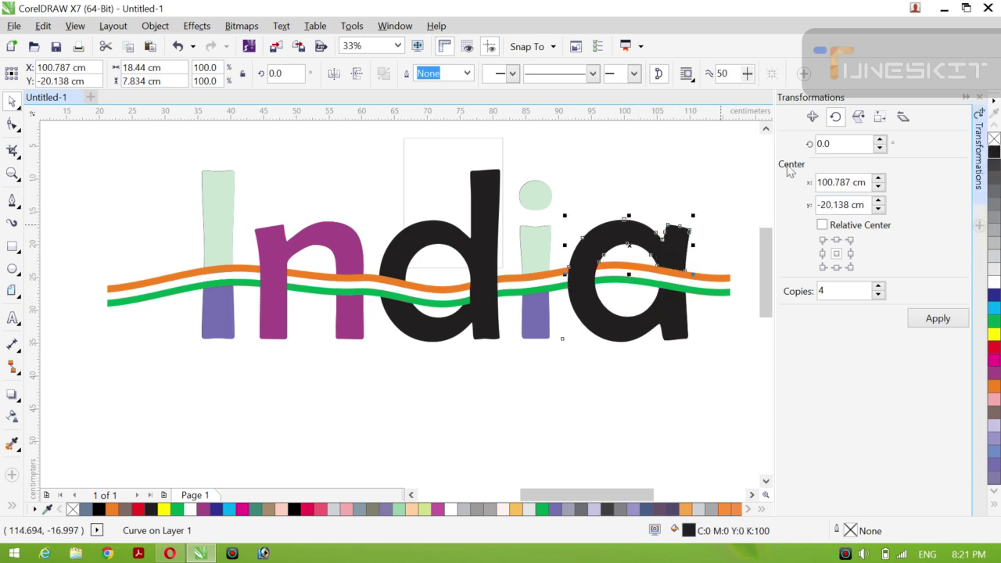
Step: Delete the leftover trimming rectangle above the d
{"action": "left_click", "coordinate": [657, 166]}
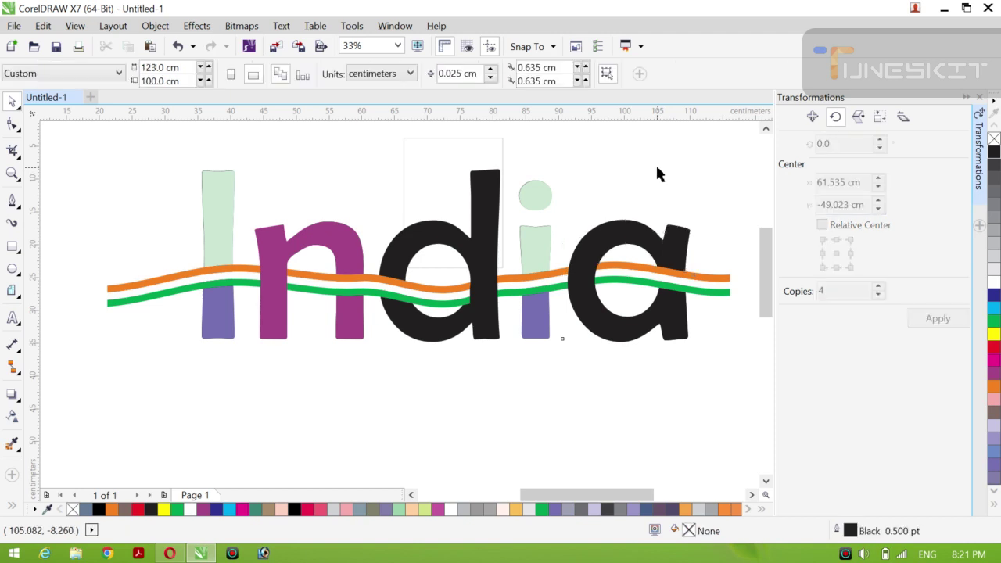
{"action": "left_click", "coordinate": [417, 138]}
{"action": "key", "text": "Delete"}
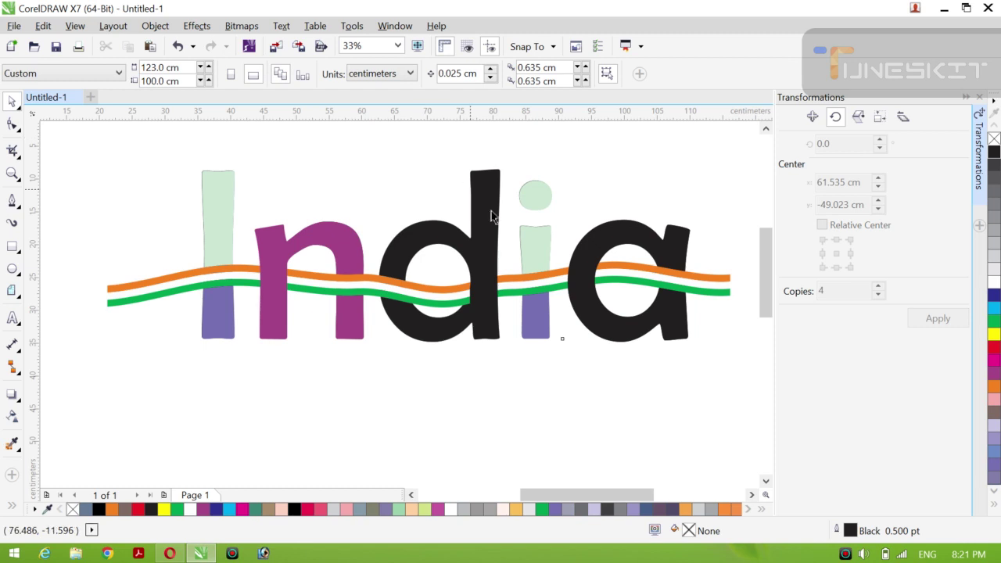
{"action": "left_click", "coordinate": [483, 286]}
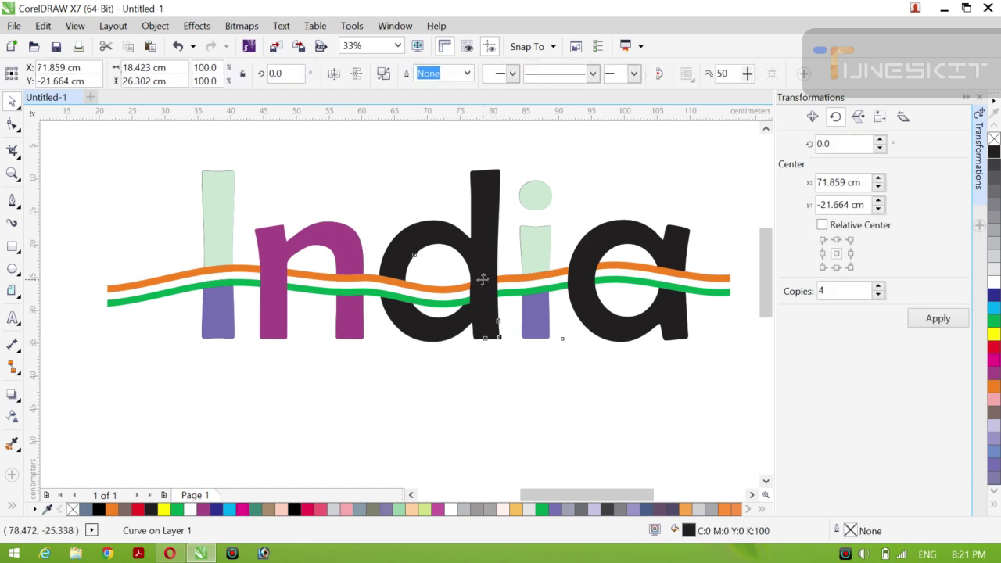
{"action": "left_click_drag", "start_coordinate": [483, 286], "coordinate": [494, 285]}
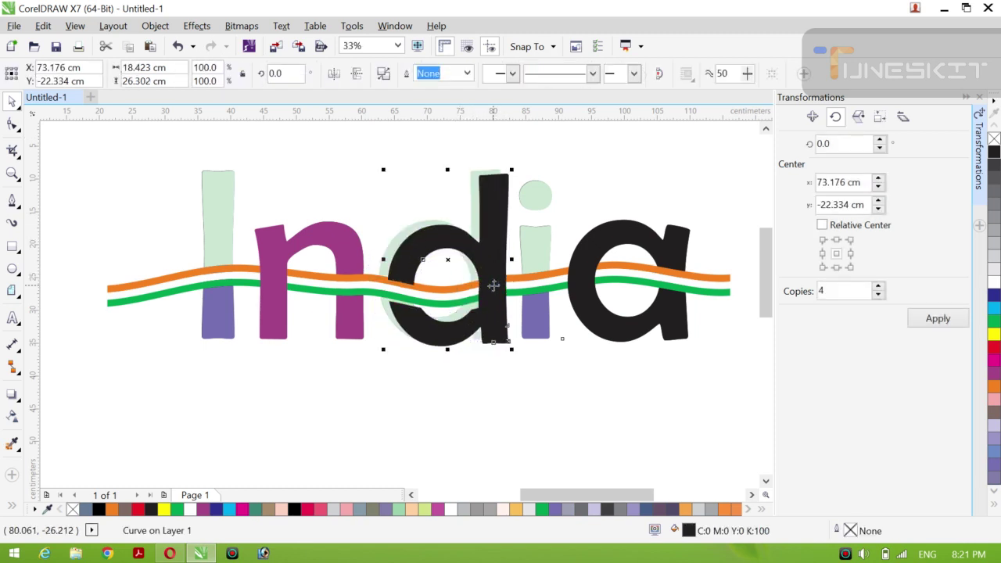
{"action": "left_click", "coordinate": [397, 204]}
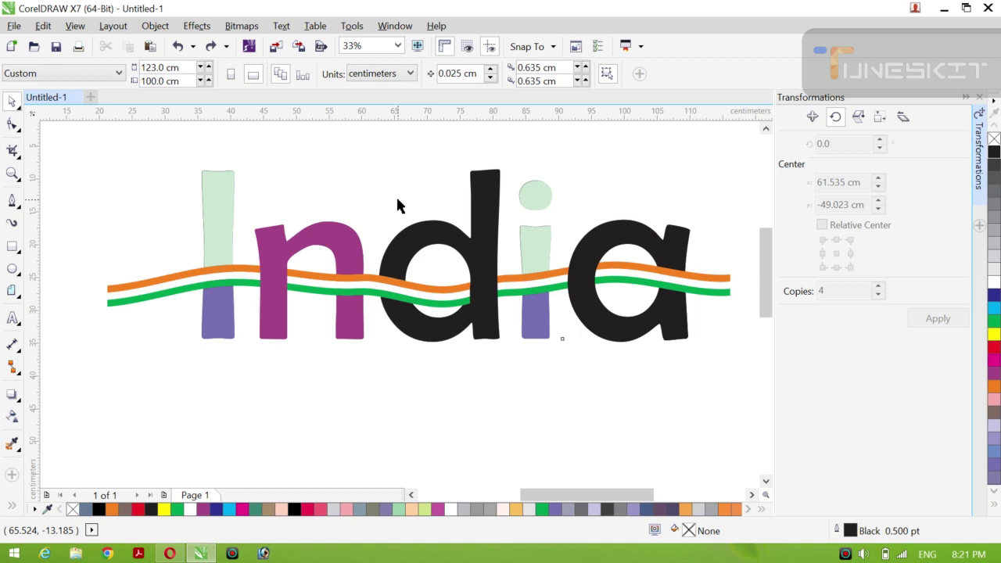
Step: Give the I's pale green upper piece a diagonal fountain fill from orange to white, stretched from above its top down past the baseline
{"action": "left_click", "coordinate": [210, 227]}
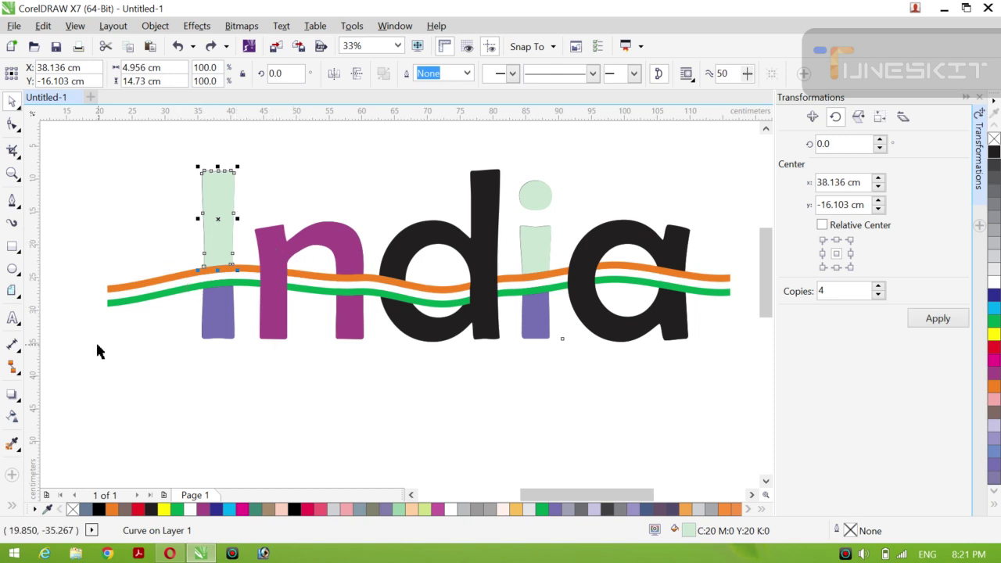
{"action": "key", "text": "g"}
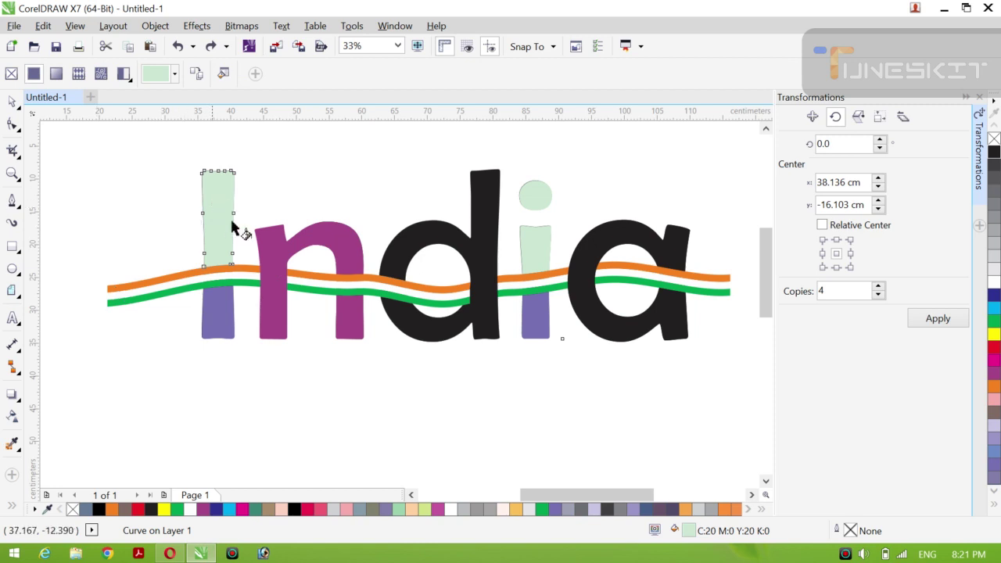
{"action": "left_click_drag", "start_coordinate": [211, 194], "coordinate": [178, 352]}
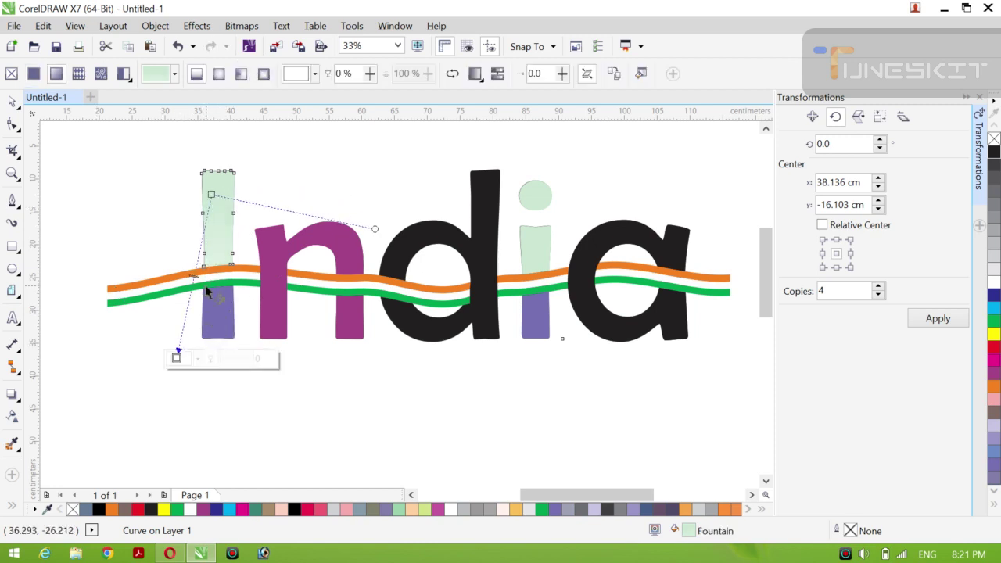
{"action": "left_click_drag", "start_coordinate": [211, 194], "coordinate": [259, 172]}
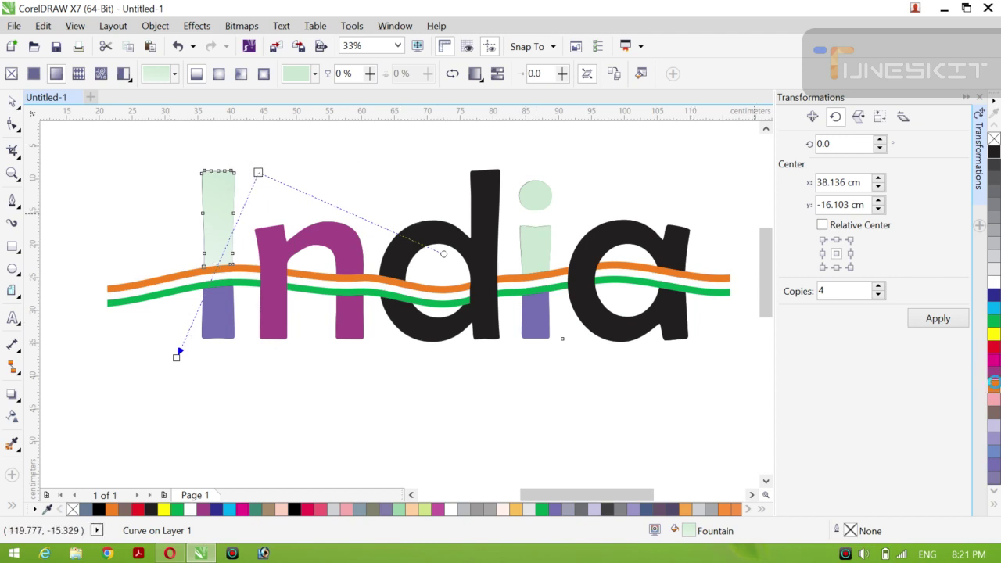
{"action": "left_click", "coordinate": [994, 384]}
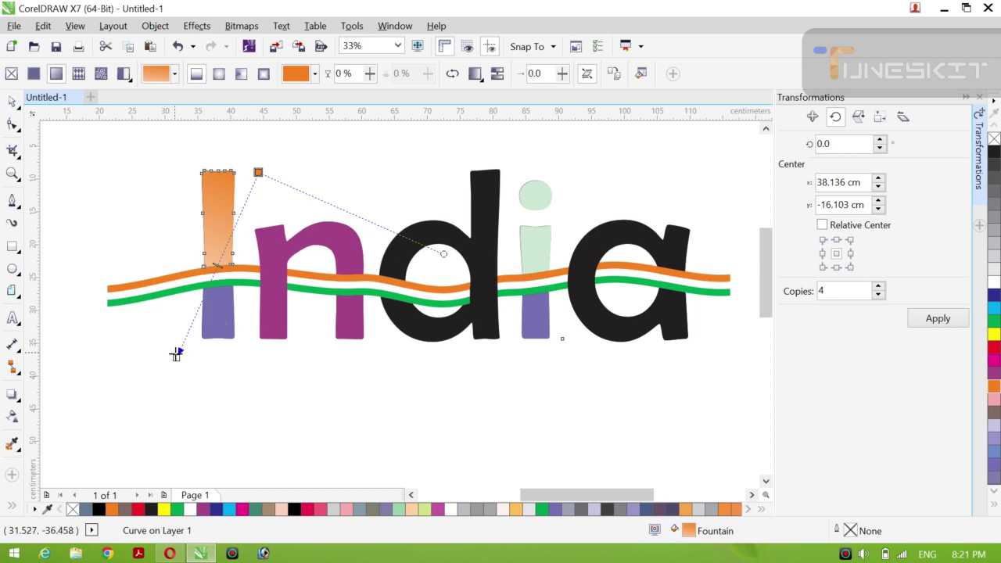
{"action": "left_click_drag", "start_coordinate": [177, 357], "coordinate": [164, 384]}
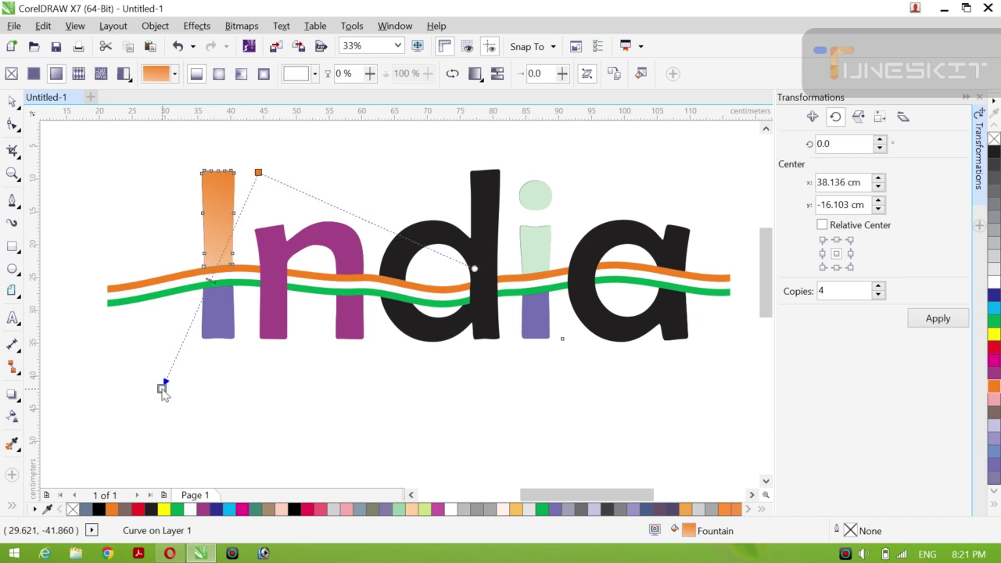
Step: Add a white colour node at 65% along the I's orange fountain fill and leave fill editing
{"action": "double_click", "coordinate": [197, 309]}
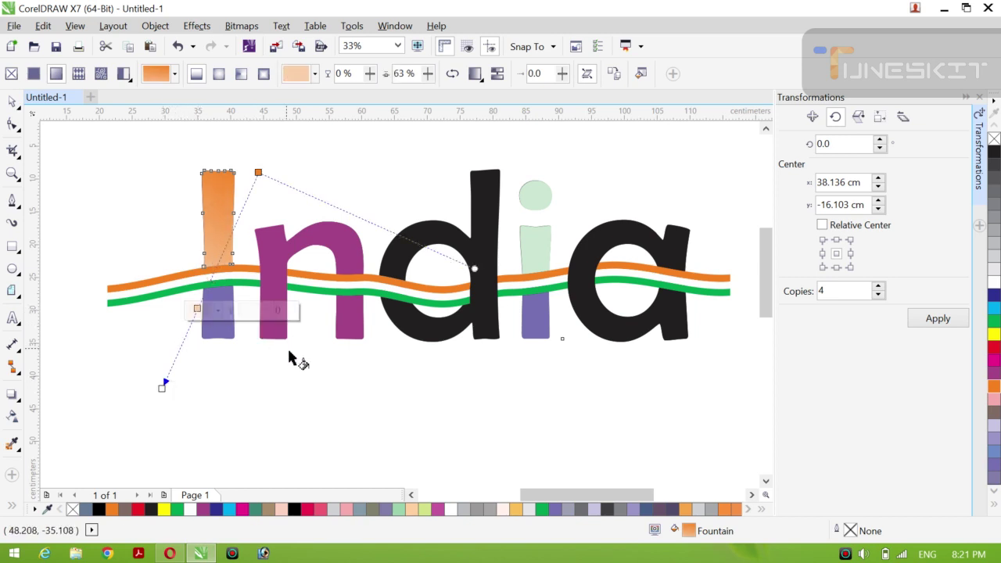
{"action": "left_click", "coordinate": [992, 283]}
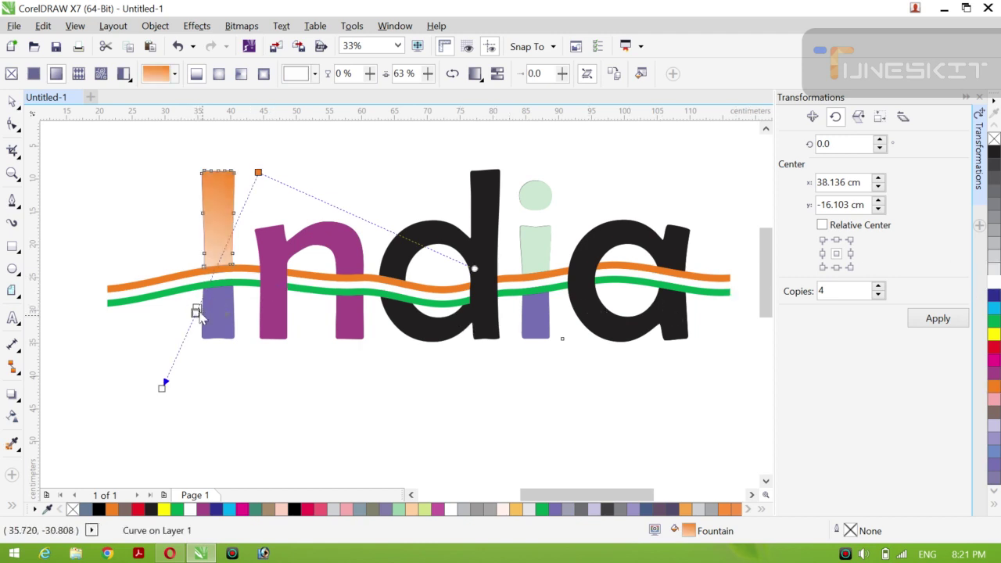
{"action": "left_click_drag", "start_coordinate": [197, 312], "coordinate": [198, 309]}
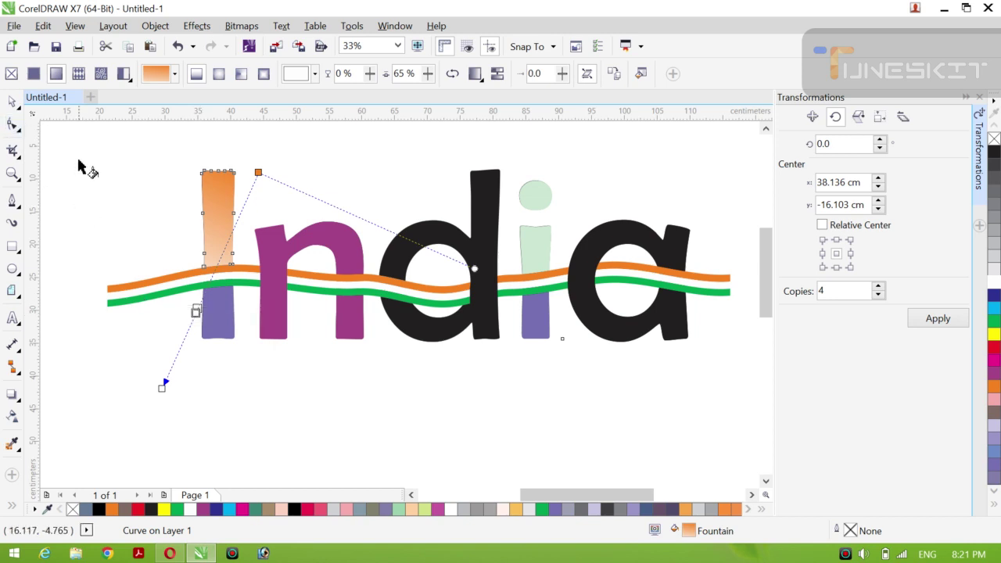
{"action": "left_click", "coordinate": [14, 103]}
{"action": "left_click", "coordinate": [39, 101]}
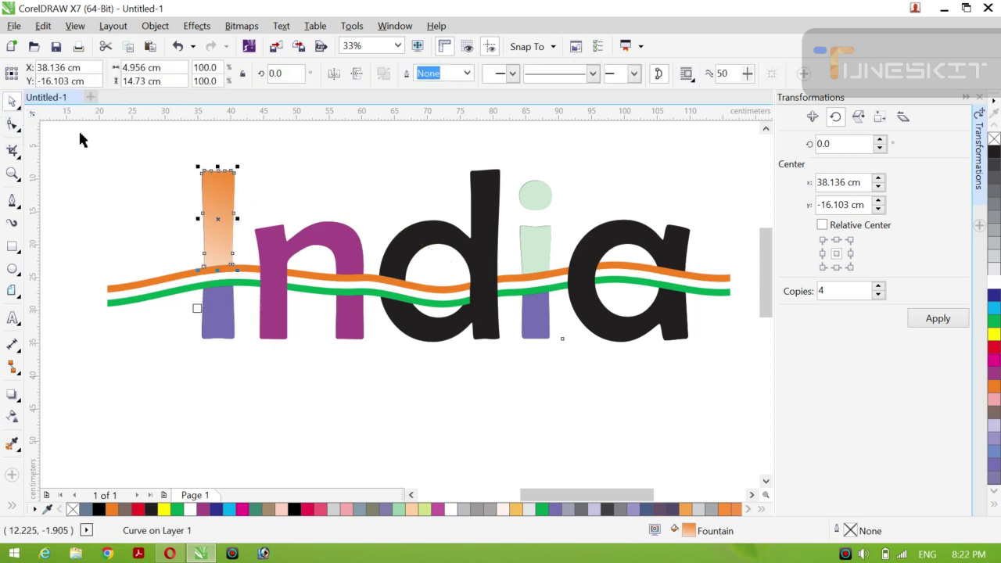
Step: Give the I's purple lower piece a diagonal green-to-white fountain fill running down from the ribbon
{"action": "left_click", "coordinate": [205, 314]}
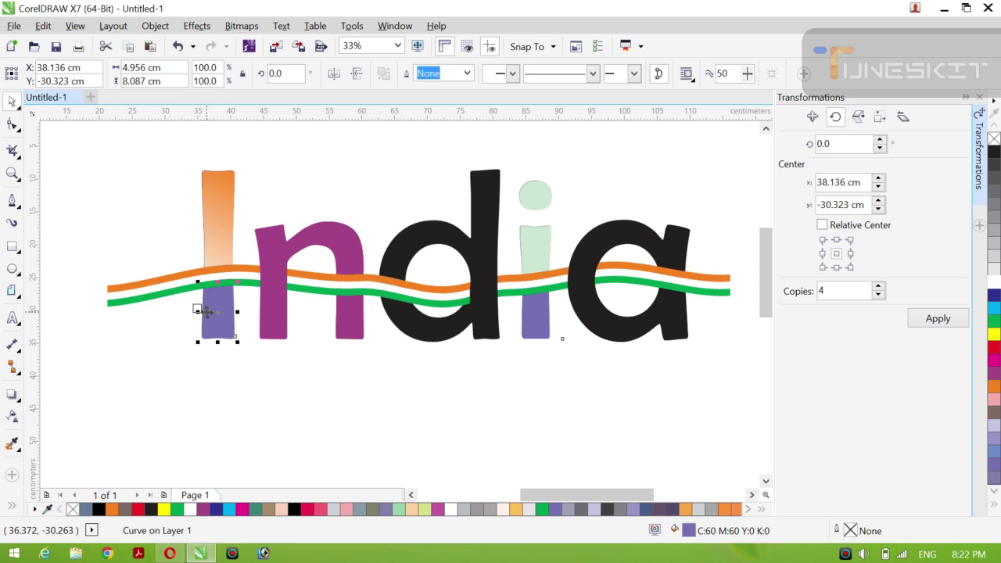
{"action": "key", "text": "g"}
{"action": "left_click_drag", "start_coordinate": [215, 295], "coordinate": [264, 318]}
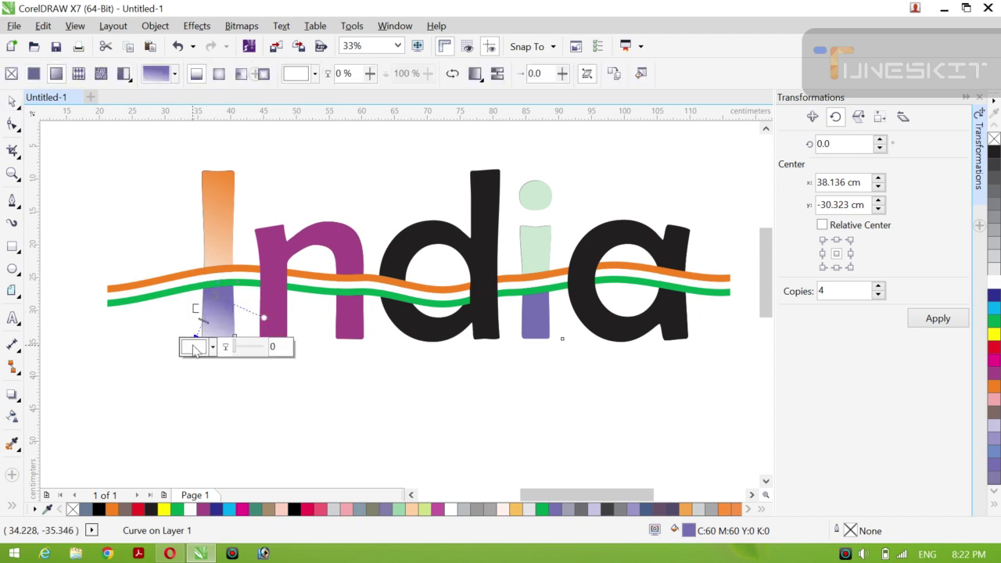
{"action": "left_click_drag", "start_coordinate": [195, 340], "coordinate": [240, 278]}
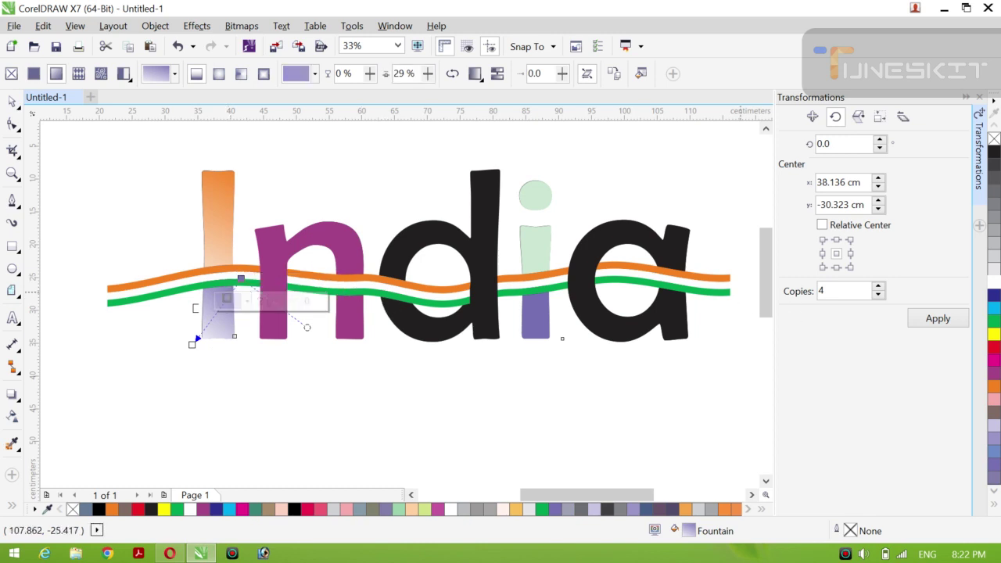
{"action": "left_click", "coordinate": [994, 323]}
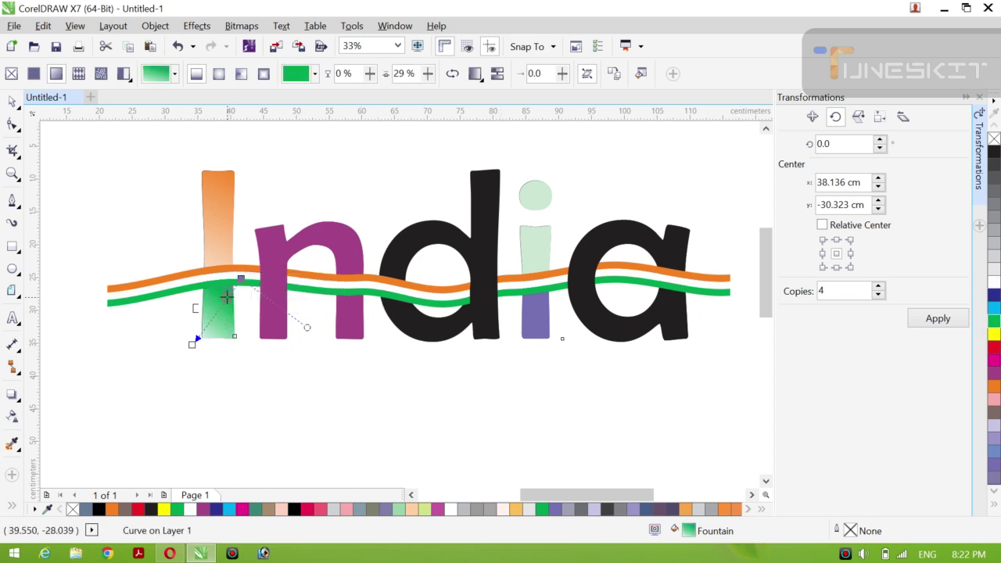
{"action": "left_click", "coordinate": [197, 308]}
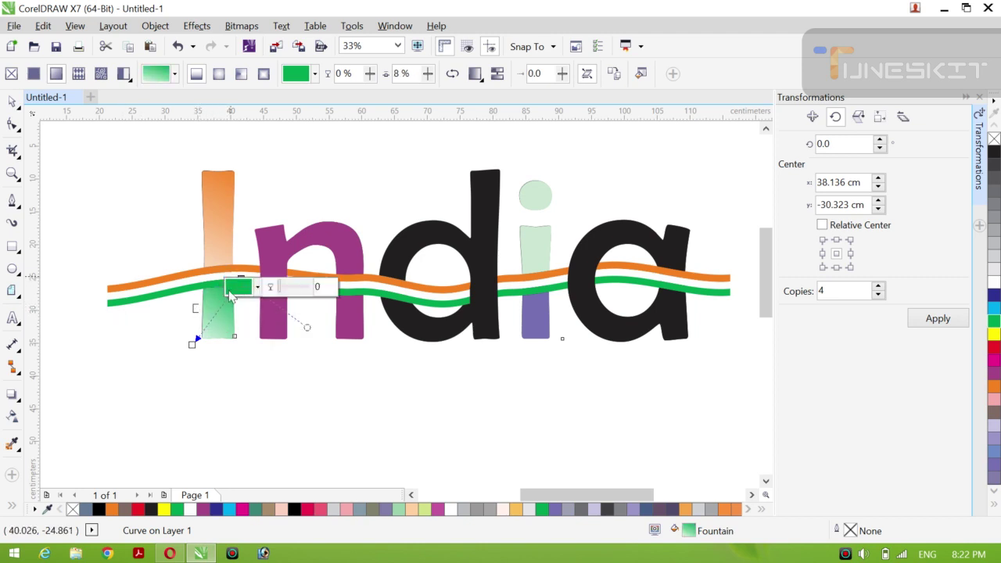
{"action": "left_click_drag", "start_coordinate": [230, 276], "coordinate": [175, 366]}
{"action": "left_click", "coordinate": [181, 369]}
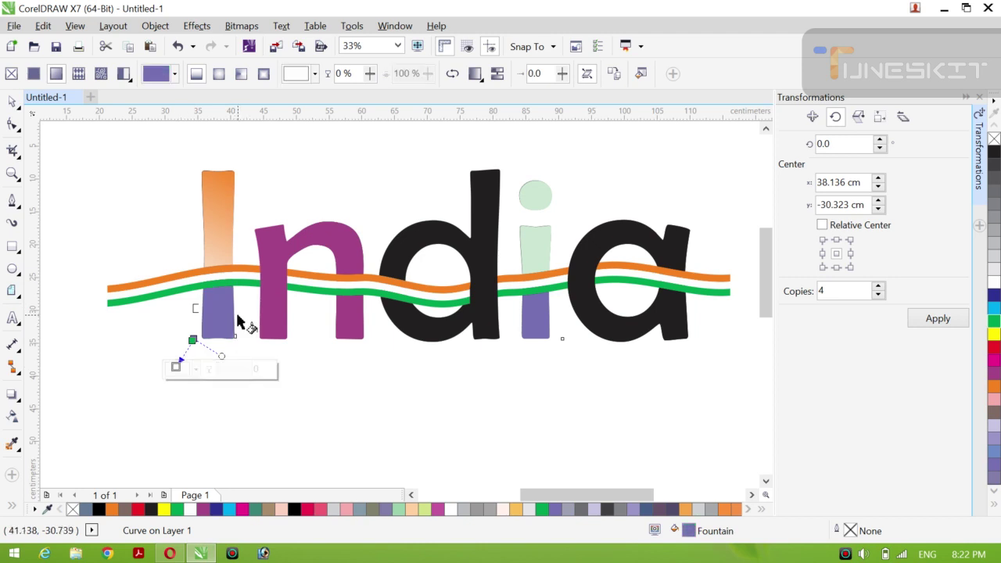
{"action": "left_click", "coordinate": [234, 294]}
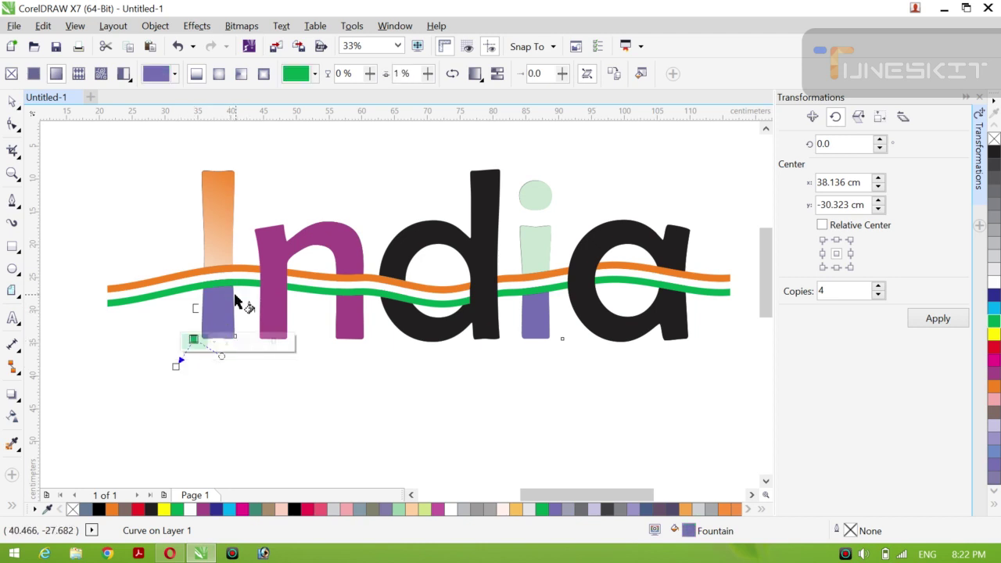
{"action": "left_click", "coordinate": [20, 112]}
{"action": "left_click", "coordinate": [55, 99]}
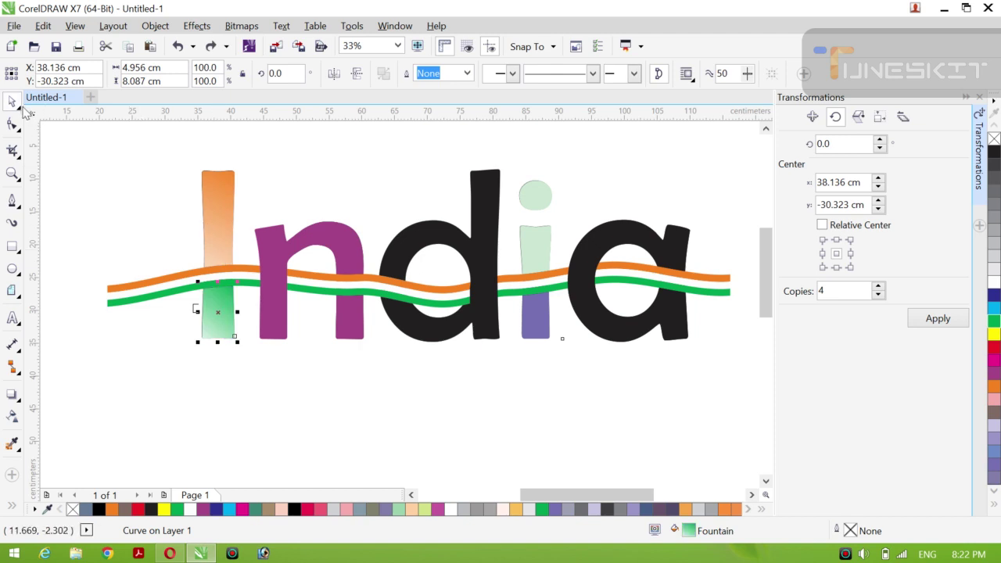
{"action": "left_click", "coordinate": [107, 157]}
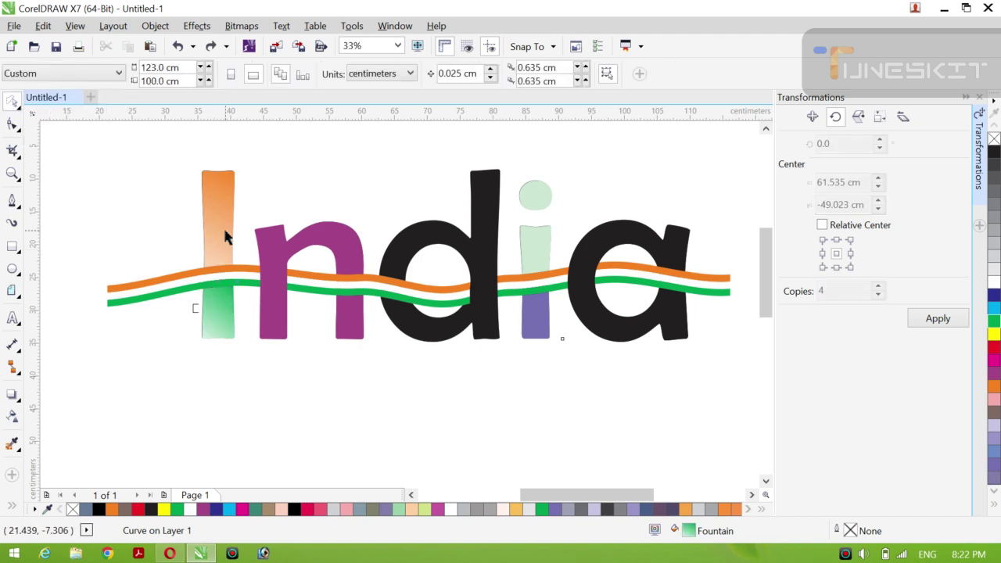
Step: Group the n's purple stem and arch and apply a fountain fill fading downward to white
{"action": "left_click", "coordinate": [279, 246]}
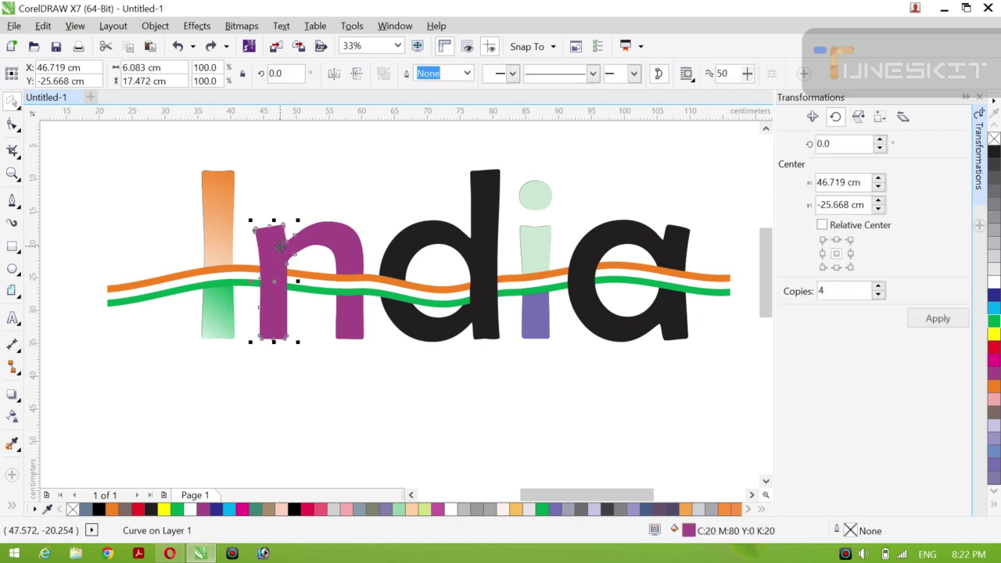
{"action": "left_click", "coordinate": [337, 240], "text": "shift"}
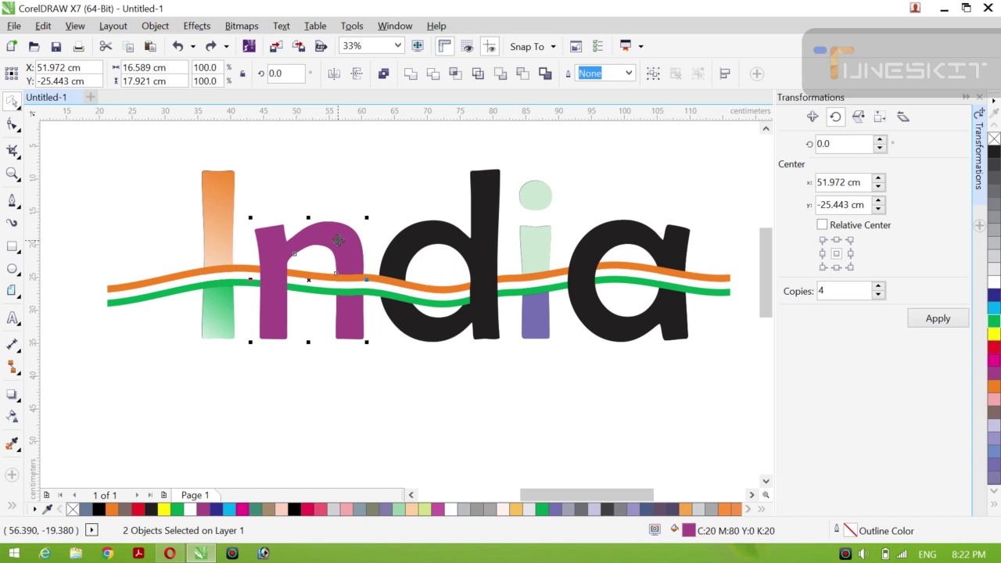
{"action": "key", "text": "ctrl+g"}
{"action": "key", "text": "g"}
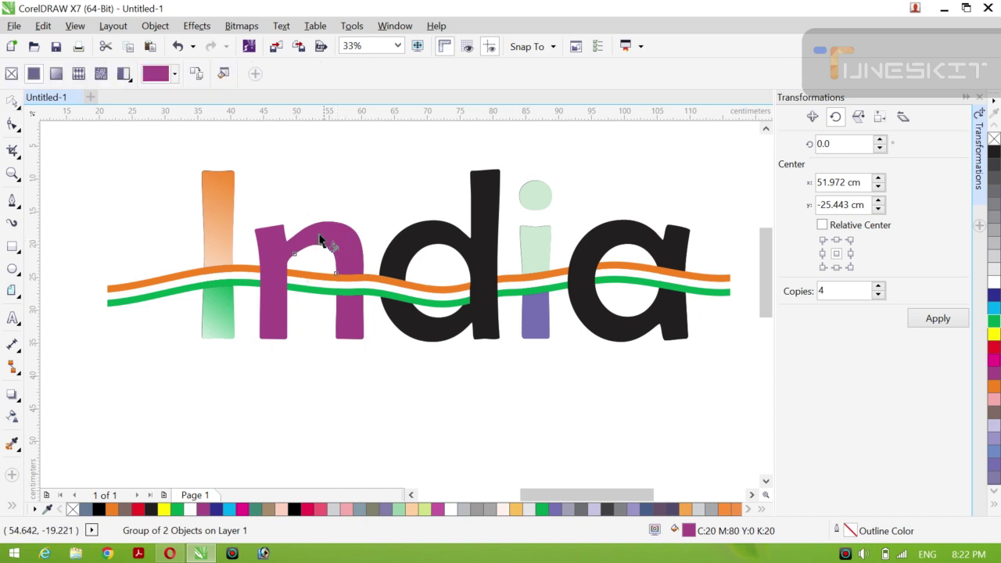
{"action": "left_click_drag", "start_coordinate": [319, 247], "coordinate": [296, 329]}
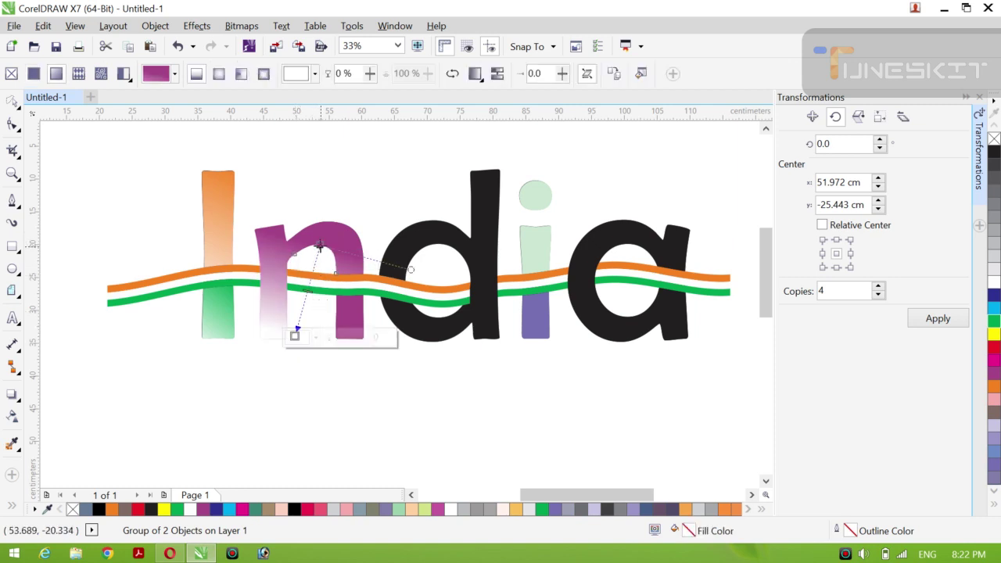
Step: Add an intermediate node to the n's fountain fill, make the start colour orange and stretch the gradient from the arch to well below the baseline
{"action": "left_click_drag", "start_coordinate": [320, 246], "coordinate": [360, 191]}
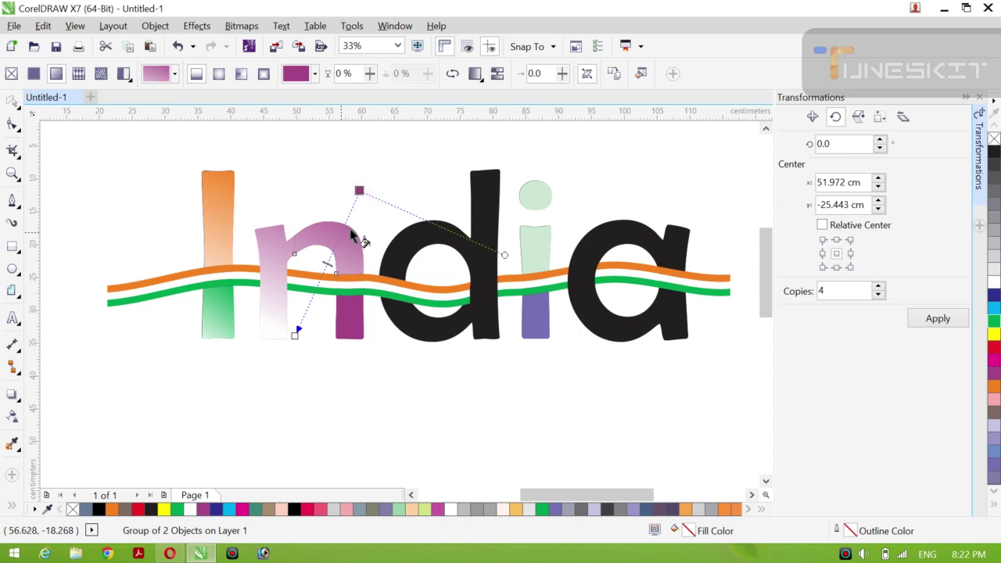
{"action": "double_click", "coordinate": [345, 224]}
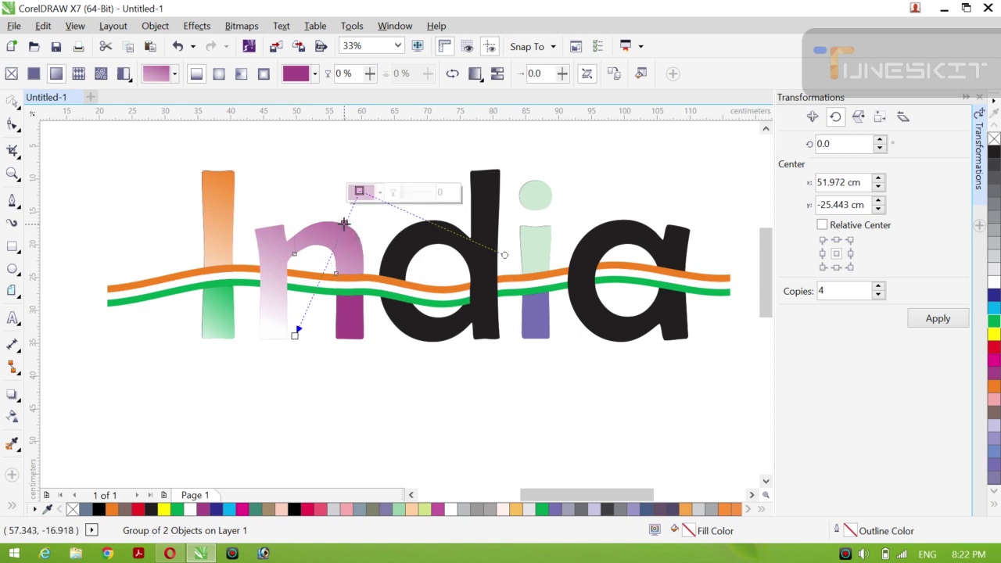
{"action": "left_click", "coordinate": [995, 387]}
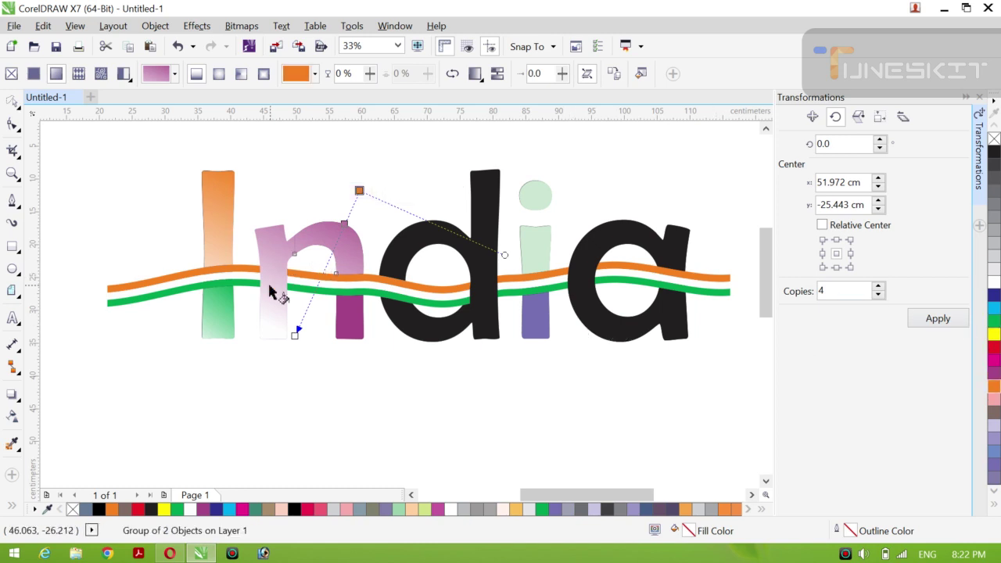
{"action": "left_click_drag", "start_coordinate": [298, 333], "coordinate": [308, 374]}
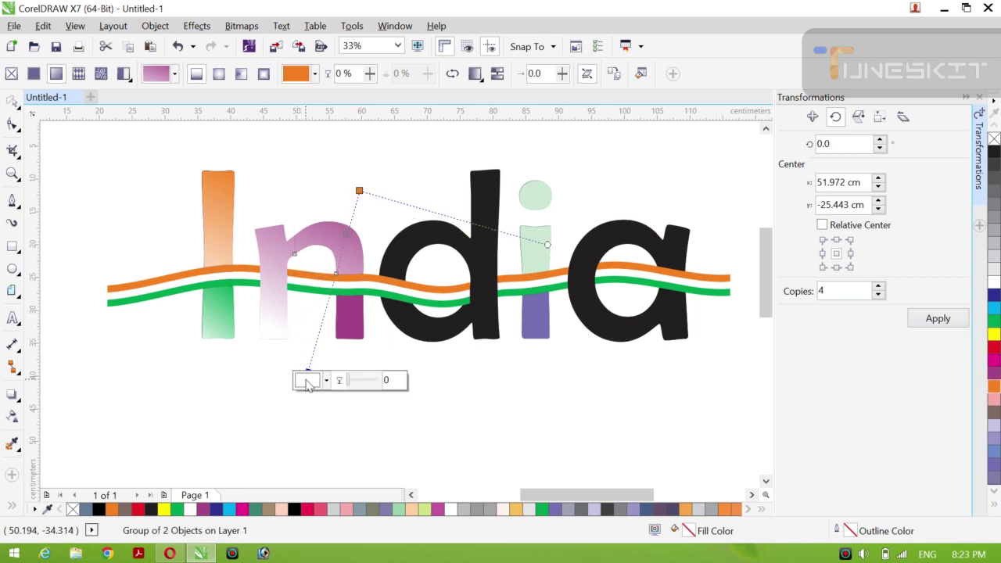
{"action": "left_click_drag", "start_coordinate": [349, 191], "coordinate": [305, 225]}
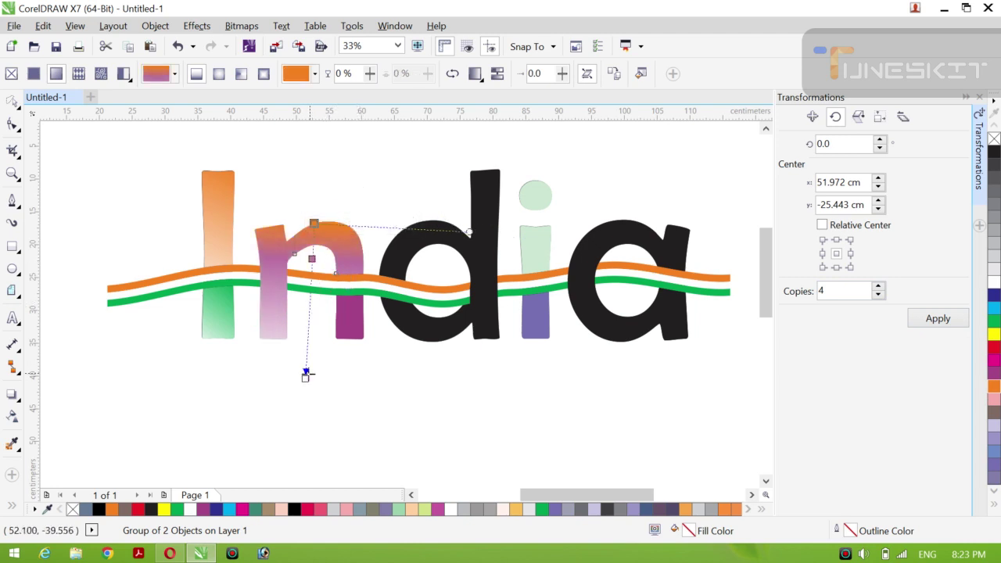
{"action": "left_click_drag", "start_coordinate": [306, 377], "coordinate": [335, 431]}
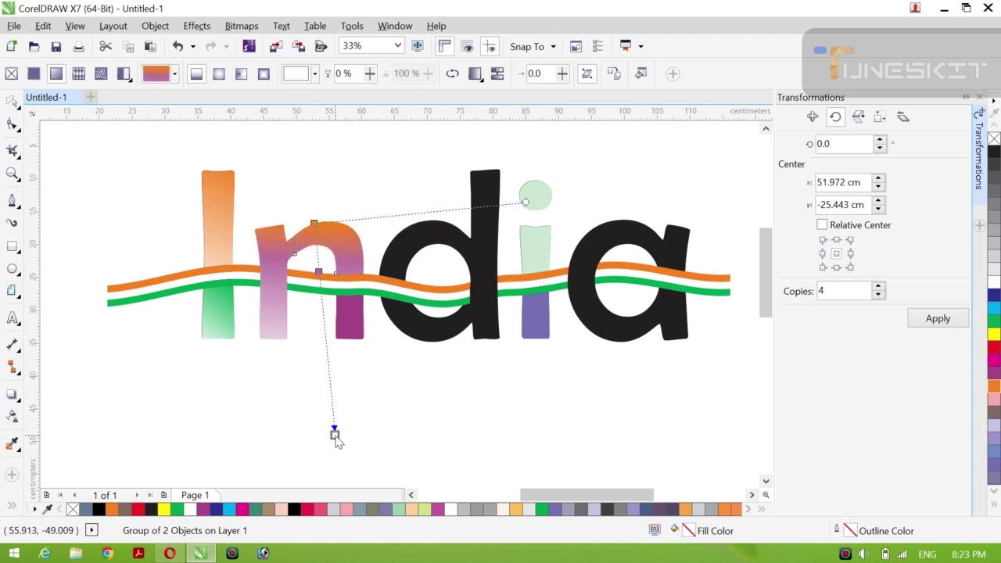
Step: Set the 33% colour node of the n's fountain fill to white and select the 45% node
{"action": "left_click", "coordinate": [319, 273]}
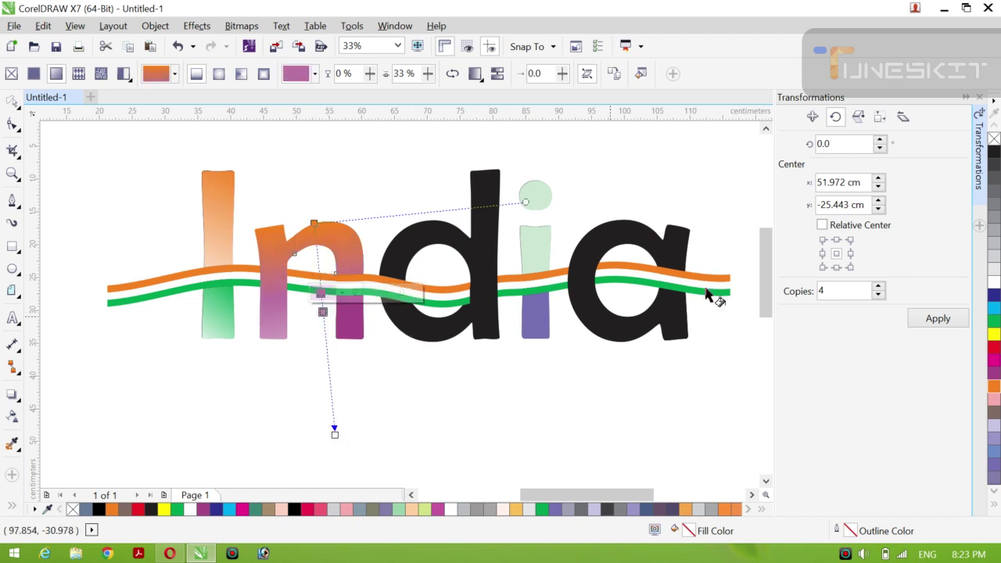
{"action": "left_click", "coordinate": [994, 278]}
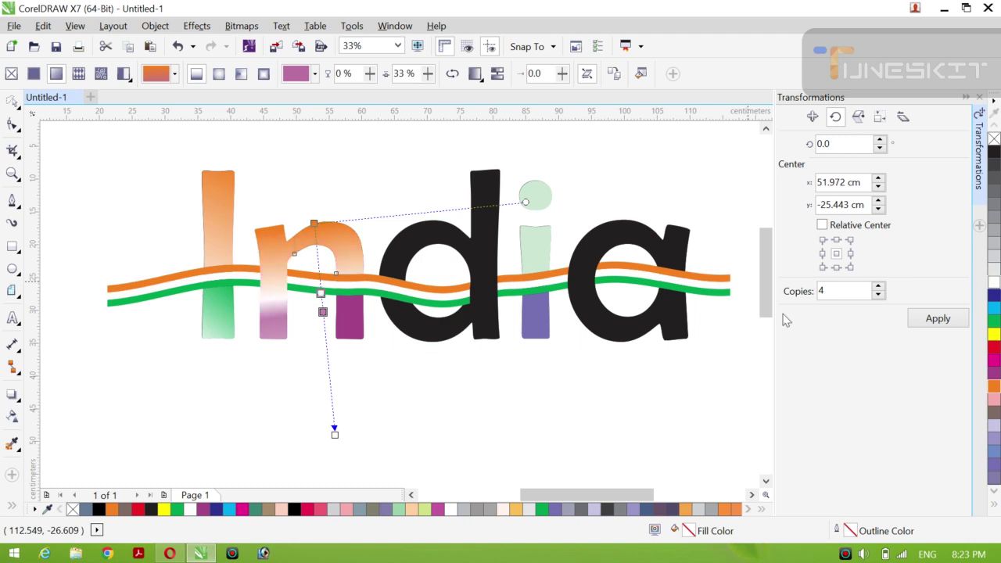
{"action": "left_click", "coordinate": [323, 312]}
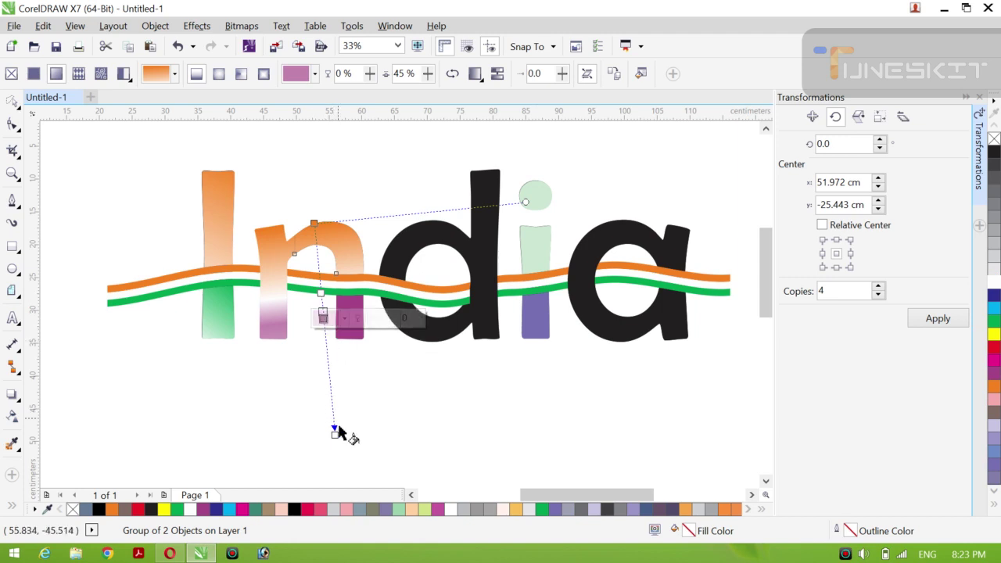
Step: Tilt the n's fountain fill diagonally and add a green colour node at 40%
{"action": "left_click_drag", "start_coordinate": [335, 434], "coordinate": [377, 423]}
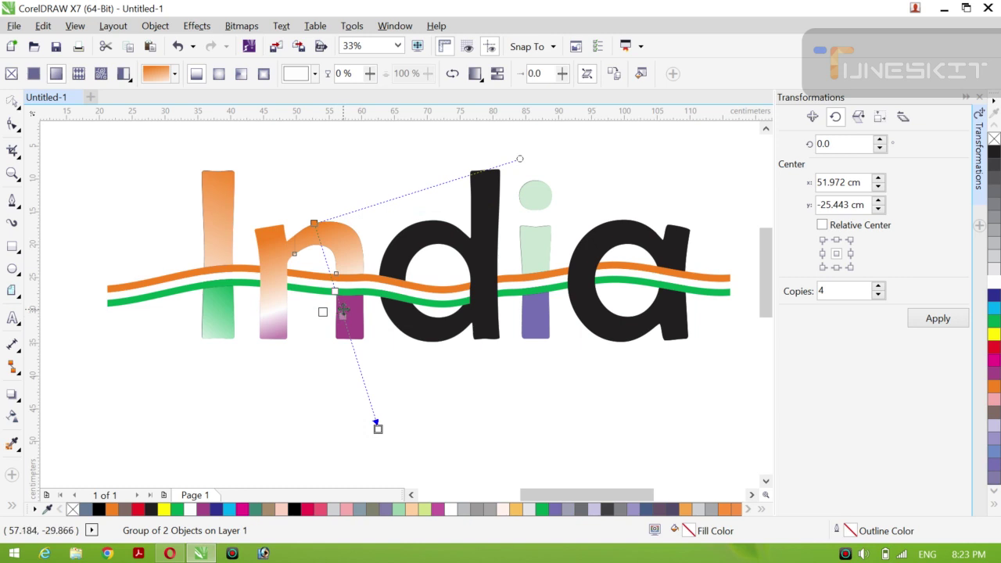
{"action": "left_click", "coordinate": [349, 334]}
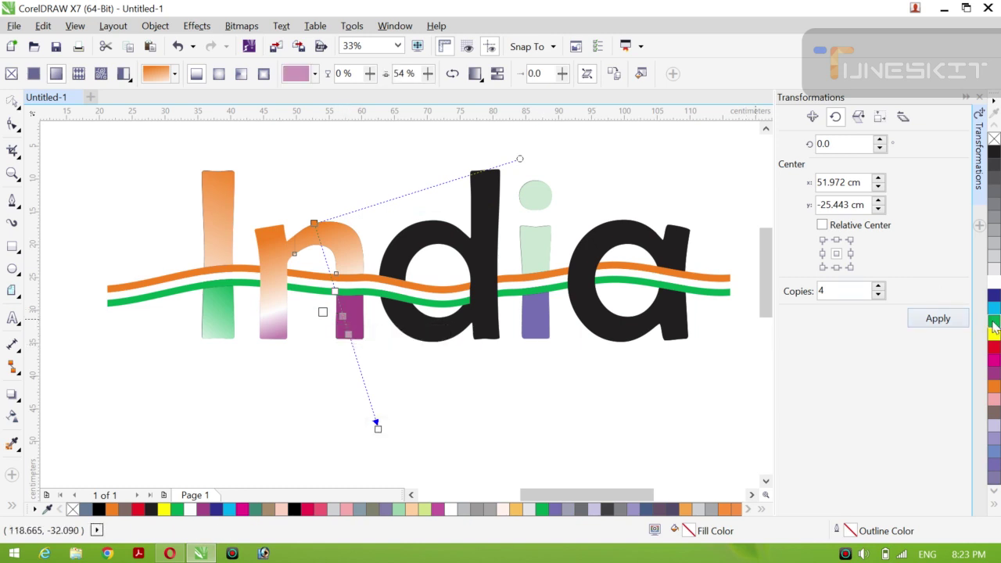
{"action": "left_click_drag", "start_coordinate": [996, 327], "coordinate": [341, 305]}
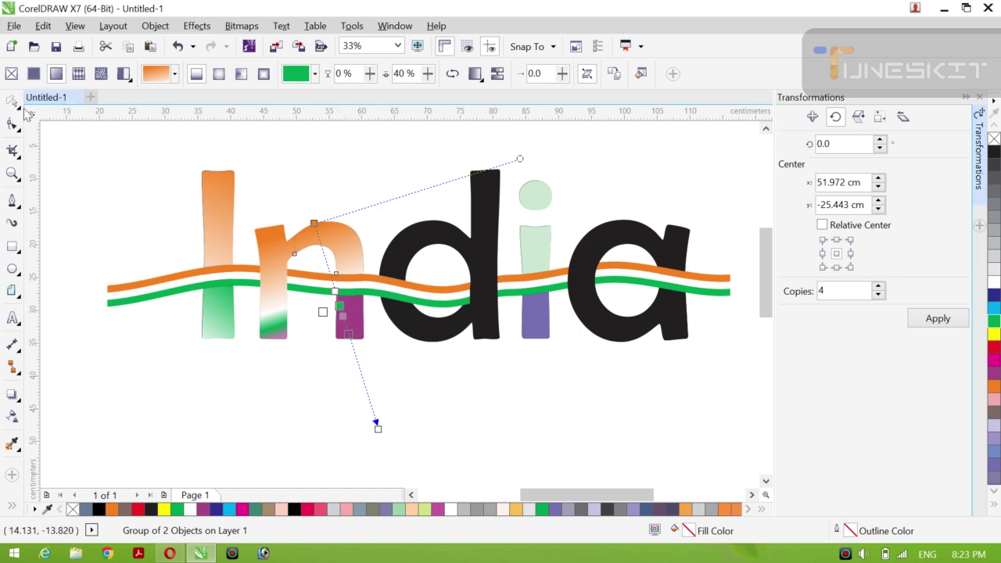
Step: Apply a diagonal fountain fill to the purple lower piece of the n's right leg, with white as its start colour
{"action": "left_click", "coordinate": [12, 101]}
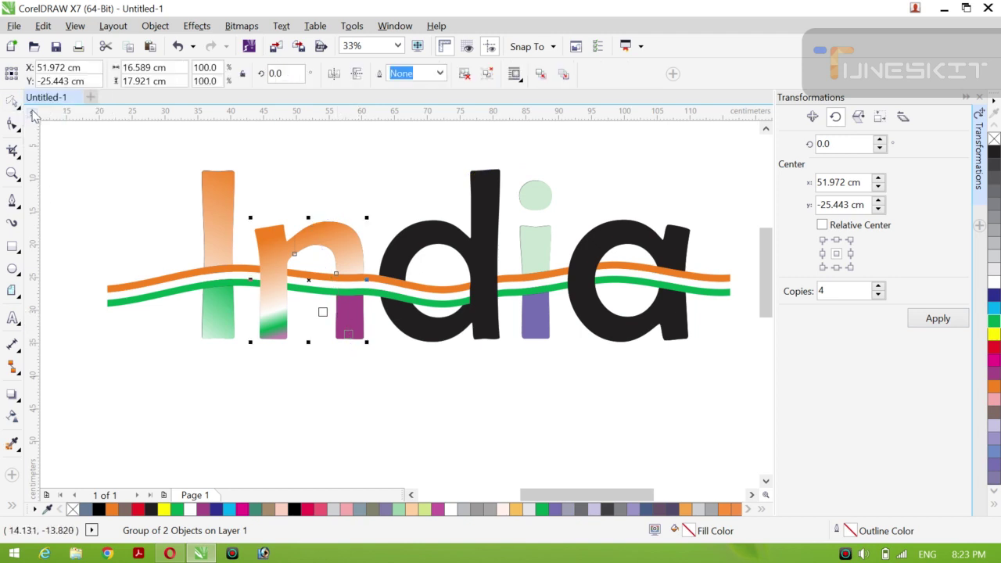
{"action": "left_click", "coordinate": [361, 310]}
{"action": "key", "text": "g"}
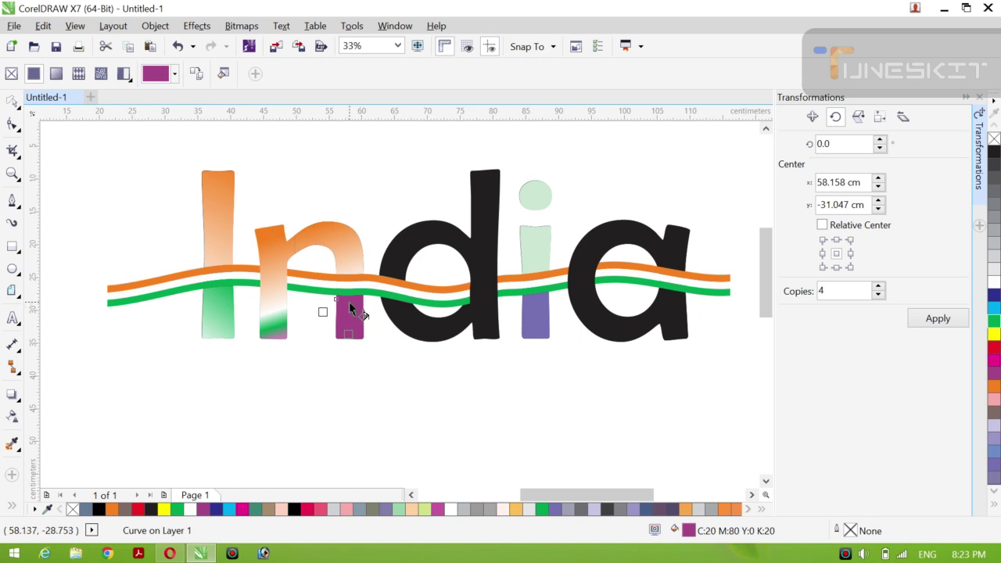
{"action": "left_click_drag", "start_coordinate": [348, 312], "coordinate": [362, 346]}
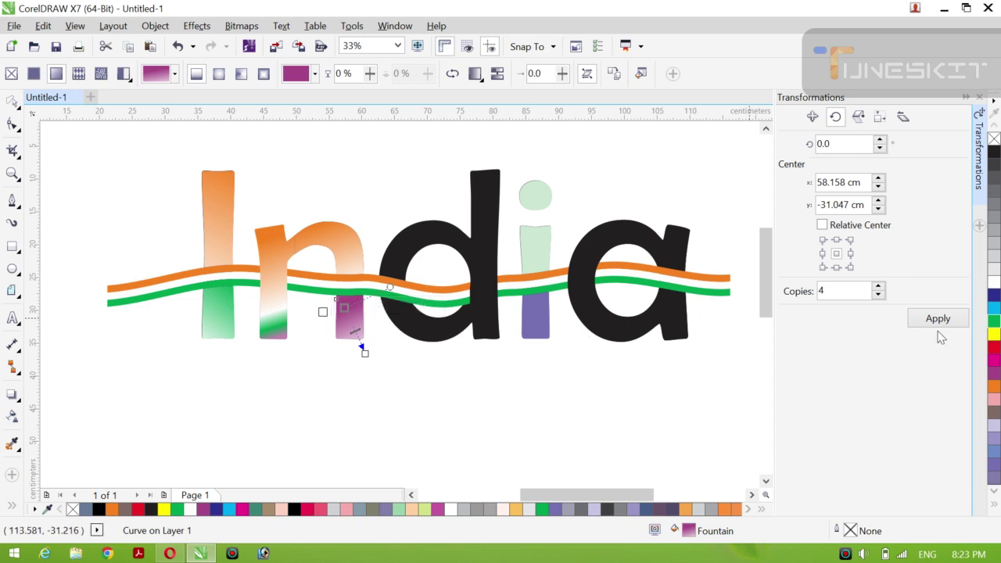
{"action": "left_click", "coordinate": [994, 282]}
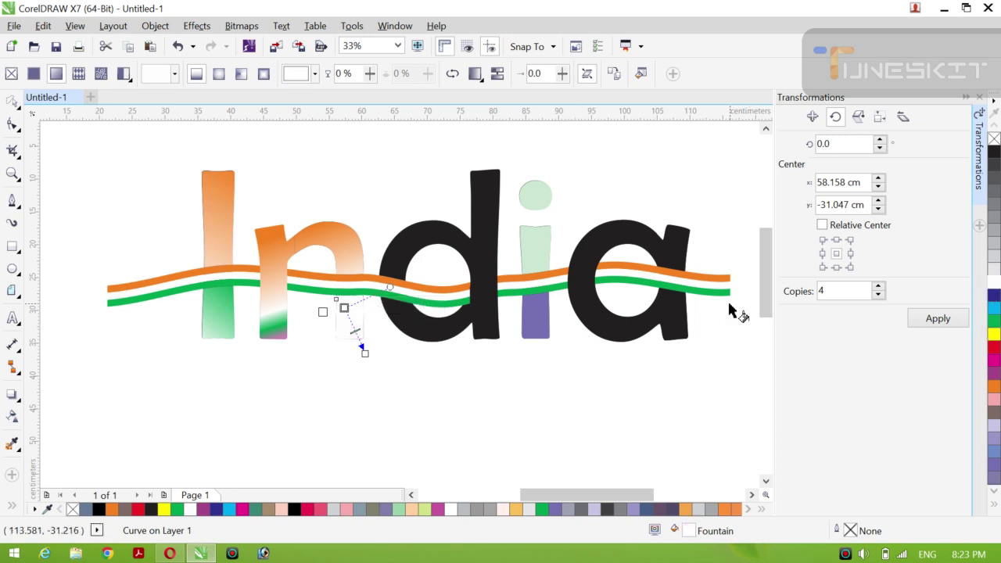
Step: Extend the right leg's fountain fill up past the ribbon and add a white node at 34% and a green node at 51%
{"action": "left_click", "coordinate": [342, 308]}
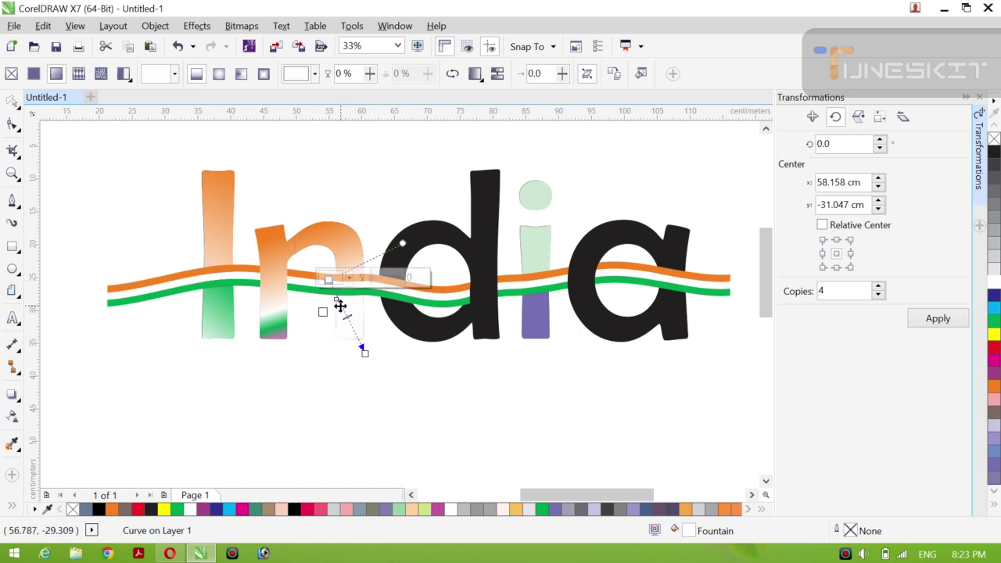
{"action": "left_click", "coordinate": [340, 305]}
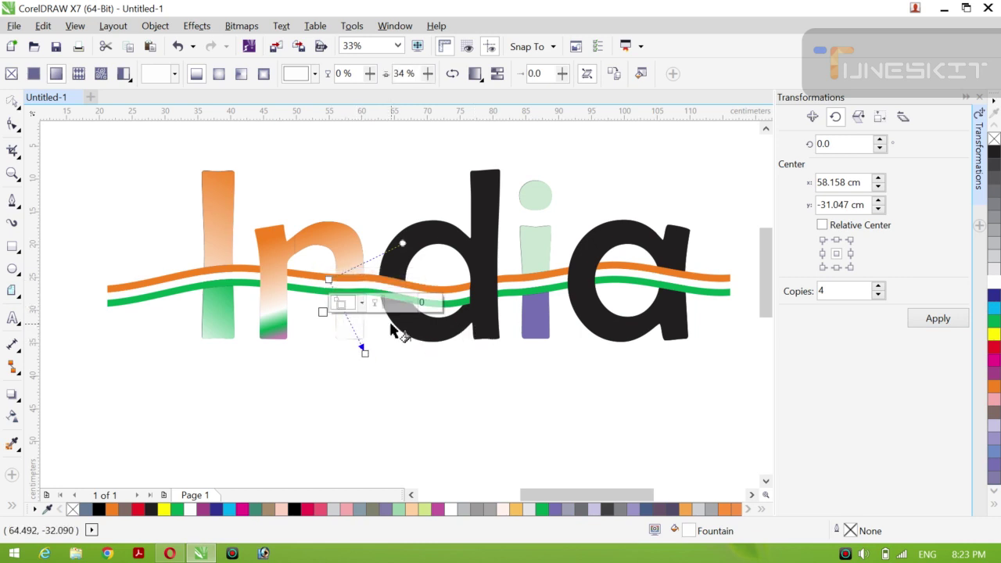
{"action": "left_click", "coordinate": [349, 318]}
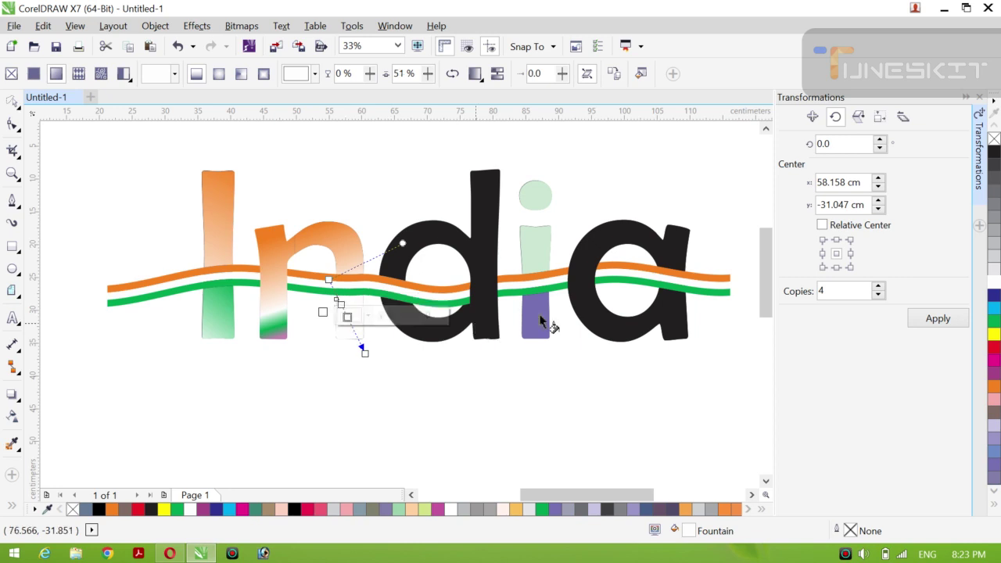
{"action": "left_click", "coordinate": [994, 321]}
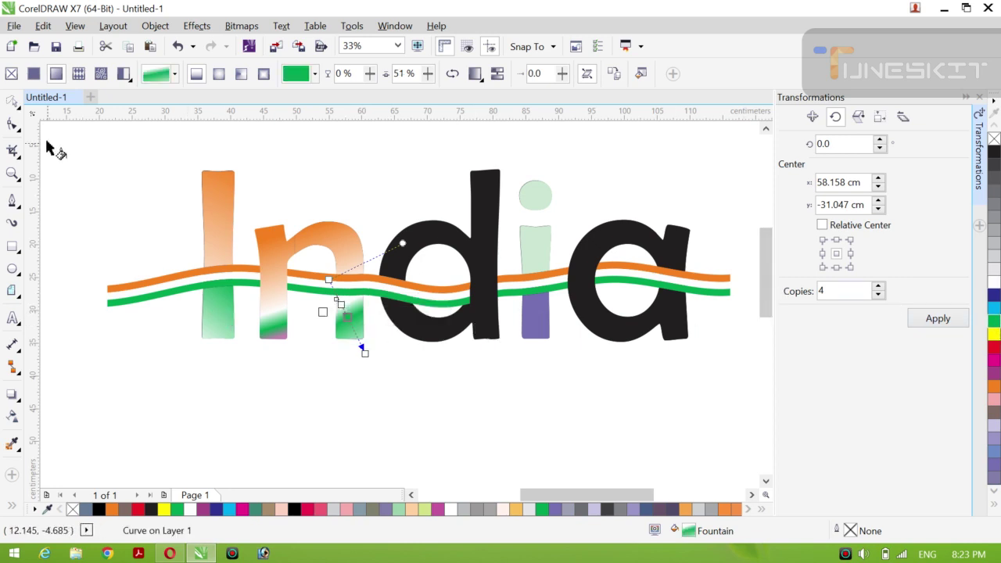
{"action": "left_click", "coordinate": [11, 102]}
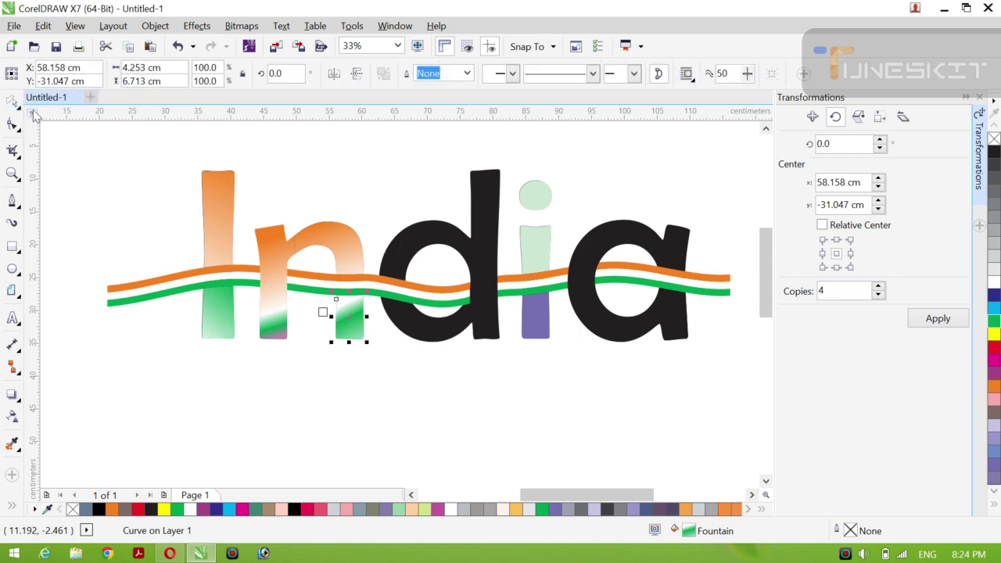
{"action": "left_click", "coordinate": [78, 143]}
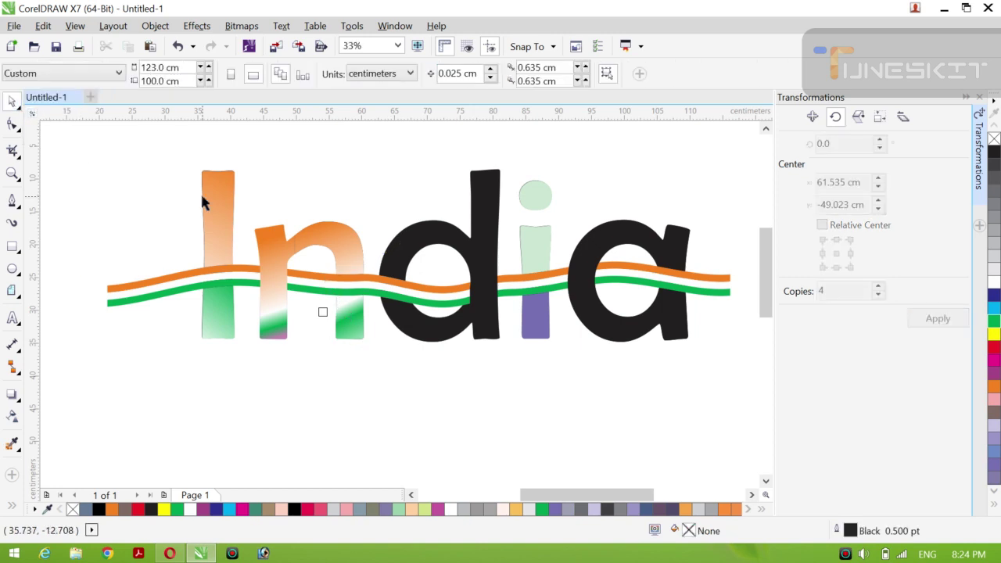
Step: Apply a vertical fountain fill to the d, add an orange node near its start and move the start above the stem
{"action": "left_click", "coordinate": [470, 247]}
{"action": "key", "text": "g"}
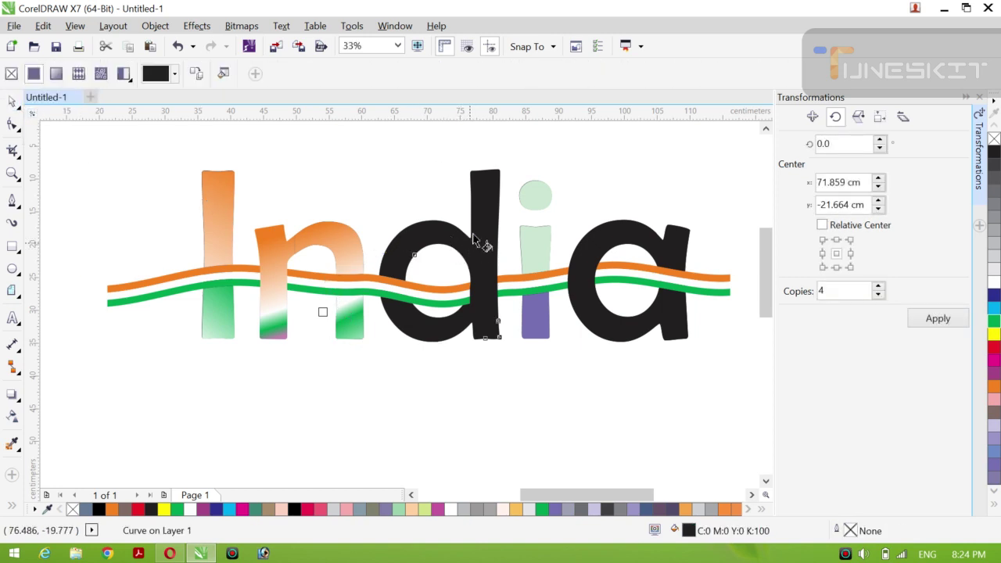
{"action": "left_click_drag", "start_coordinate": [472, 185], "coordinate": [472, 330]}
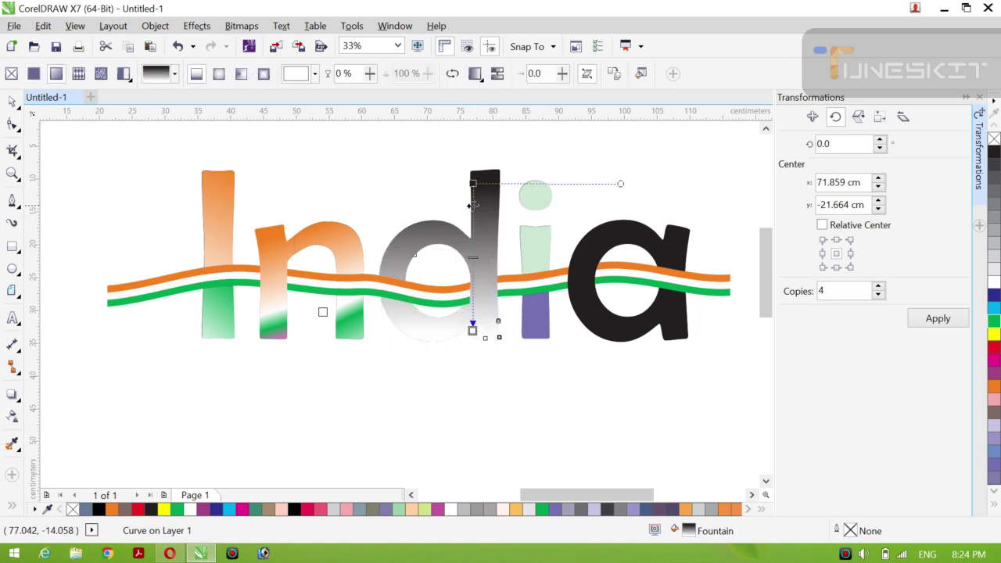
{"action": "left_click", "coordinate": [472, 184]}
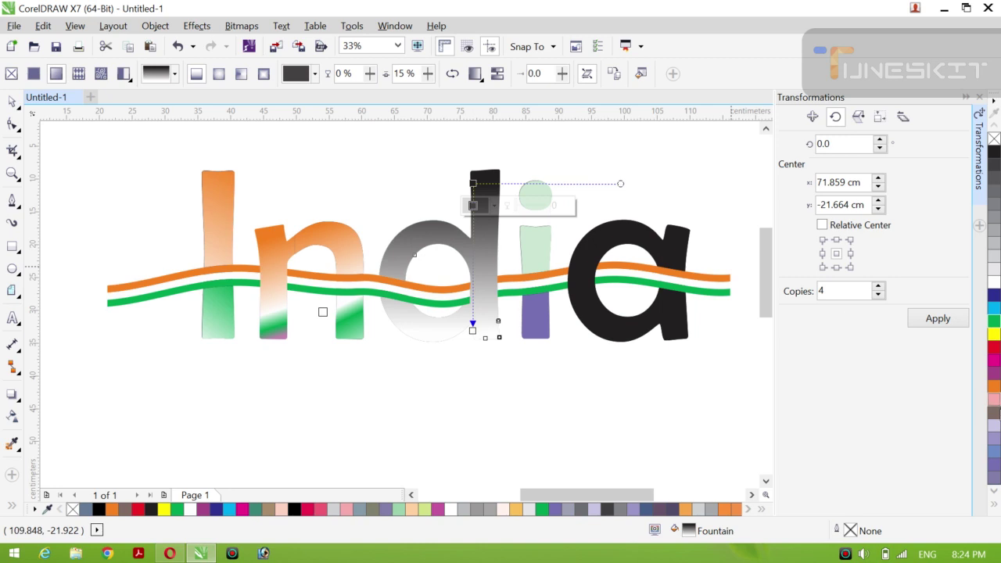
{"action": "left_click", "coordinate": [994, 387]}
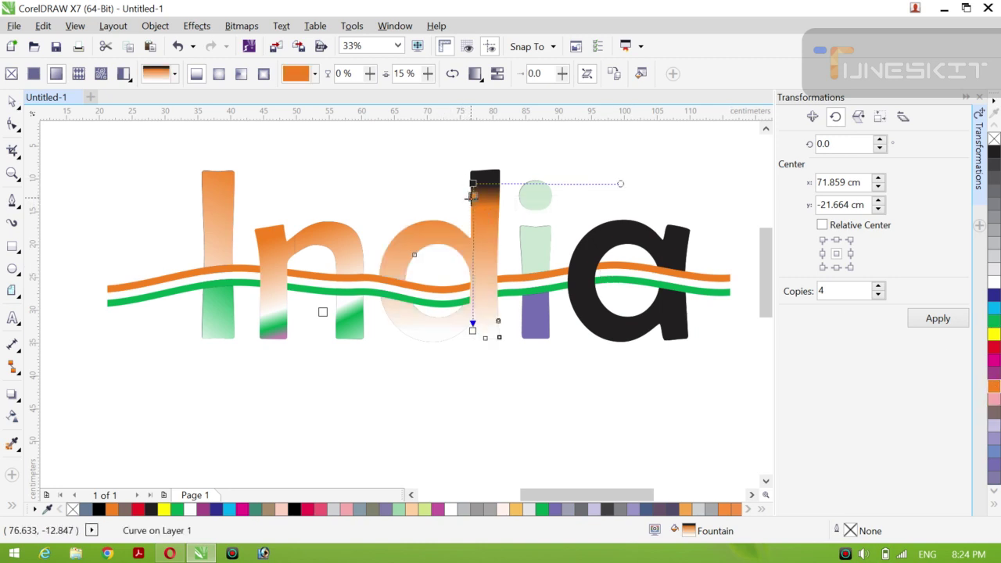
{"action": "left_click", "coordinate": [473, 194]}
{"action": "left_click_drag", "start_coordinate": [473, 186], "coordinate": [469, 155]}
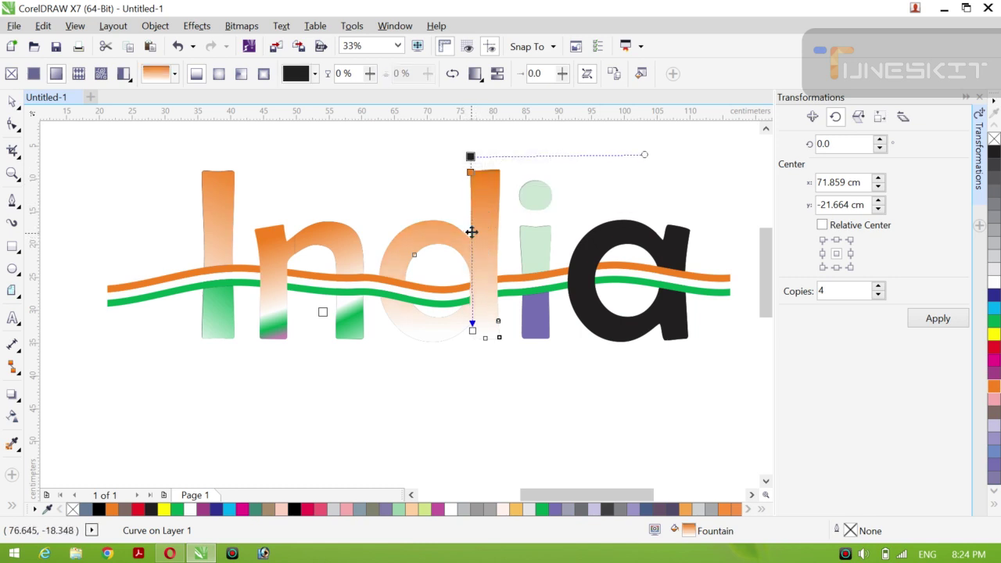
Step: Add a white colour node to the d's fountain fill and move it down the gradient to 84%
{"action": "double_click", "coordinate": [472, 231]}
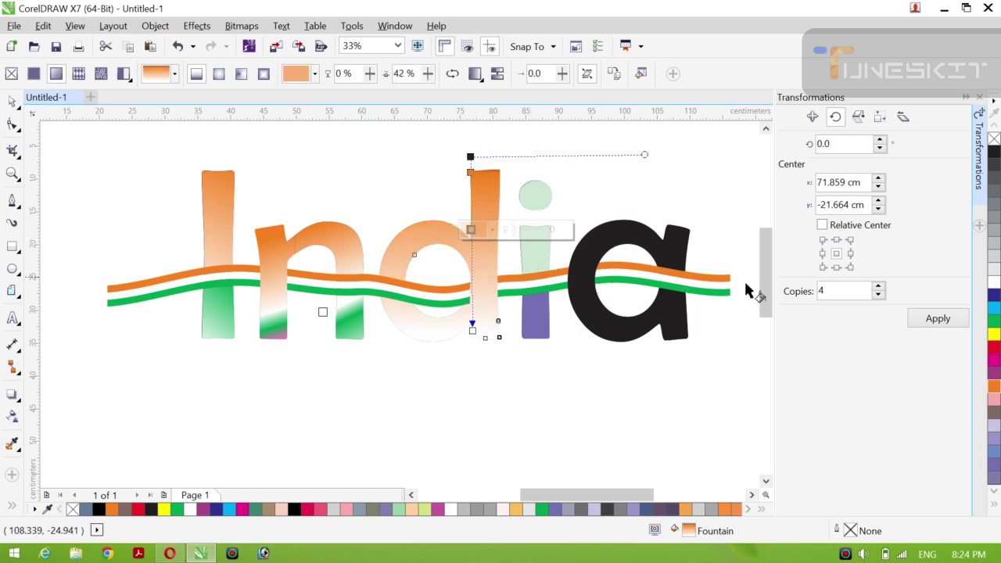
{"action": "left_click", "coordinate": [994, 286]}
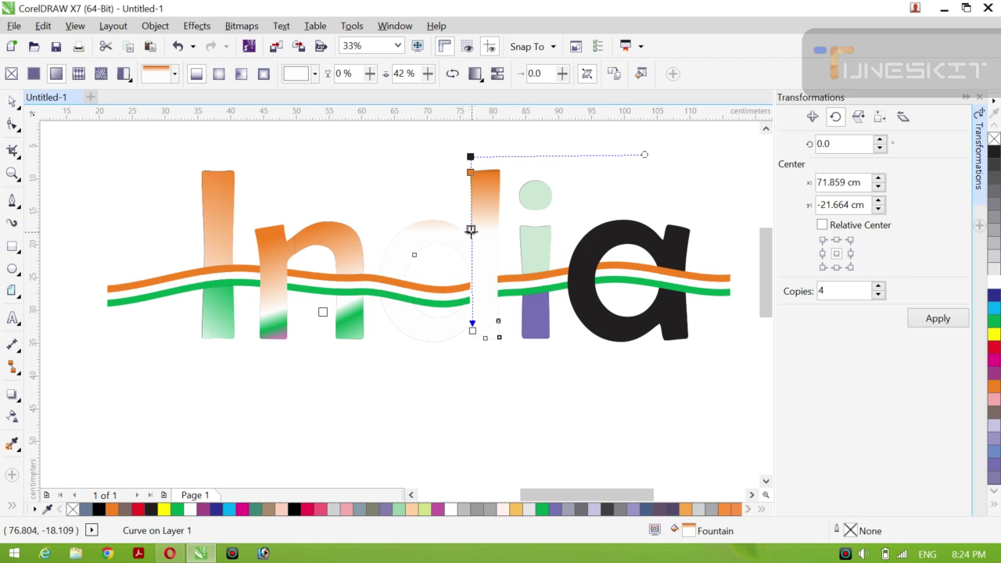
{"action": "left_click_drag", "start_coordinate": [471, 230], "coordinate": [479, 263]}
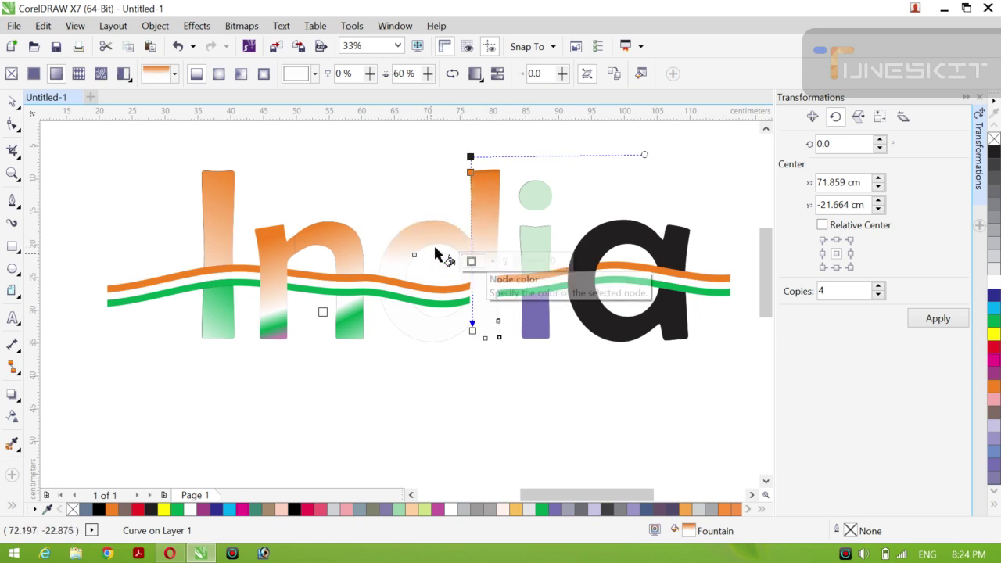
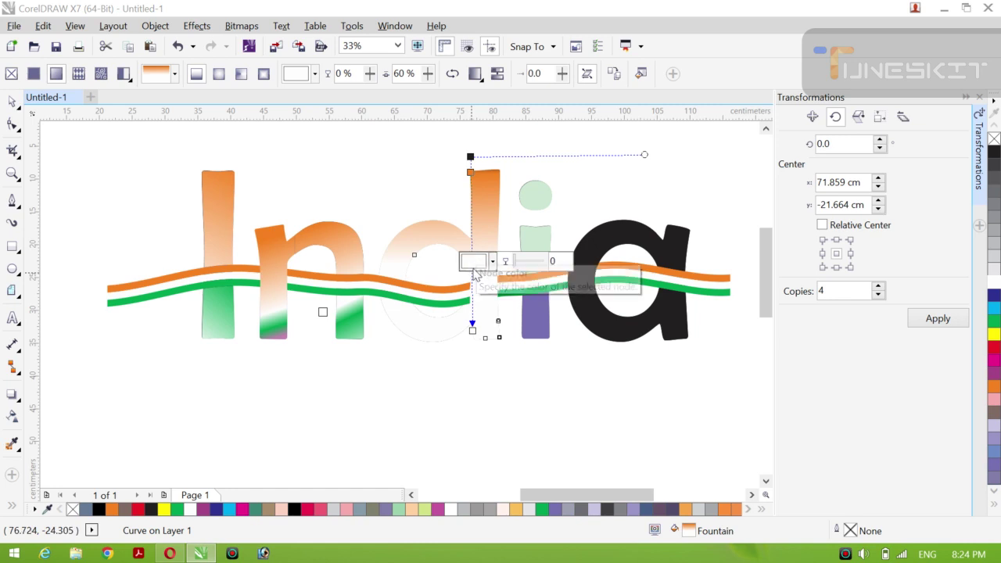
{"action": "left_click", "coordinate": [475, 269]}
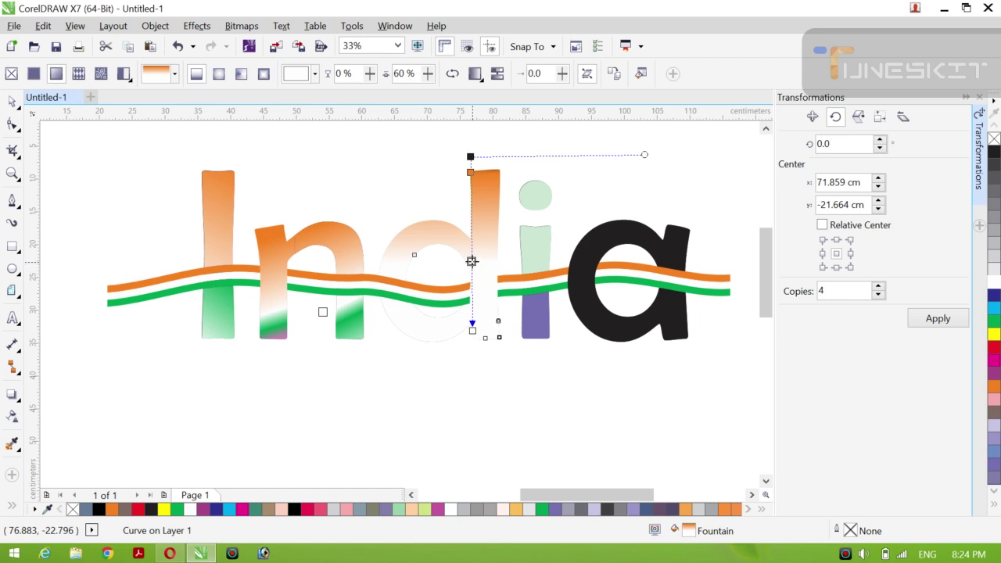
{"action": "left_click_drag", "start_coordinate": [472, 261], "coordinate": [472, 272]}
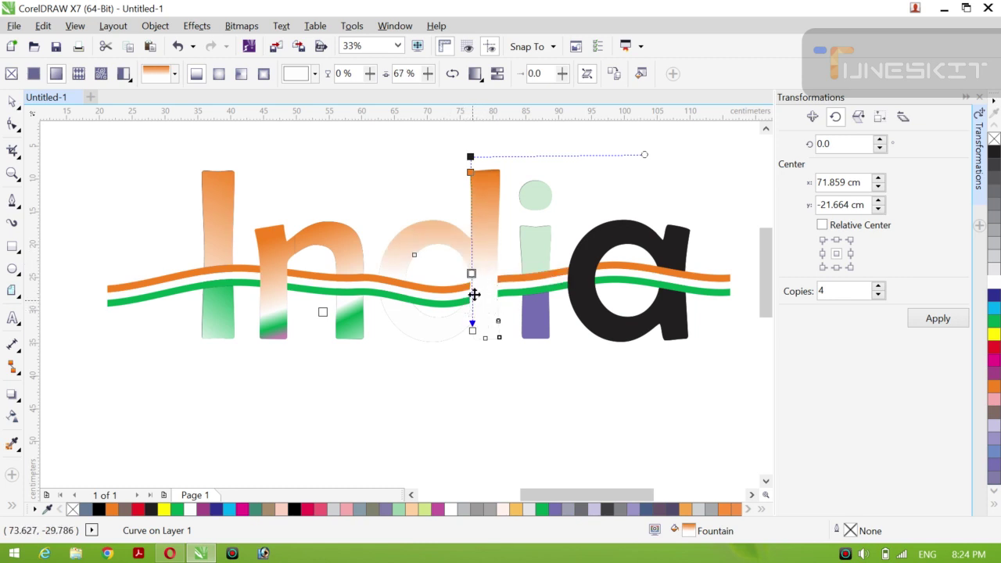
{"action": "left_click_drag", "start_coordinate": [472, 273], "coordinate": [472, 303]}
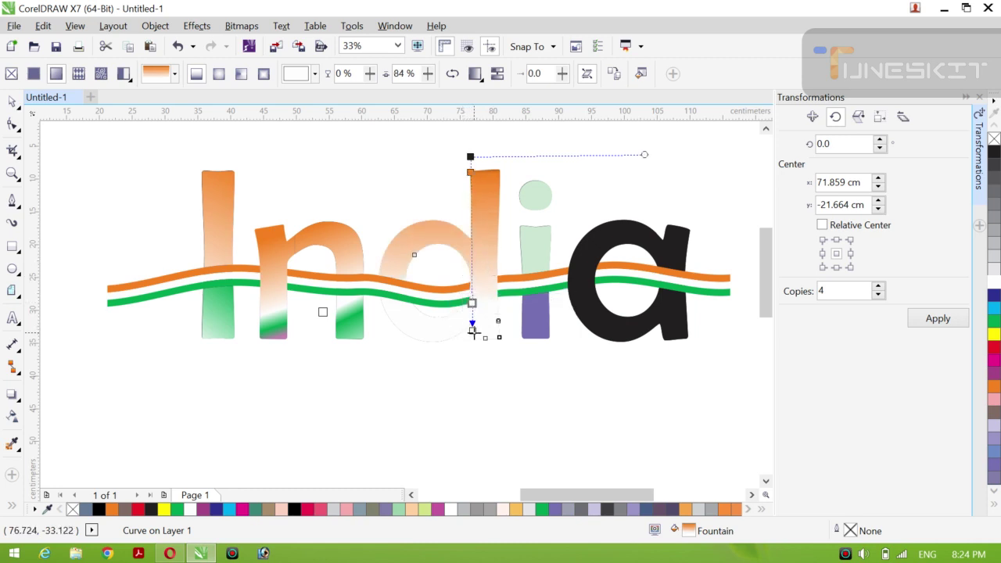
Step: Stretch the d's fountain fill below the baseline and add a green colour node at 80%
{"action": "left_click_drag", "start_coordinate": [477, 344], "coordinate": [477, 296]}
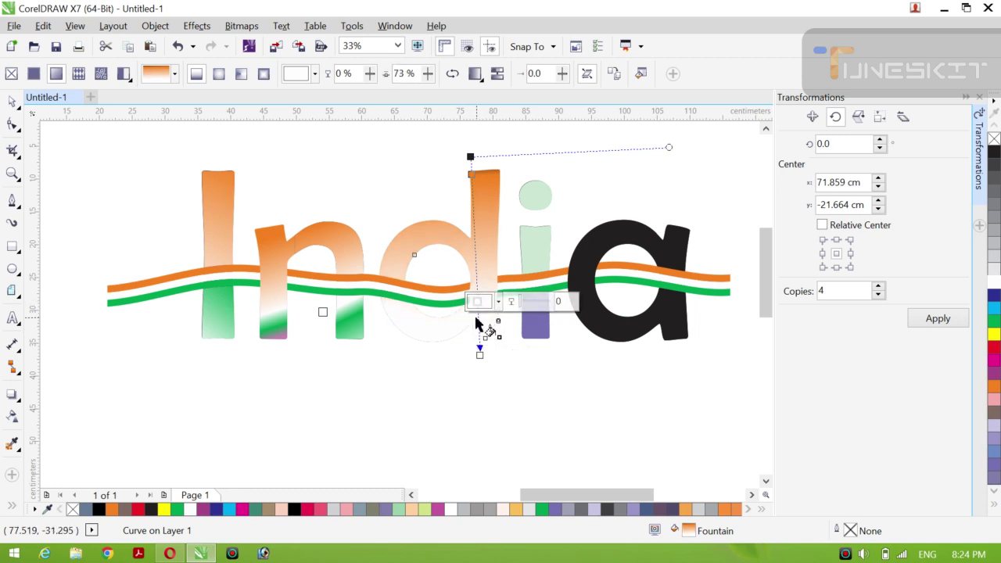
{"action": "left_click_drag", "start_coordinate": [478, 317], "coordinate": [477, 301]}
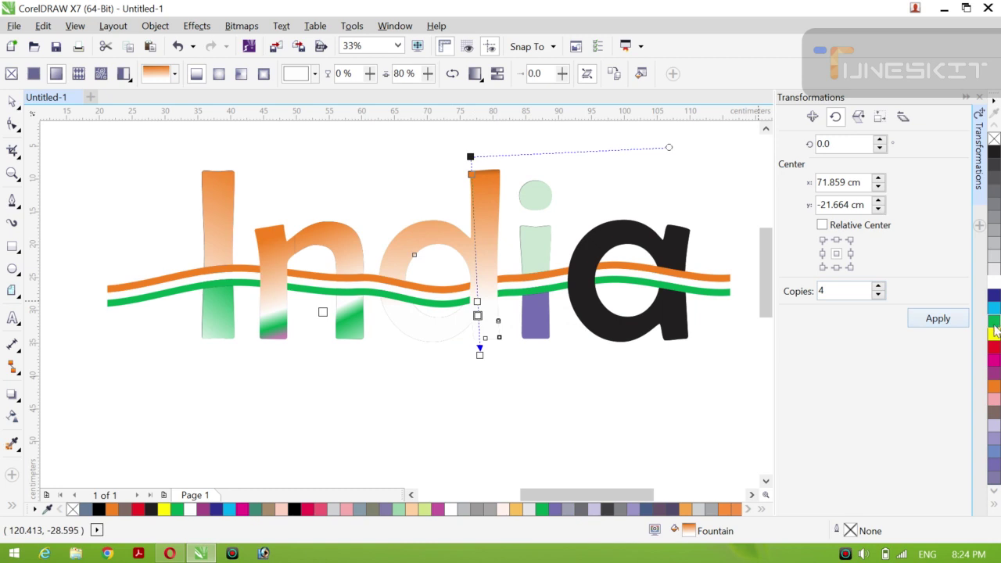
{"action": "left_click", "coordinate": [994, 320]}
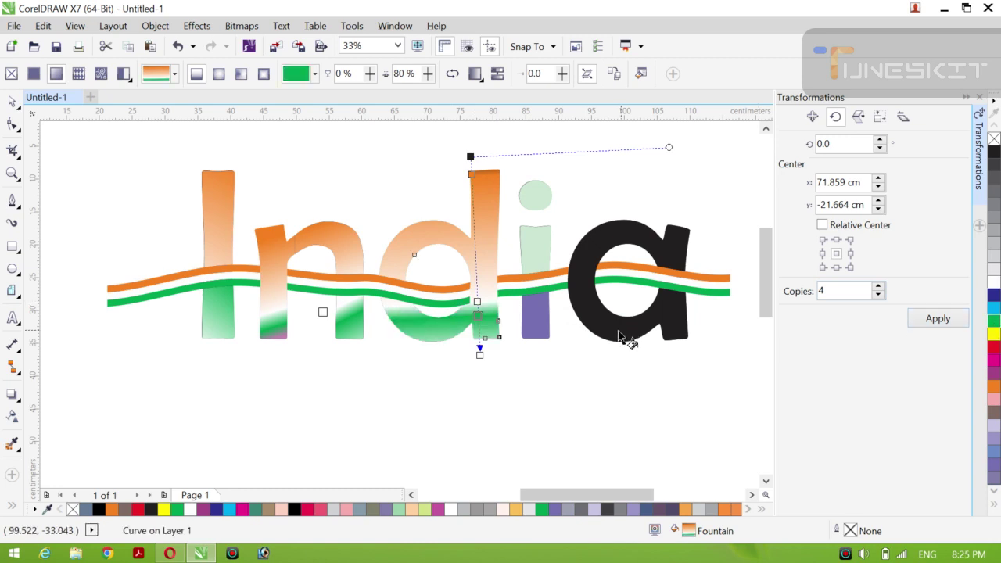
Step: Reposition the white node of the d's fountain fill to 72%, just above the green node
{"action": "double_click", "coordinate": [476, 286]}
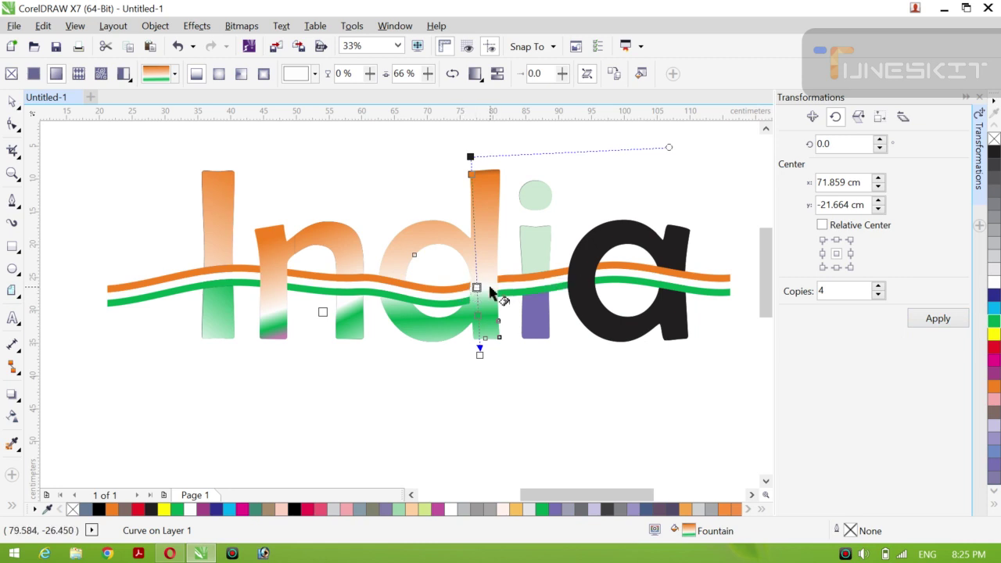
{"action": "left_click_drag", "start_coordinate": [478, 290], "coordinate": [477, 299]}
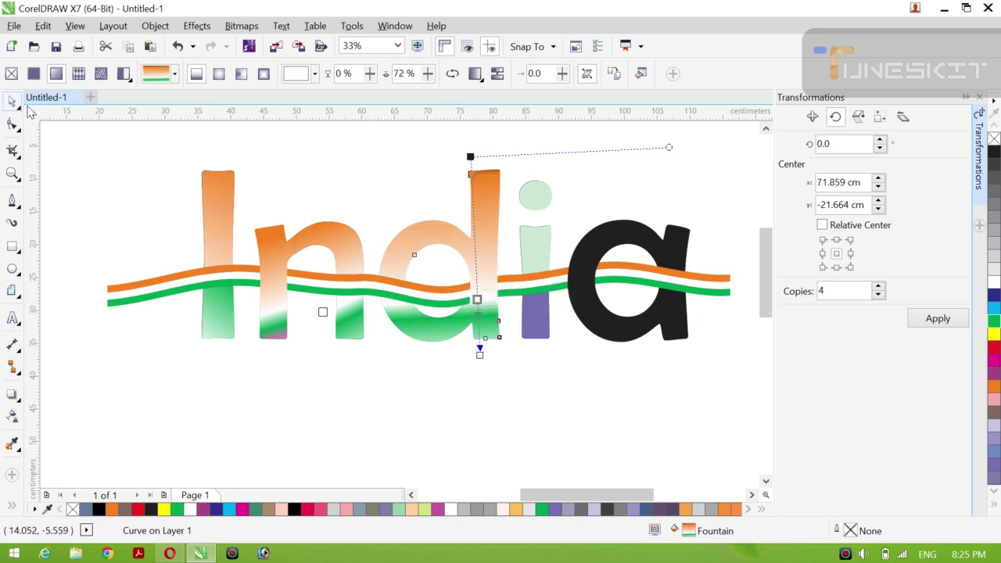
{"action": "left_click", "coordinate": [16, 107]}
{"action": "left_click", "coordinate": [49, 107]}
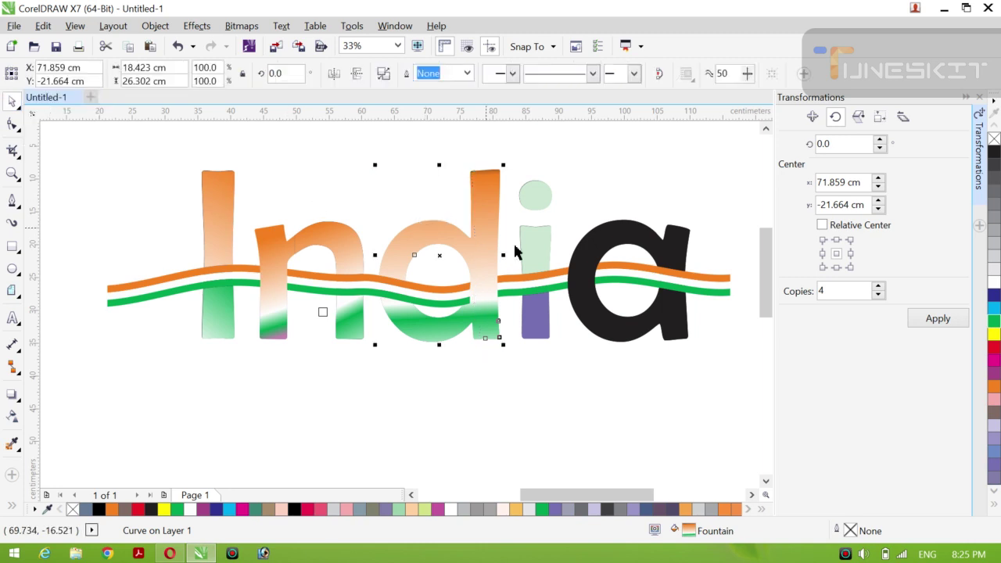
Step: Group the i's dot and upper stem and apply a fountain fill fading downward to white
{"action": "left_click", "coordinate": [538, 254]}
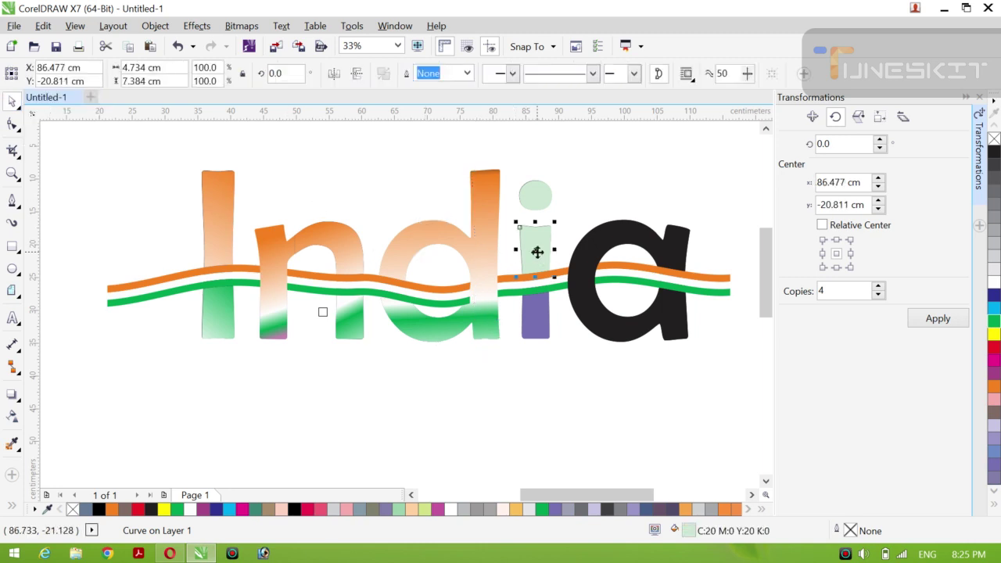
{"action": "left_click", "coordinate": [535, 205], "text": "shift"}
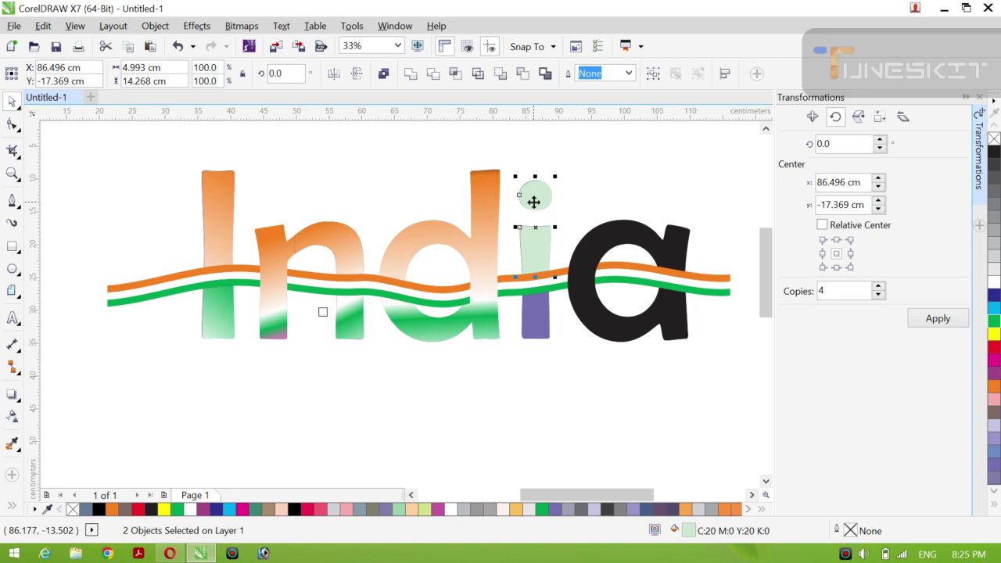
{"action": "key", "text": "ctrl+g"}
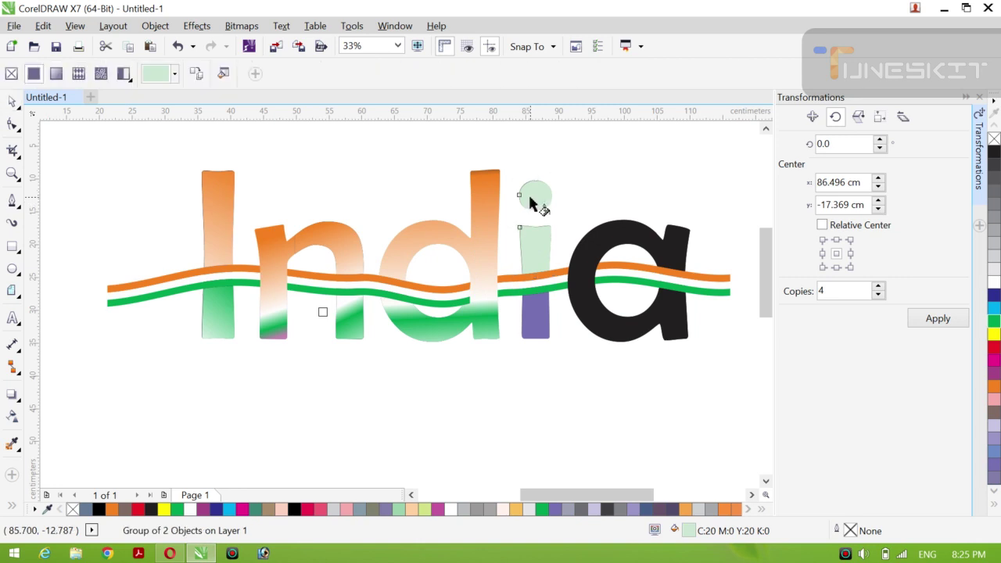
{"action": "left_click", "coordinate": [535, 260]}
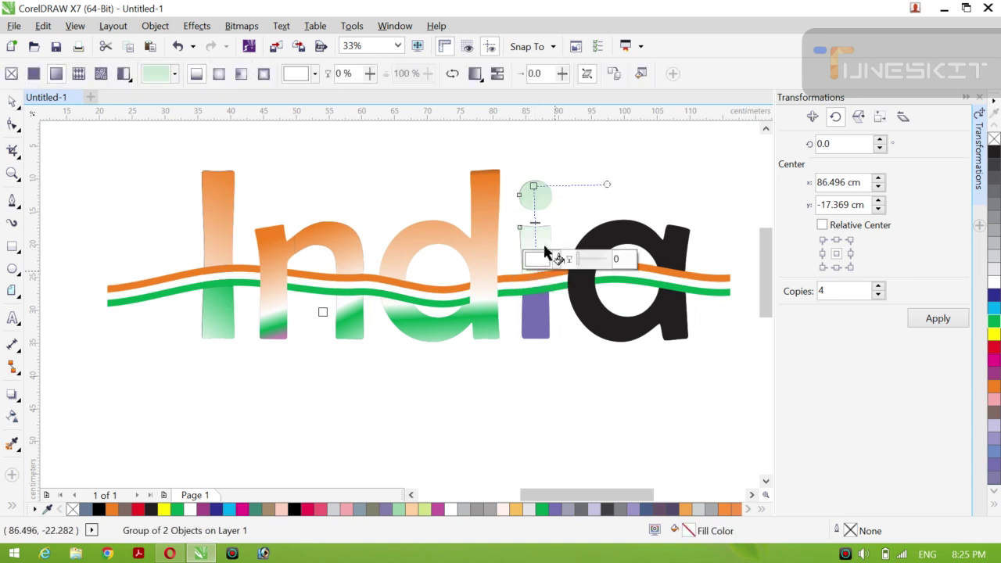
Step: Make the i's fill end orange, stretch the gradient from above the dot to the ribbon and add an orange node at 85%
{"action": "left_click", "coordinate": [995, 391]}
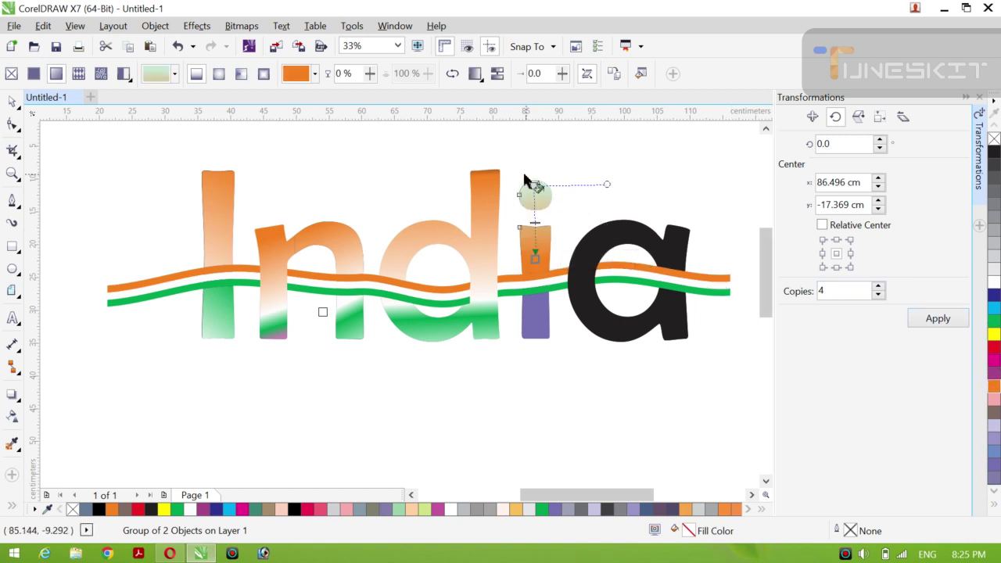
{"action": "left_click_drag", "start_coordinate": [533, 186], "coordinate": [530, 156]}
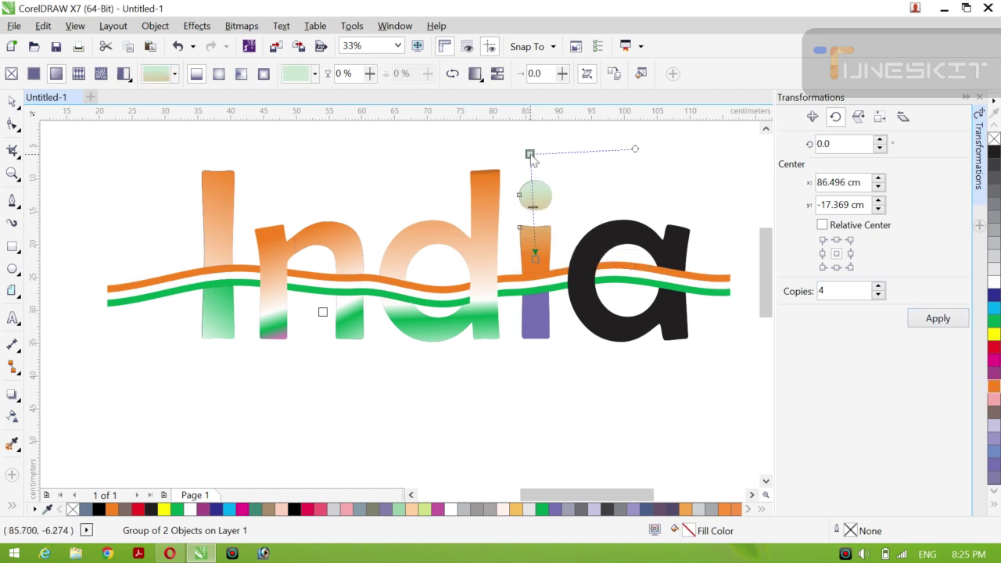
{"action": "left_click", "coordinate": [534, 260]}
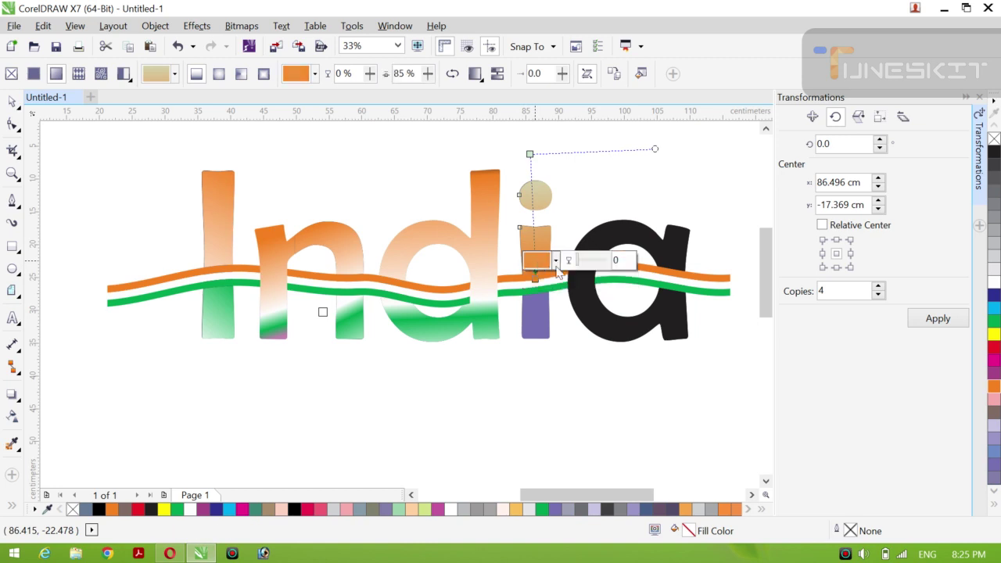
Step: Recolour the 85% node of the upper i's fountain fill white and move it up to 21%, near the top of the dot
{"action": "left_click", "coordinate": [994, 279]}
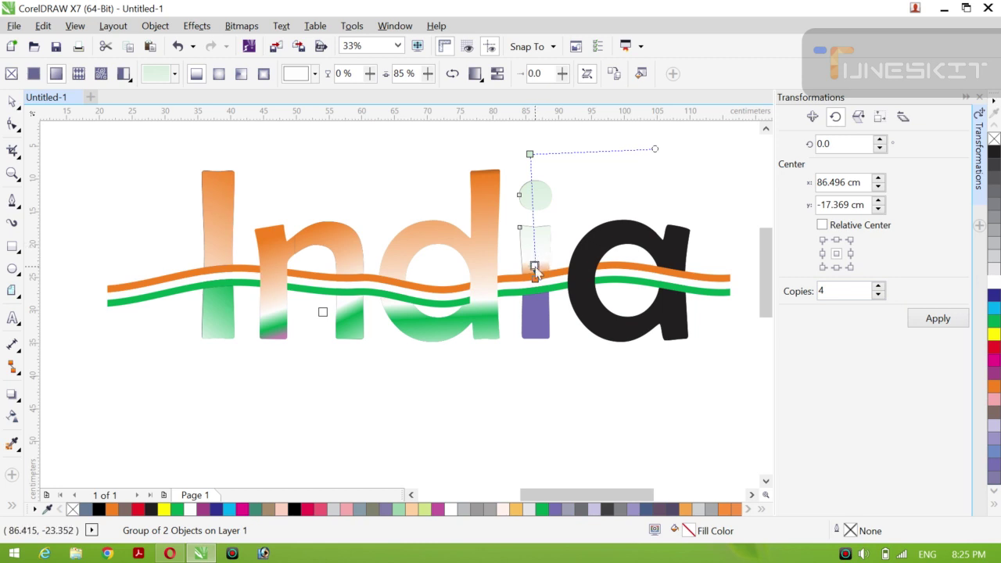
{"action": "left_click", "coordinate": [535, 267]}
{"action": "mouse_move", "coordinate": [536, 251]}
{"action": "left_mouse_down"}
{"action": "mouse_move", "coordinate": [566, 291]}
{"action": "mouse_move", "coordinate": [535, 251]}
{"action": "left_mouse_up"}
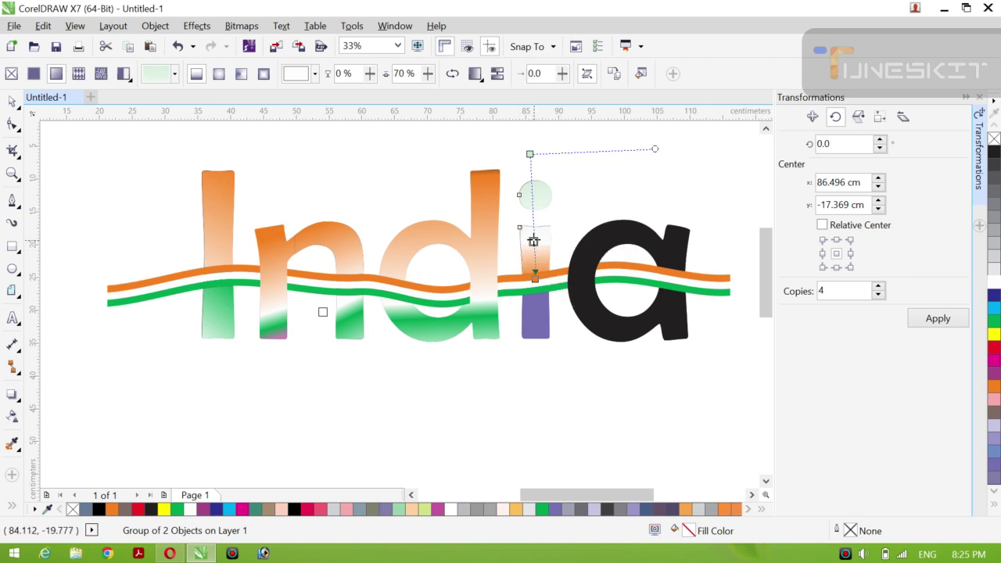
{"action": "left_click_drag", "start_coordinate": [530, 184], "coordinate": [531, 180]}
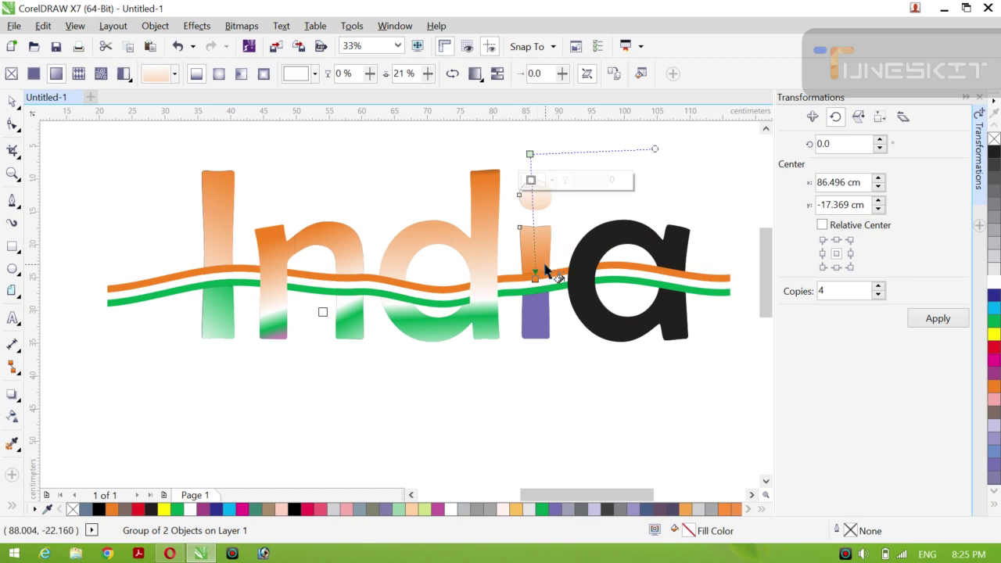
Step: Apply a downward fountain fill ending in green to the i's lower stem and add a white node at 25%
{"action": "left_click", "coordinate": [528, 315]}
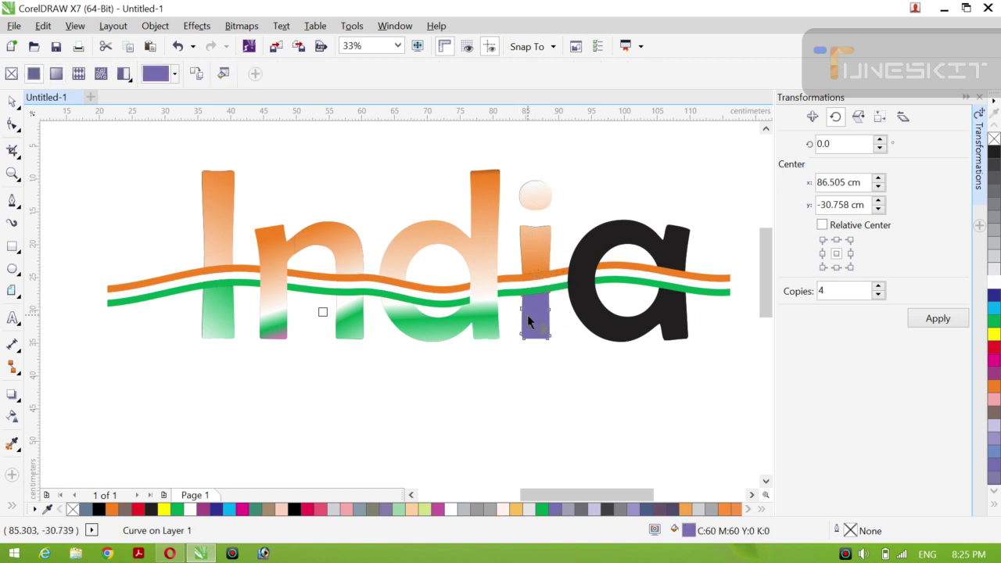
{"action": "left_click_drag", "start_coordinate": [533, 304], "coordinate": [537, 345]}
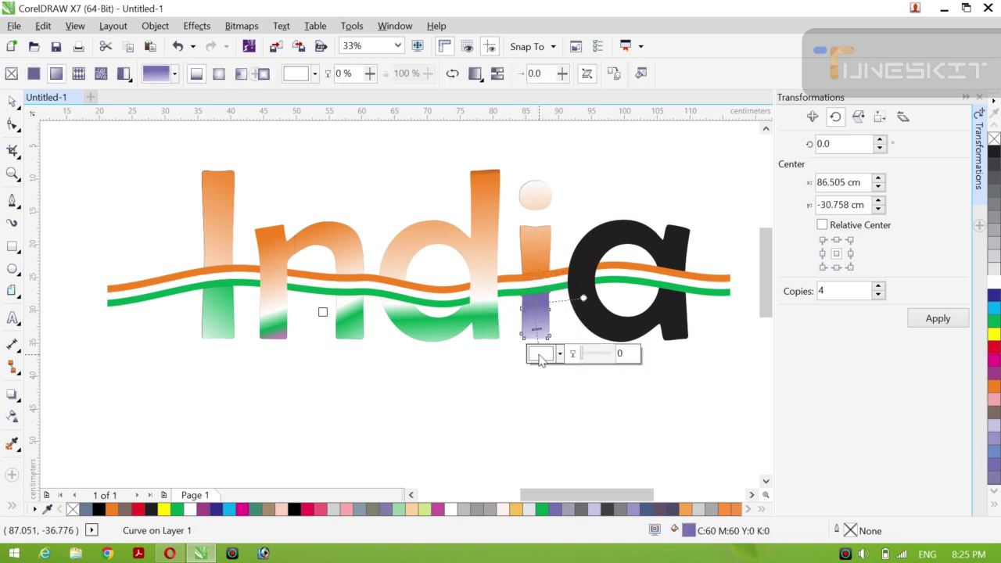
{"action": "left_click", "coordinate": [993, 321]}
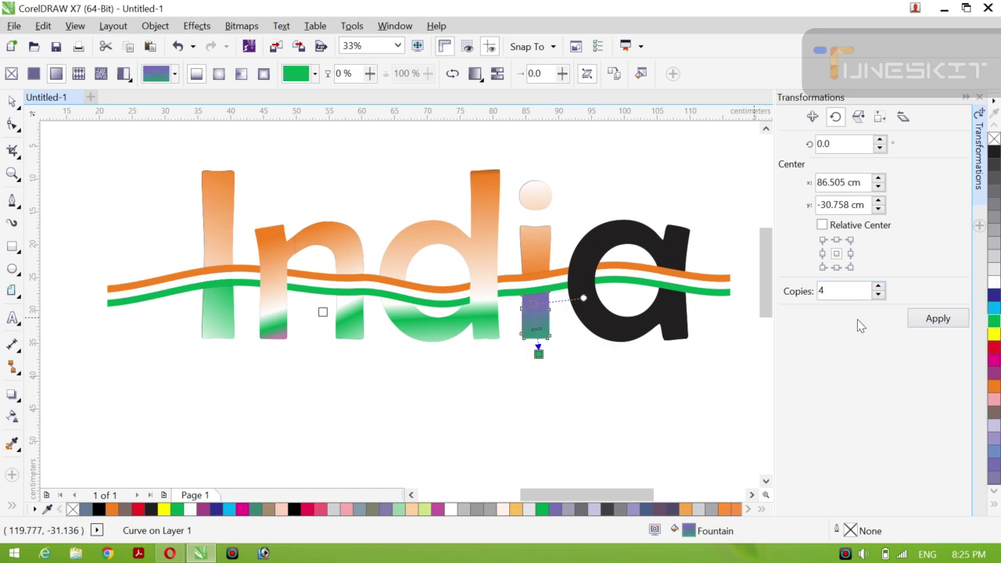
{"action": "left_click", "coordinate": [522, 291]}
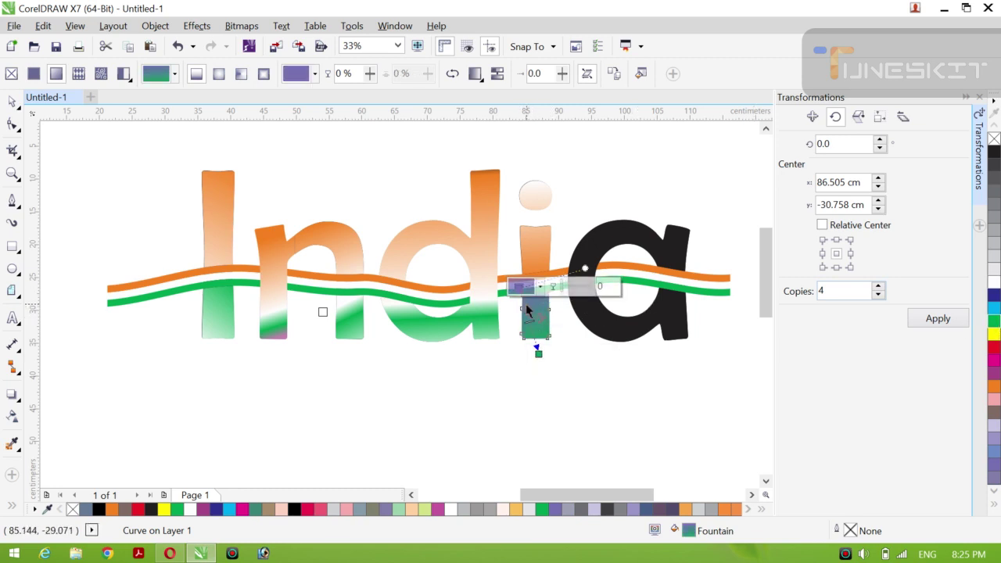
{"action": "double_click", "coordinate": [526, 304]}
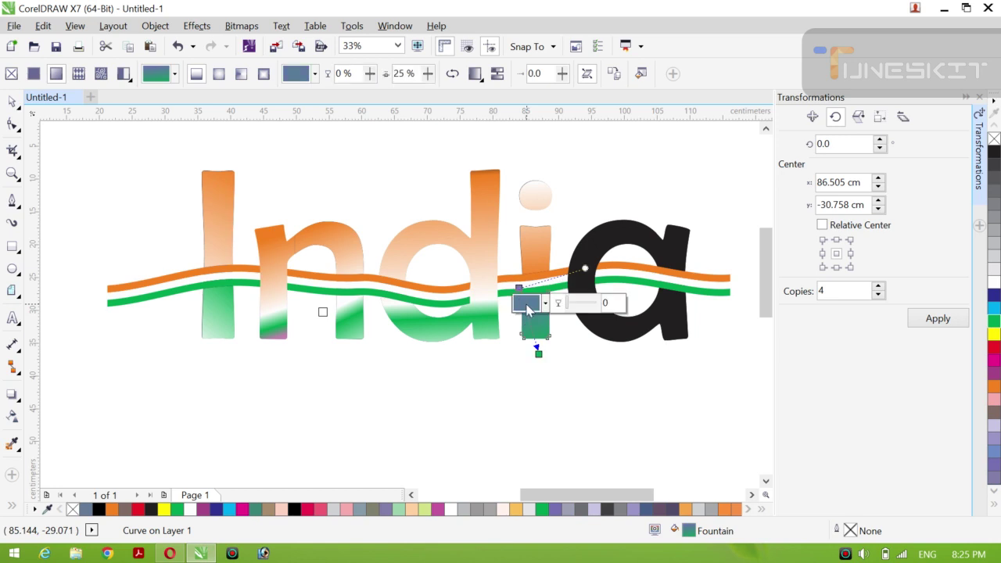
{"action": "left_click", "coordinate": [994, 284]}
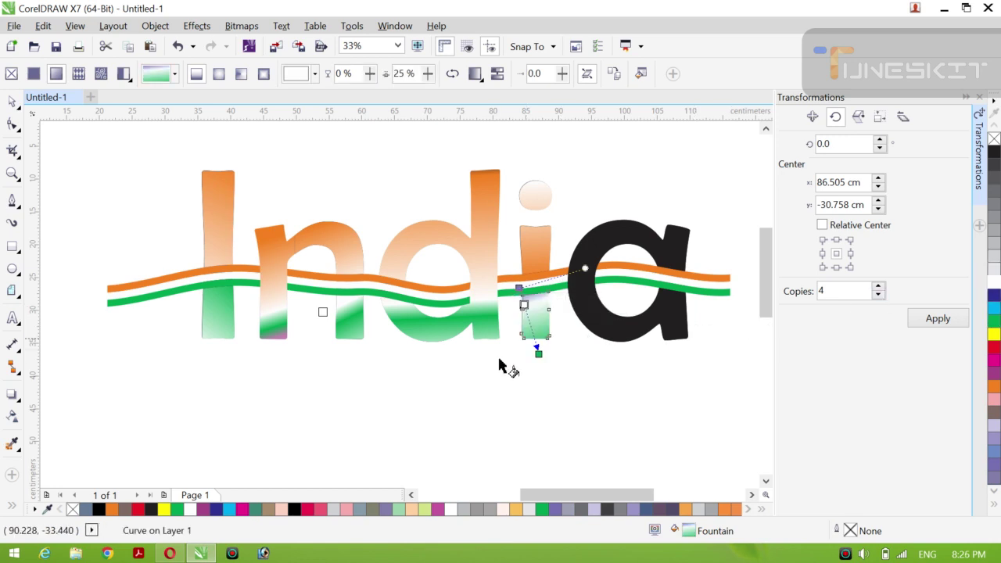
Step: Stretch the lower i stem's gradient beyond both ends of the piece, then deselect it
{"action": "left_click_drag", "start_coordinate": [538, 354], "coordinate": [544, 369]}
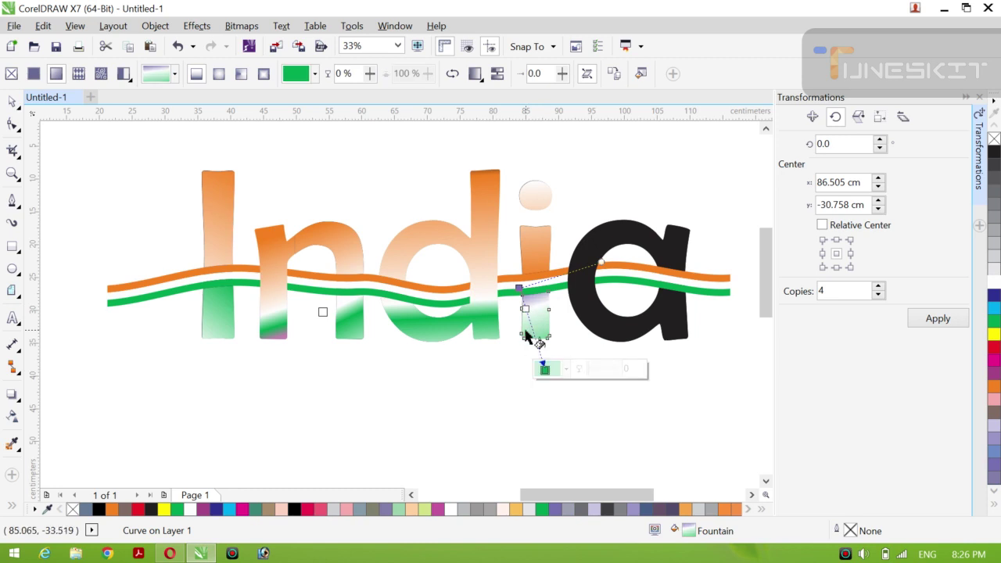
{"action": "left_click_drag", "start_coordinate": [517, 287], "coordinate": [510, 273]}
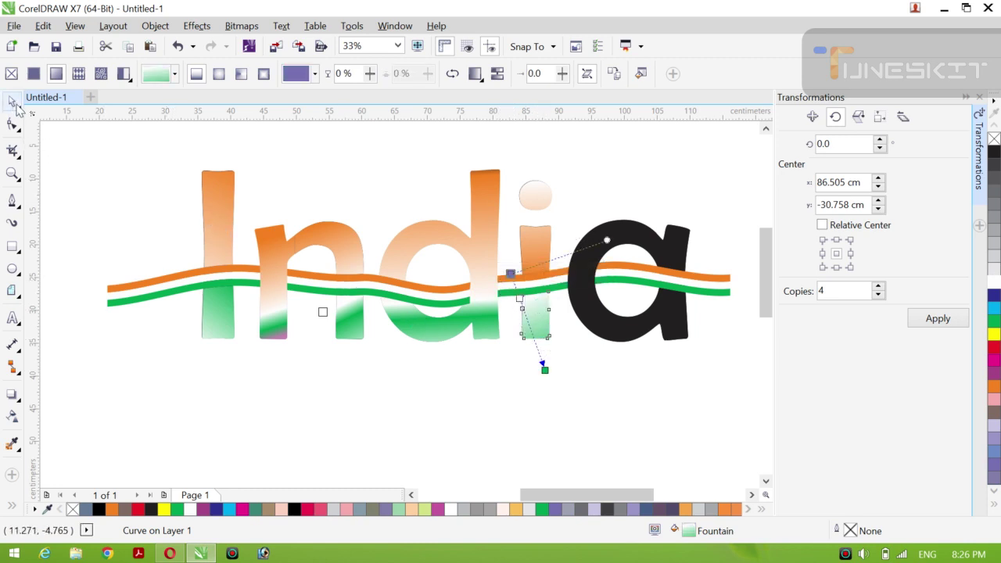
{"action": "left_click", "coordinate": [19, 114]}
{"action": "left_click", "coordinate": [49, 101]}
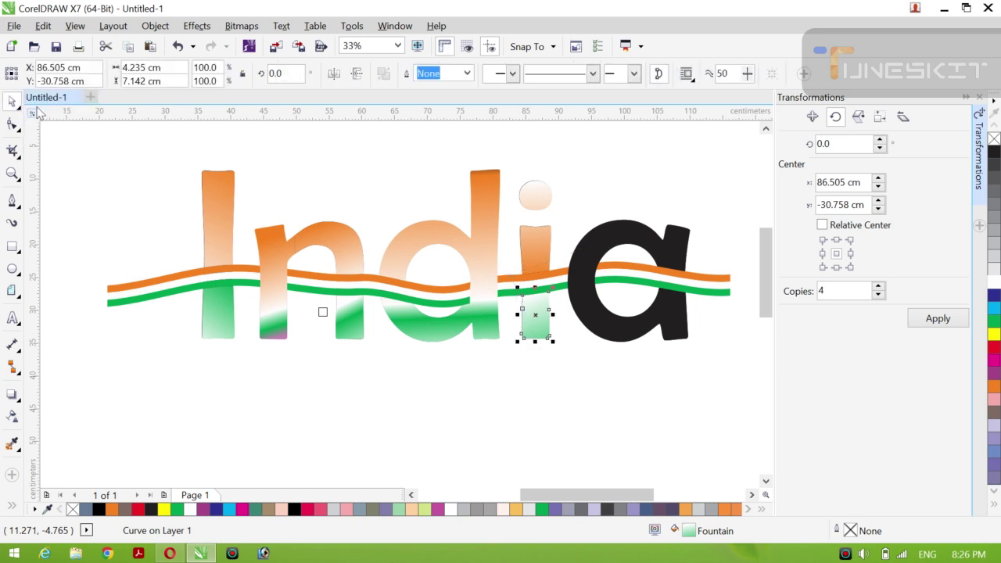
{"action": "left_click", "coordinate": [77, 149]}
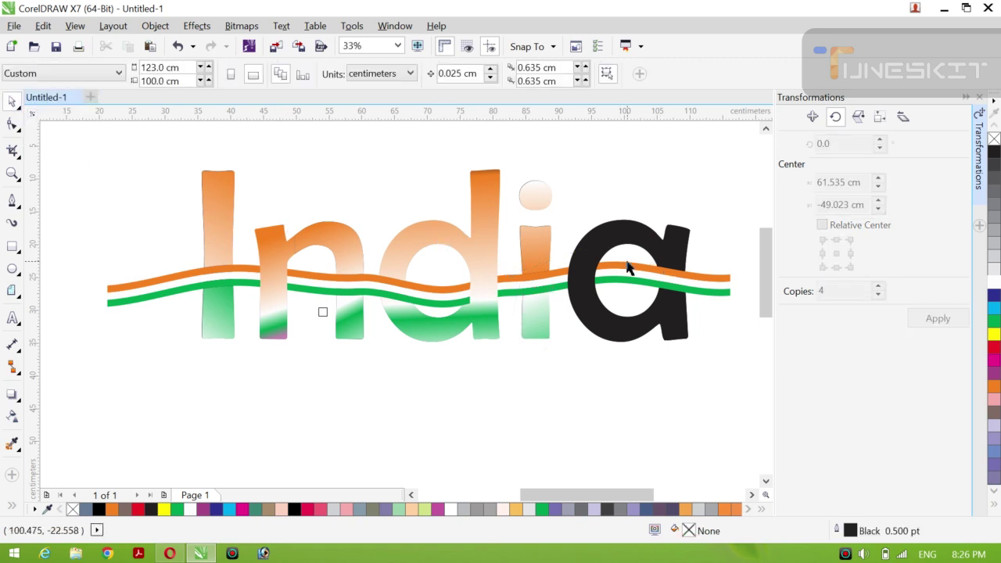
Step: Apply a fountain fill to the bowl of the a, fading downward to white inside the counter
{"action": "left_click", "coordinate": [618, 236]}
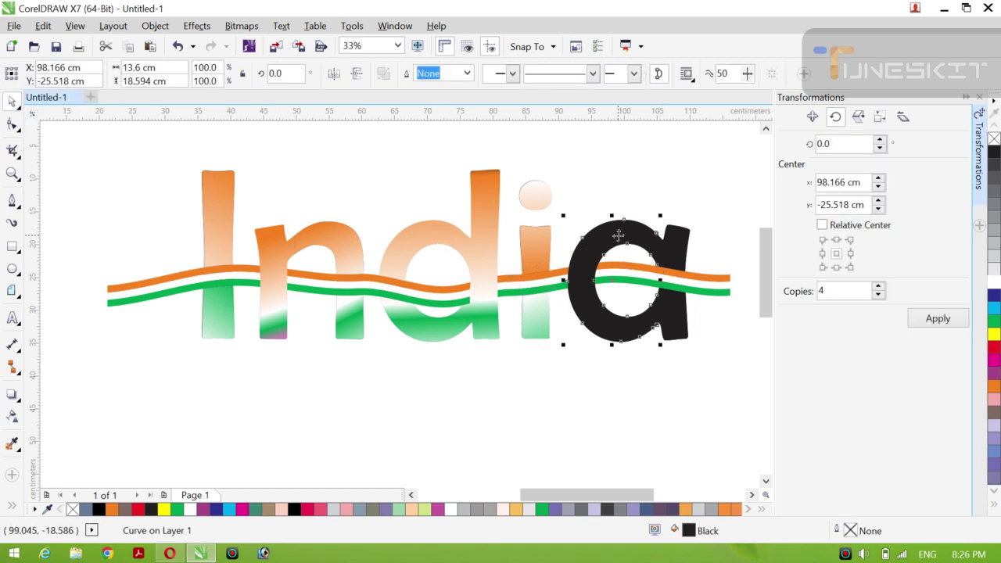
{"action": "key", "text": "g"}
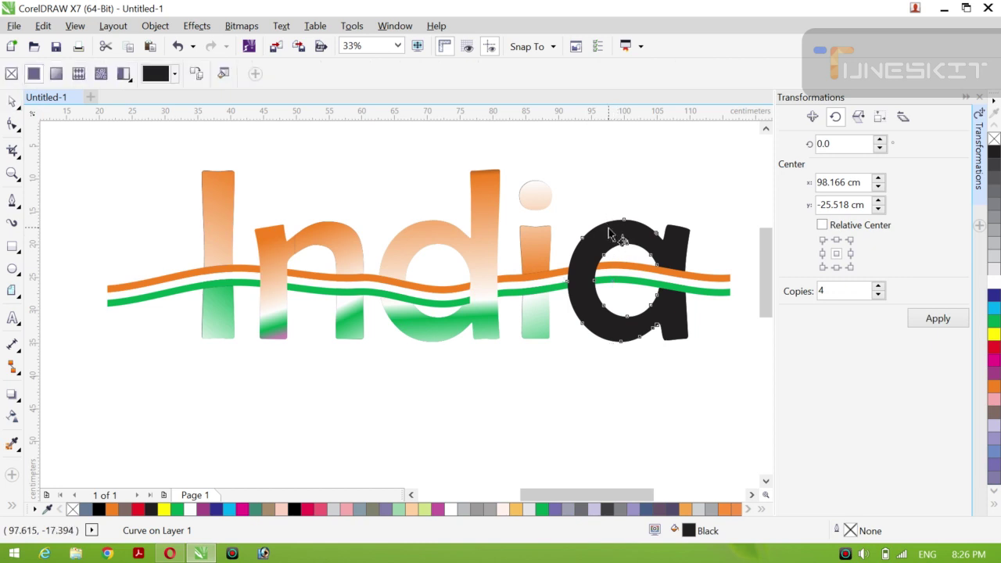
{"action": "left_click_drag", "start_coordinate": [617, 230], "coordinate": [650, 277]}
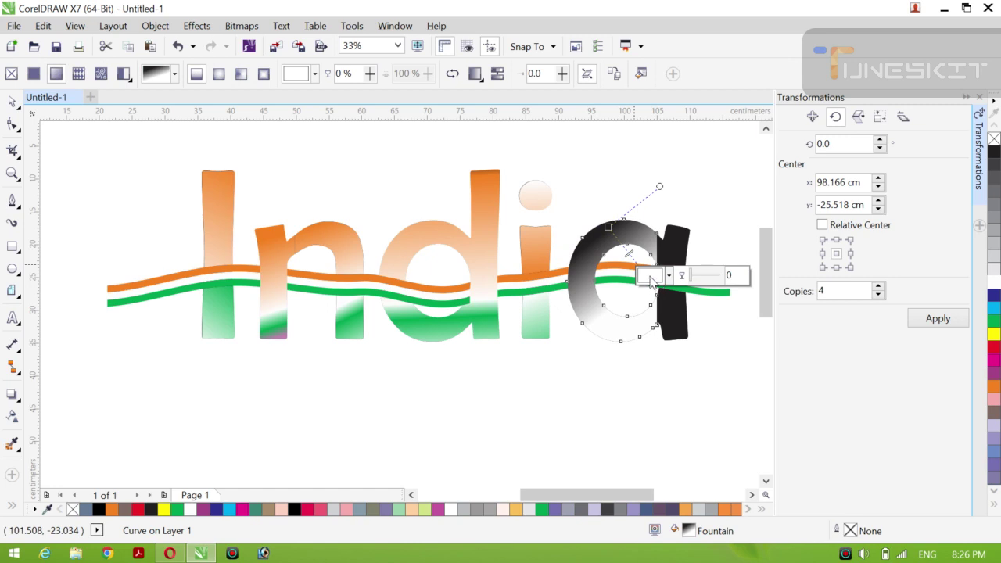
{"action": "left_click", "coordinate": [650, 279]}
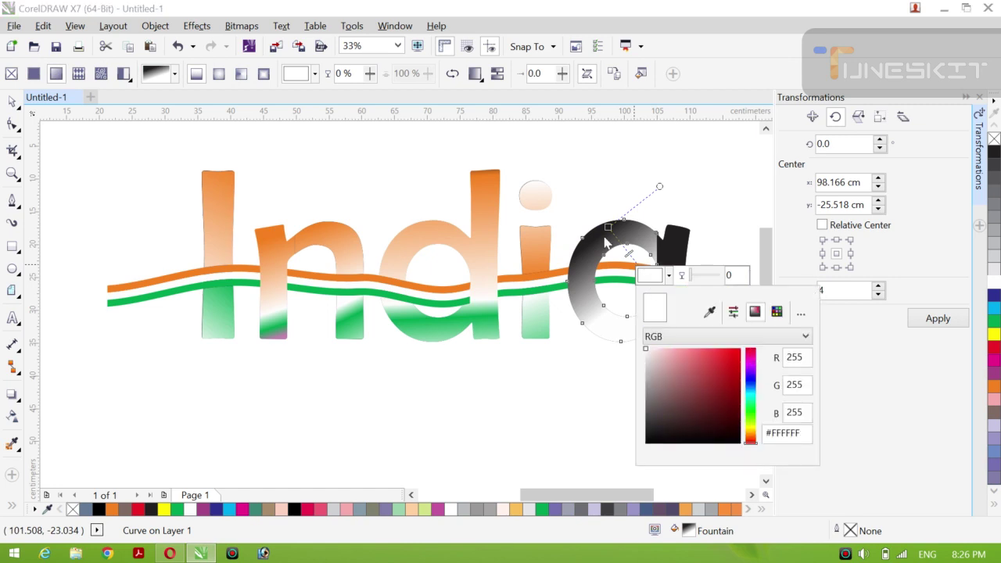
{"action": "left_click", "coordinate": [628, 253]}
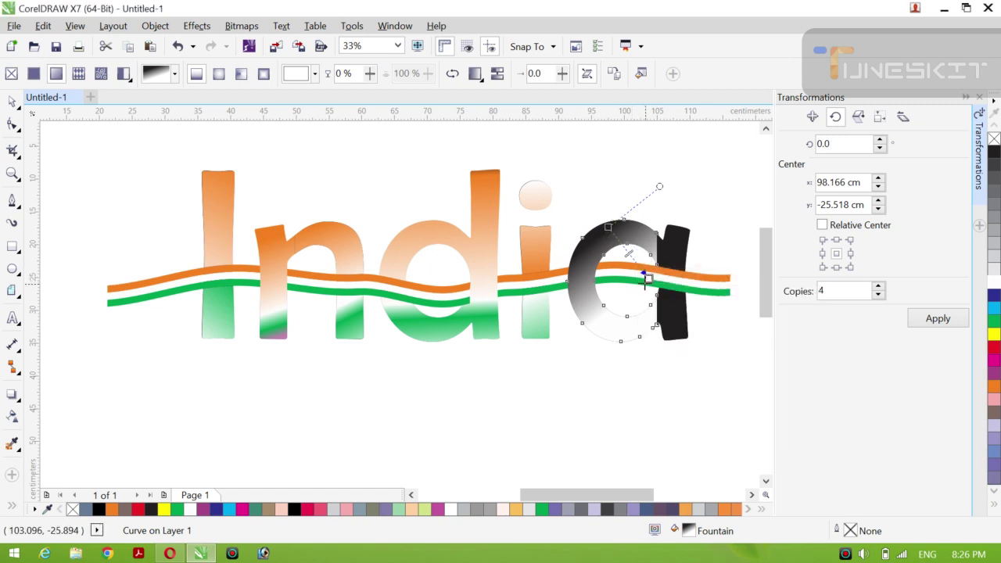
{"action": "left_click_drag", "start_coordinate": [649, 279], "coordinate": [638, 296]}
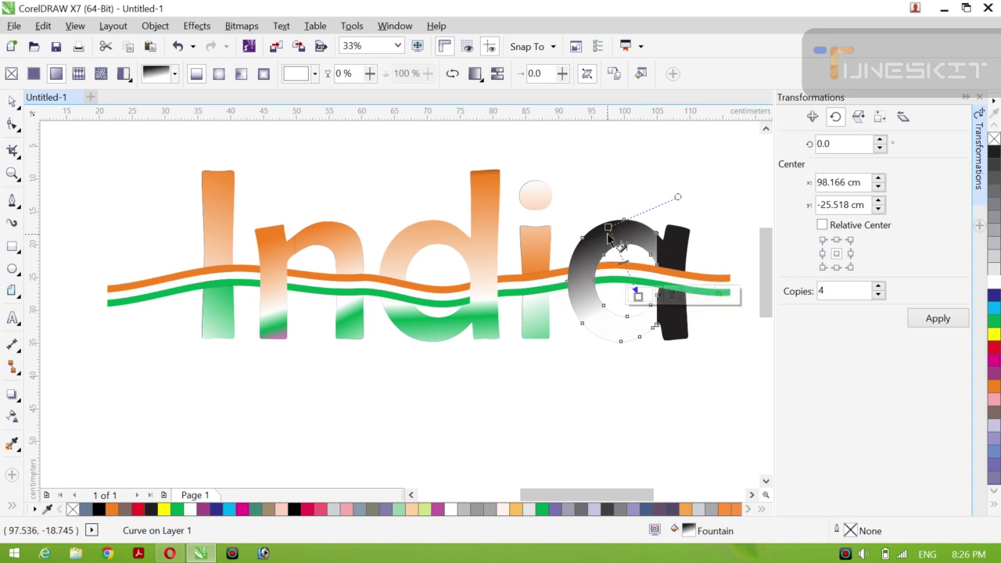
Step: Make the bowl's fill start orange and shift its gradient over the a's stem, running from above the stem to just above the ribbon
{"action": "left_click_drag", "start_coordinate": [608, 227], "coordinate": [642, 222]}
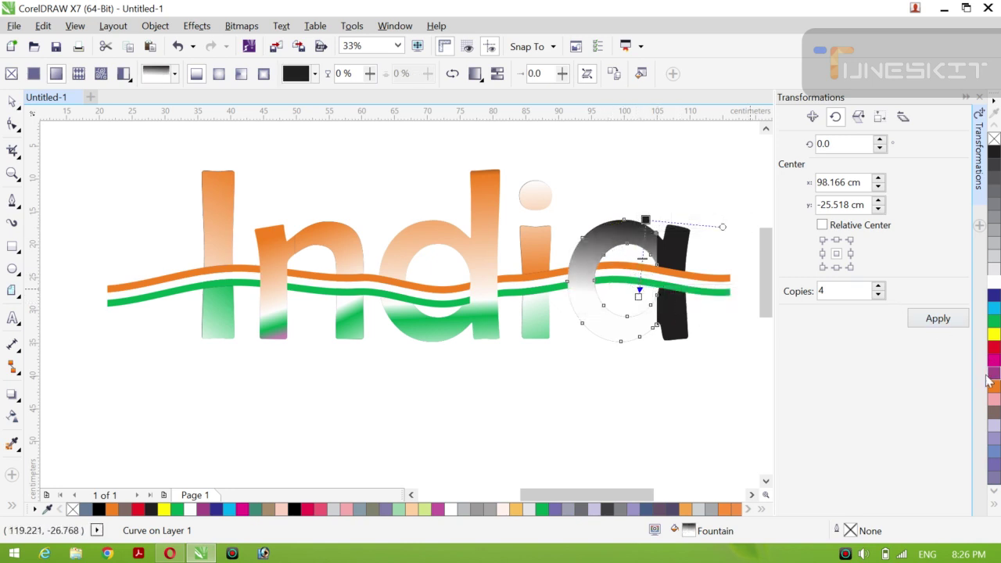
{"action": "left_click_drag", "start_coordinate": [995, 391], "coordinate": [675, 276]}
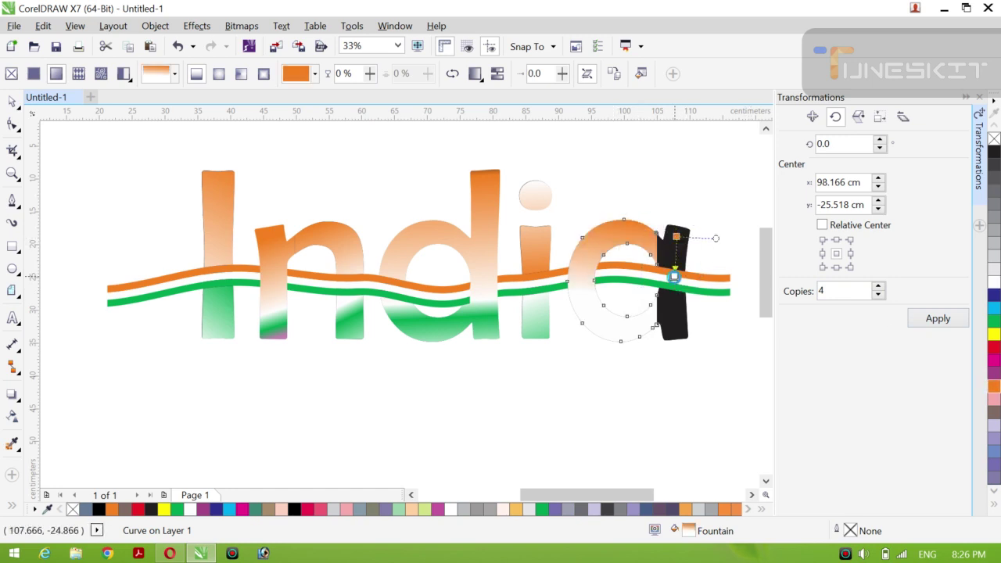
{"action": "left_click", "coordinate": [676, 237]}
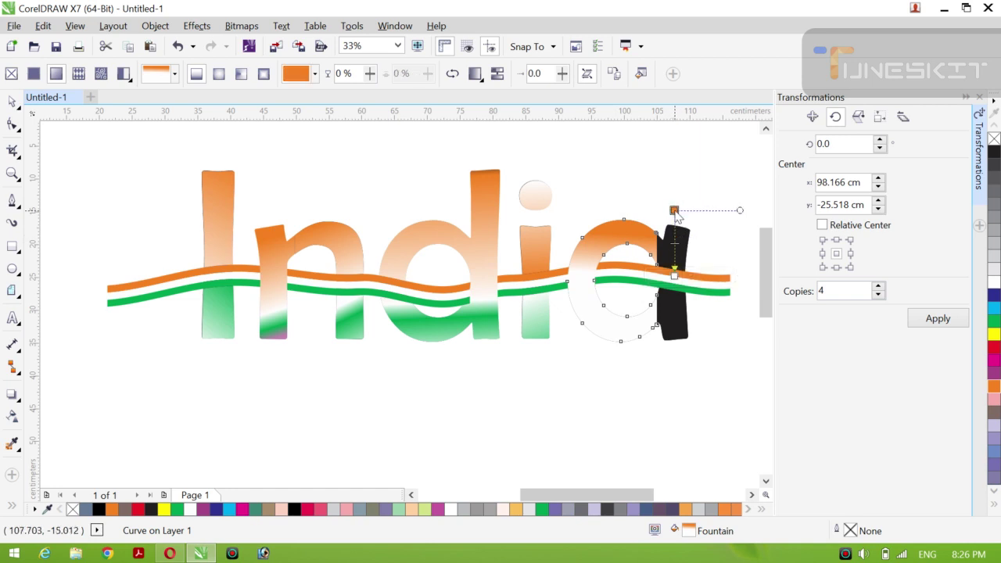
{"action": "left_click_drag", "start_coordinate": [674, 275], "coordinate": [674, 258]}
{"action": "left_click", "coordinate": [683, 262]}
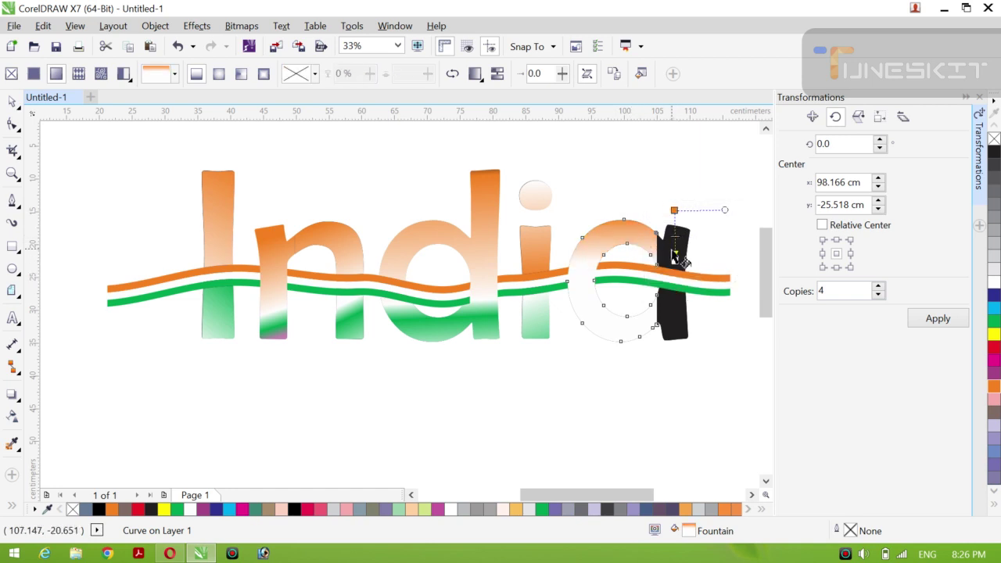
{"action": "left_click", "coordinate": [681, 262]}
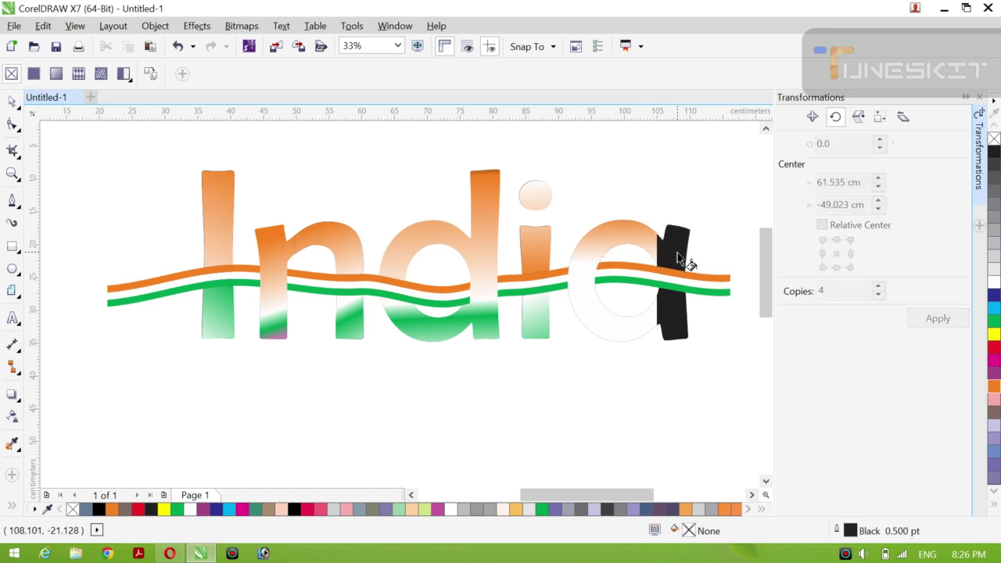
Step: Apply a fountain fill to the upper piece of the a, running from black to orange
{"action": "left_click_drag", "start_coordinate": [675, 263], "coordinate": [719, 248]}
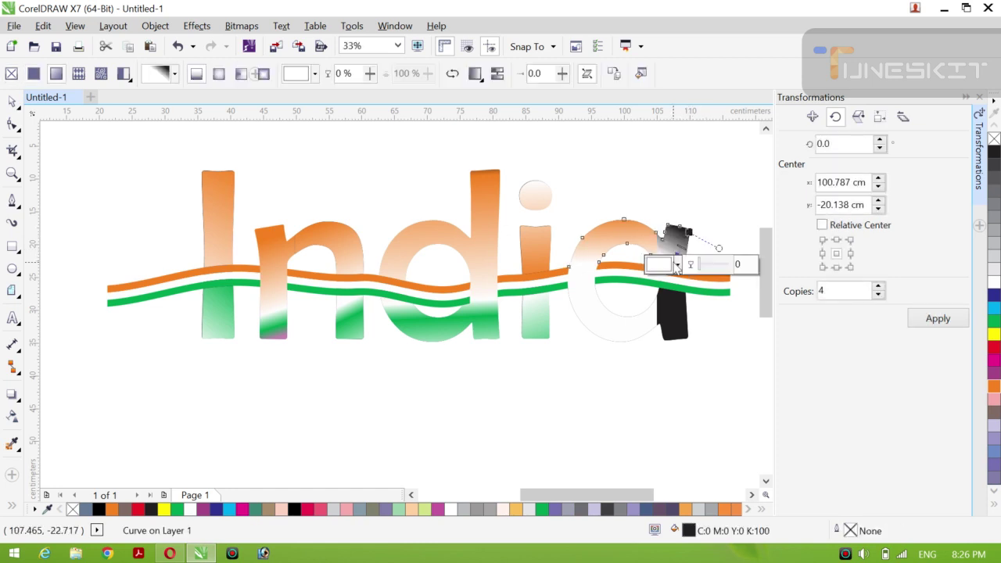
{"action": "left_click", "coordinate": [995, 387]}
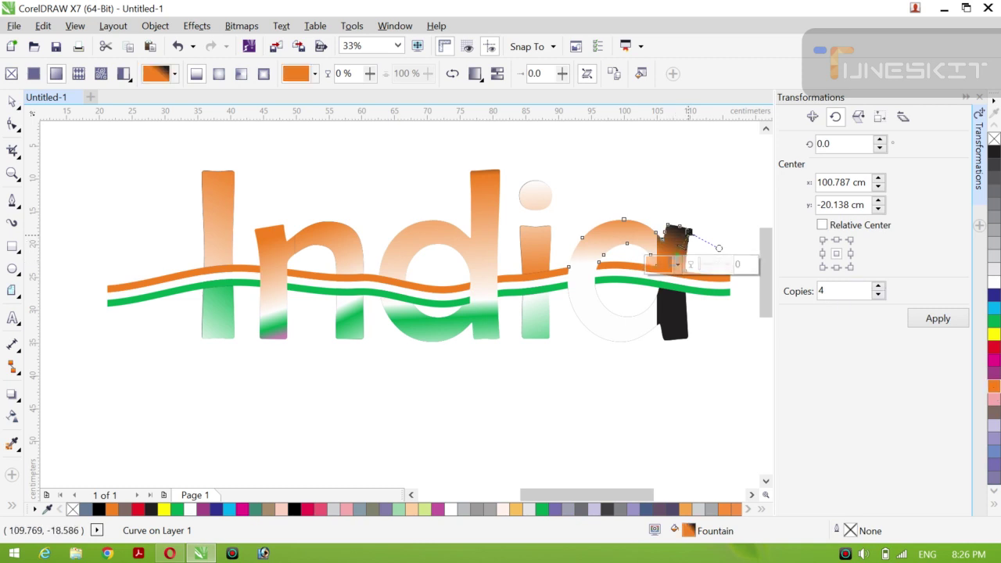
{"action": "left_click", "coordinate": [667, 214]}
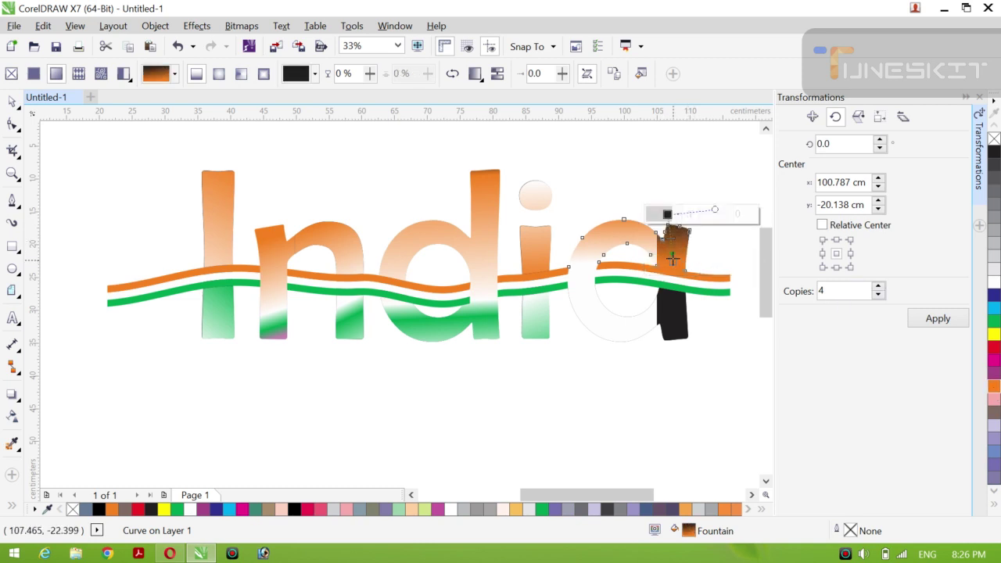
{"action": "left_click", "coordinate": [660, 231]}
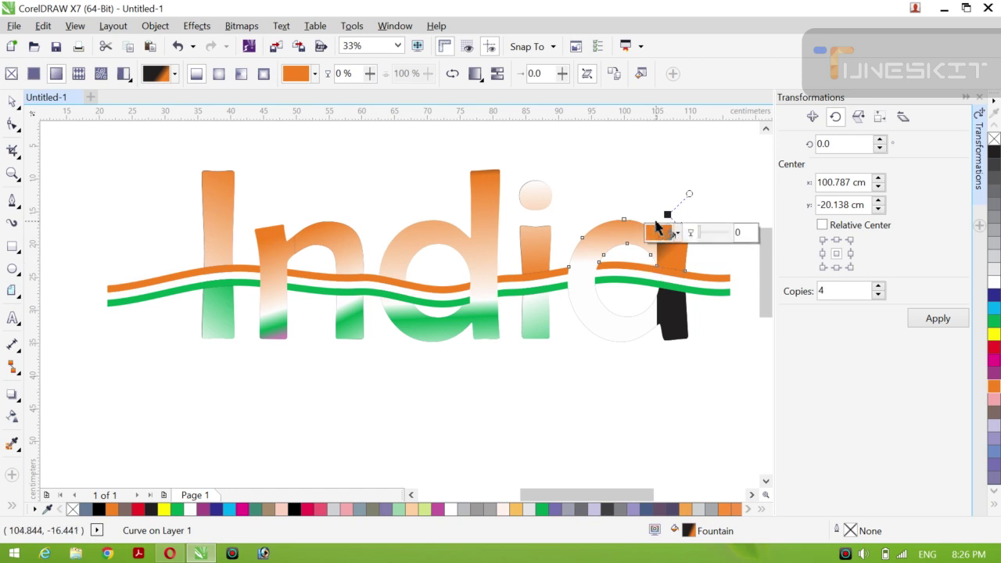
Step: Reposition the upper a piece's gradient to run from above the bowl's outer edge down to just below the ribbon
{"action": "left_click_drag", "start_coordinate": [668, 213], "coordinate": [574, 205]}
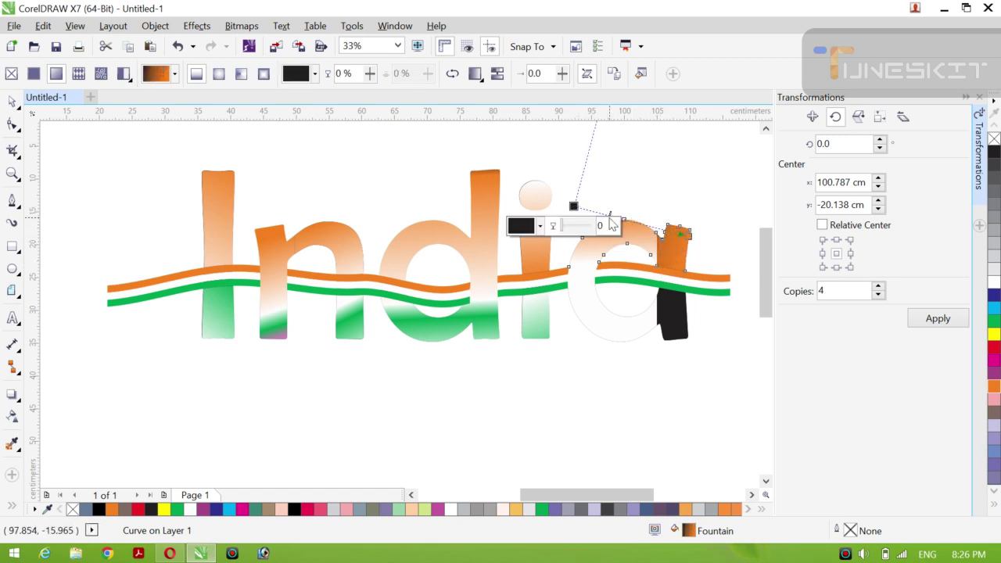
{"action": "left_click_drag", "start_coordinate": [679, 232], "coordinate": [616, 268]}
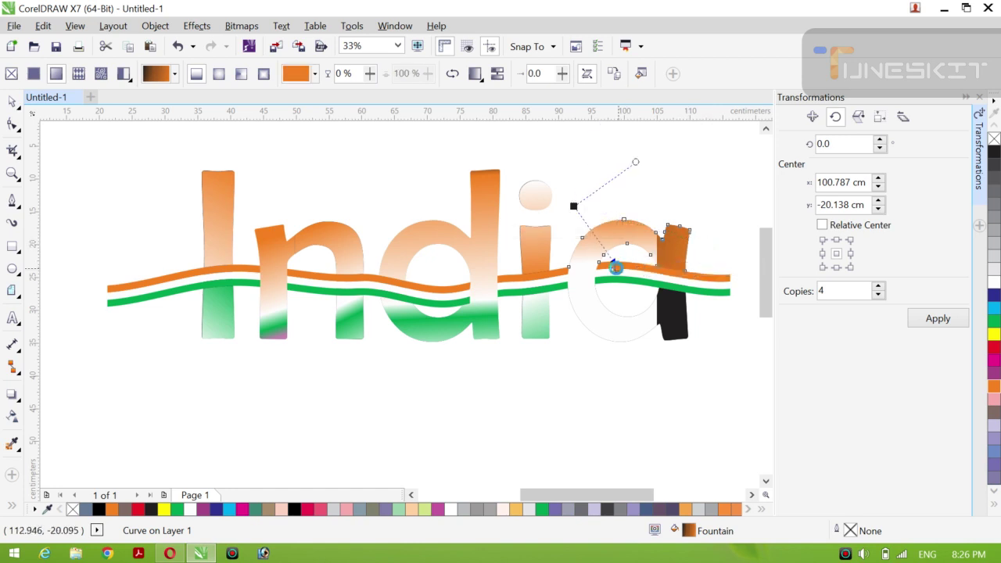
{"action": "mouse_move", "coordinate": [610, 270]}
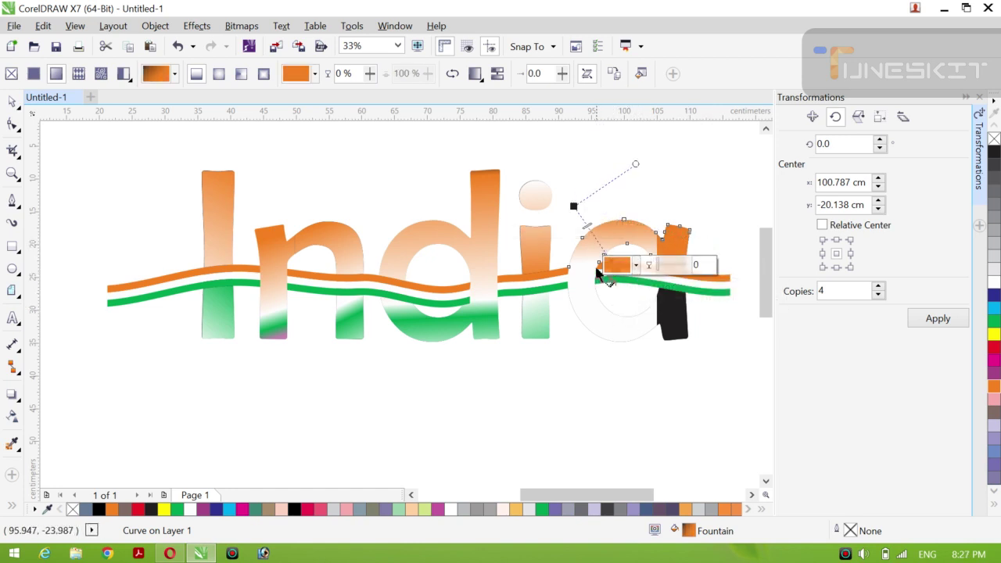
{"action": "mouse_move", "coordinate": [599, 272]}
{"action": "left_mouse_down"}
{"action": "mouse_move", "coordinate": [458, 291]}
{"action": "mouse_move", "coordinate": [594, 290]}
{"action": "left_mouse_up"}
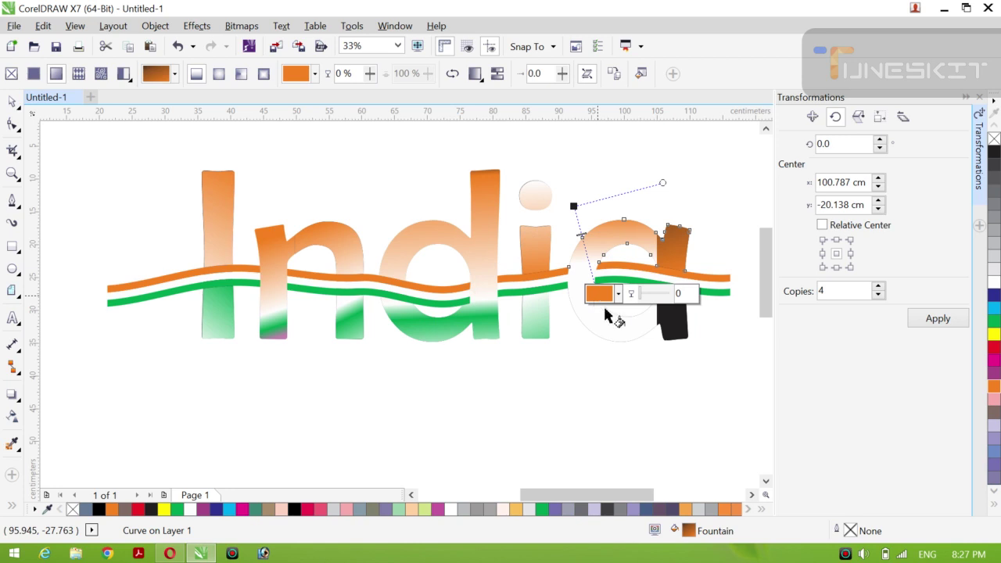
Step: Redraw the a bowl's gradient from orange just below the ribbon to white below the baseline
{"action": "left_click", "coordinate": [595, 322]}
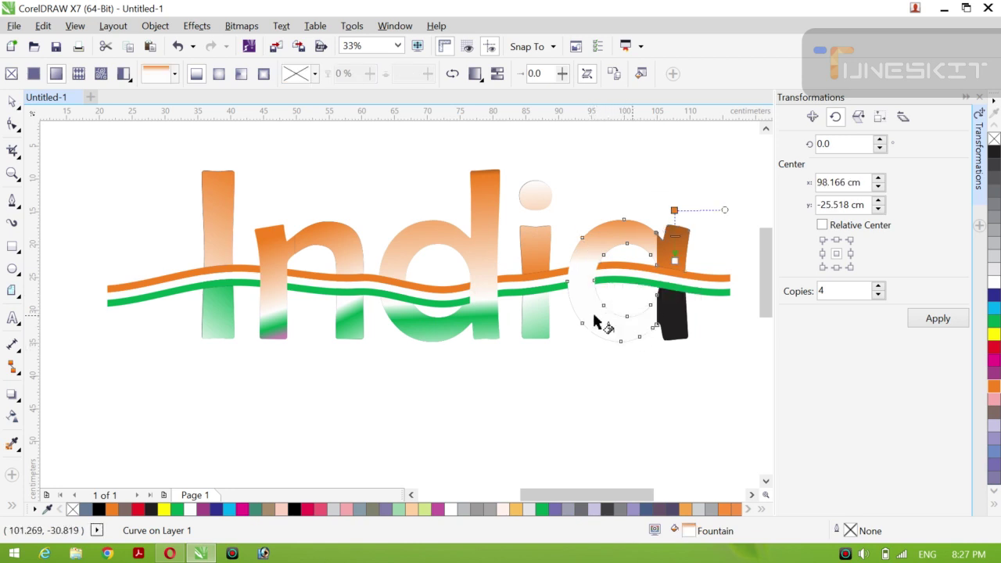
{"action": "left_click_drag", "start_coordinate": [582, 305], "coordinate": [601, 342]}
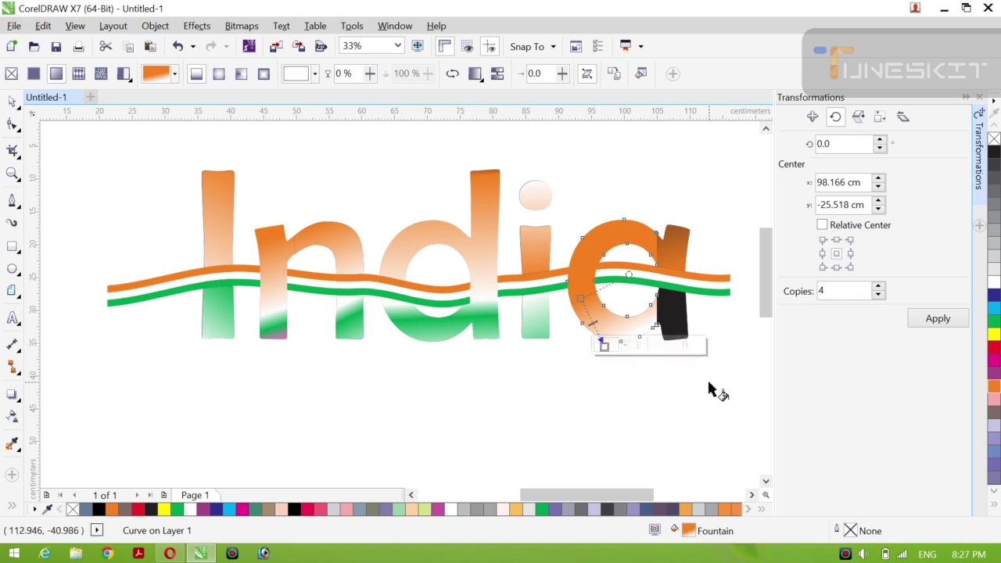
{"action": "key", "text": "ctrl+z"}
{"action": "left_click_drag", "start_coordinate": [580, 299], "coordinate": [603, 362]}
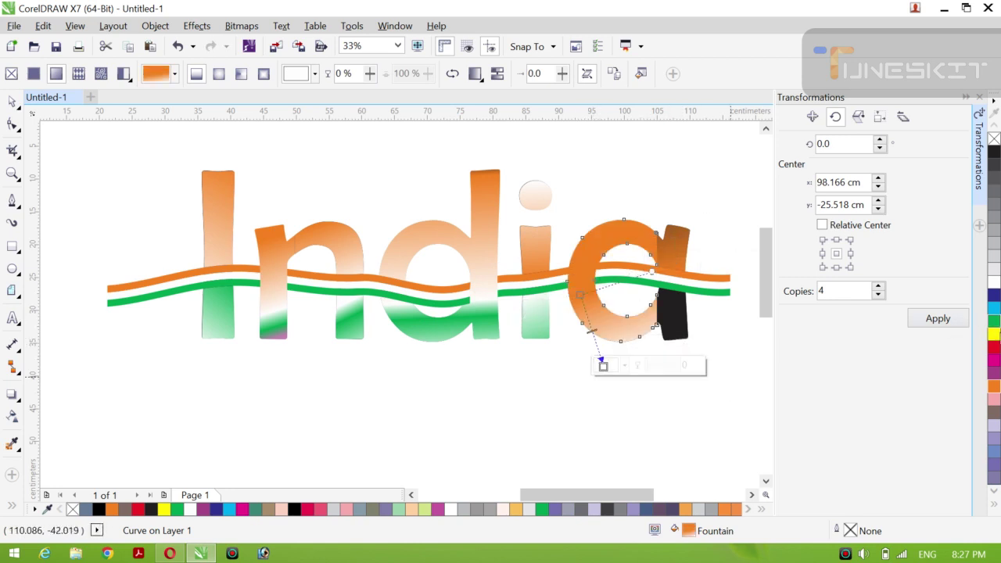
Step: Add a green colour node at 63% to the a bowl's gradient and move its orange start outward beyond the bowl's edge
{"action": "left_click", "coordinate": [594, 340]}
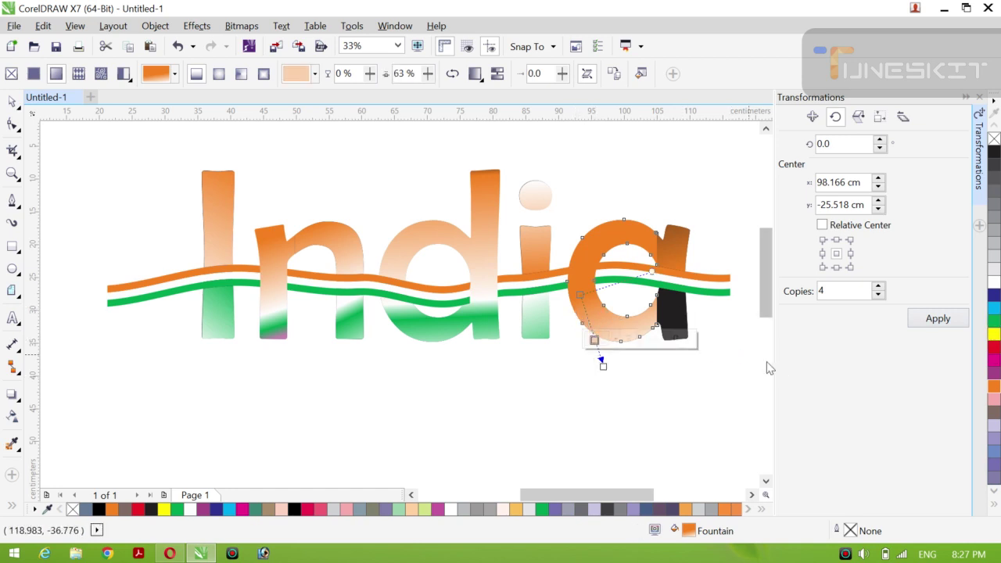
{"action": "left_click", "coordinate": [993, 321]}
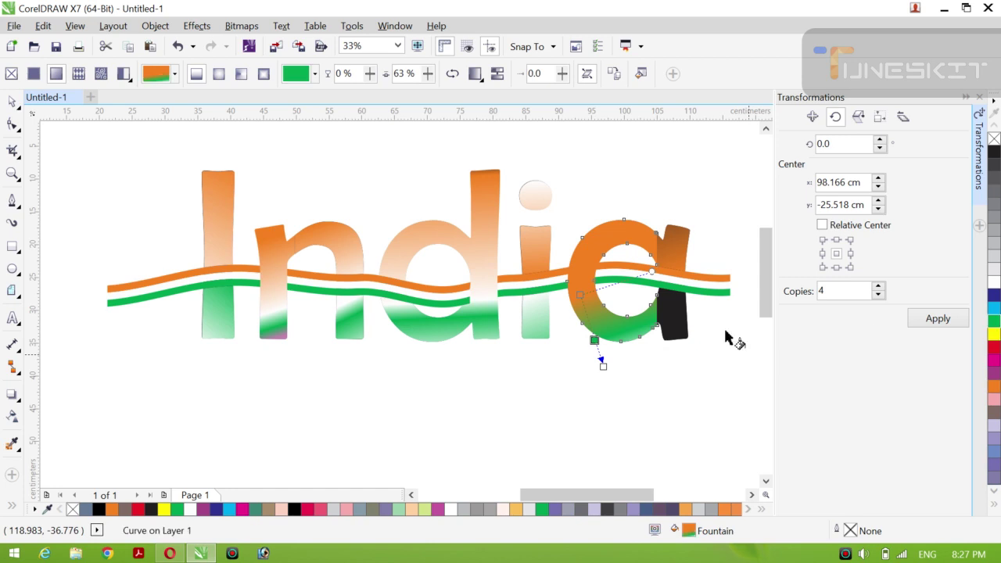
{"action": "left_click_drag", "start_coordinate": [578, 295], "coordinate": [557, 283]}
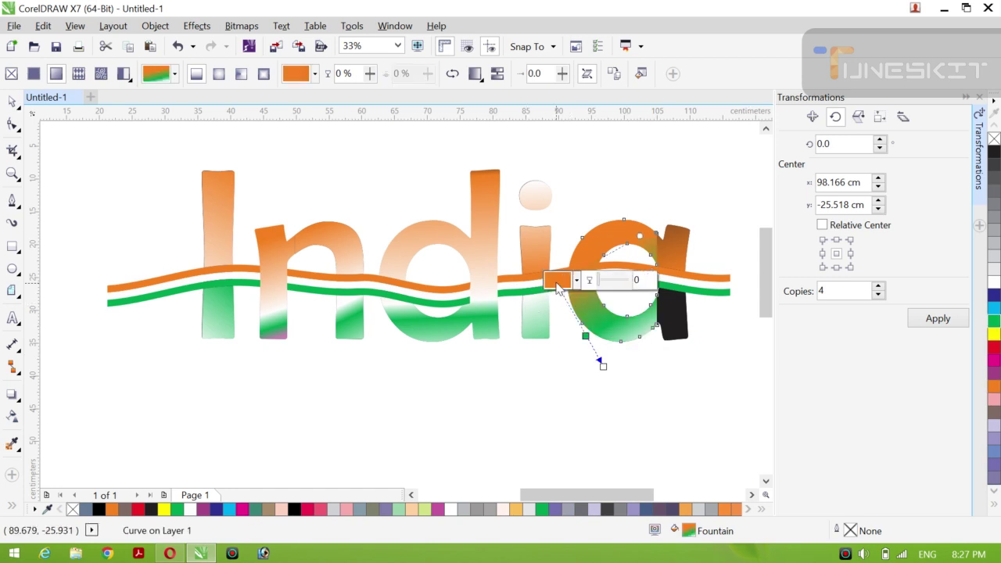
Step: Apply a fountain fill to the lower piece of the a's stem, running from black near the ribbon to green below the baseline
{"action": "left_click", "coordinate": [672, 312]}
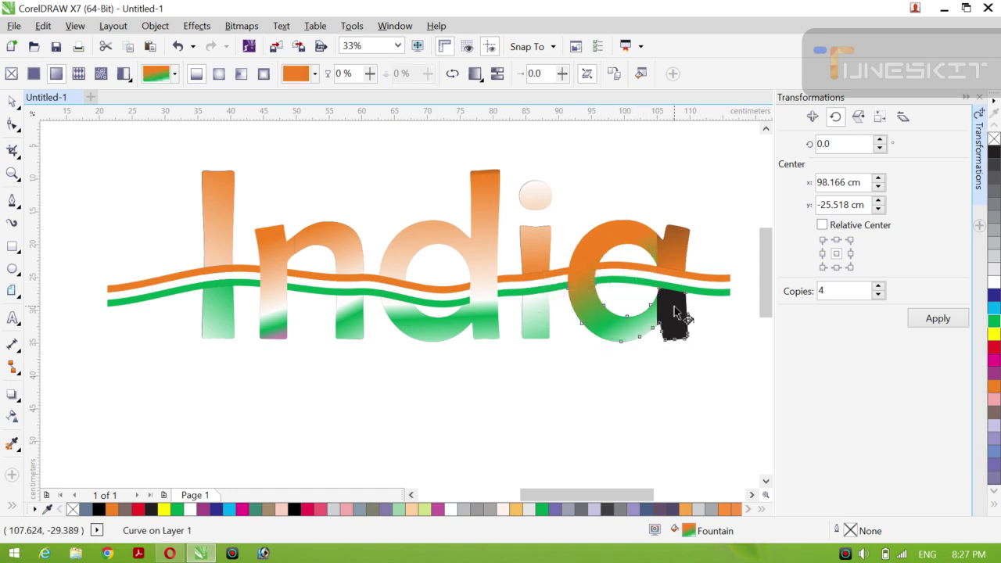
{"action": "left_click_drag", "start_coordinate": [672, 312], "coordinate": [726, 312]}
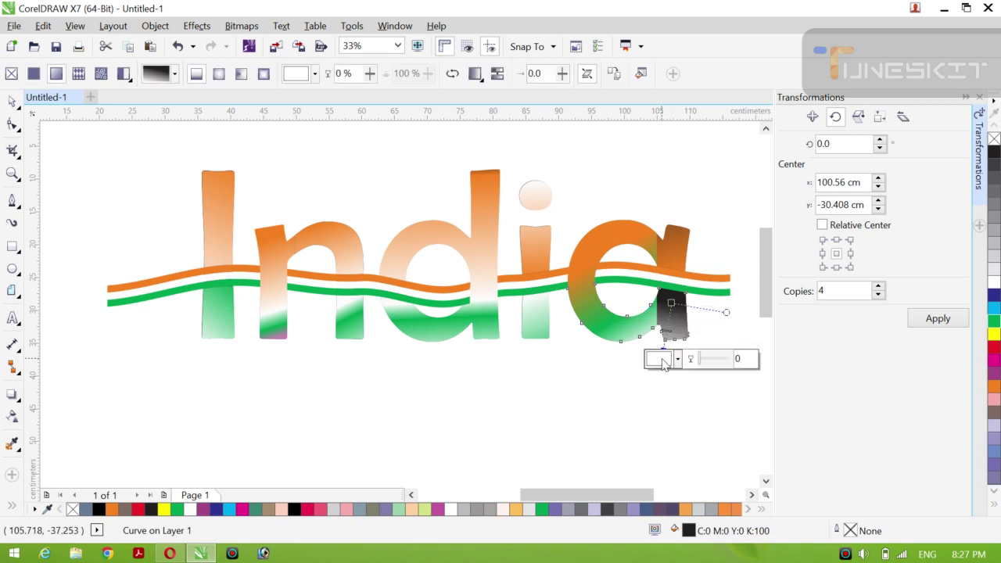
{"action": "left_click", "coordinate": [994, 323]}
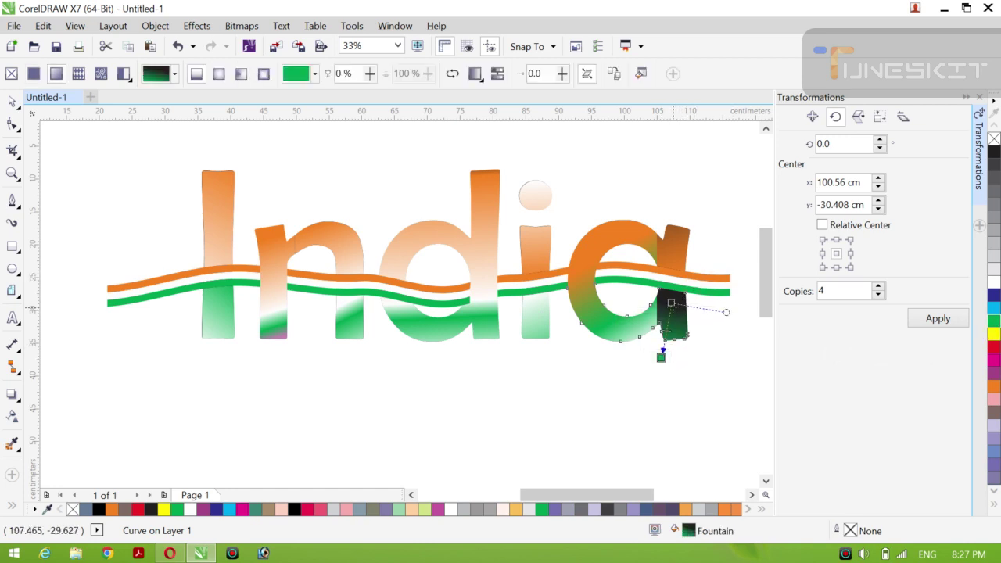
{"action": "left_click", "coordinate": [671, 303]}
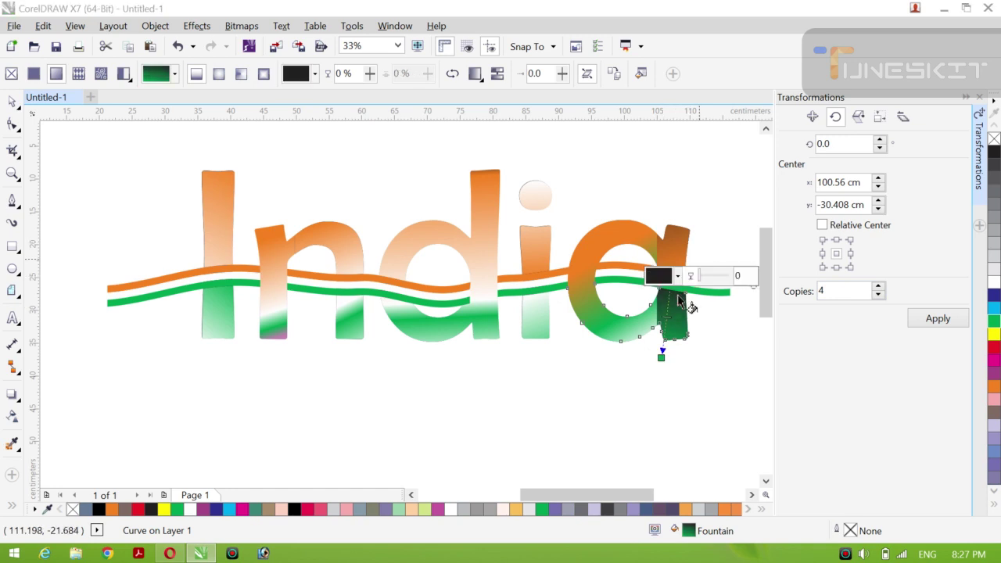
{"action": "left_click", "coordinate": [12, 102]}
{"action": "left_click", "coordinate": [129, 216]}
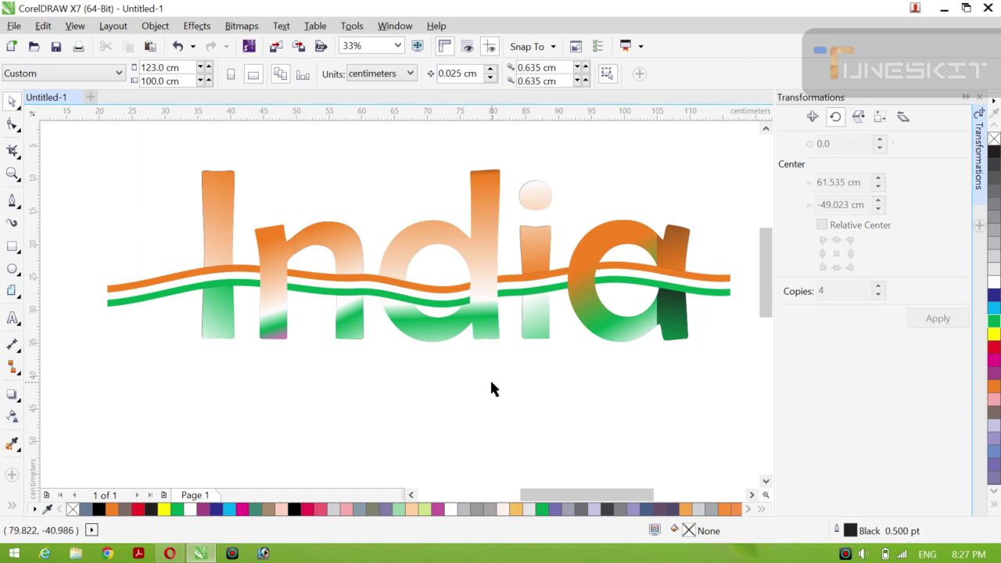
Step: Group all the lettering and ribbon pieces and centre the group on the page
{"action": "key", "text": "z"}
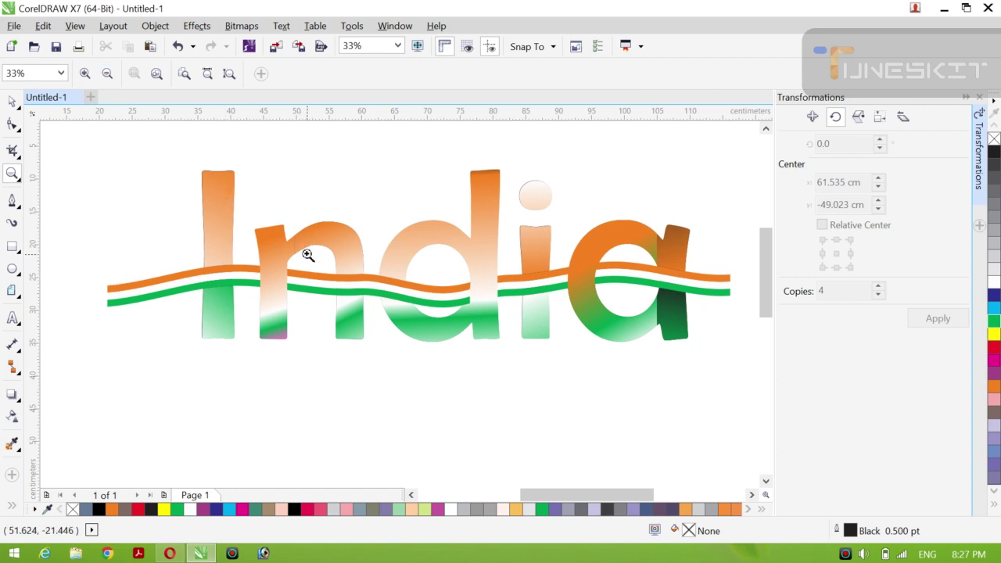
{"action": "left_click", "coordinate": [107, 76]}
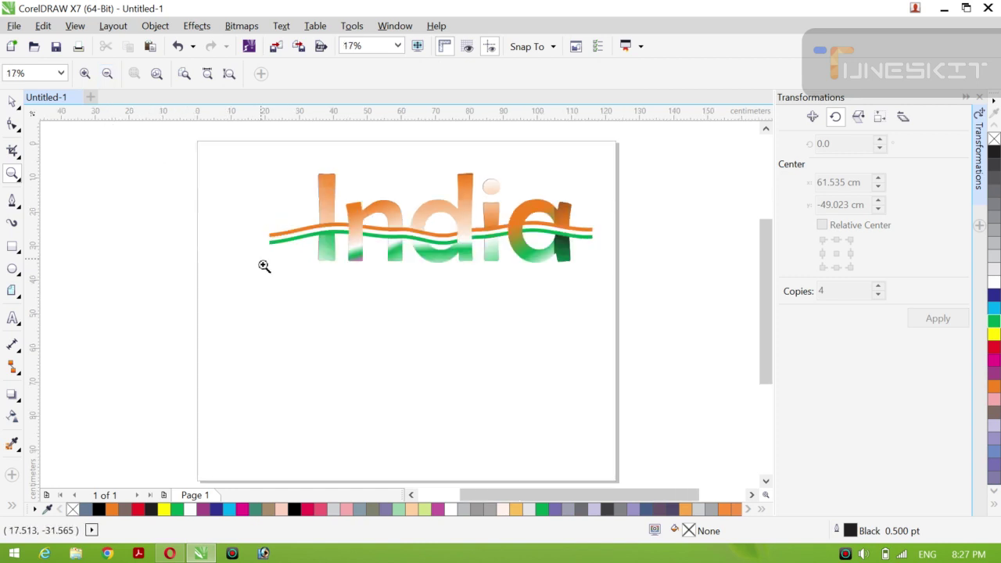
{"action": "left_click", "coordinate": [11, 102]}
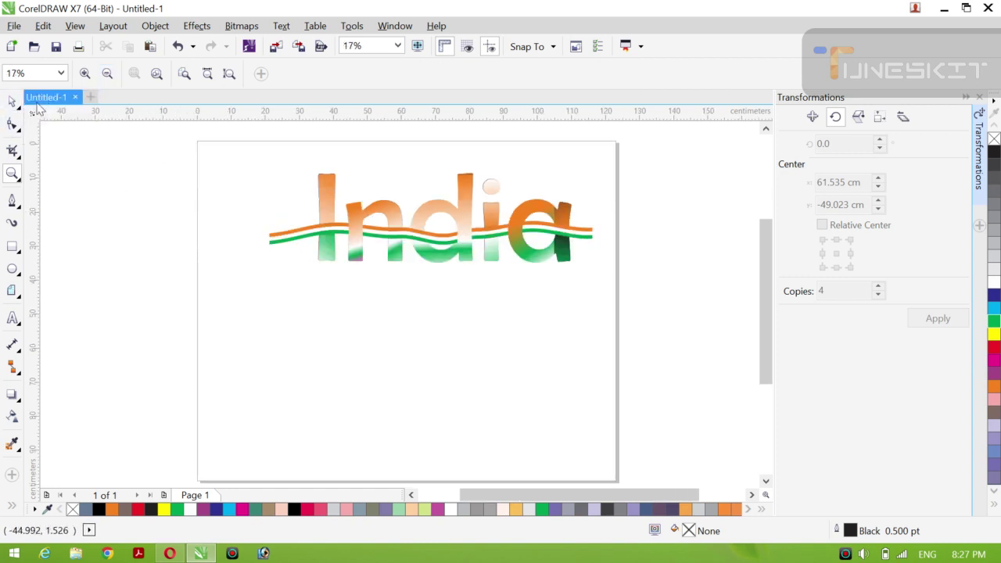
{"action": "left_click_drag", "start_coordinate": [95, 194], "coordinate": [609, 306]}
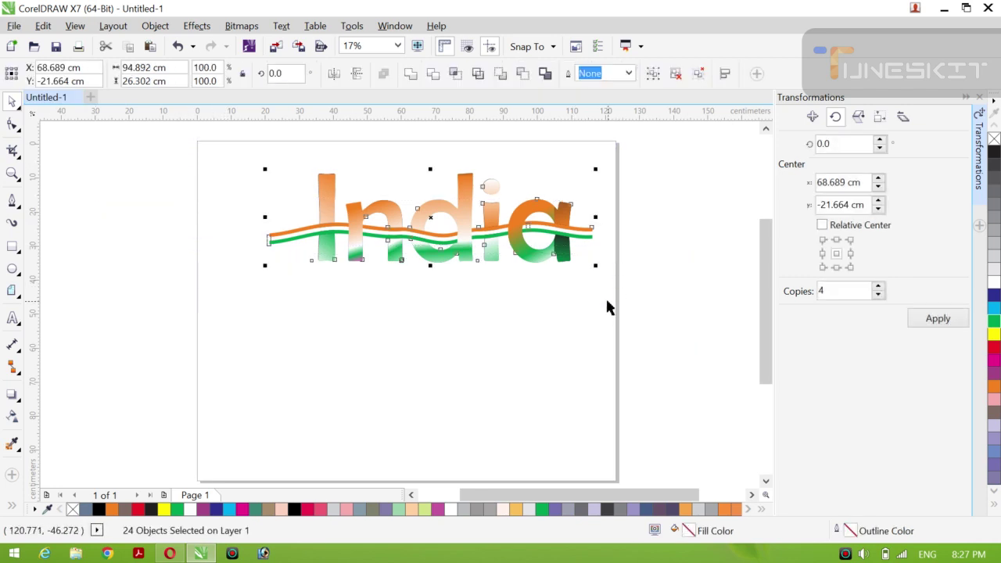
{"action": "key", "text": "ctrl+g"}
{"action": "key", "text": "p"}
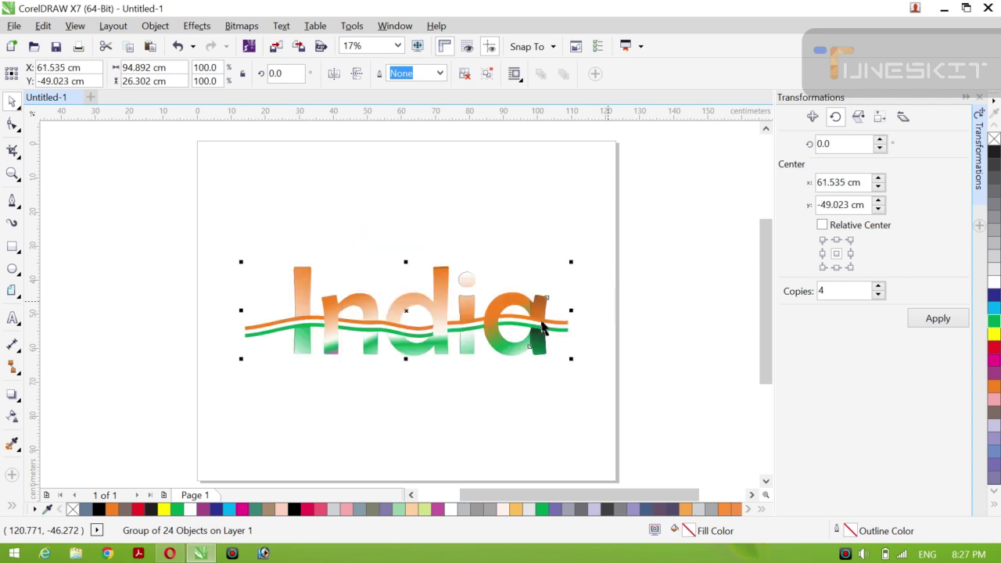
Step: Enlarge the India group to about 111 cm wide and 47 cm high, and move it slightly up and left
{"action": "left_click_drag", "start_coordinate": [570, 358], "coordinate": [600, 390]}
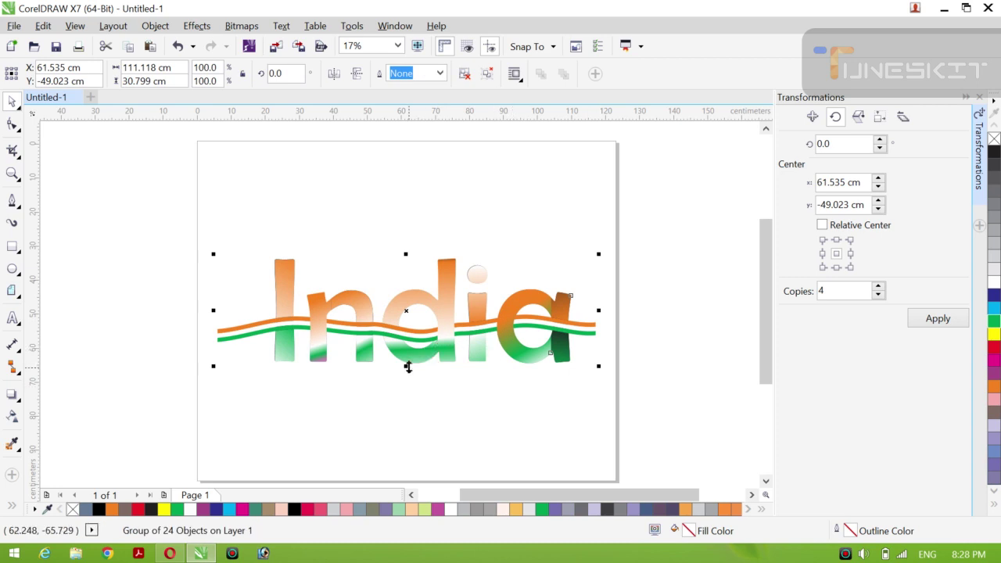
{"action": "left_click_drag", "start_coordinate": [409, 374], "coordinate": [415, 399]}
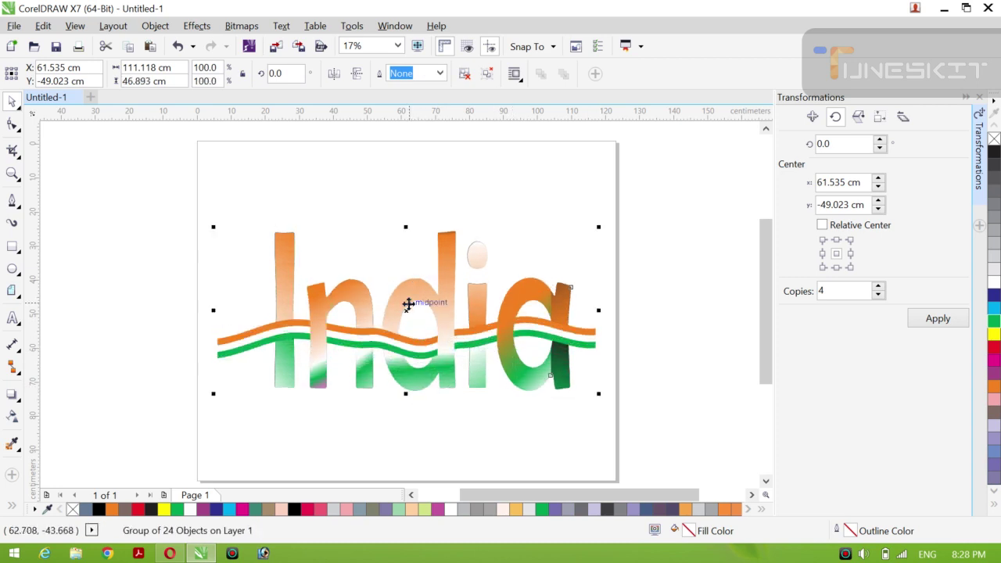
{"action": "left_click_drag", "start_coordinate": [407, 310], "coordinate": [399, 300]}
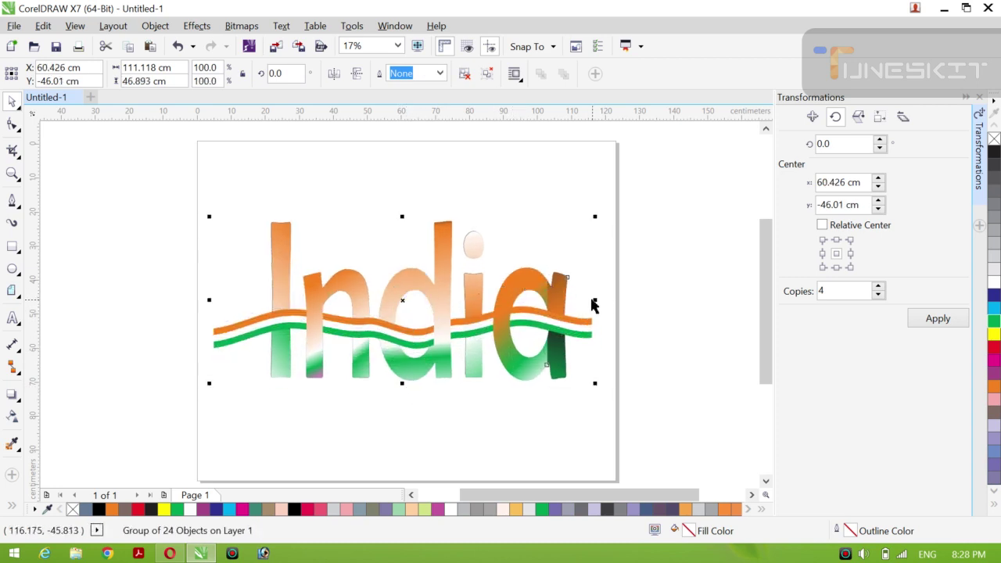
Step: Stretch the India group to about 177 cm wide and shift it left and slightly up
{"action": "left_click_drag", "start_coordinate": [596, 299], "coordinate": [656, 301]}
{"action": "left_click", "coordinate": [679, 253]}
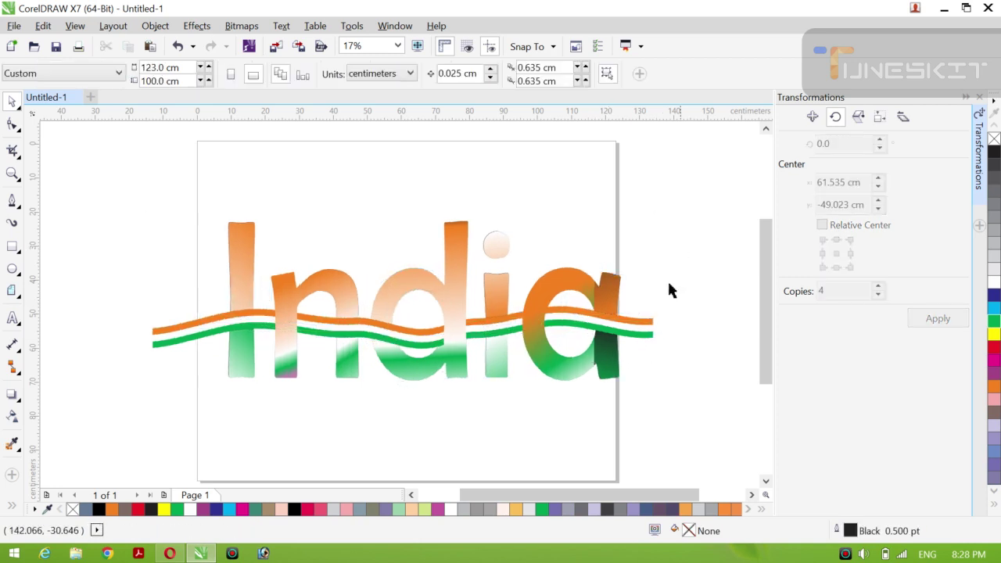
{"action": "left_click", "coordinate": [586, 333]}
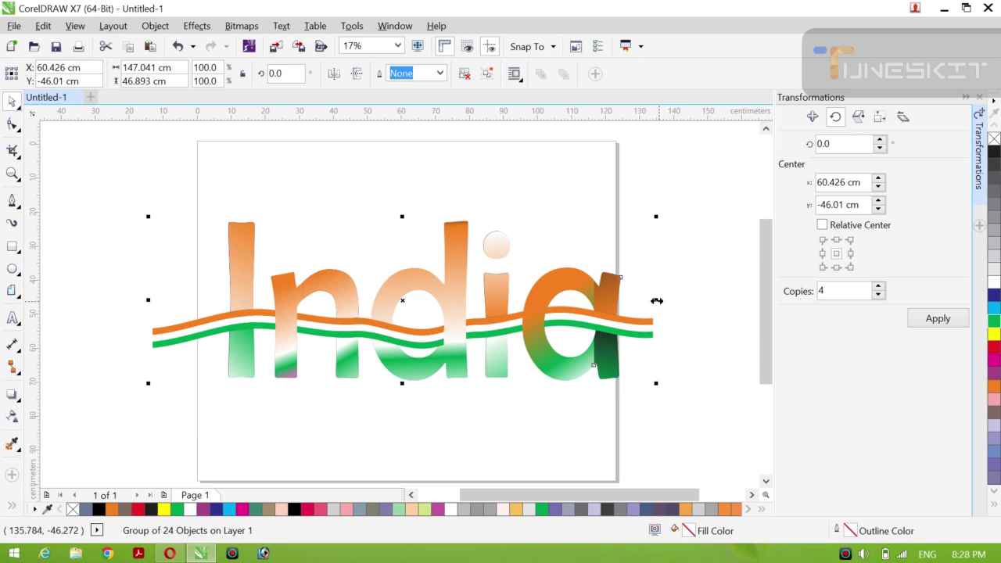
{"action": "left_click_drag", "start_coordinate": [655, 300], "coordinate": [705, 299]}
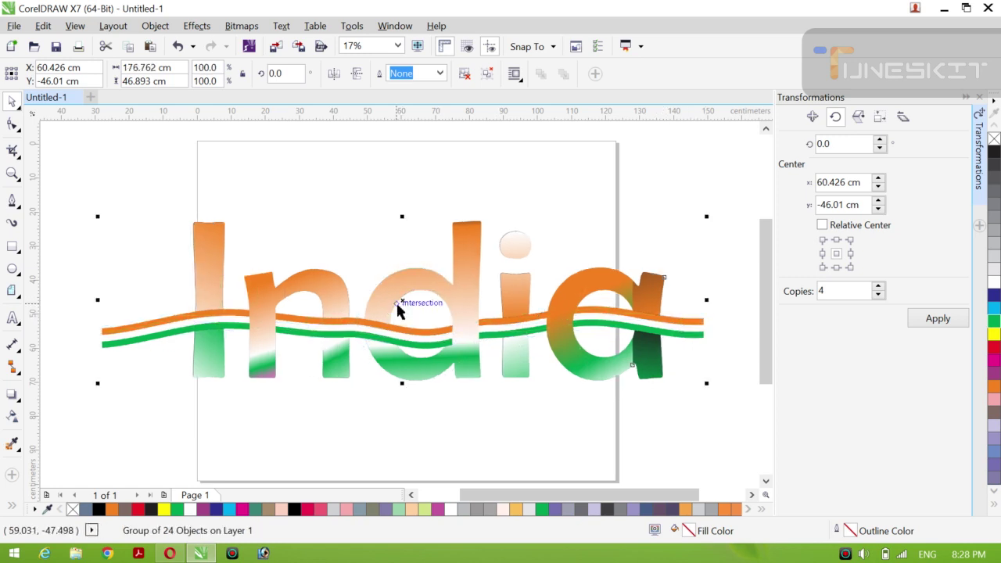
{"action": "left_click_drag", "start_coordinate": [397, 307], "coordinate": [369, 298]}
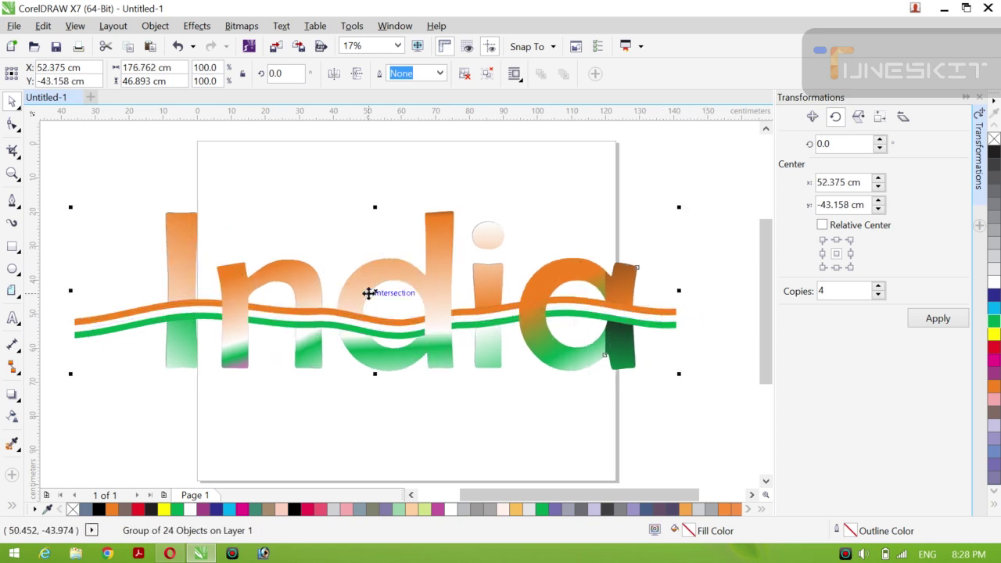
{"action": "left_click", "coordinate": [679, 252]}
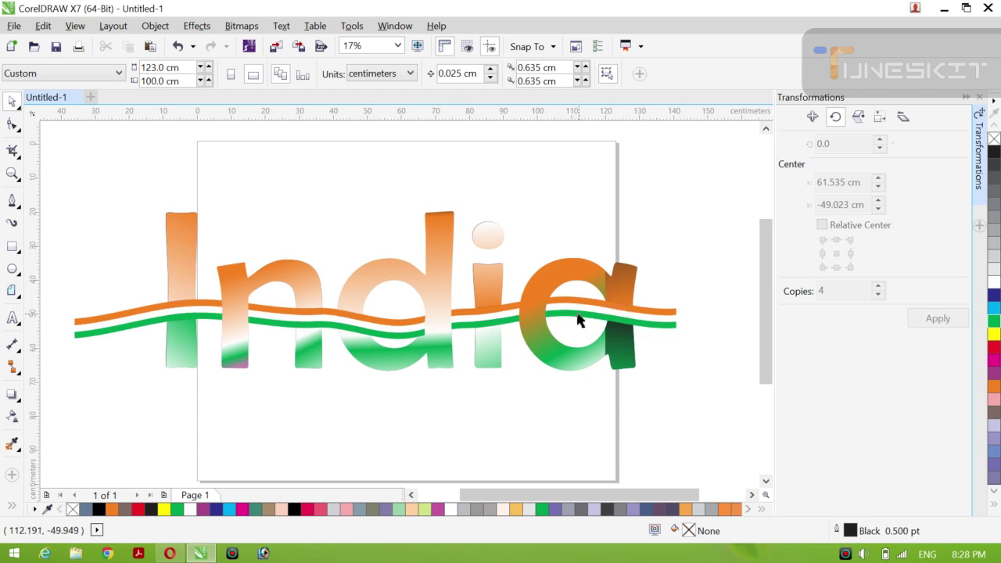
Step: Widen the page to 191 cm, keeping its height at 100 cm
{"action": "left_click", "coordinate": [208, 66]}
{"action": "left_click", "coordinate": [208, 67]}
{"action": "left_click", "coordinate": [208, 66]}
{"action": "left_click", "coordinate": [208, 67]}
{"action": "left_click", "coordinate": [208, 67]}
{"action": "left_click", "coordinate": [208, 66]}
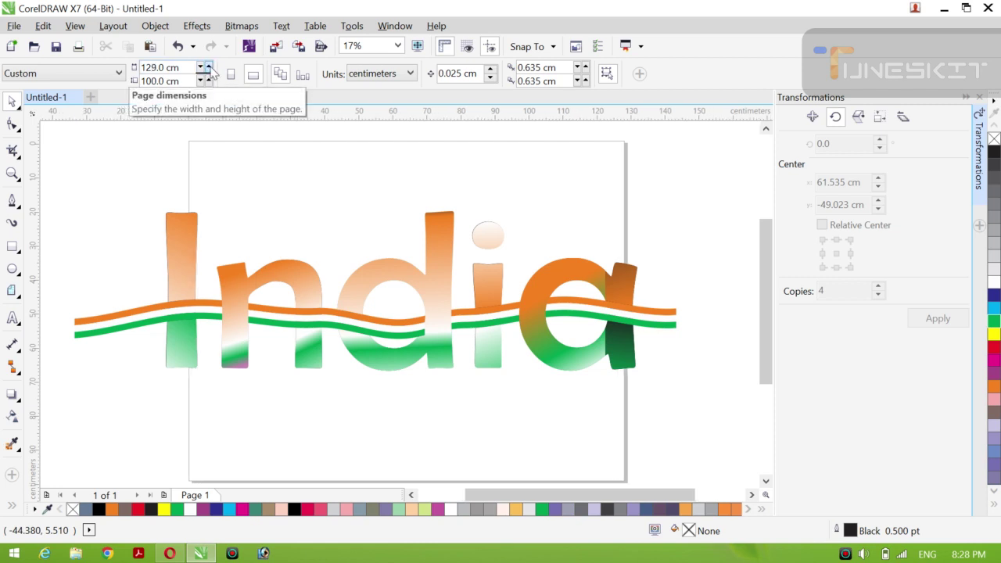
{"action": "double_click", "coordinate": [208, 66]}
{"action": "triple_click", "coordinate": [208, 67]}
{"action": "double_click", "coordinate": [208, 67]}
{"action": "triple_click", "coordinate": [208, 66]}
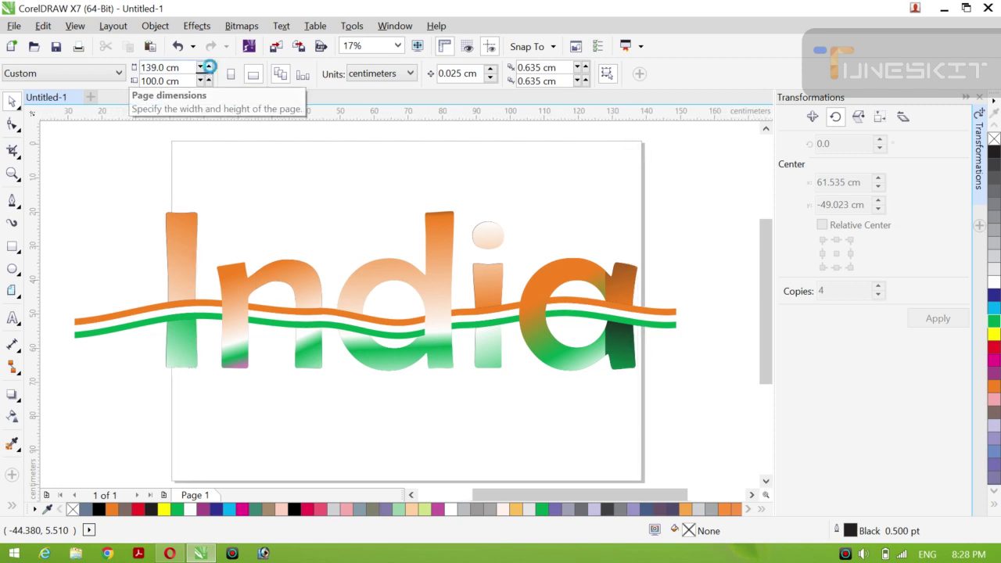
{"action": "triple_click", "coordinate": [209, 67]}
{"action": "triple_click", "coordinate": [209, 67]}
{"action": "triple_click", "coordinate": [208, 66]}
{"action": "double_click", "coordinate": [208, 67]}
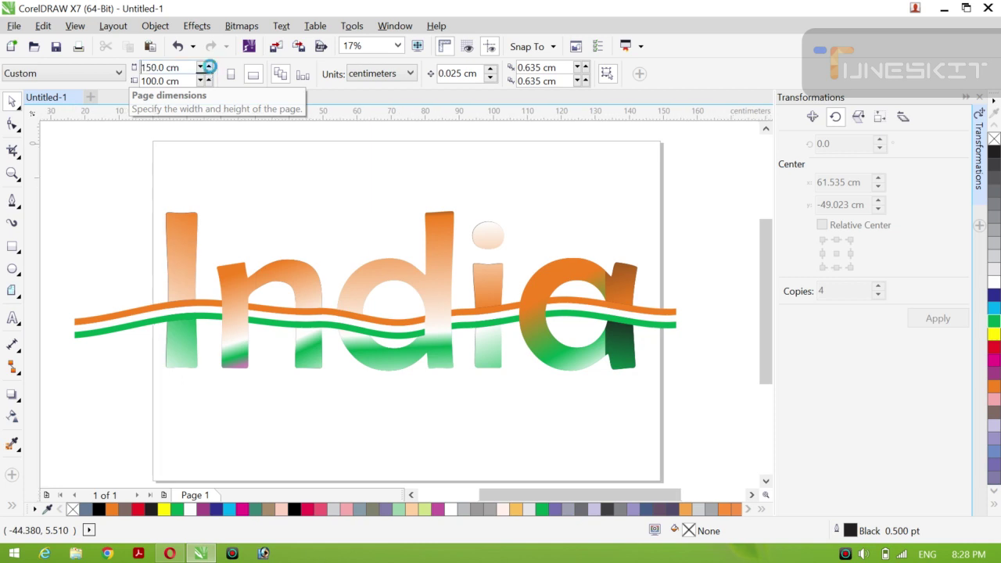
{"action": "double_click", "coordinate": [208, 66]}
{"action": "triple_click", "coordinate": [208, 67]}
{"action": "double_click", "coordinate": [208, 67]}
{"action": "triple_click", "coordinate": [208, 66]}
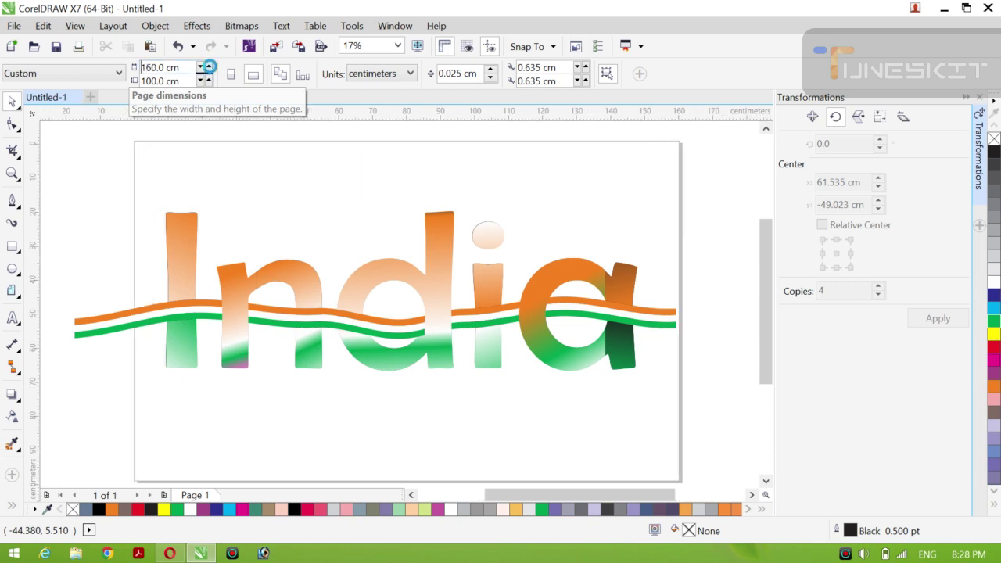
{"action": "triple_click", "coordinate": [208, 66]}
{"action": "triple_click", "coordinate": [208, 66]}
{"action": "triple_click", "coordinate": [208, 67]}
{"action": "double_click", "coordinate": [208, 66]}
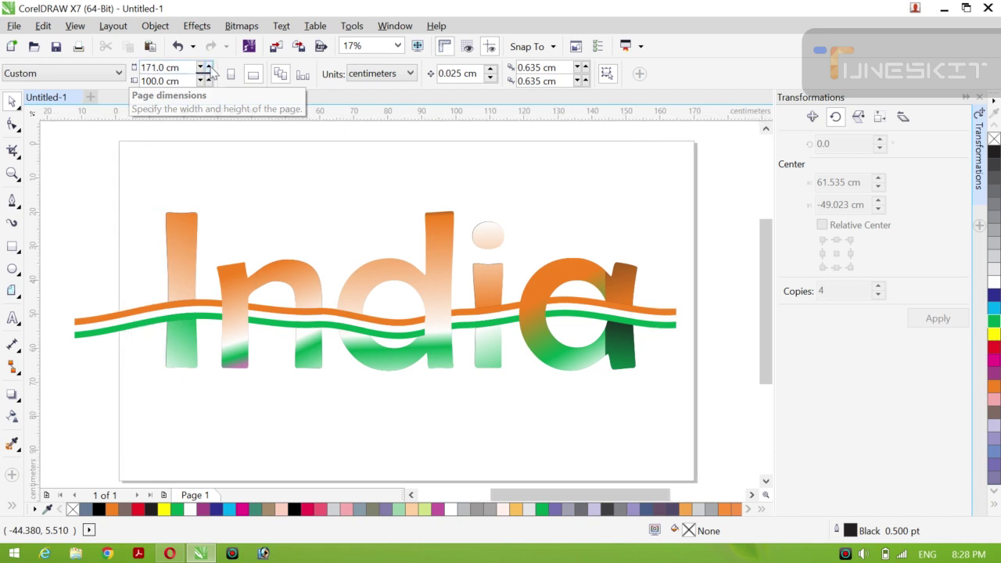
{"action": "triple_click", "coordinate": [209, 67]}
{"action": "triple_click", "coordinate": [208, 66]}
{"action": "double_click", "coordinate": [208, 67]}
{"action": "triple_click", "coordinate": [208, 66]}
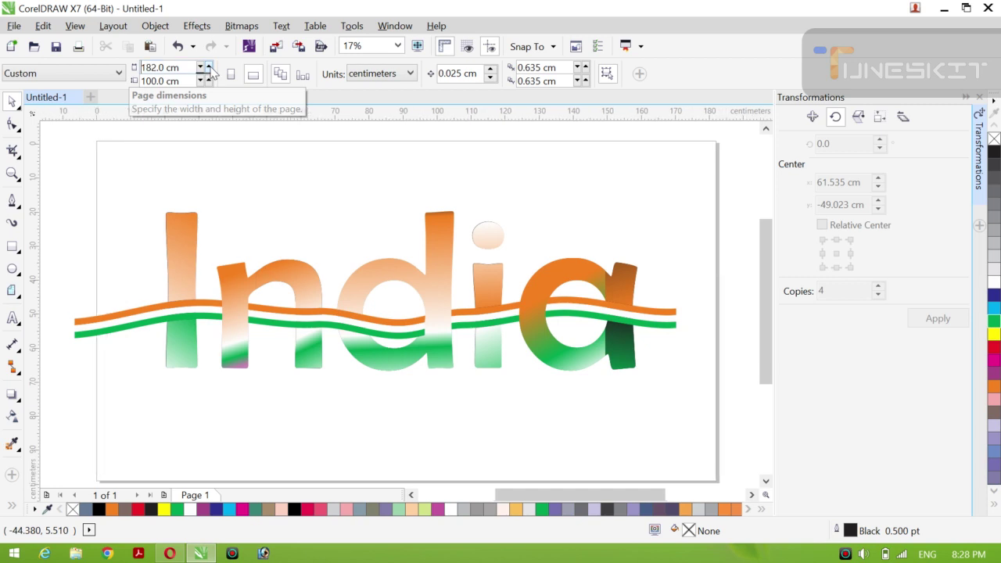
{"action": "triple_click", "coordinate": [208, 67]}
{"action": "triple_click", "coordinate": [208, 66]}
{"action": "triple_click", "coordinate": [208, 66]}
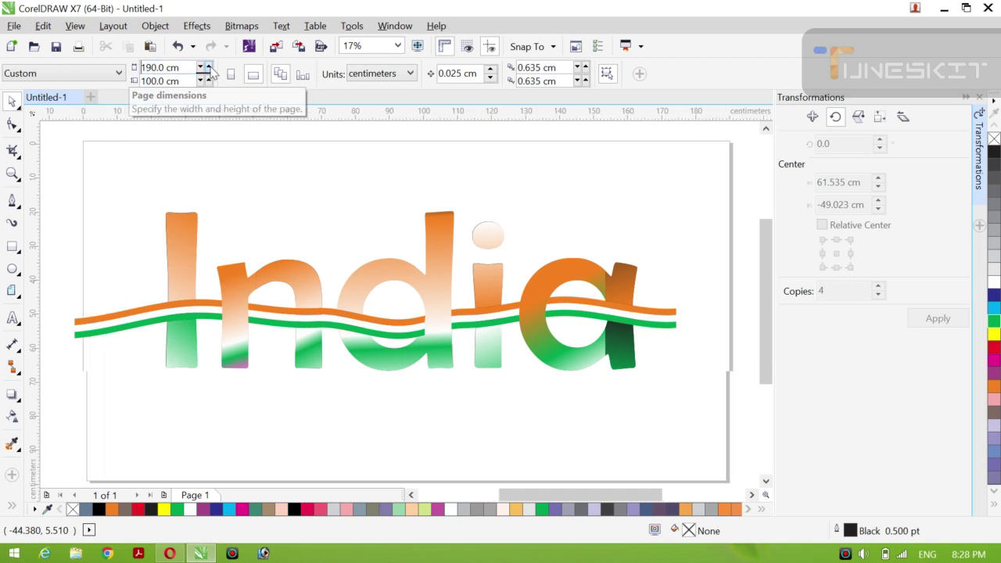
Step: Centre the India group on the widened page
{"action": "left_click", "coordinate": [353, 307]}
{"action": "key", "text": "p"}
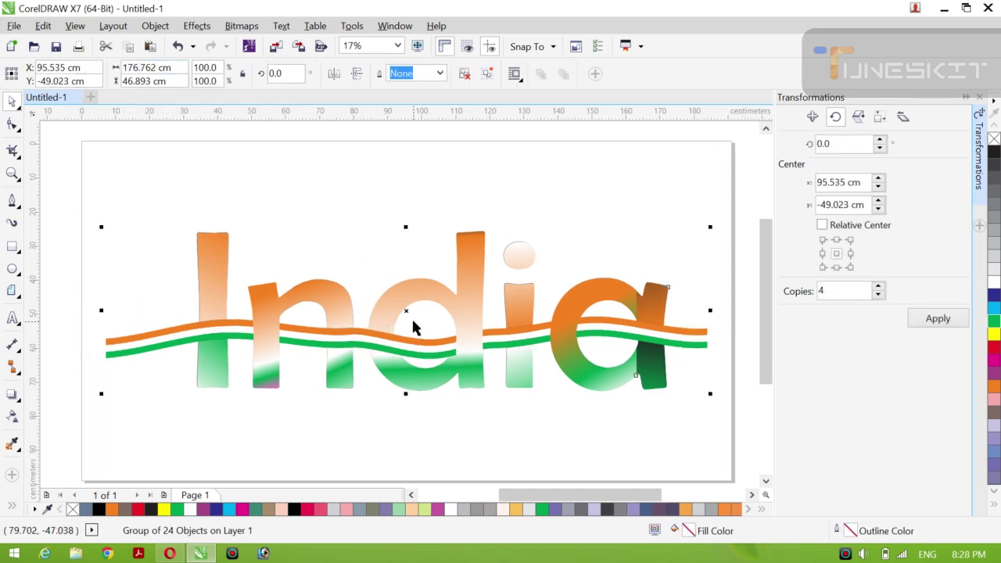
{"action": "left_click", "coordinate": [378, 237]}
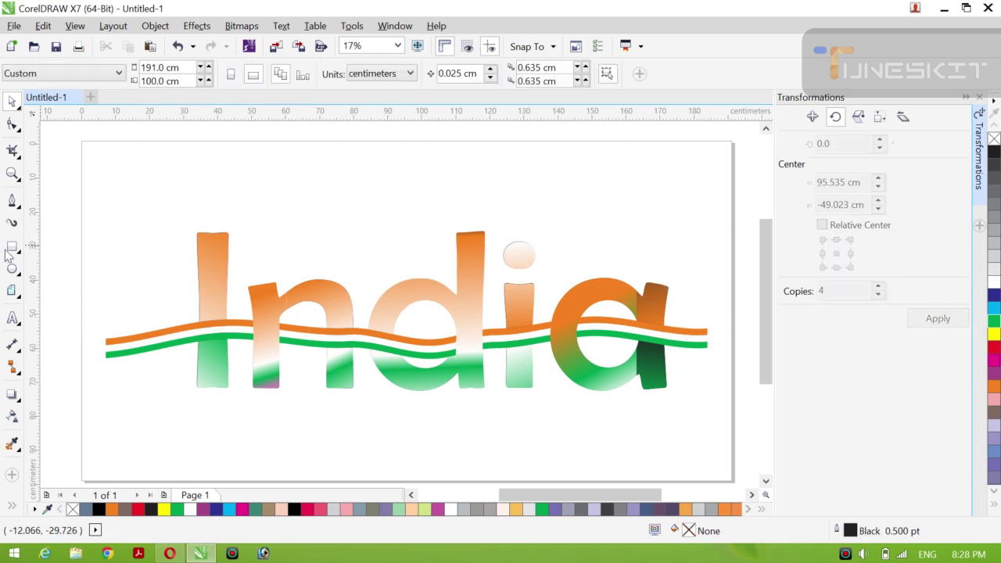
Step: Create a page-sized background rectangle behind the lettering and fill it black
{"action": "double_click", "coordinate": [12, 247]}
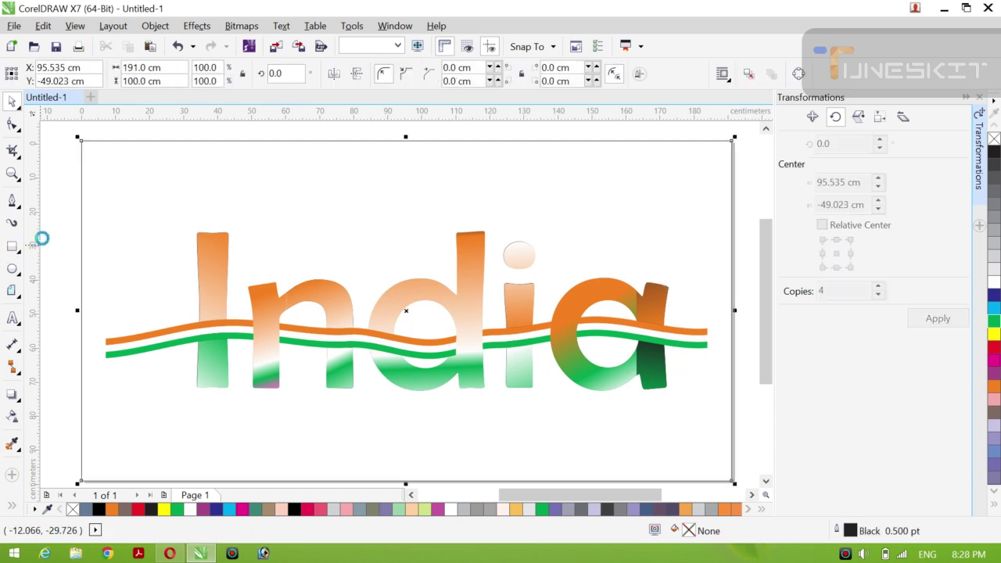
{"action": "left_click", "coordinate": [994, 154]}
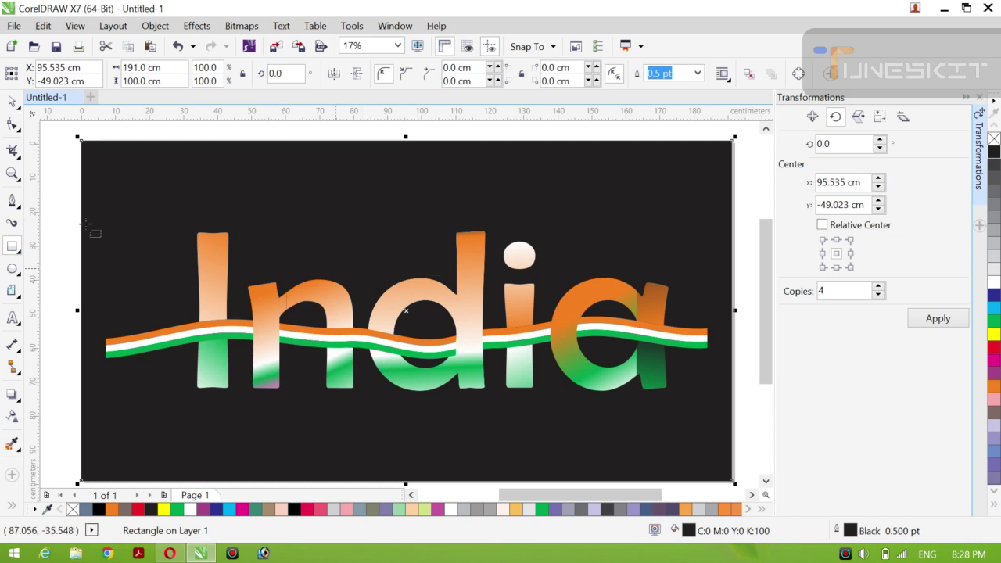
{"action": "left_click", "coordinate": [20, 110]}
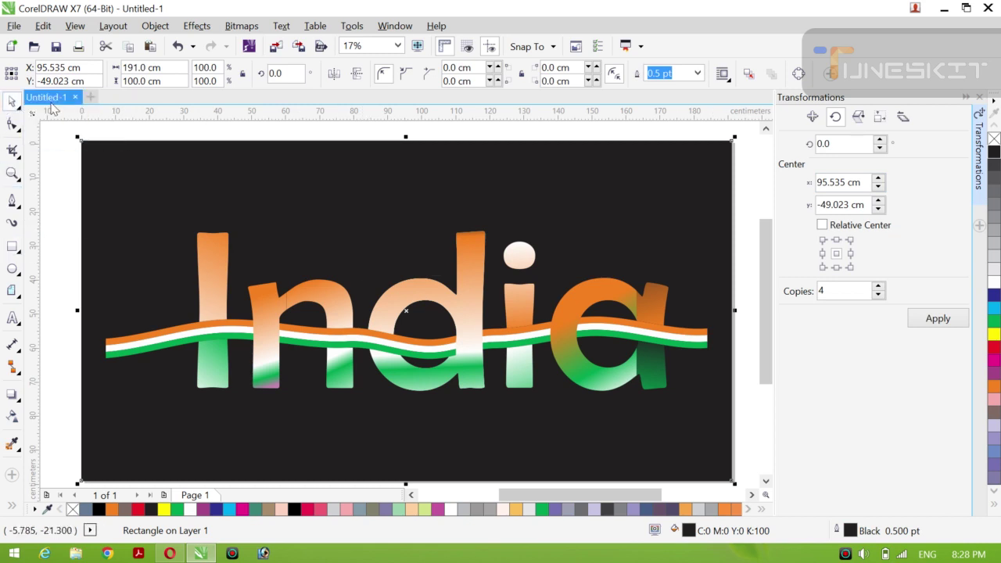
{"action": "left_click", "coordinate": [53, 171]}
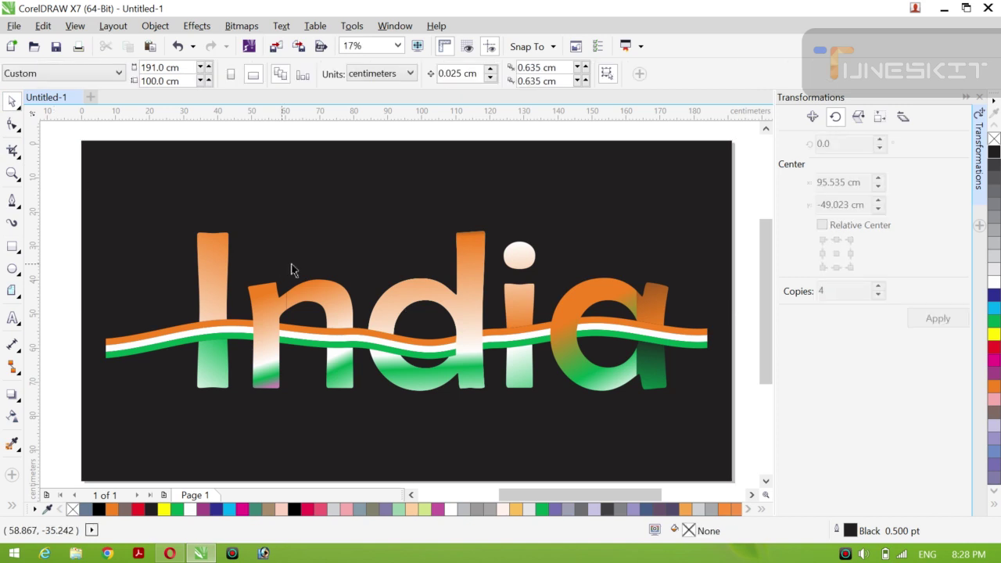
Step: Move the India group slightly upward on the black background
{"action": "left_click", "coordinate": [387, 380]}
{"action": "left_click_drag", "start_coordinate": [405, 327], "coordinate": [405, 316]}
{"action": "left_click", "coordinate": [302, 145]}
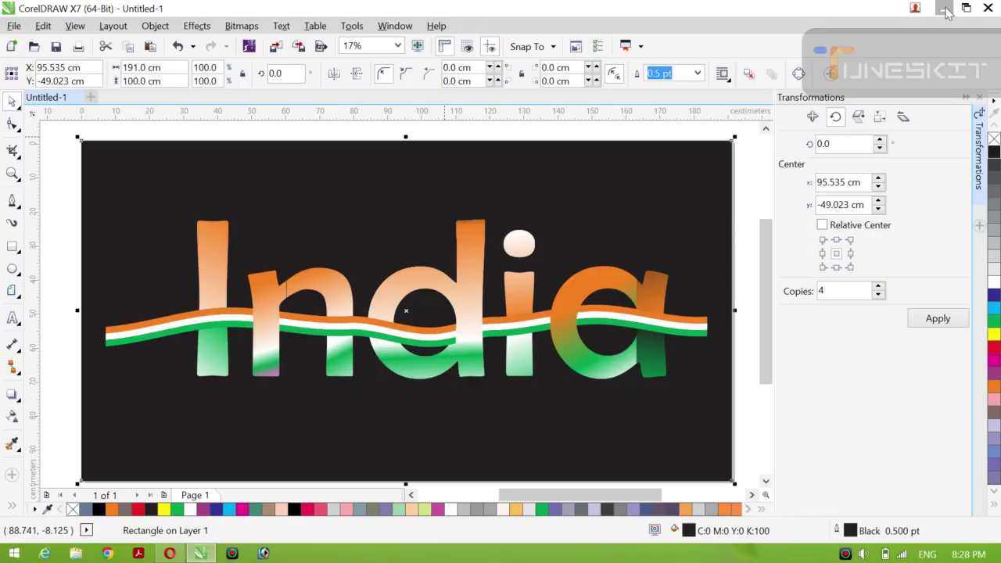
{"action": "left_click", "coordinate": [947, 9]}
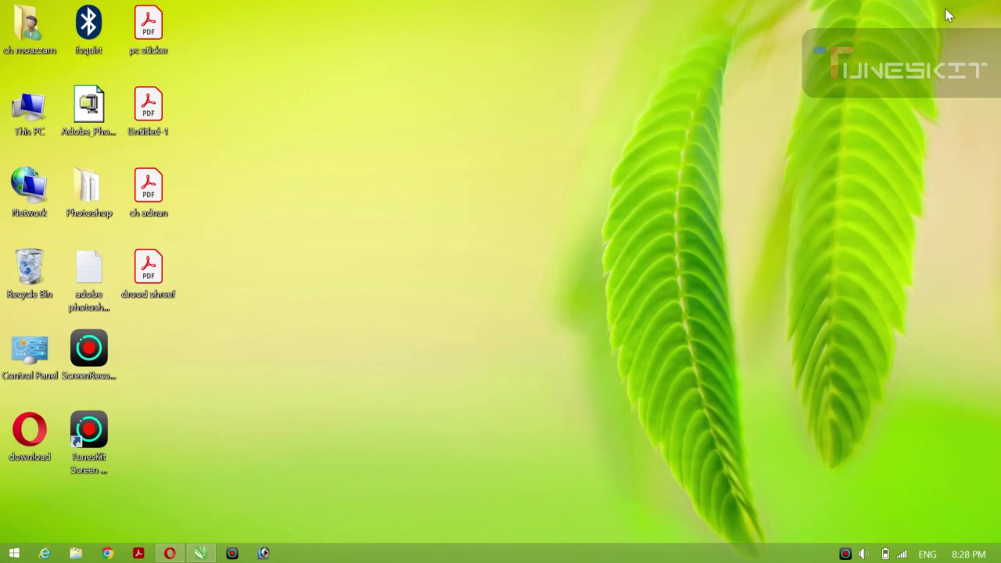
{"action": "left_click", "coordinate": [845, 554]}
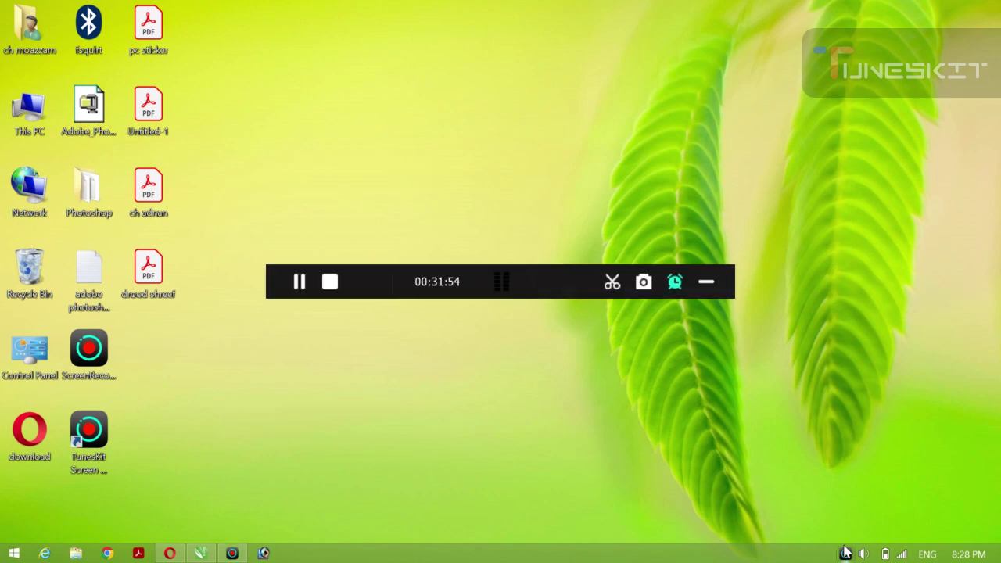